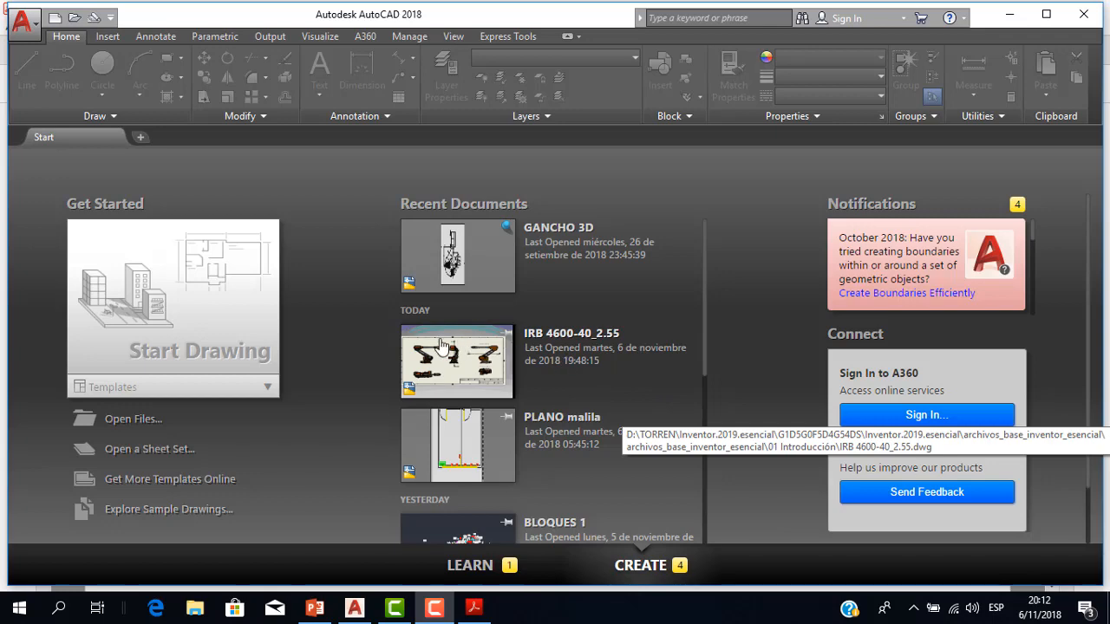
- Switch to PowerPoint and review the slide's notes on the RECTANGLE and POLYGON commands, including their shortcuts and options
click(315, 609)
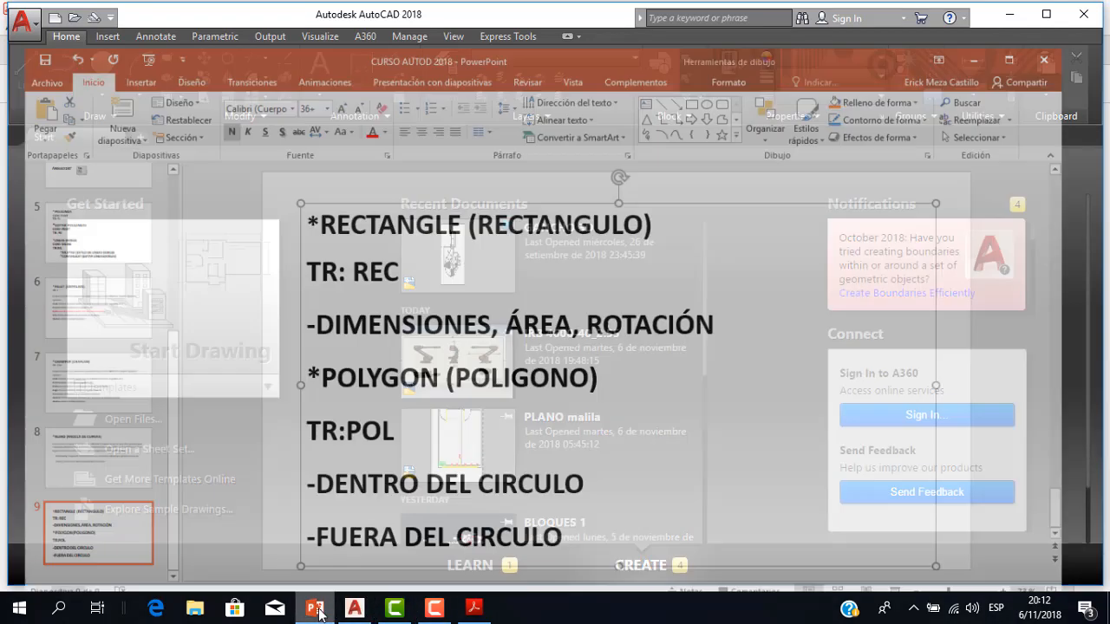
drag(313, 186, 696, 188)
key(Down)
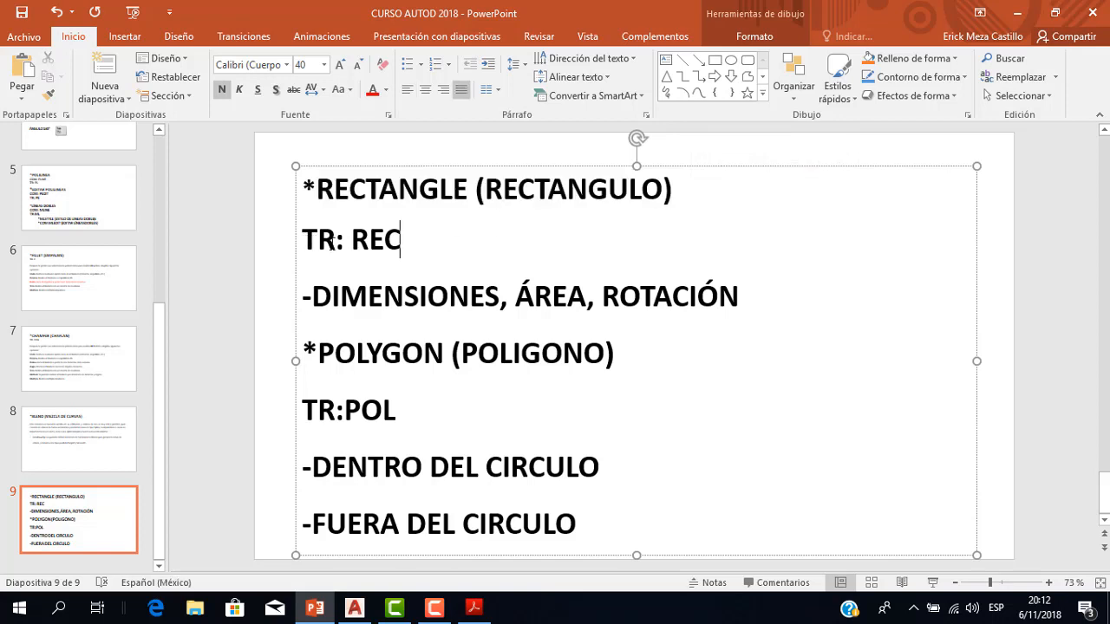
drag(332, 243, 404, 248)
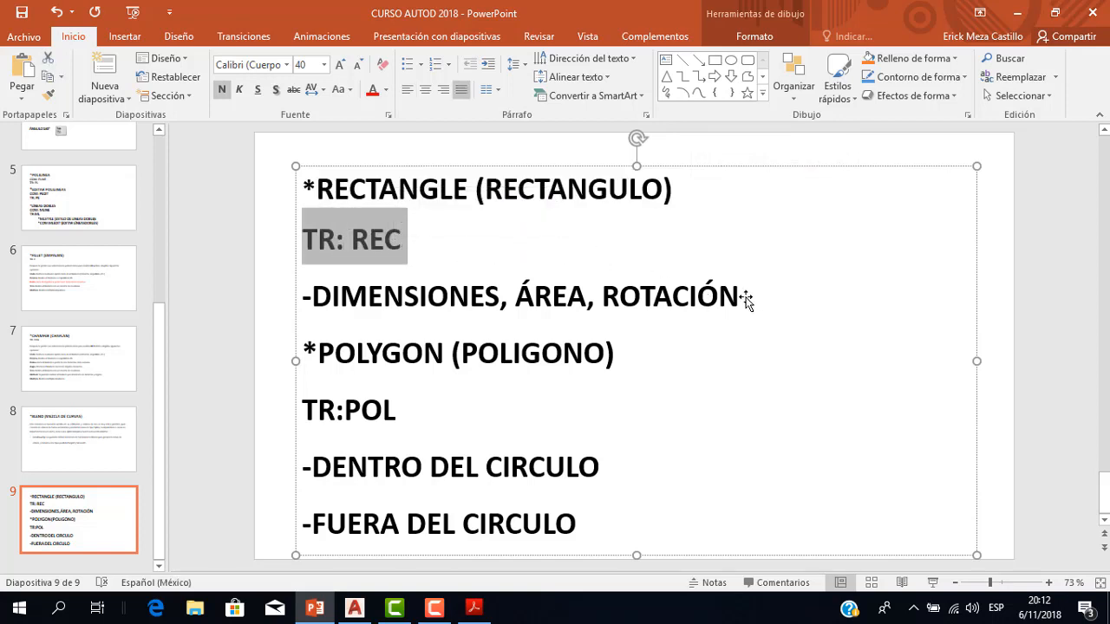
drag(746, 299, 432, 299)
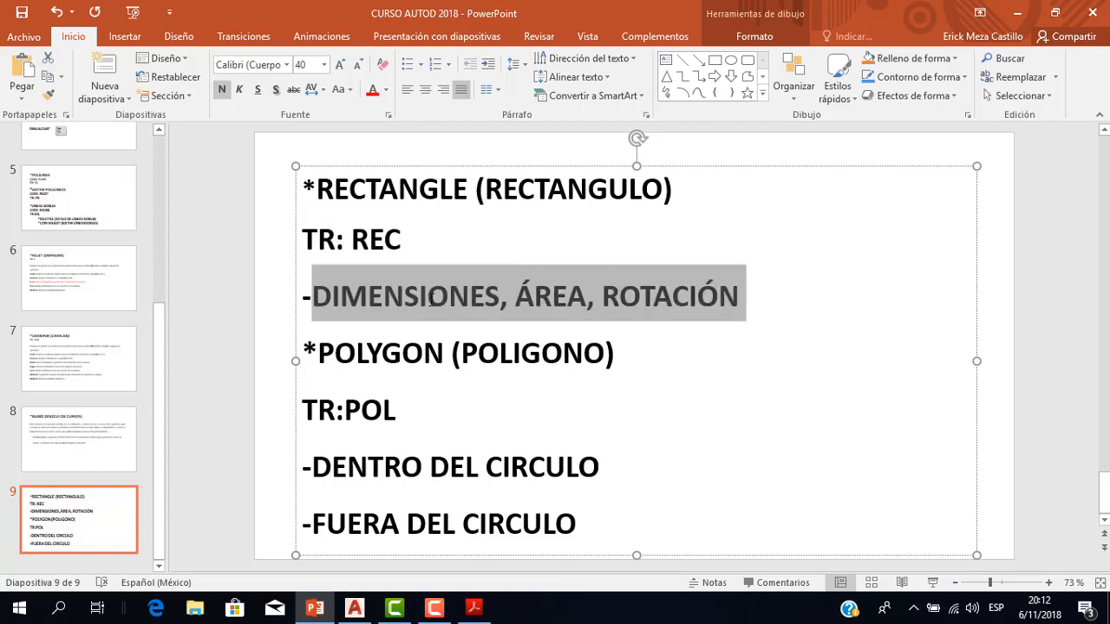
click(426, 297)
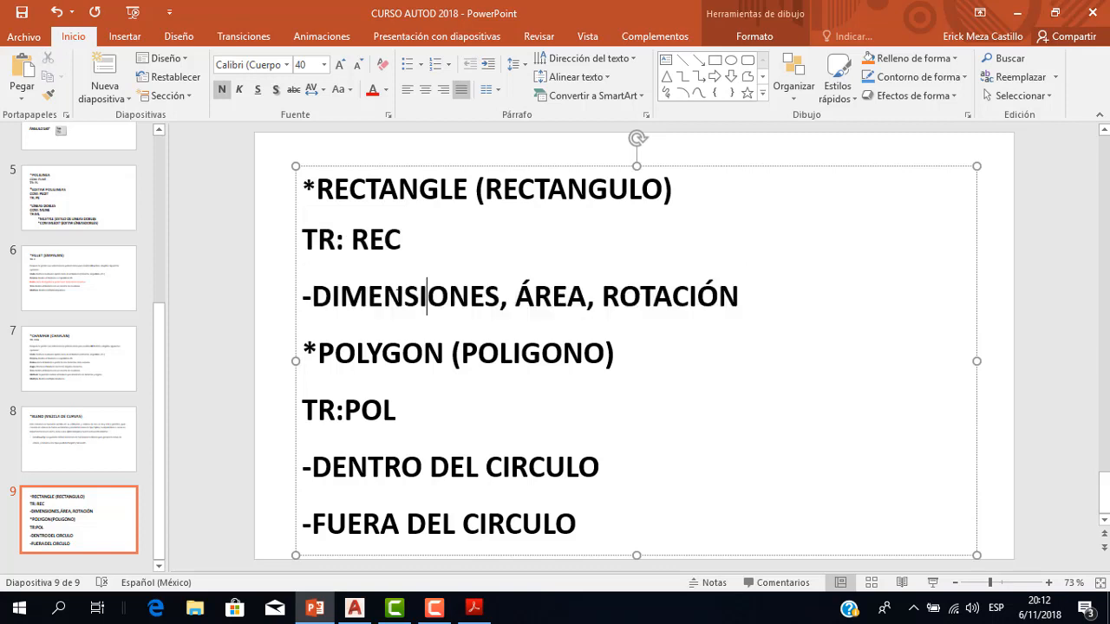
drag(404, 299, 691, 308)
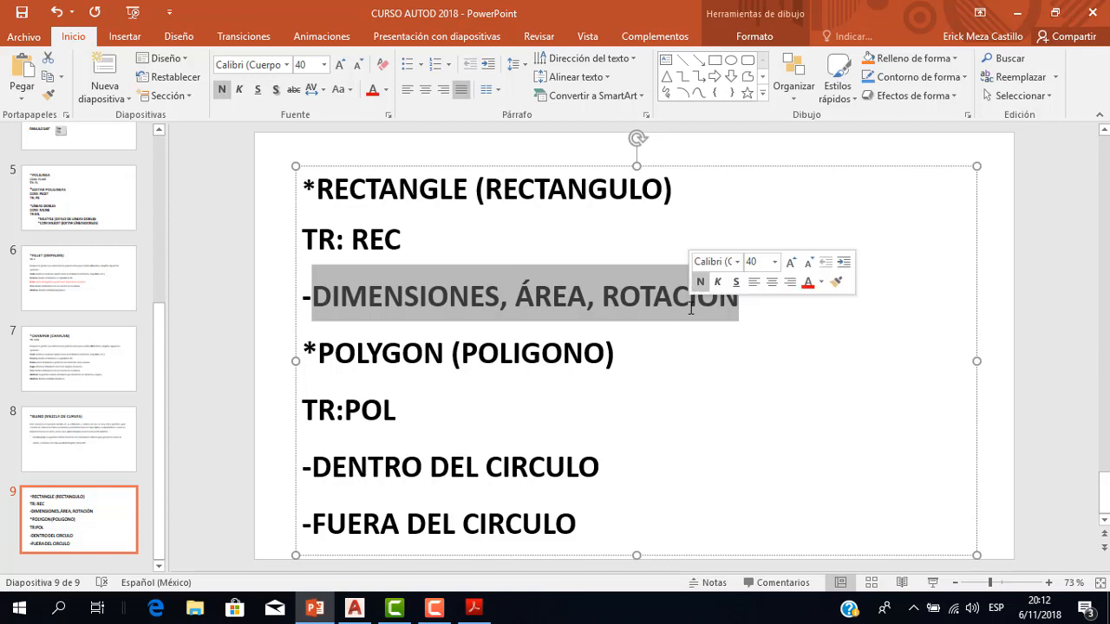
click(614, 301)
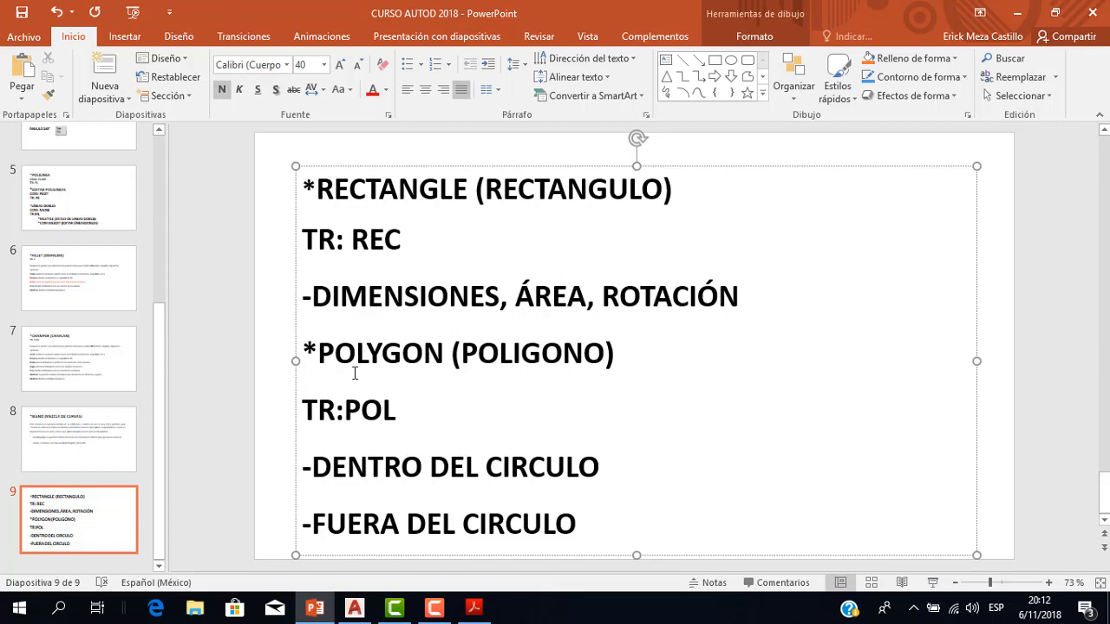
drag(305, 352, 626, 373)
click(518, 399)
drag(374, 407, 321, 402)
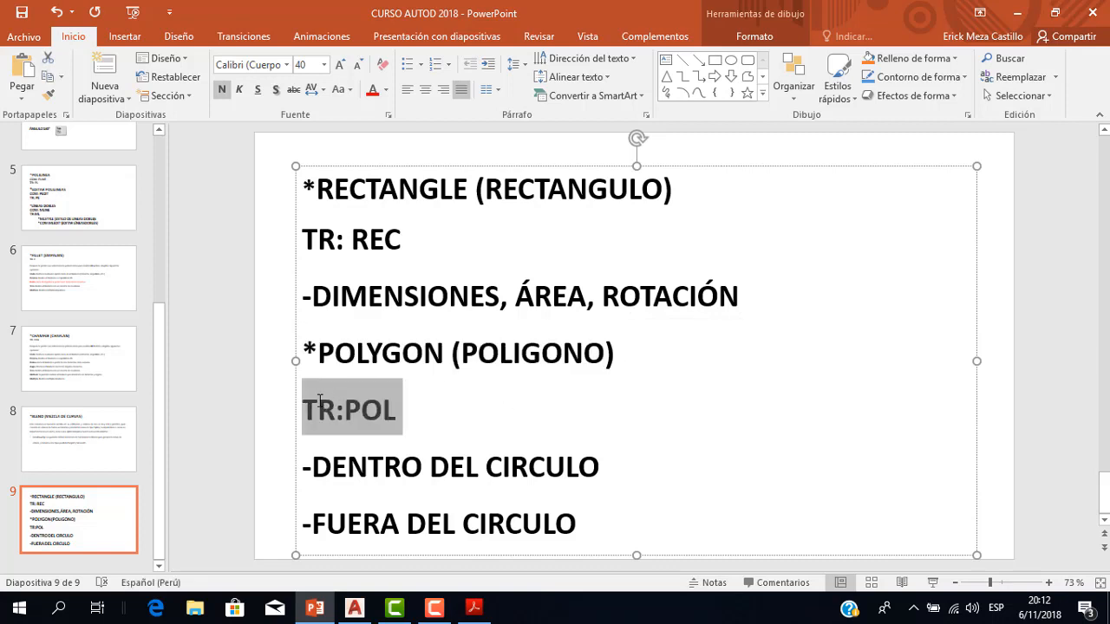
click(511, 411)
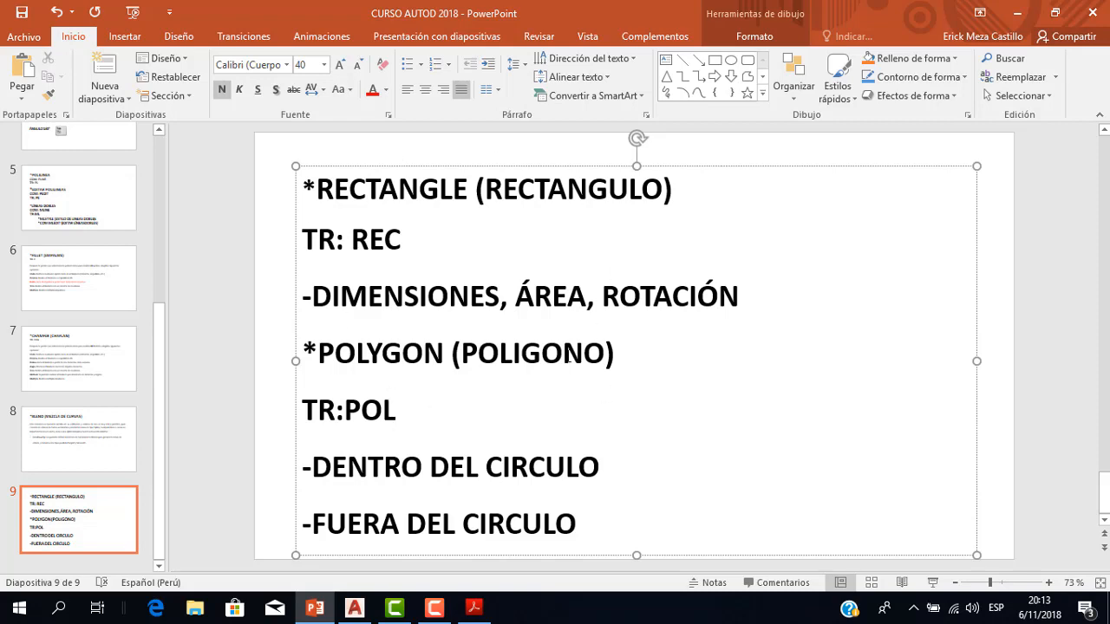
- Switch to AutoCAD and start a new drawing from the acadiso.dwt template
click(354, 607)
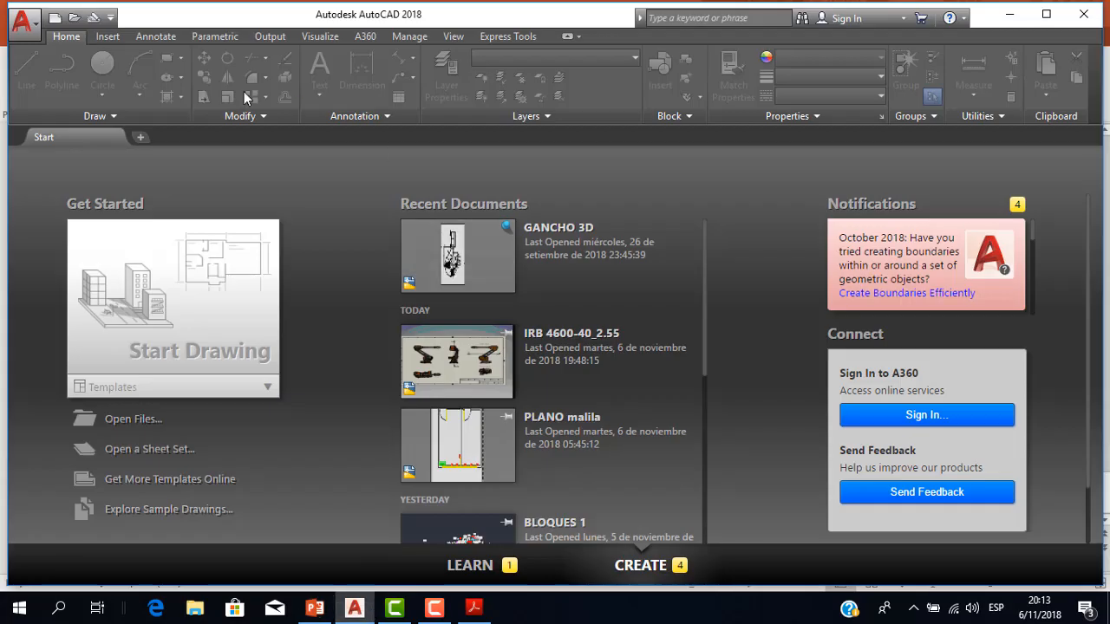
click(266, 390)
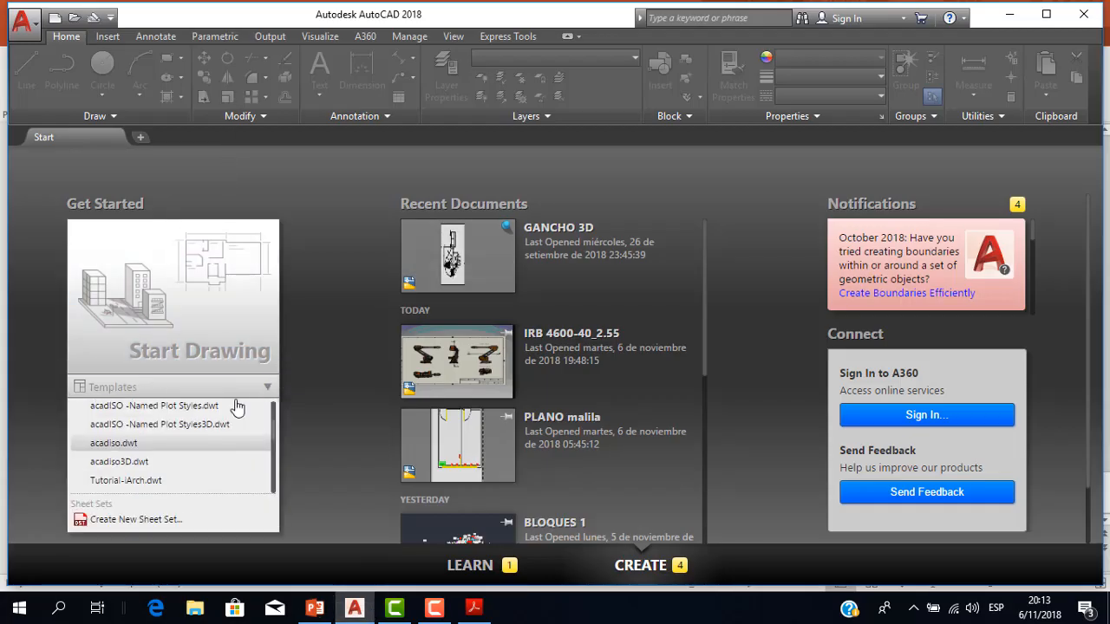
click(194, 447)
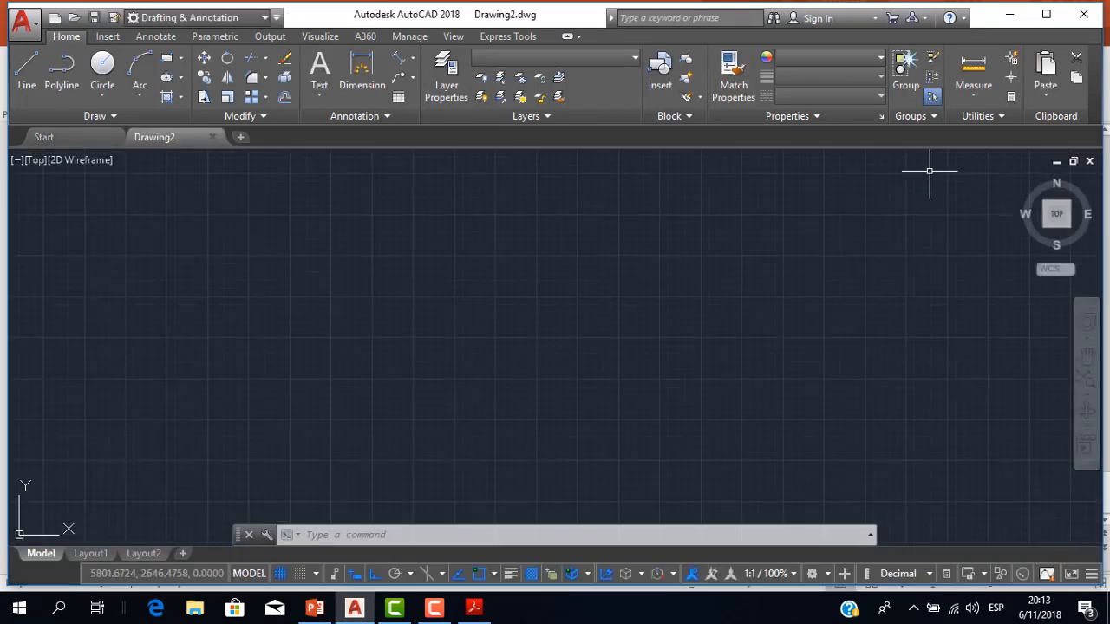
- Check the status bar customization options and select the Drafting & Annotation workspace
click(1094, 576)
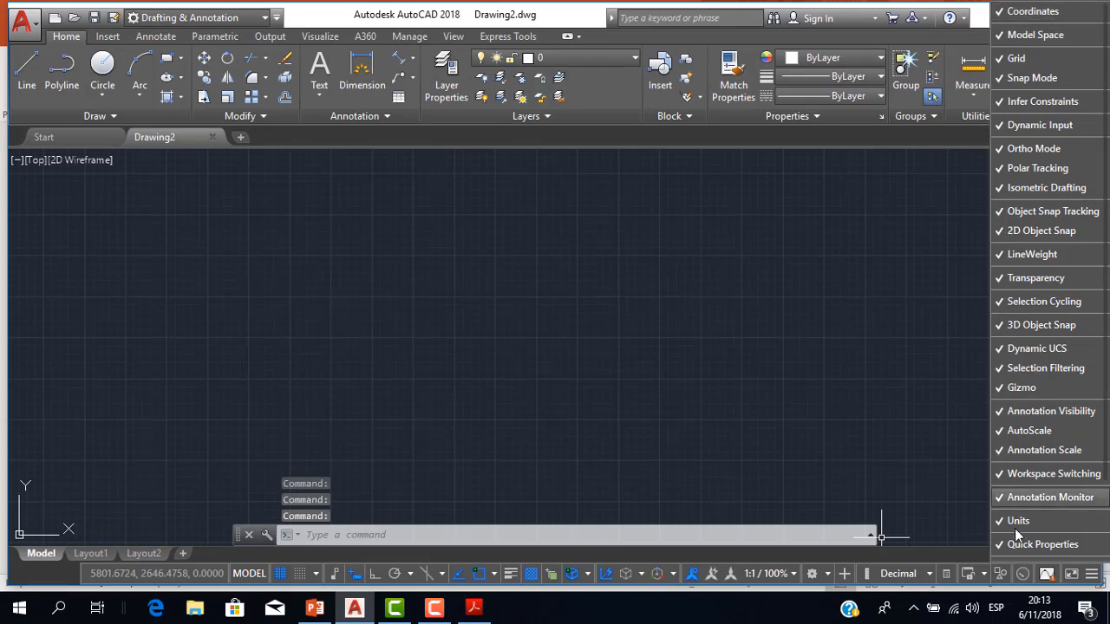
click(590, 318)
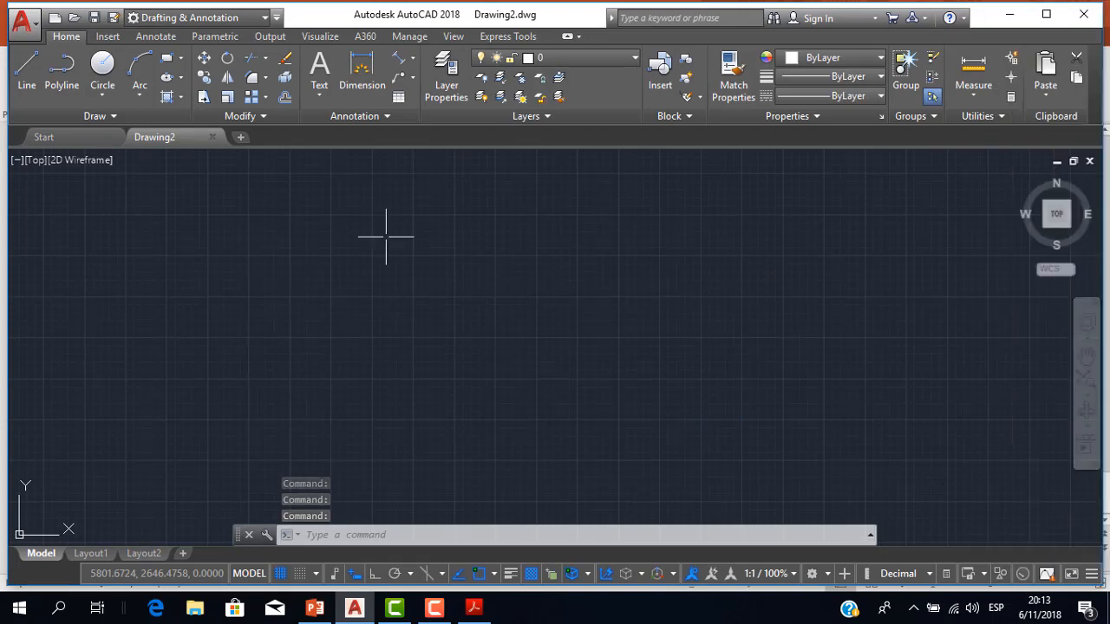
click(249, 19)
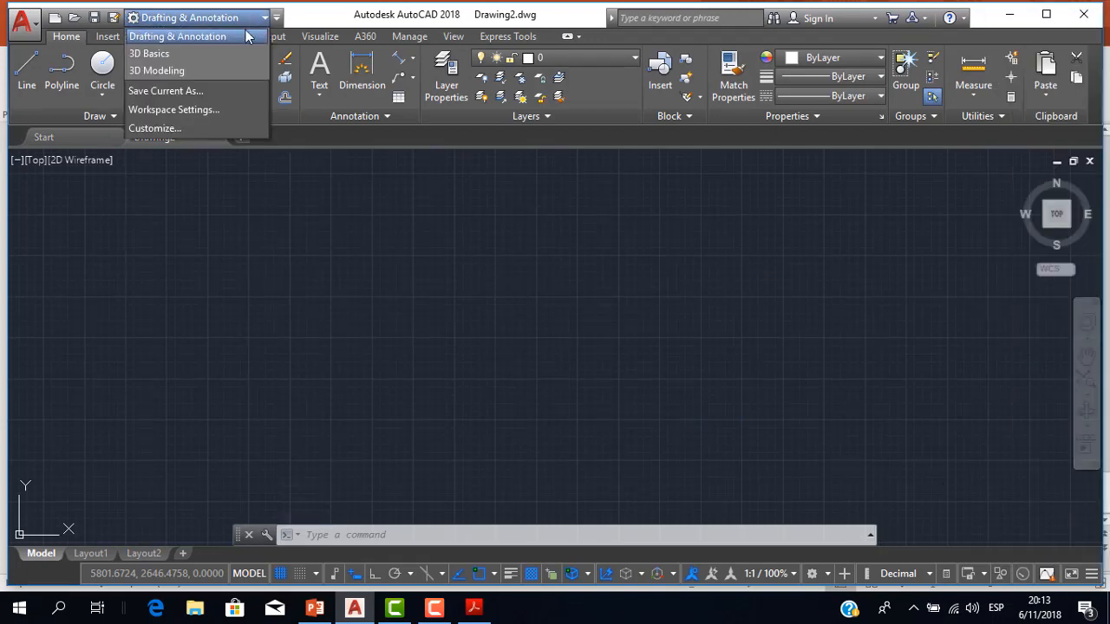
click(246, 37)
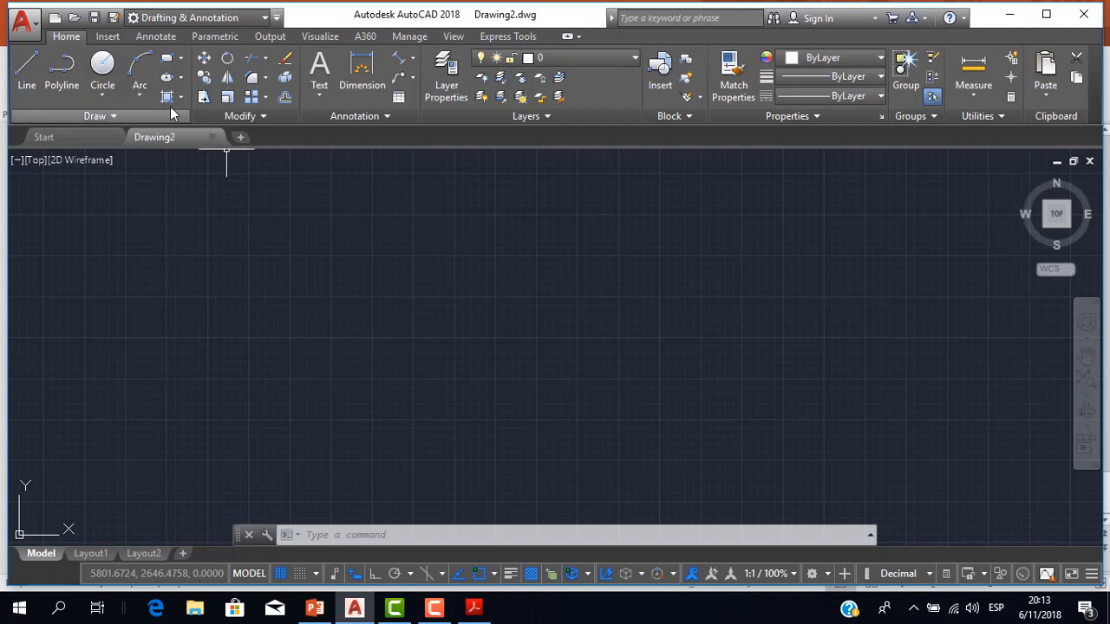
- Switch to Adobe Acrobat Reader to examine the polygon exercises on page 5 of Autocad.pdf, and return to AutoCAD
click(181, 58)
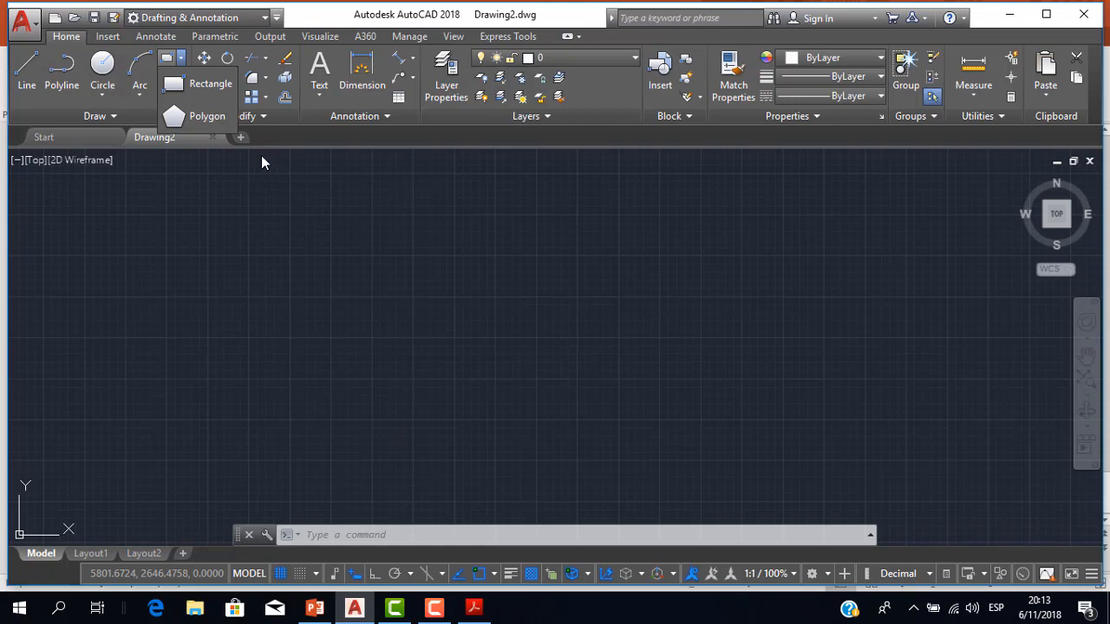
click(475, 608)
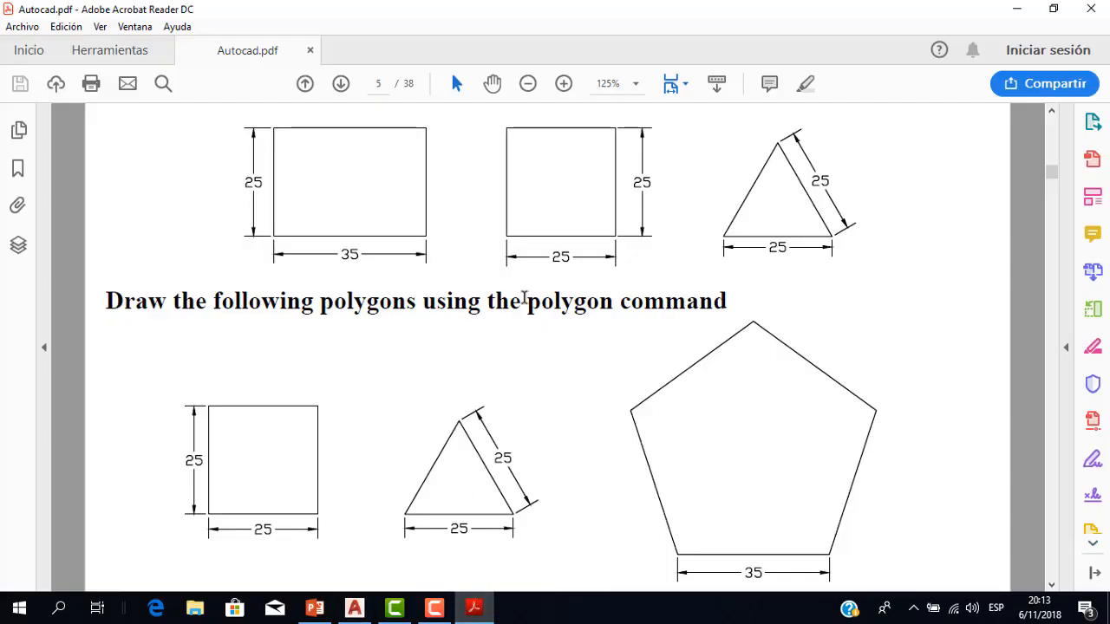
scroll(397, 295, up, 1)
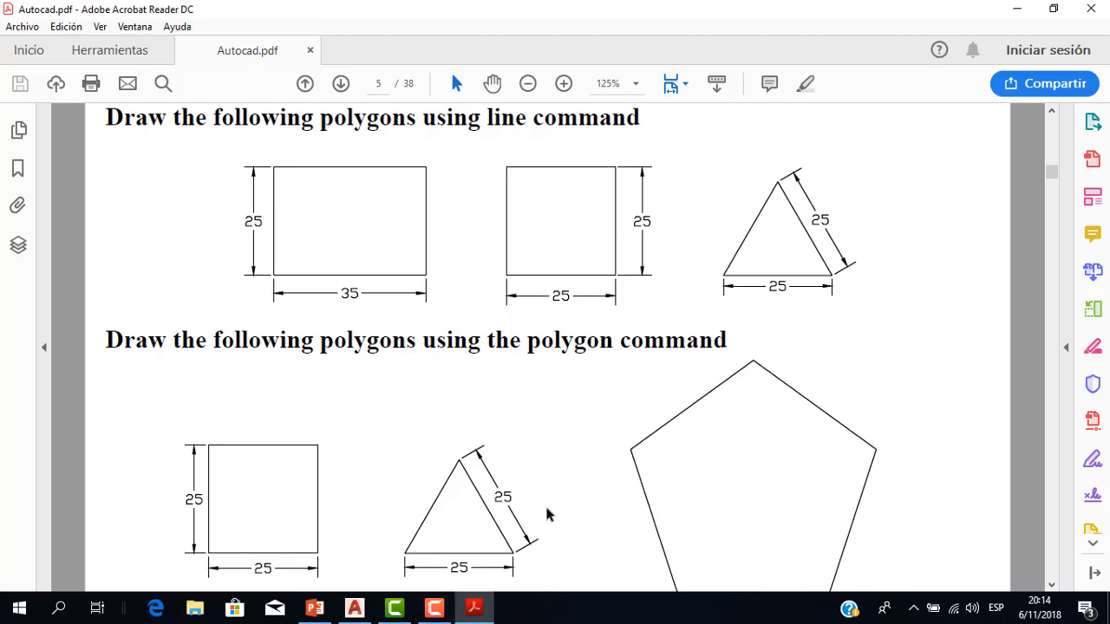
click(368, 607)
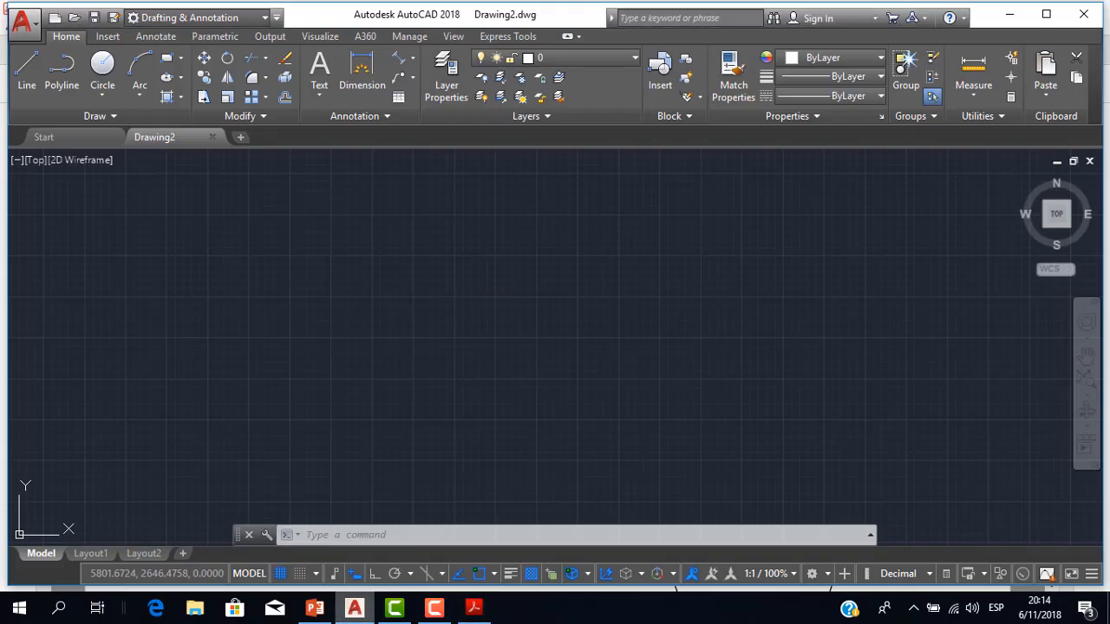
click(181, 60)
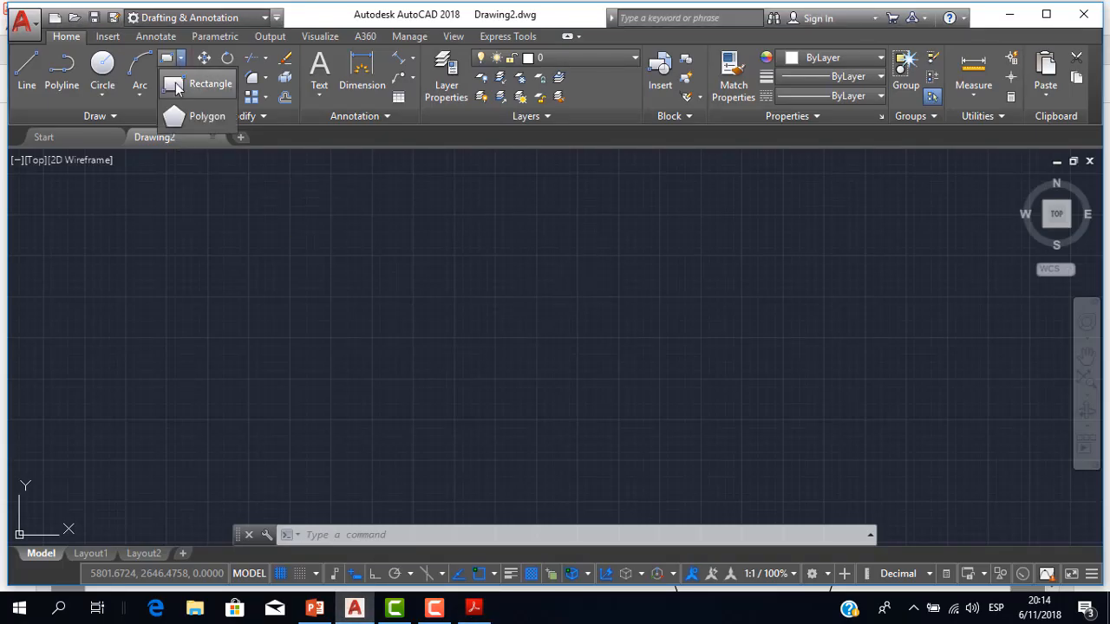
click(199, 87)
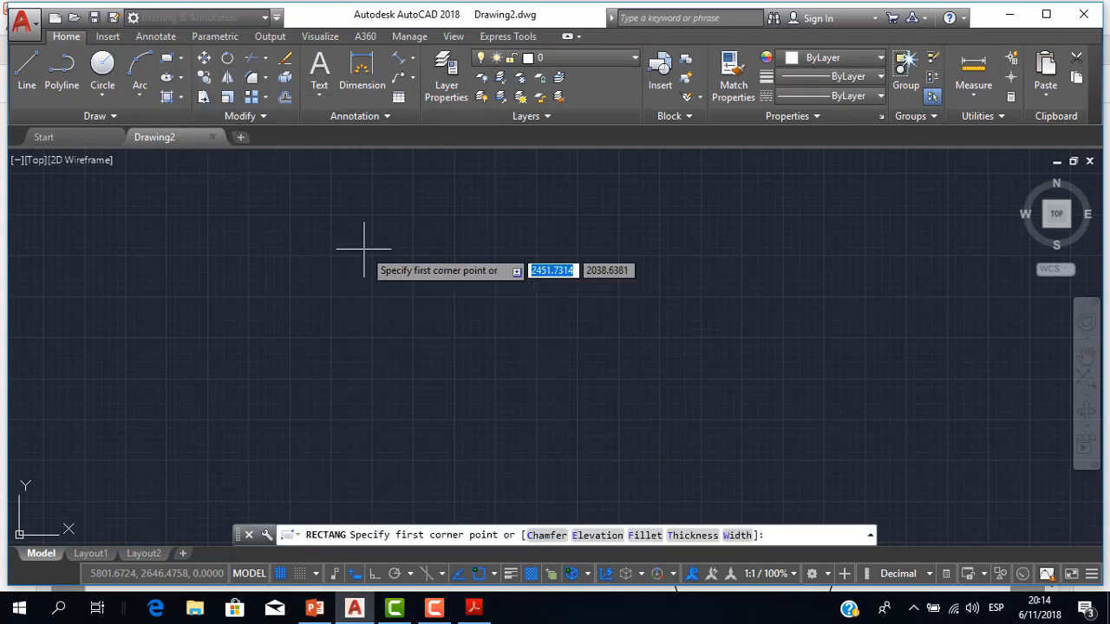
text(1)
key(Escape)
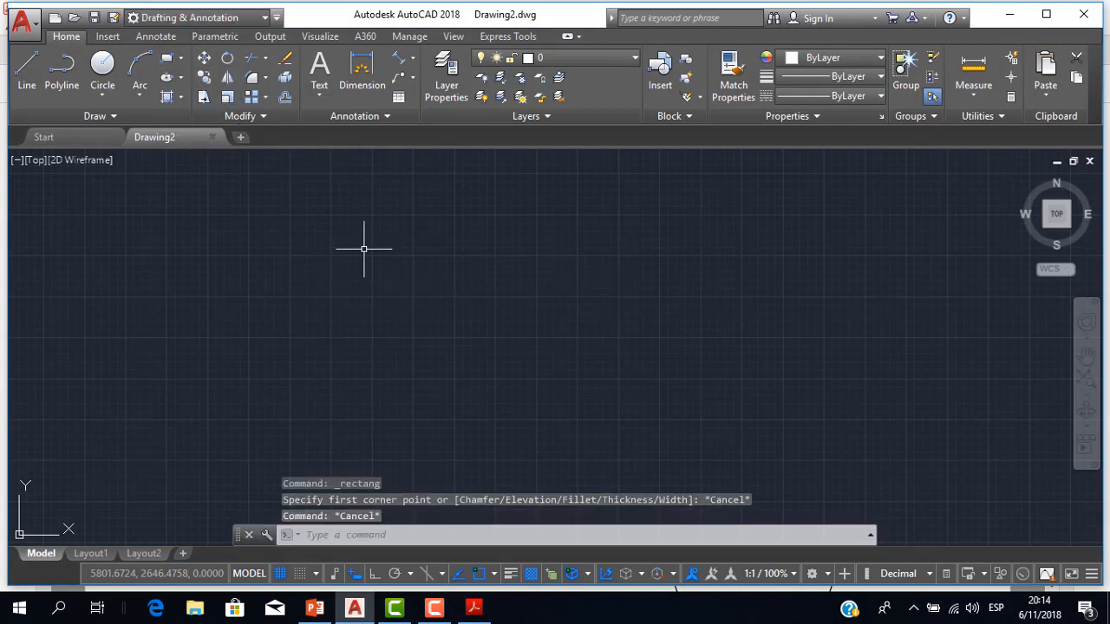
text(rec)
key(Return)
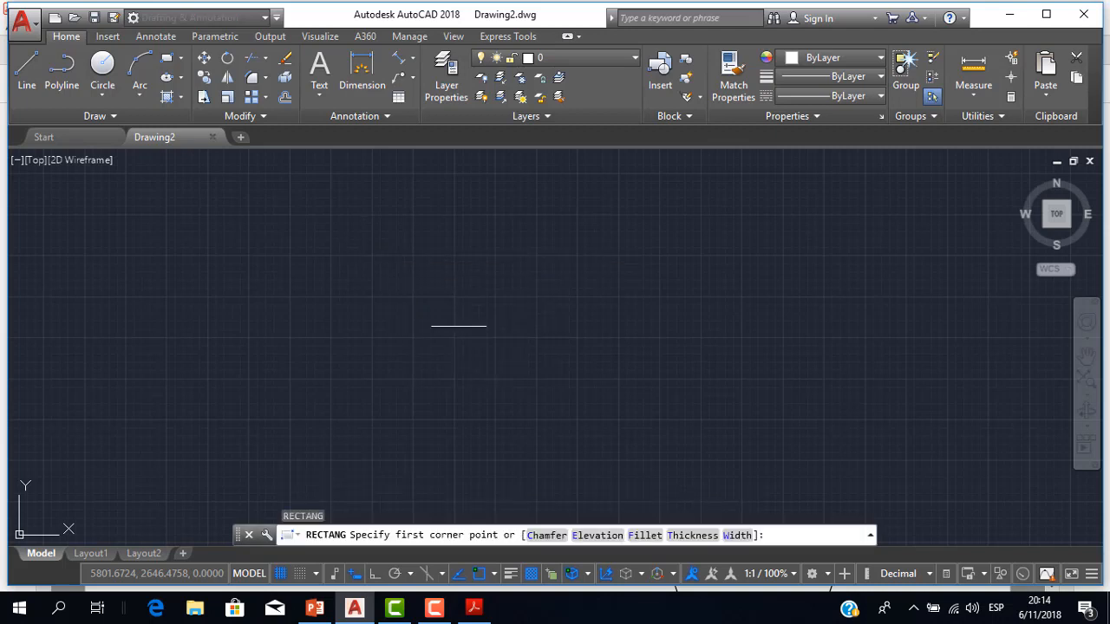
key(Escape)
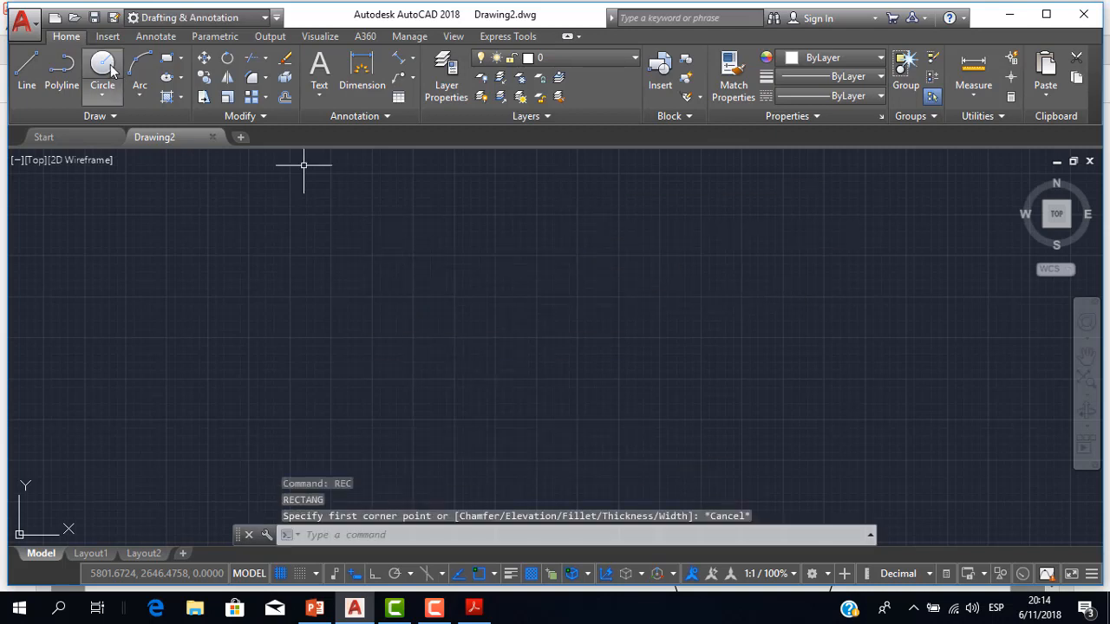
- Begin a rectangle with the Rectangle command, placing its first corner in the empty drawing area
click(180, 57)
click(182, 85)
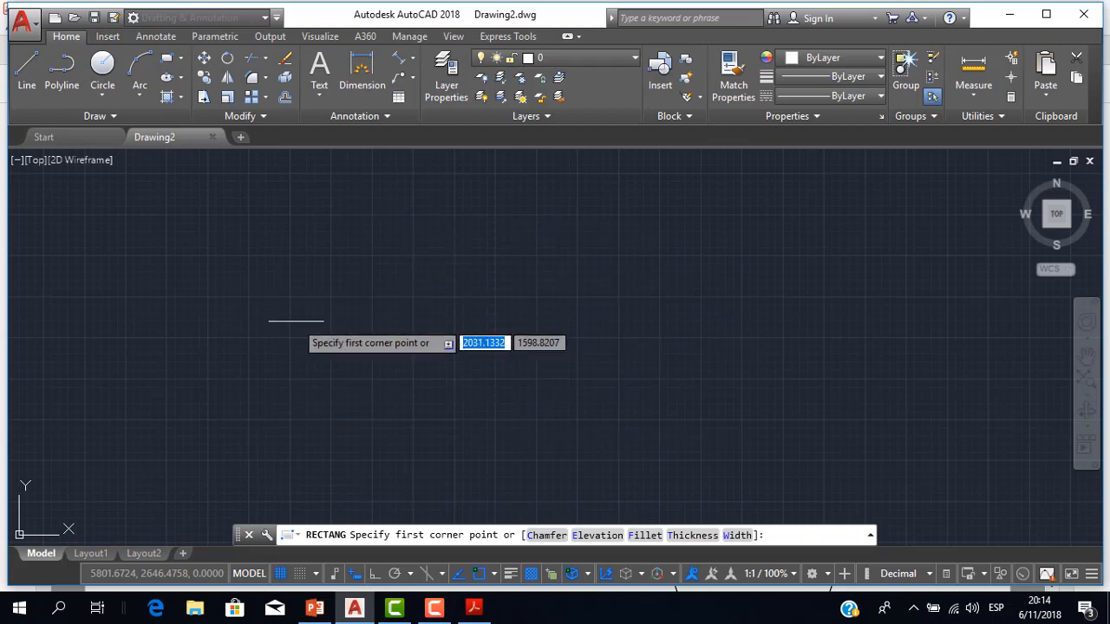
scroll(451, 312, up, 3)
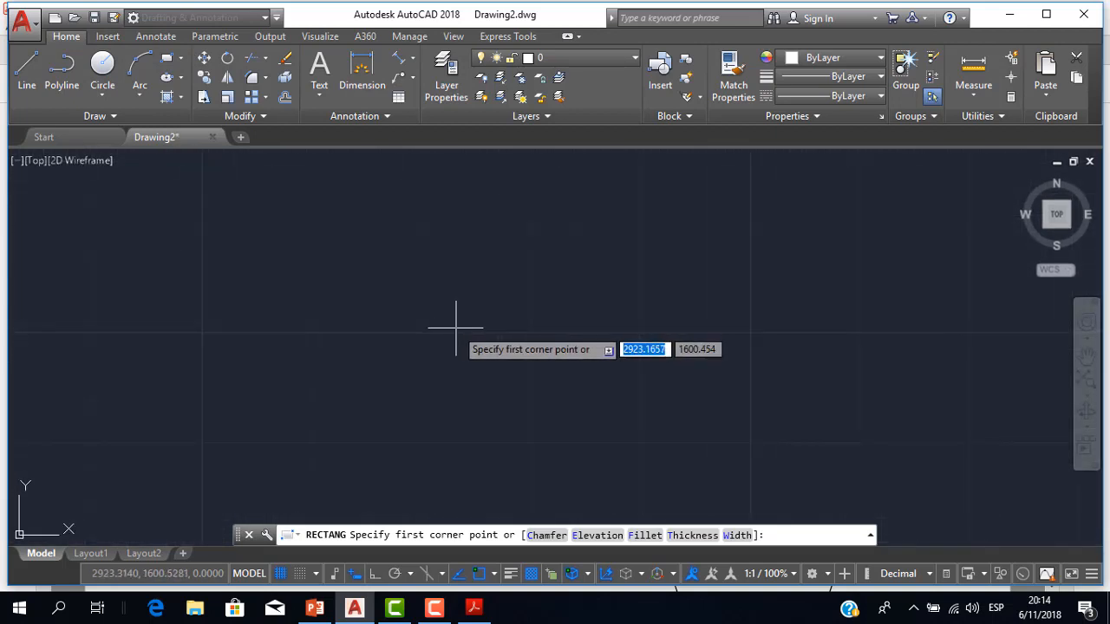
scroll(446, 322, up, 2)
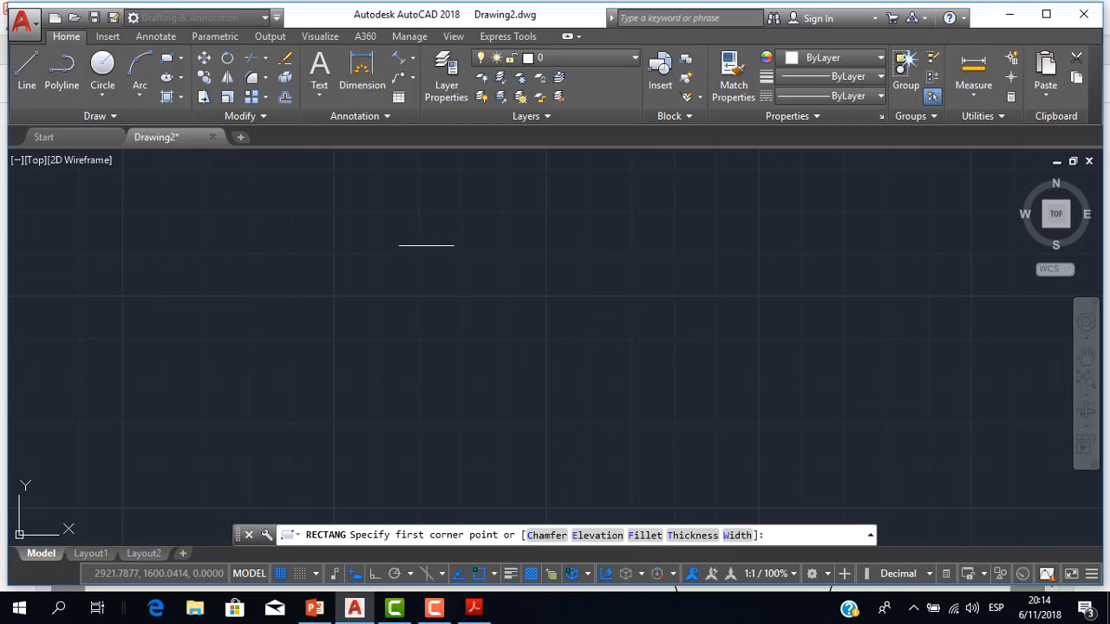
click(426, 246)
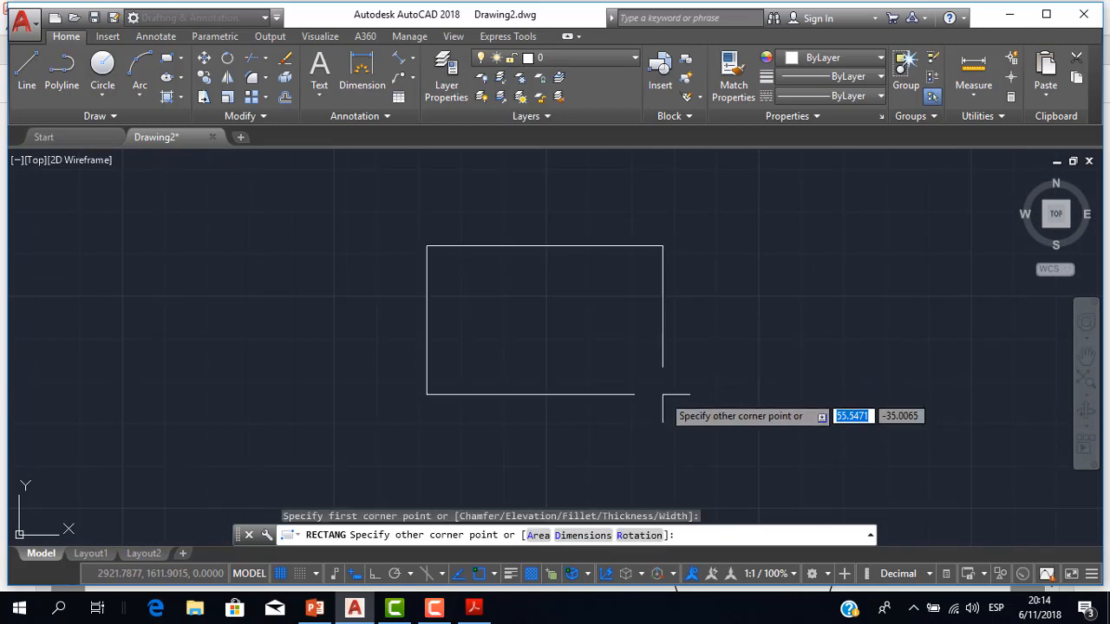
- Check the first exercise in Acrobat Reader, return to AutoCAD and complete the rectangle by dimensions with length 35 and width 25
key(Down)
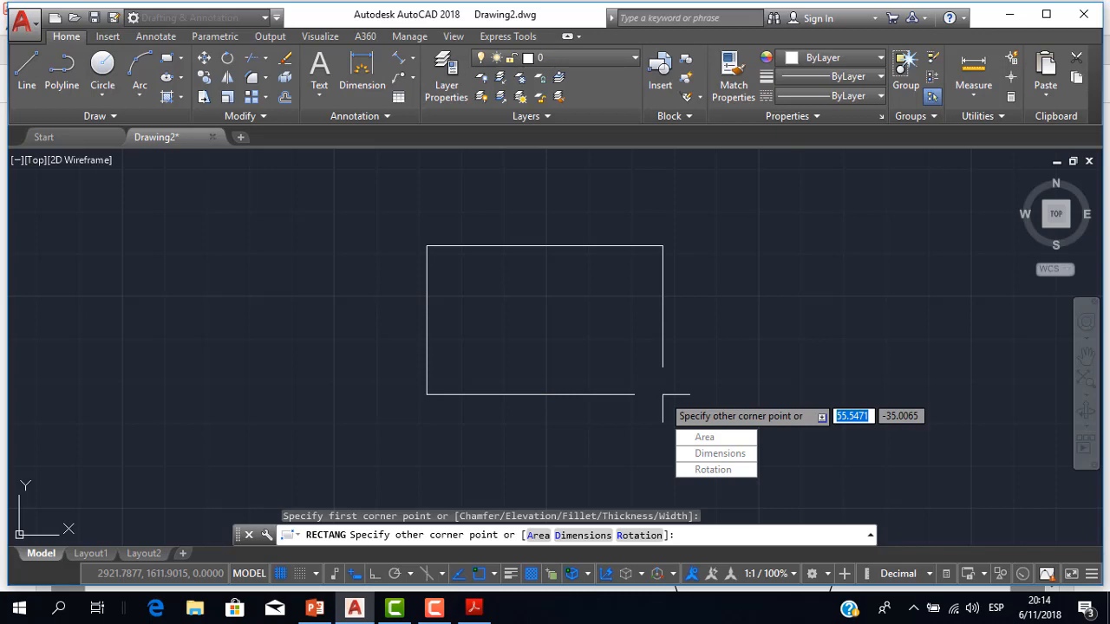
click(473, 608)
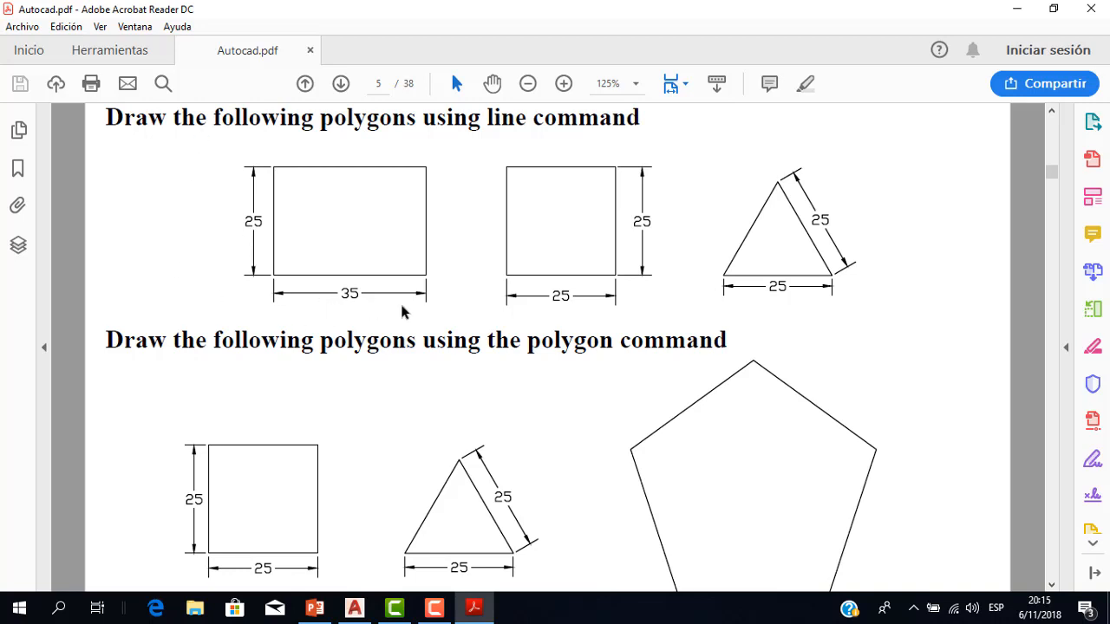
click(355, 607)
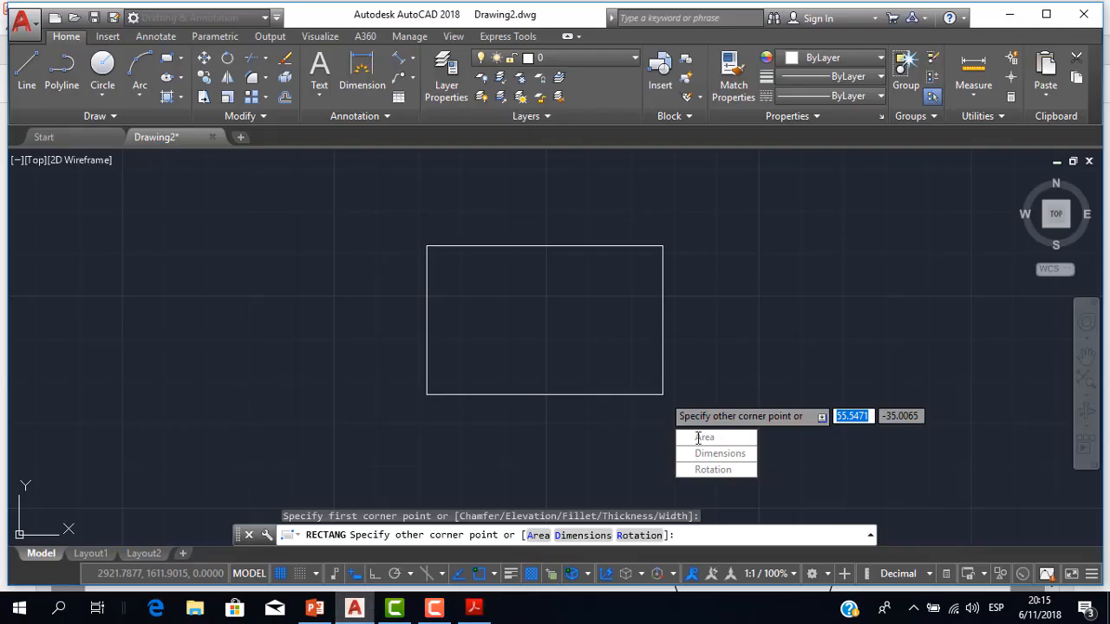
click(720, 453)
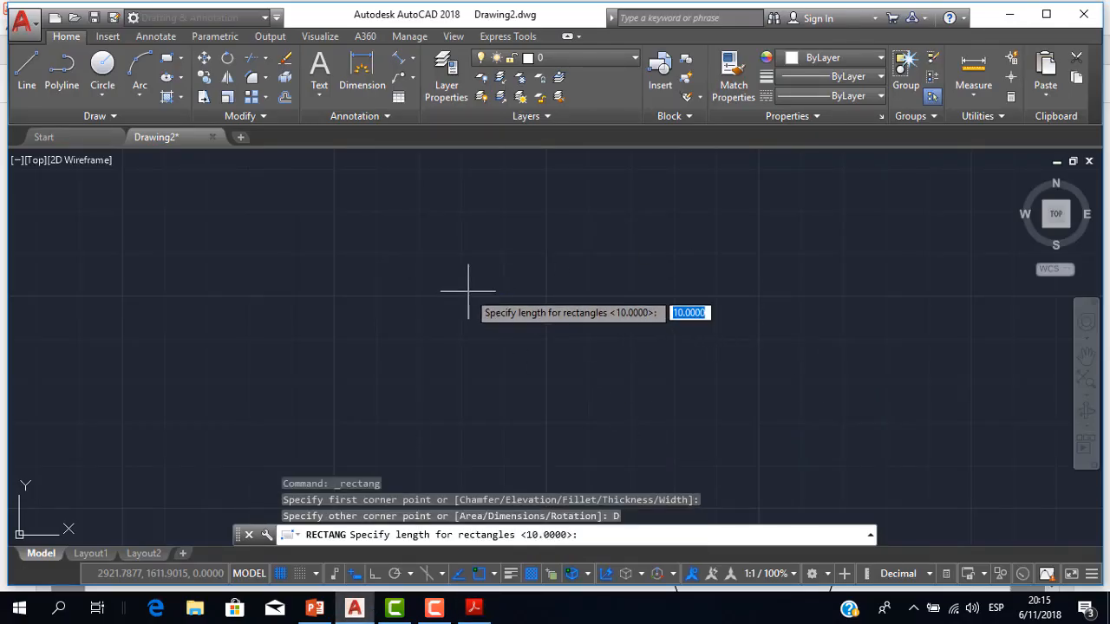
text(35)
key(Return)
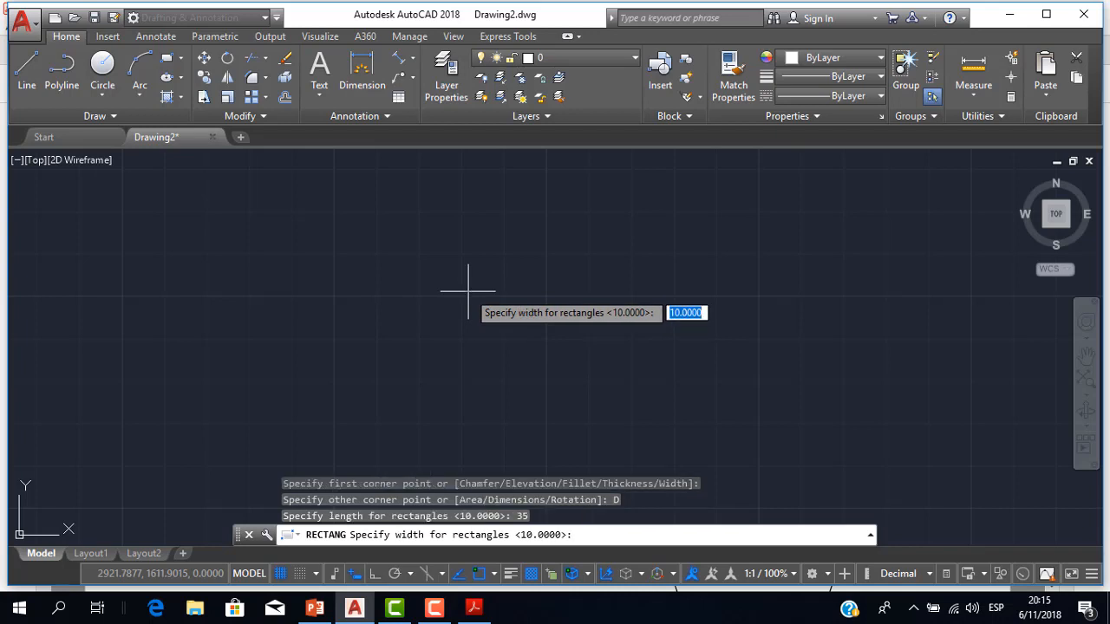
text(25)
key(Return)
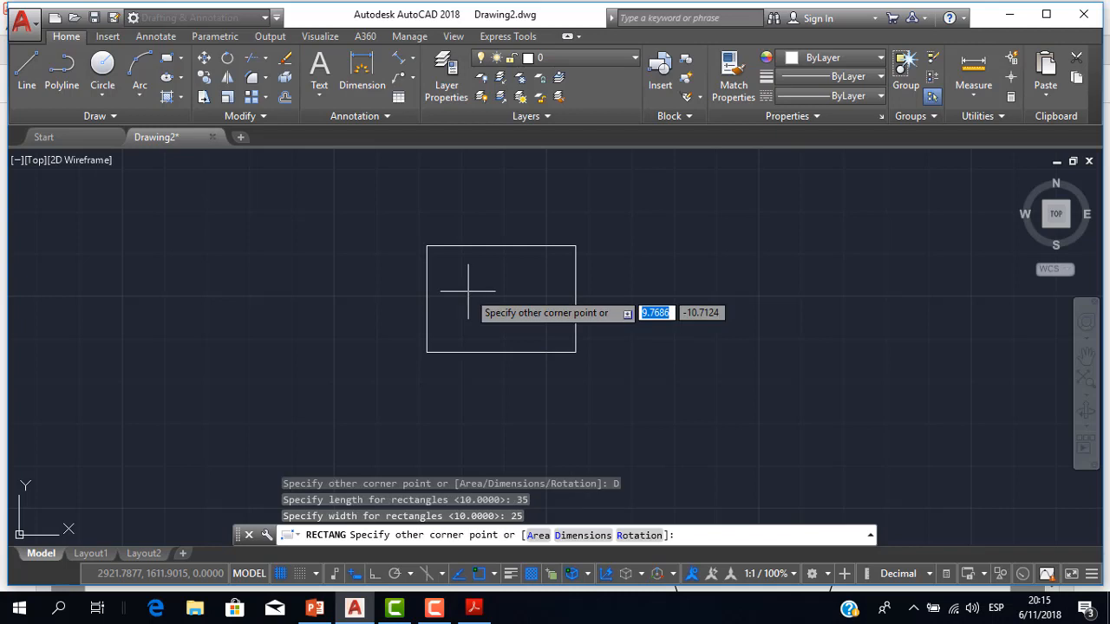
click(551, 379)
- Erase the 35 by 25 rectangle from the drawing
scroll(512, 290, up, 2)
scroll(508, 292, down, 2)
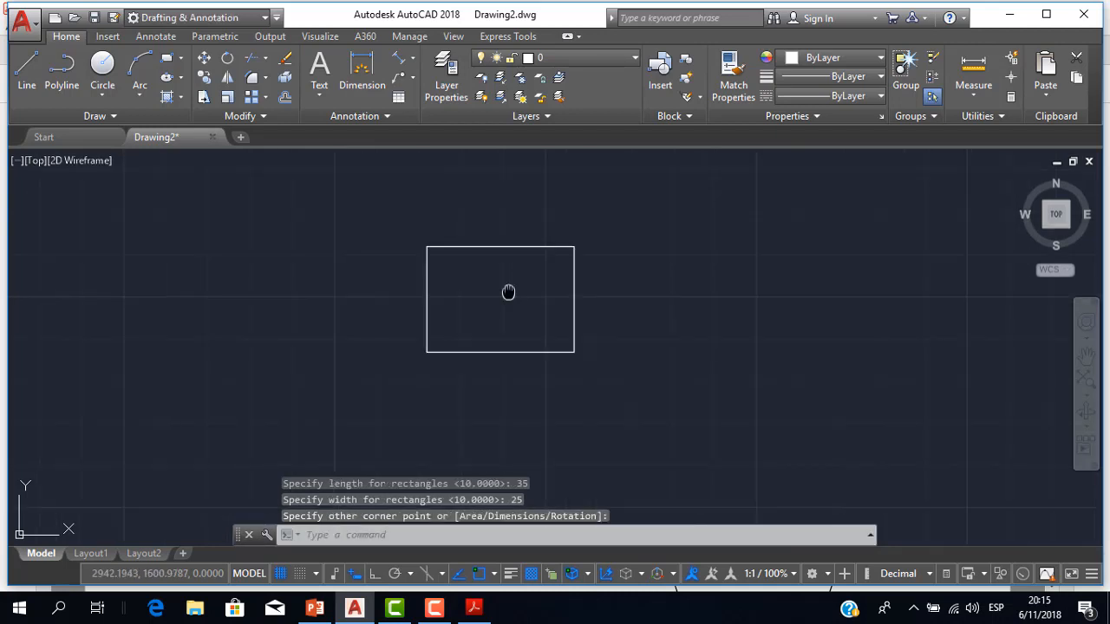
scroll(508, 292, up, 2)
mouse_move(407, 286)
middle_down()
mouse_move(446, 294)
mouse_move(459, 281)
middle_up()
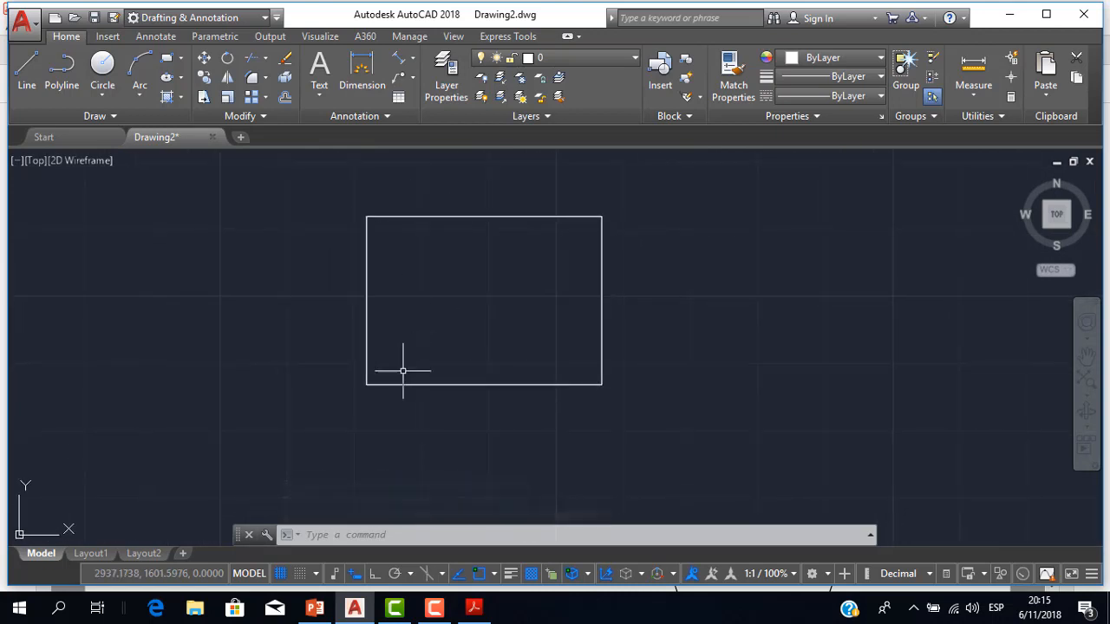
click(642, 317)
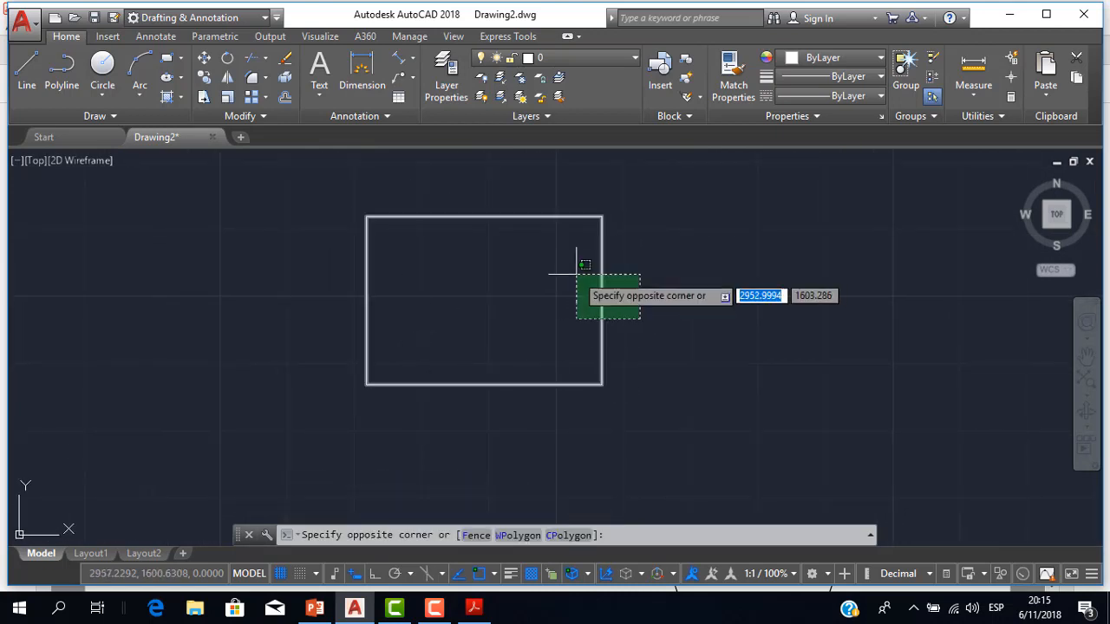
click(576, 274)
key(Delete)
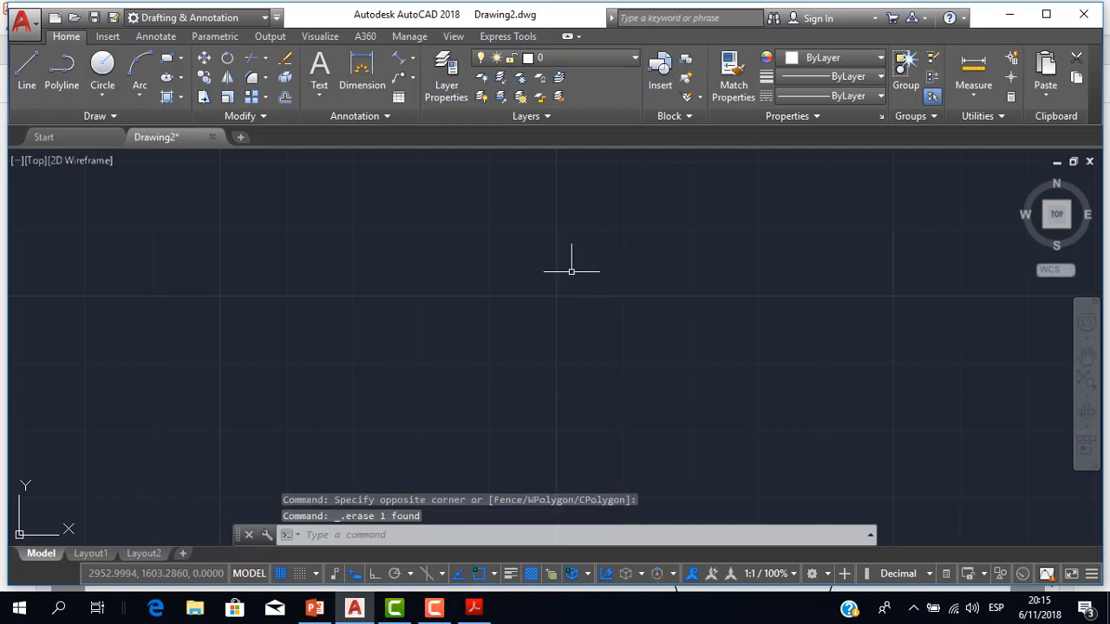
- Begin a new rectangle with its first corner in the empty drawing area and choose to define it by dimensions
text(rec)
key(Return)
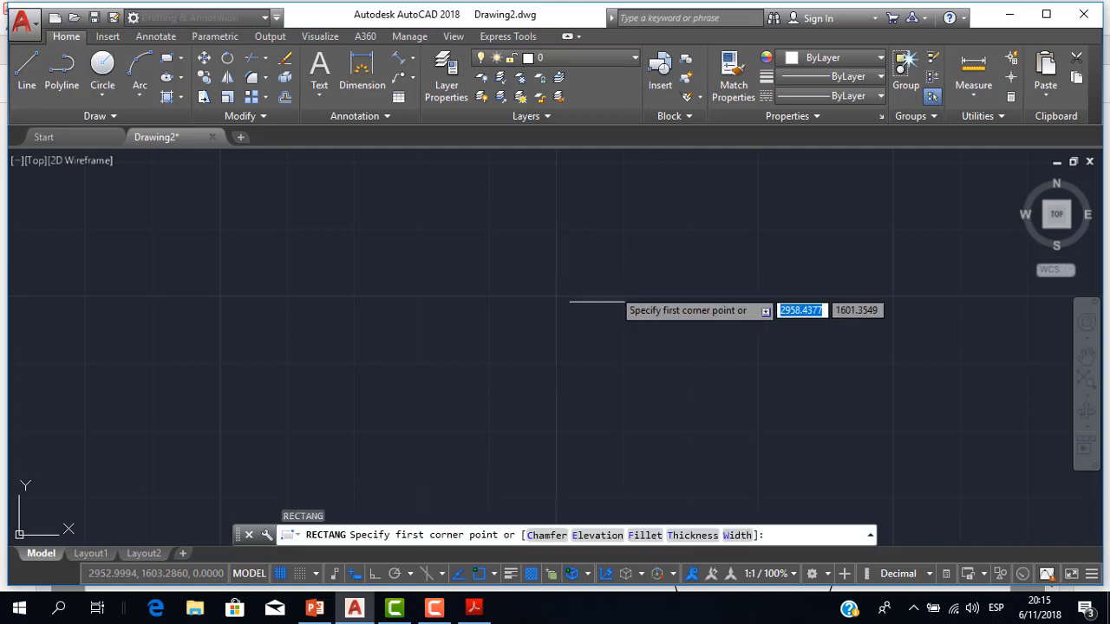
mouse_move(393, 316)
middle_down()
mouse_move(354, 320)
mouse_move(311, 356)
middle_up()
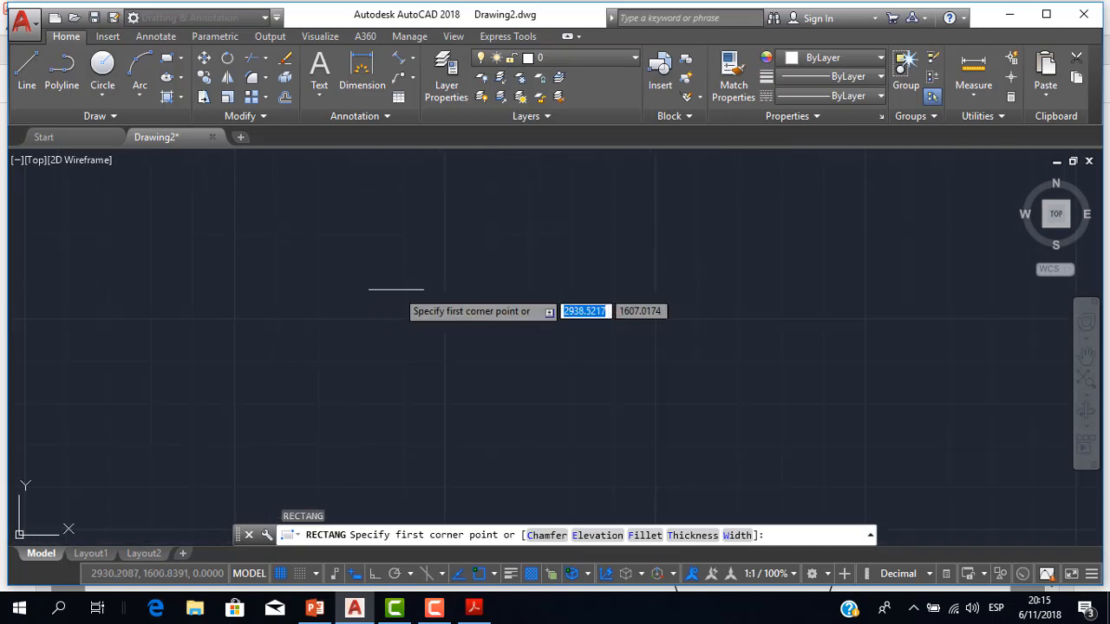
middle_drag(396, 310, 424, 309)
click(382, 229)
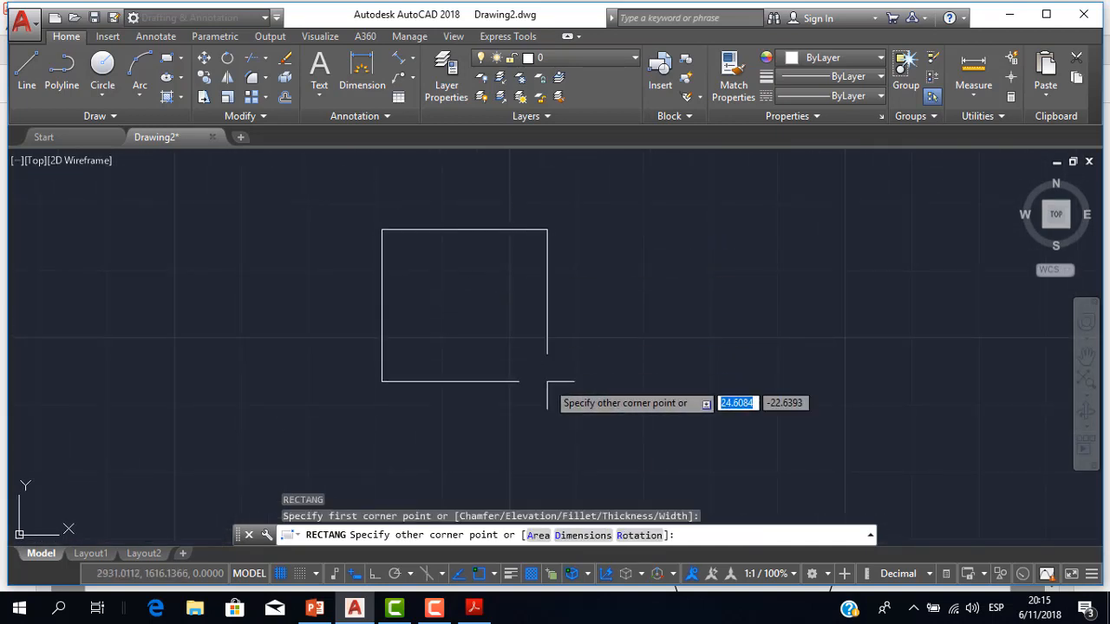
key(Down)
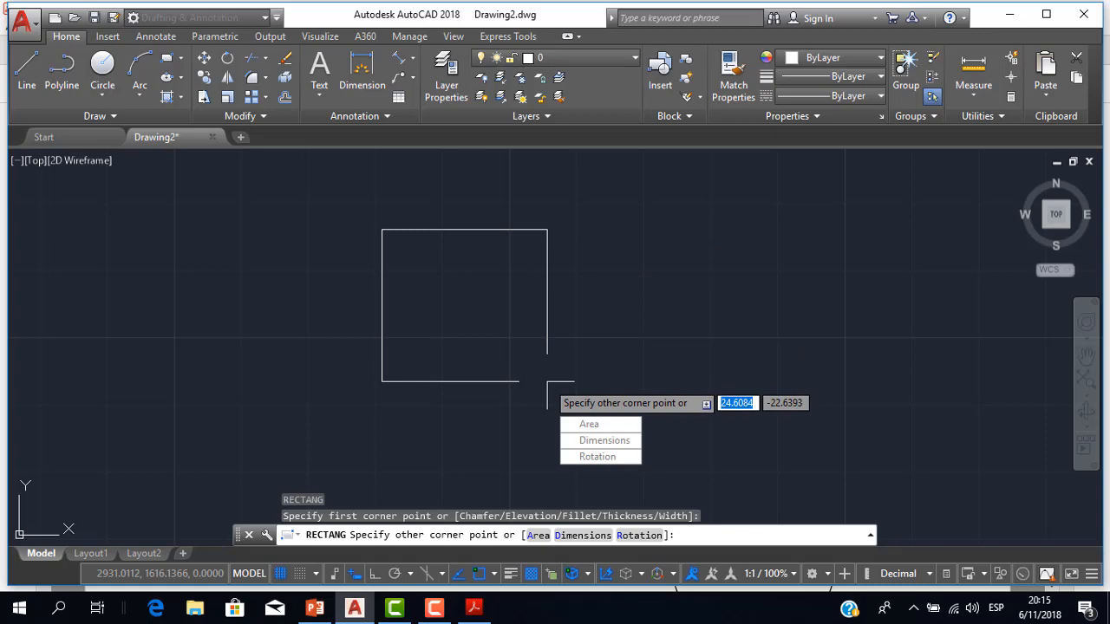
click(599, 440)
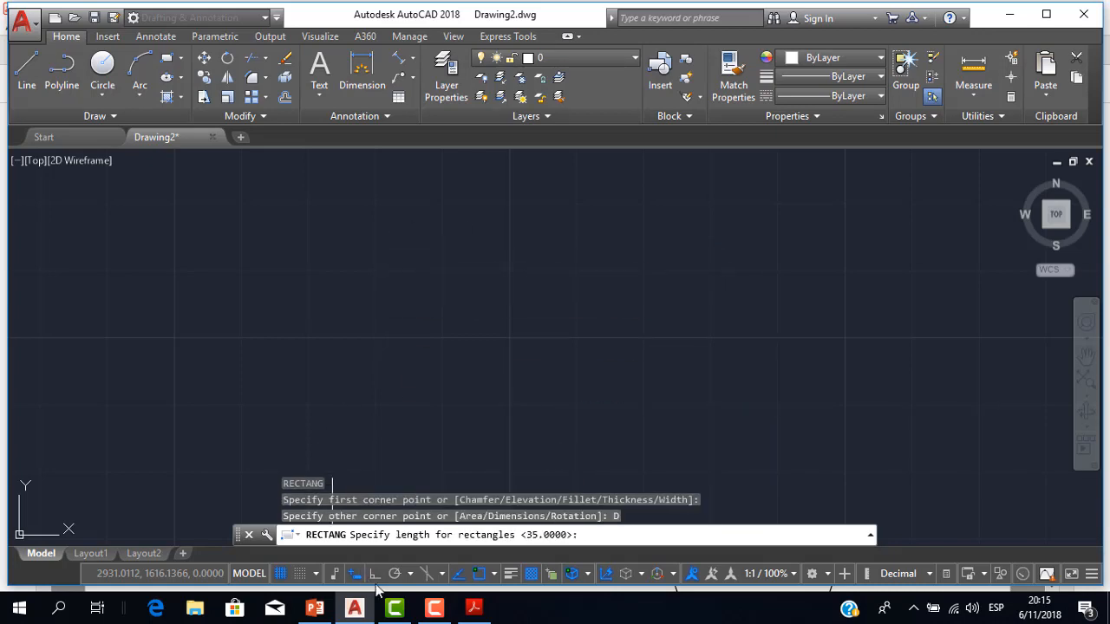
- Check the square exercise in Acrobat Reader, return to AutoCAD and complete the rectangle with length 25 and width 25
click(473, 607)
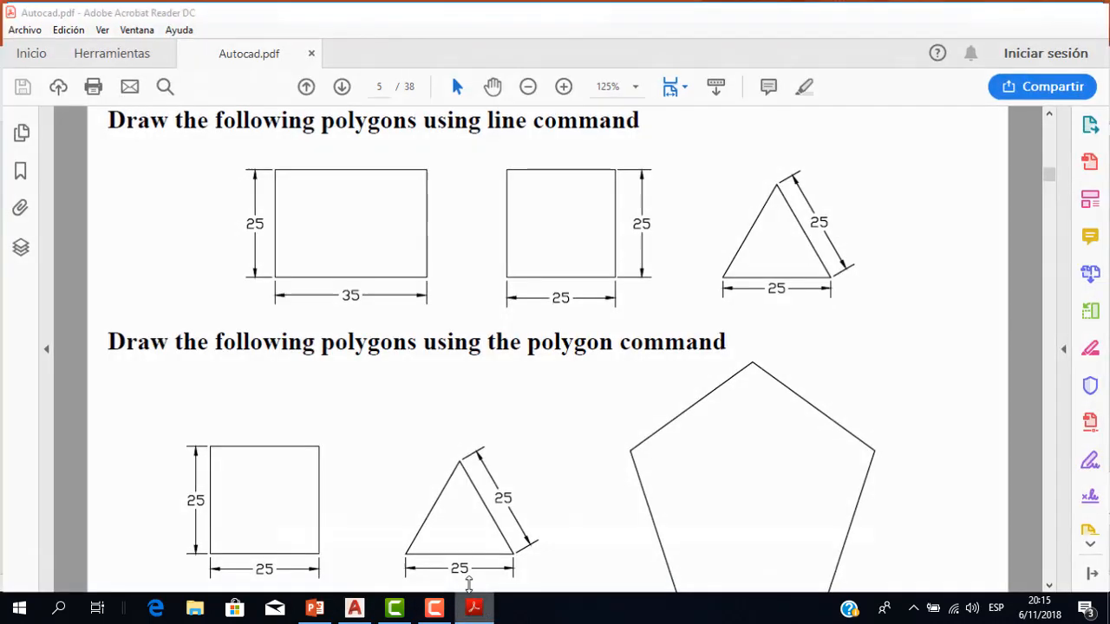
click(354, 607)
text(25)
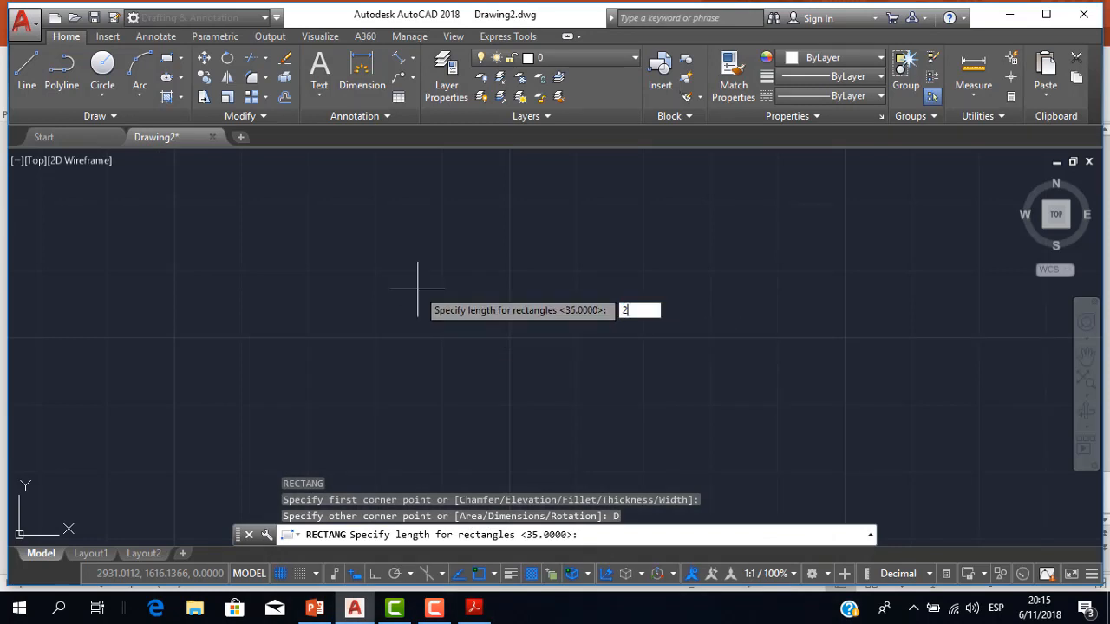
key(Return)
text(25)
key(Return)
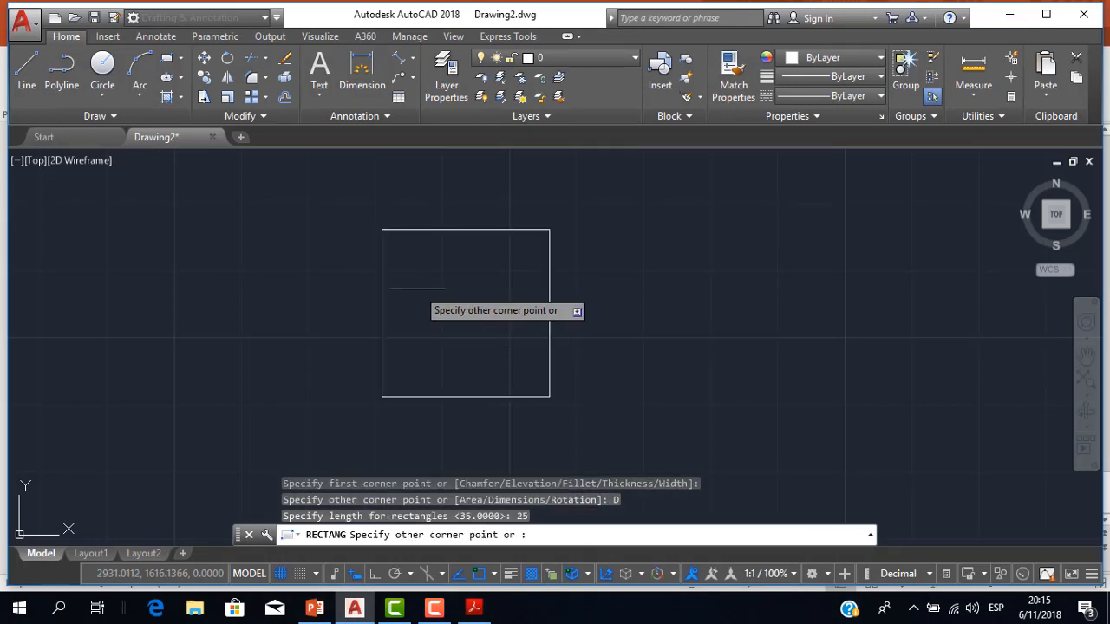
click(492, 291)
- Begin another rectangle in the empty space beside the square and choose to define it by area
scroll(440, 233, up, 2)
scroll(459, 260, down, 2)
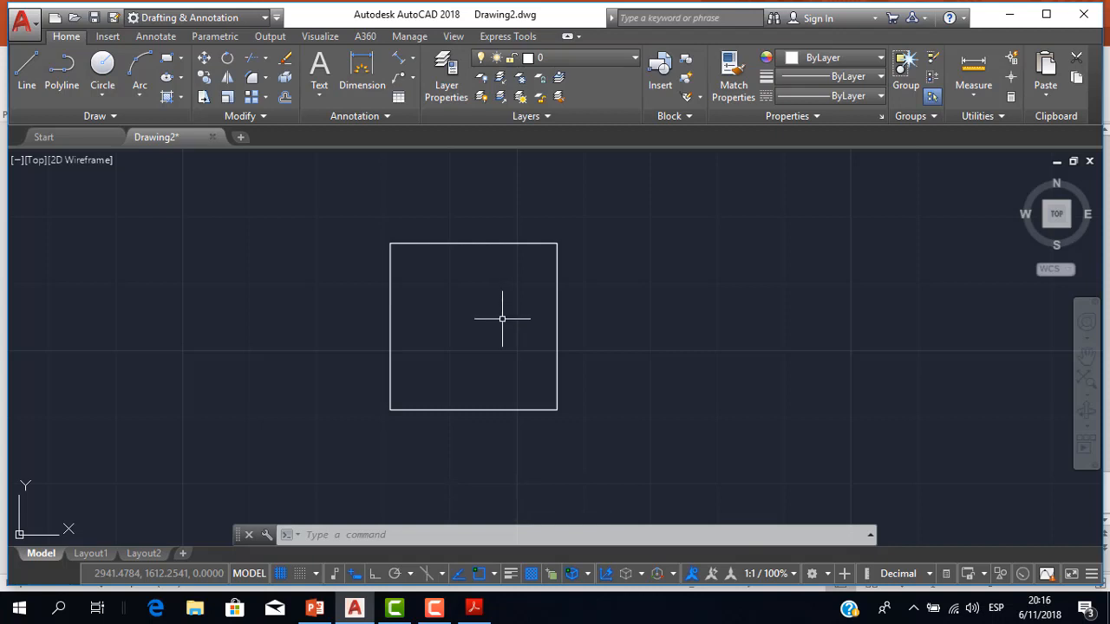
scroll(525, 257, down, 4)
scroll(514, 267, up, 4)
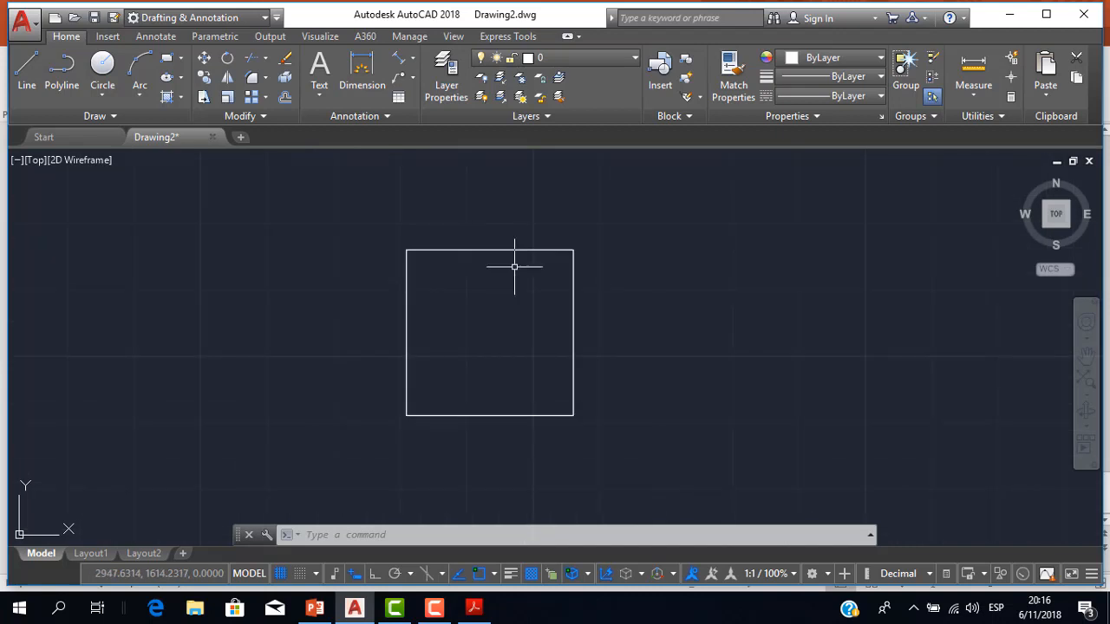
middle_drag(514, 267, 266, 238)
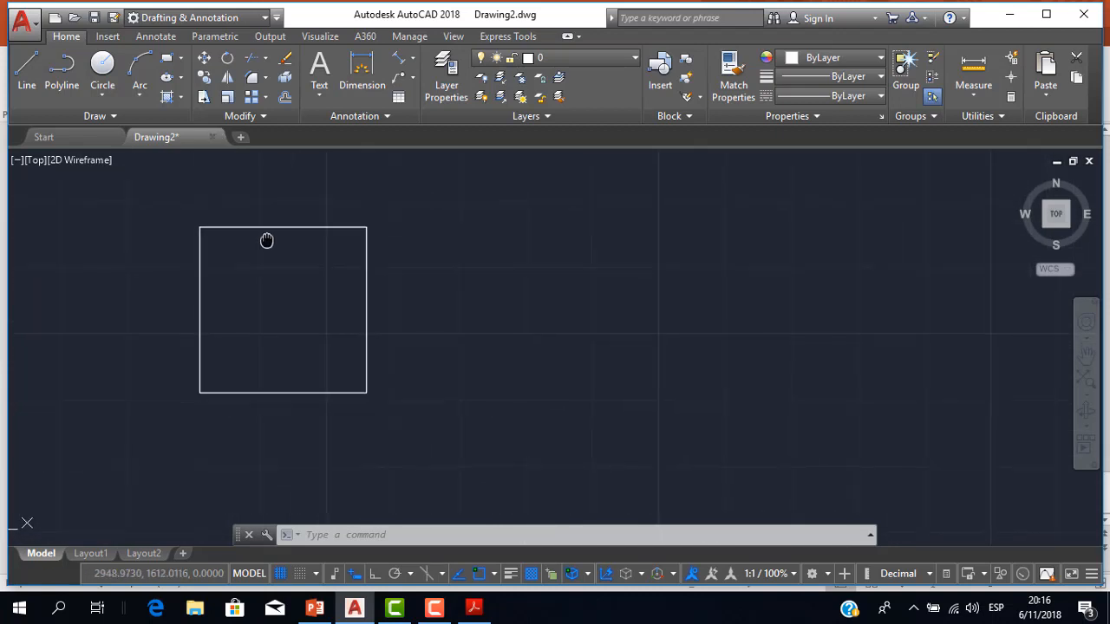
click(184, 62)
click(199, 83)
middle_drag(646, 274, 536, 290)
click(548, 229)
key(Down)
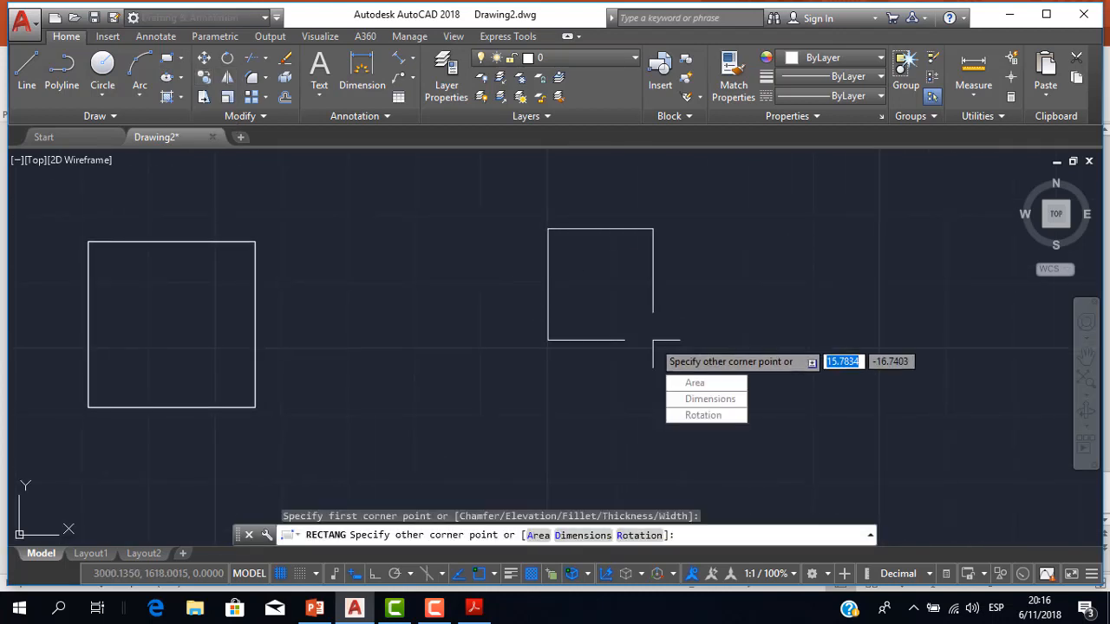
key(Return)
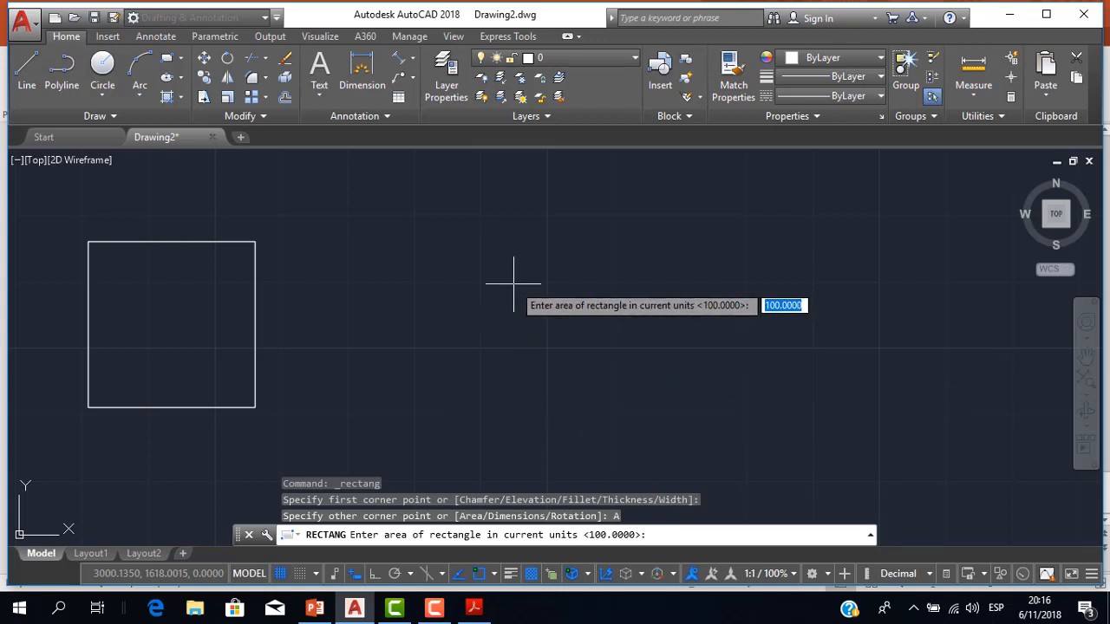
- Set the rectangle's area to 200 and calculate its dimensions from a length of 250
text(200)
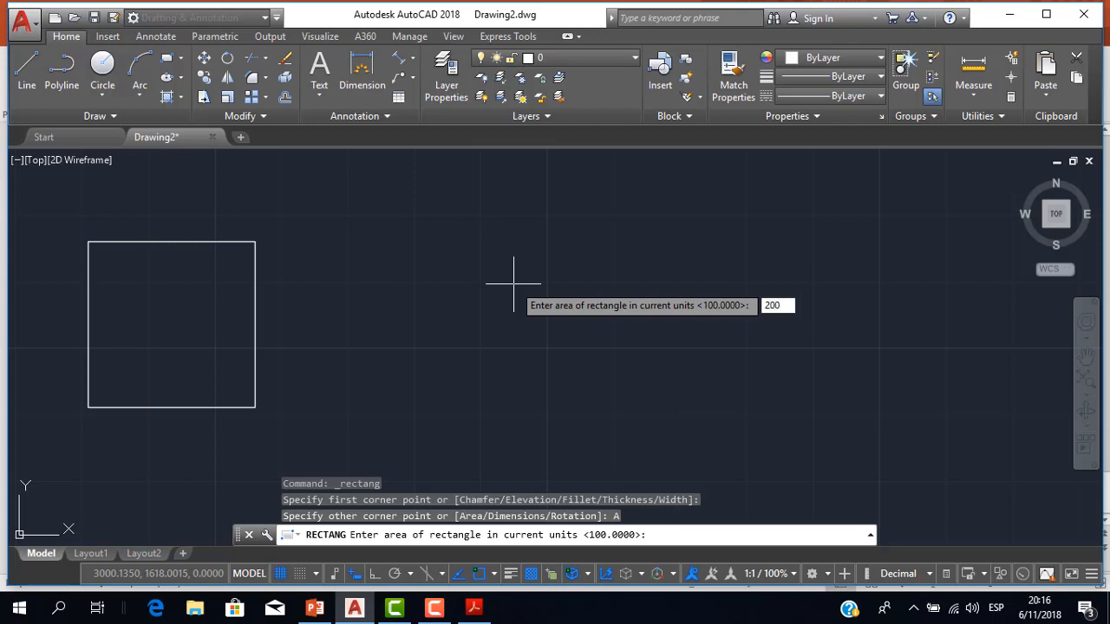
key(Return)
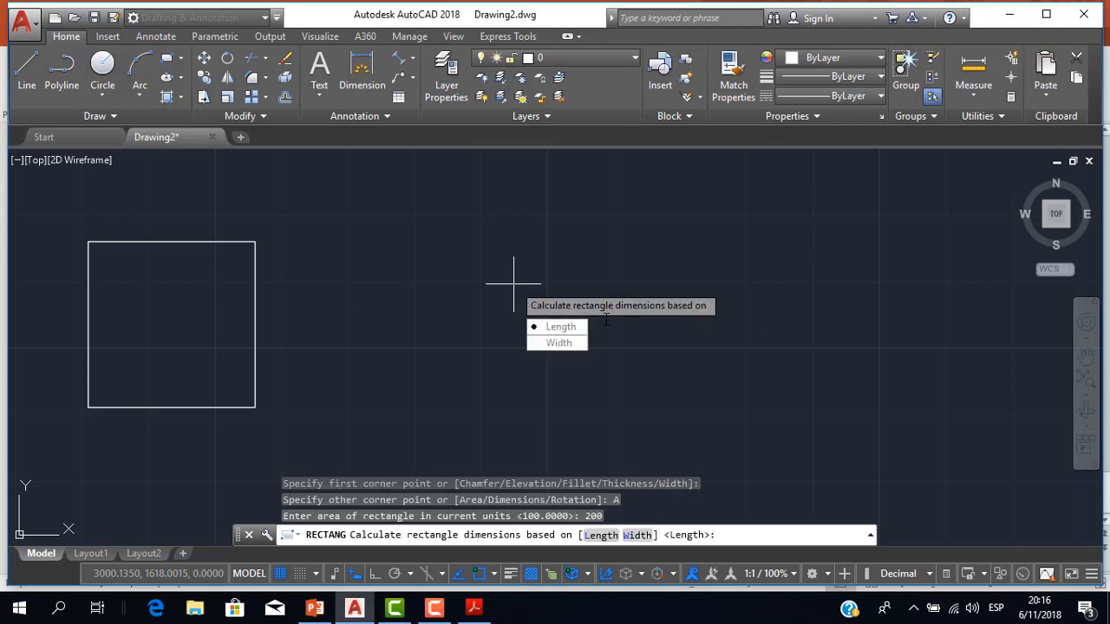
click(560, 328)
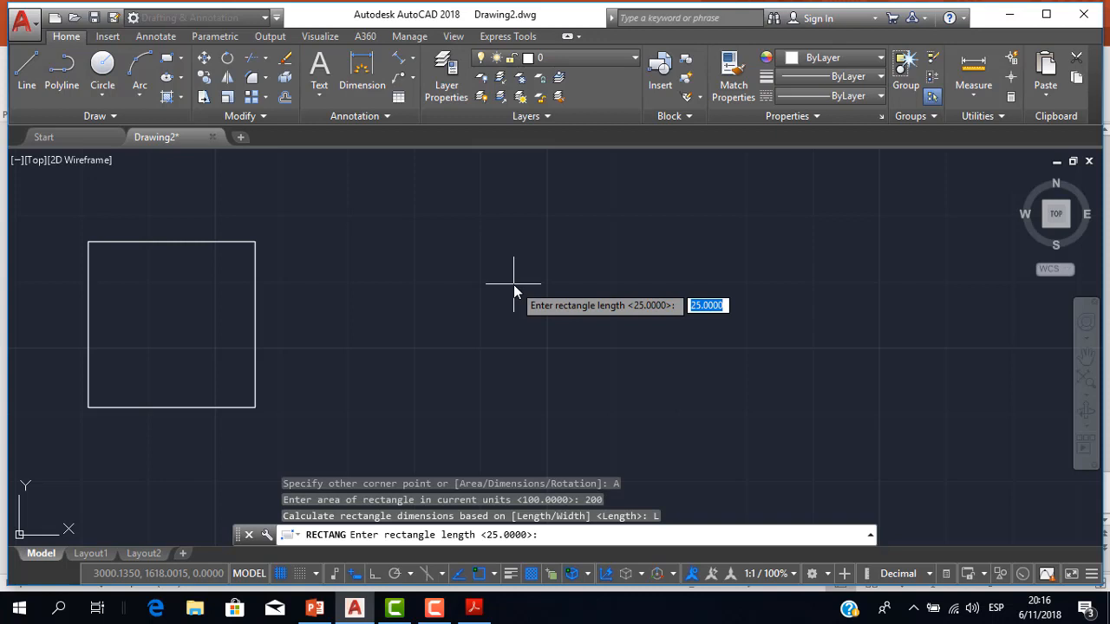
text(250)
key(Return)
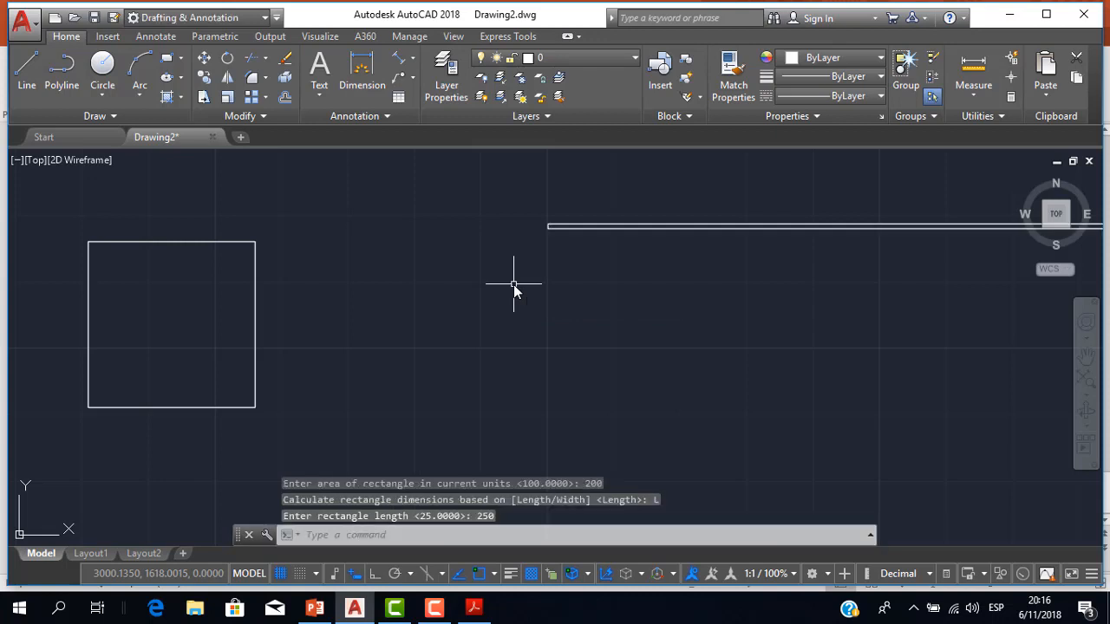
- Inspect the long thin rectangle beside the square and erase it
scroll(720, 346, down, 4)
middle_drag(720, 346, 570, 317)
scroll(682, 302, down, 2)
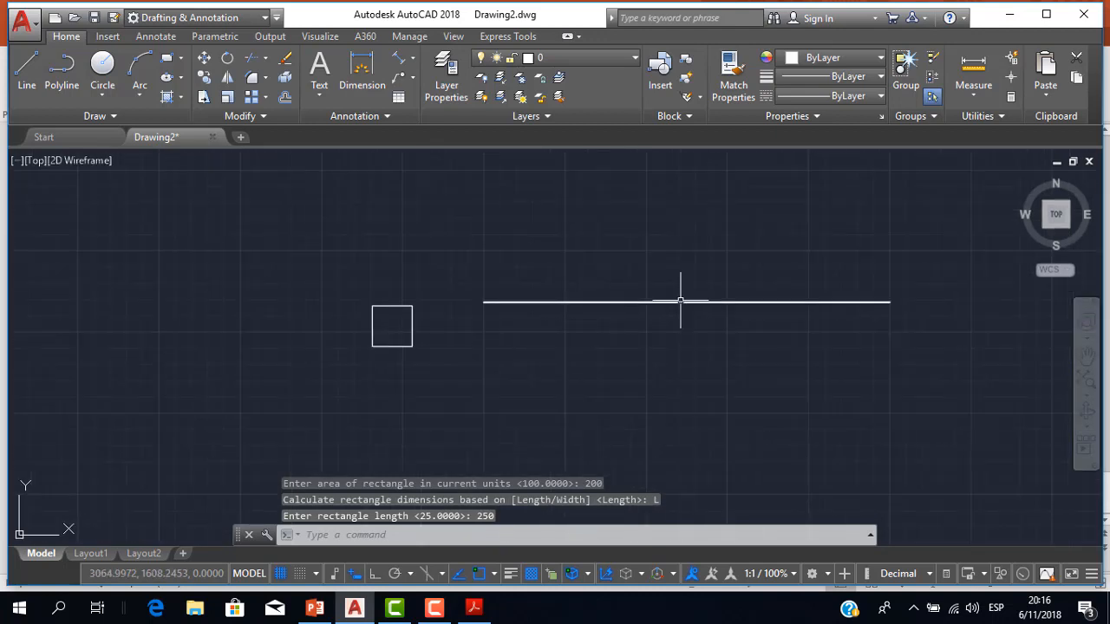
scroll(685, 303, up, 4)
scroll(642, 300, down, 2)
scroll(581, 300, up, 2)
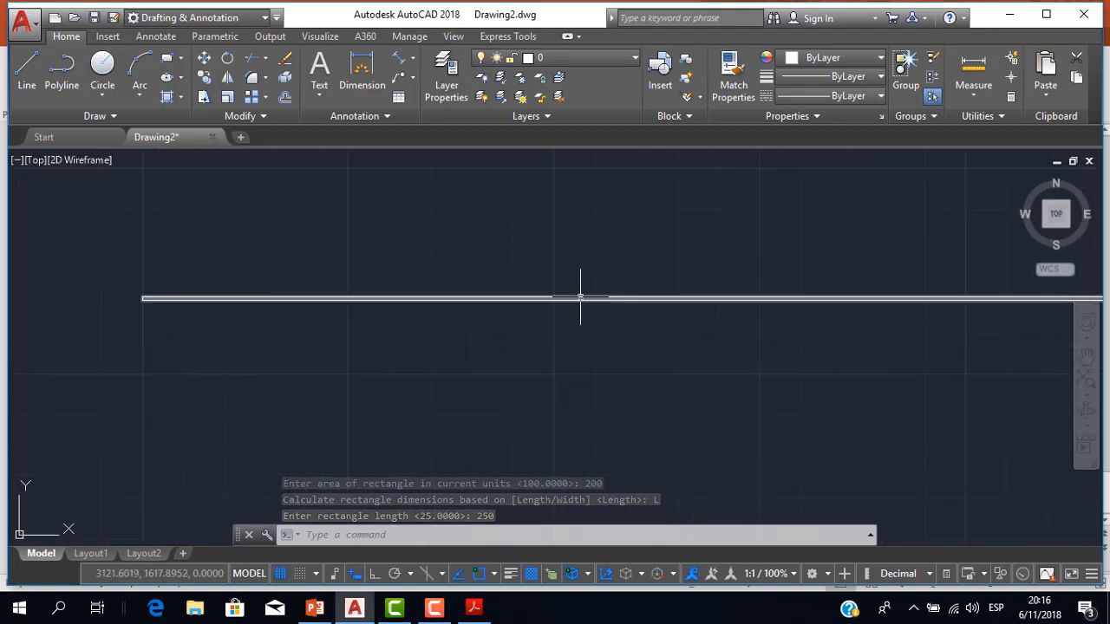
scroll(581, 299, down, 2)
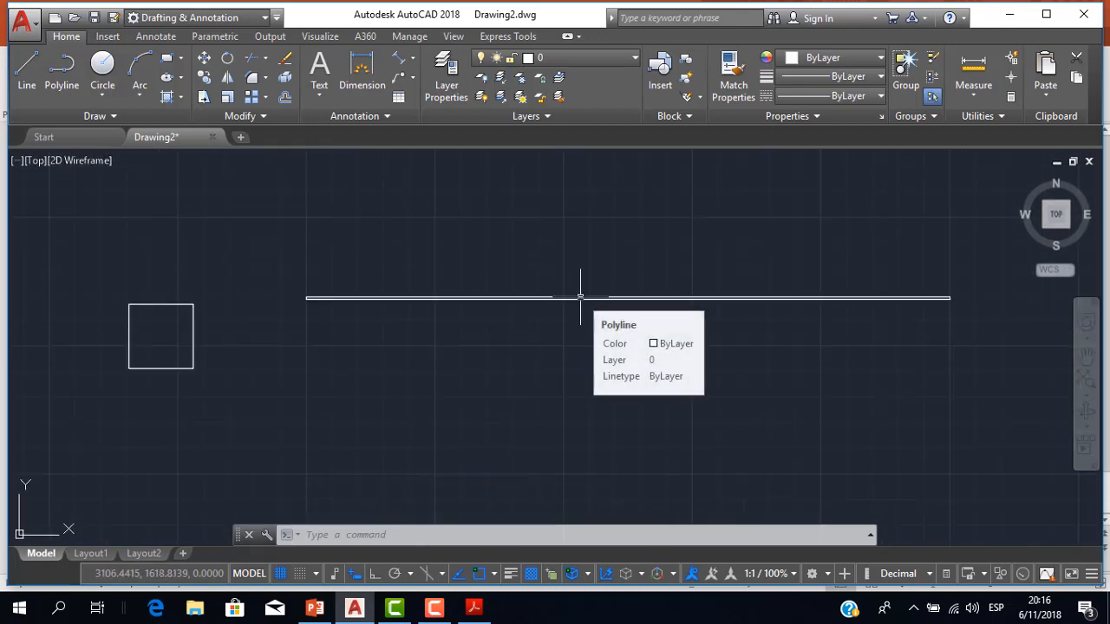
click(577, 320)
click(503, 265)
key(Delete)
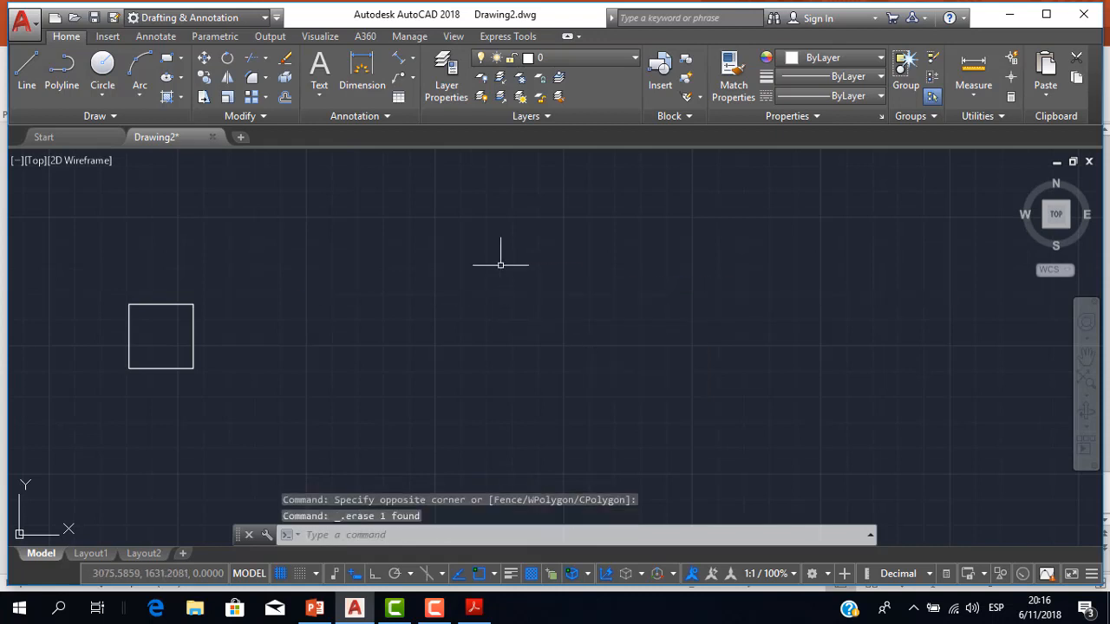
scroll(304, 334, up, 2)
middle_drag(297, 329, 346, 298)
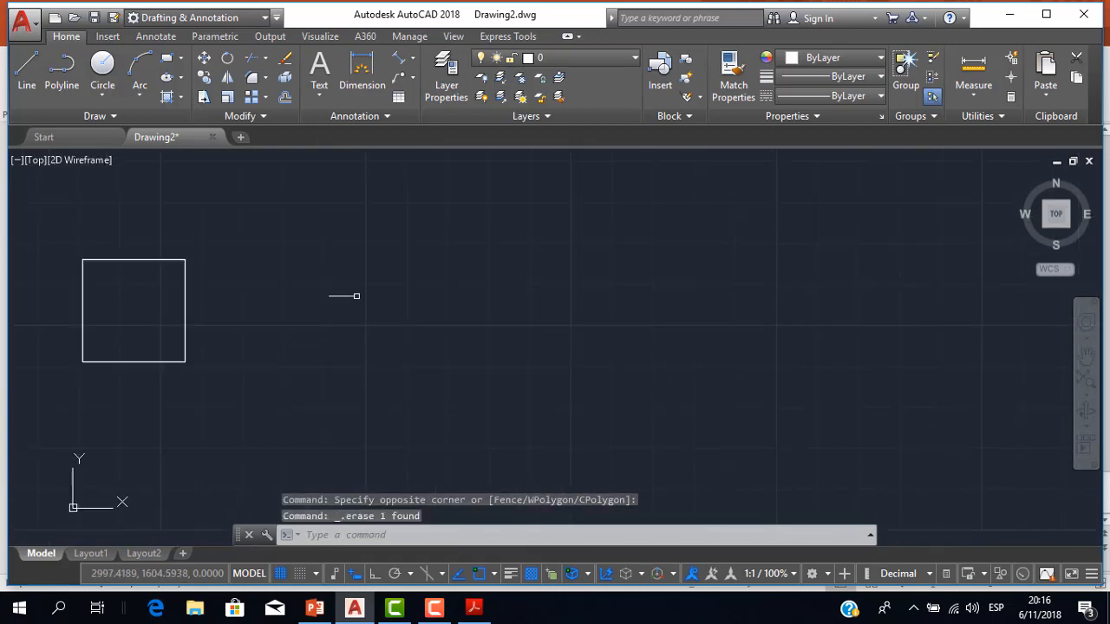
click(165, 60)
click(379, 230)
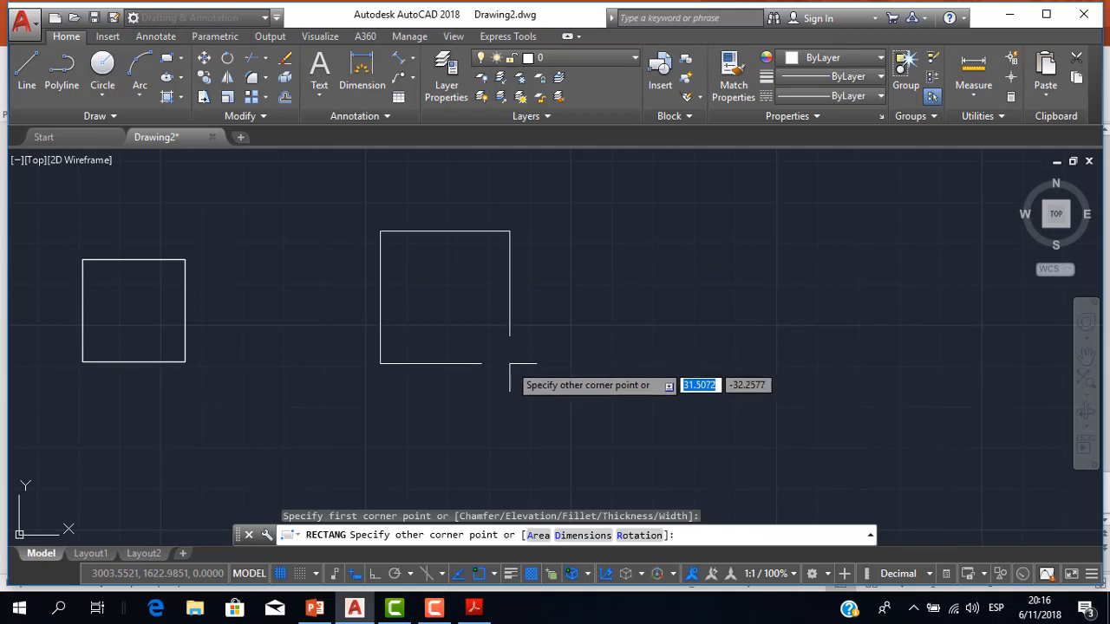
key(Down)
key(Return)
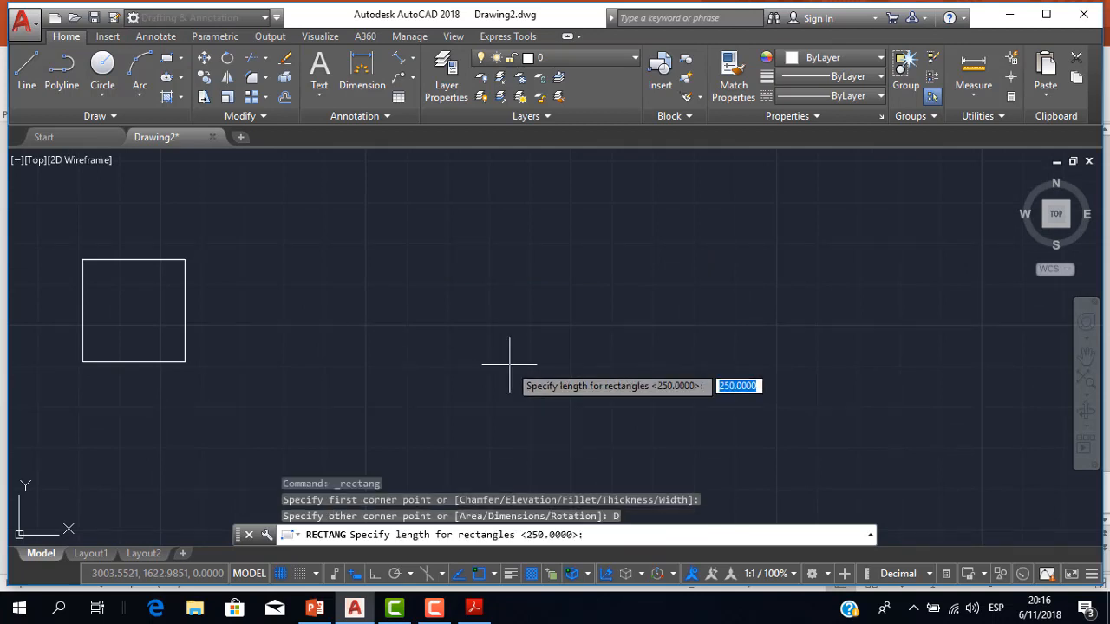
text(100)
key(Return)
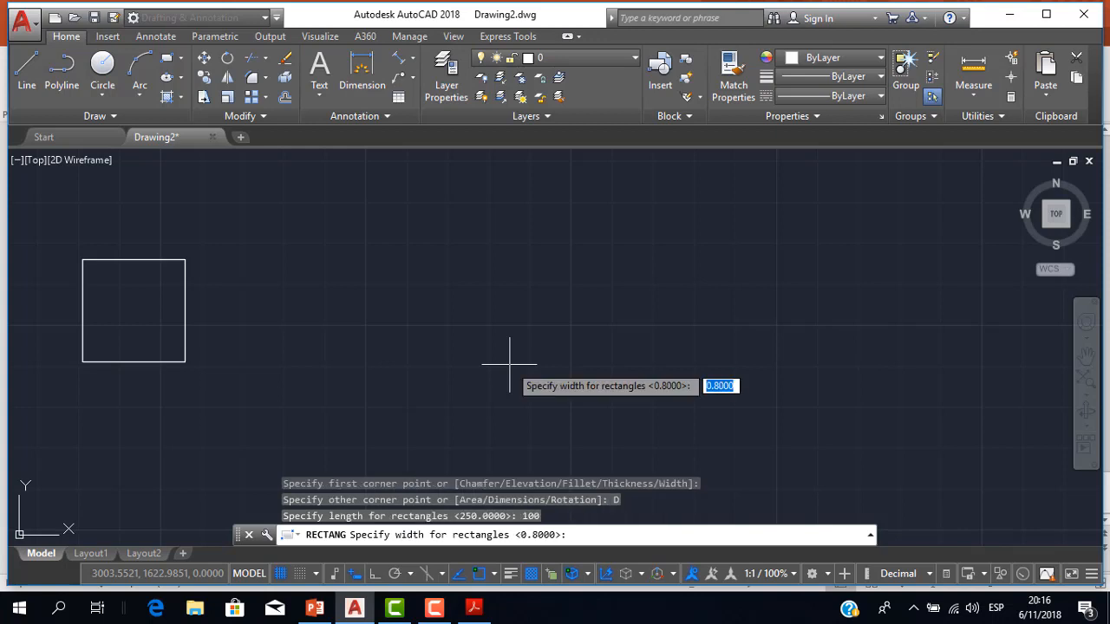
key(Escape)
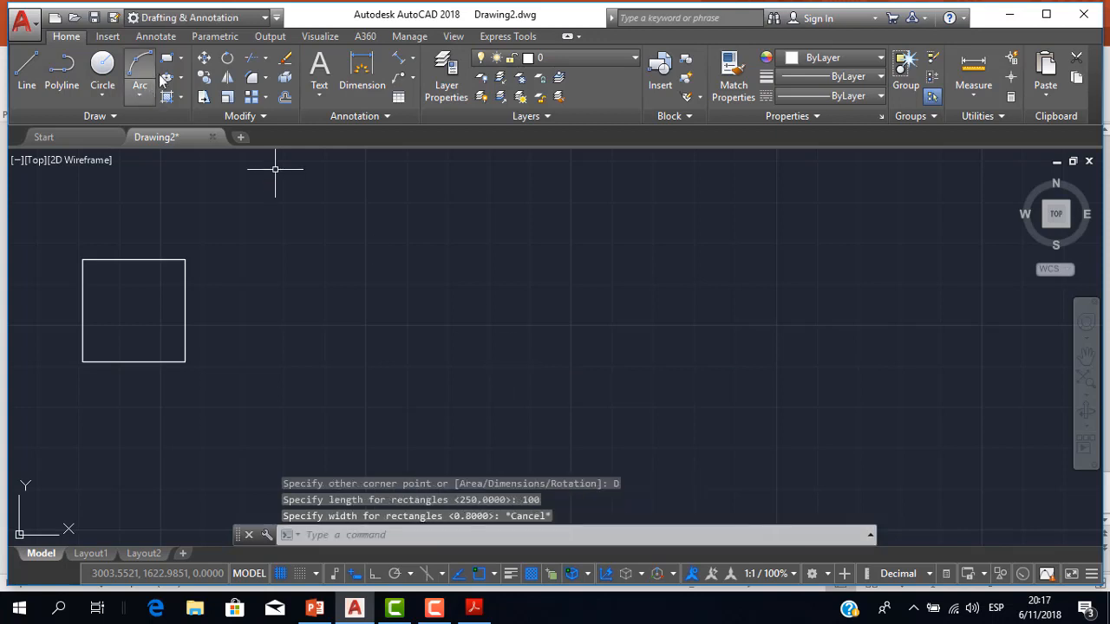
- Draw a rectangle beside the square by area, using an area of 100 calculated from a width of 150
click(170, 61)
click(348, 240)
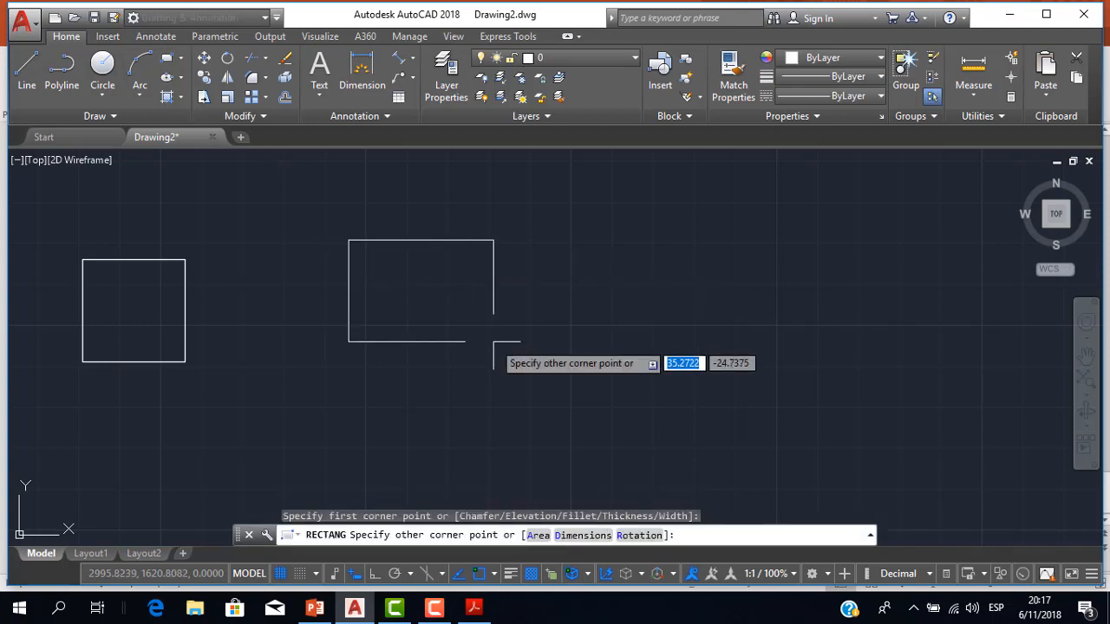
key(Return)
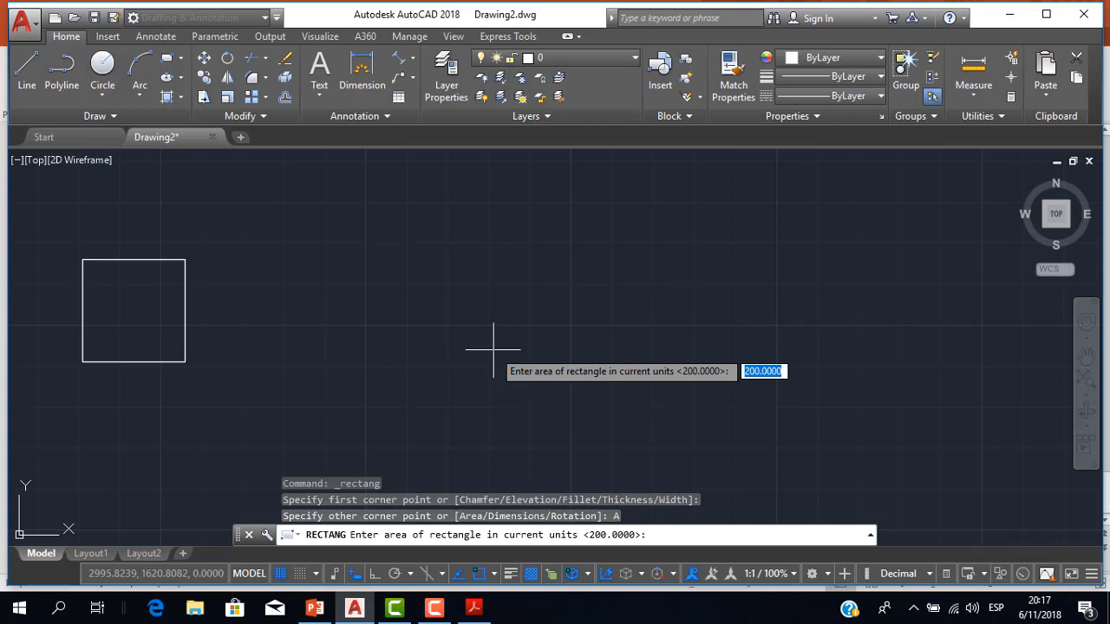
text(100)
key(Return)
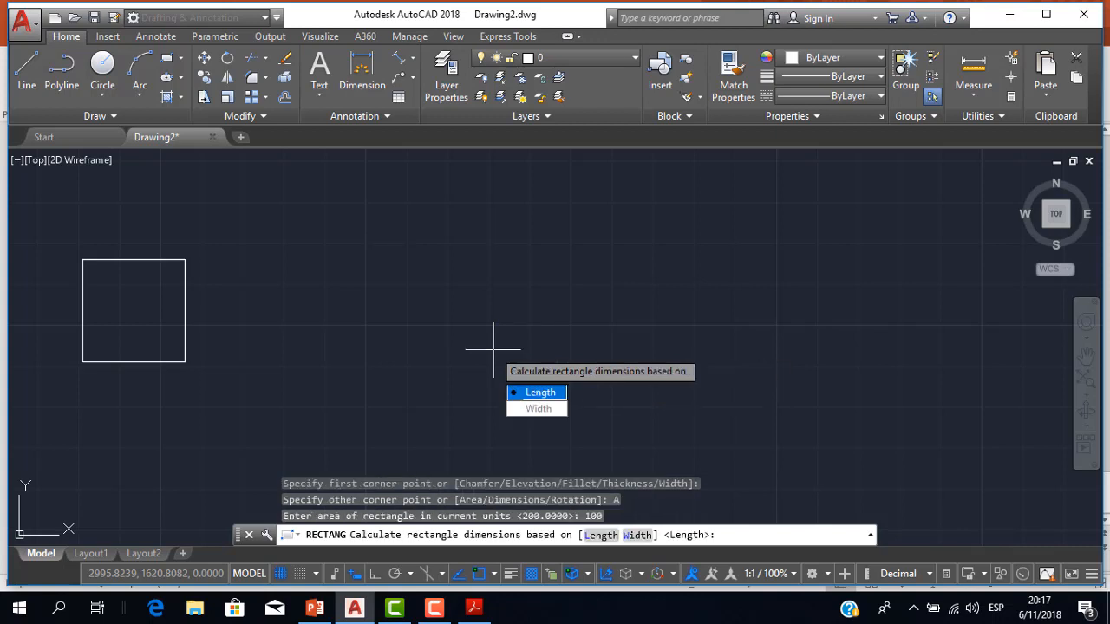
click(549, 415)
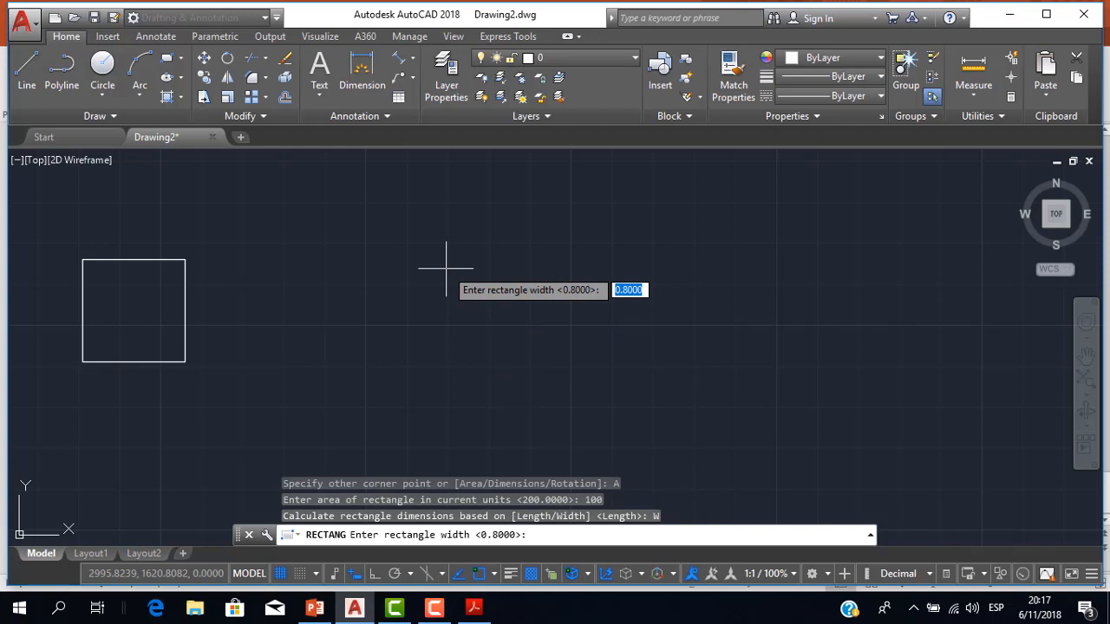
text(150)
key(Return)
- Examine the full height and thickness of the thin vertical rectangle beside the square
scroll(445, 264, down, 4)
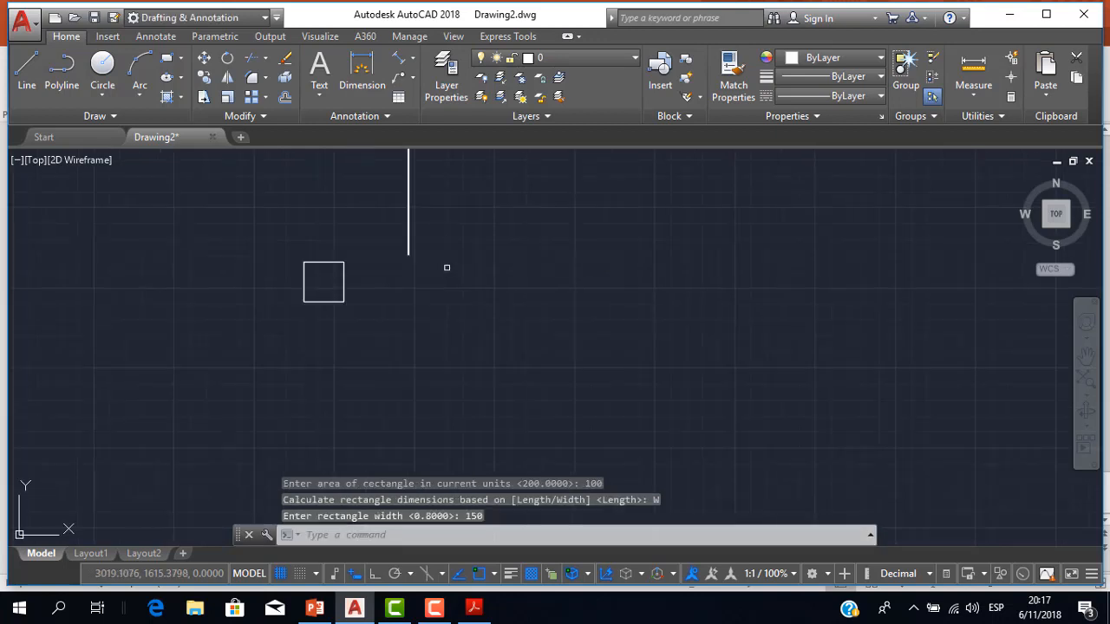
middle_drag(446, 265, 468, 398)
scroll(407, 216, up, 1)
scroll(417, 214, down, 2)
middle_drag(436, 222, 454, 286)
scroll(442, 300, up, 1)
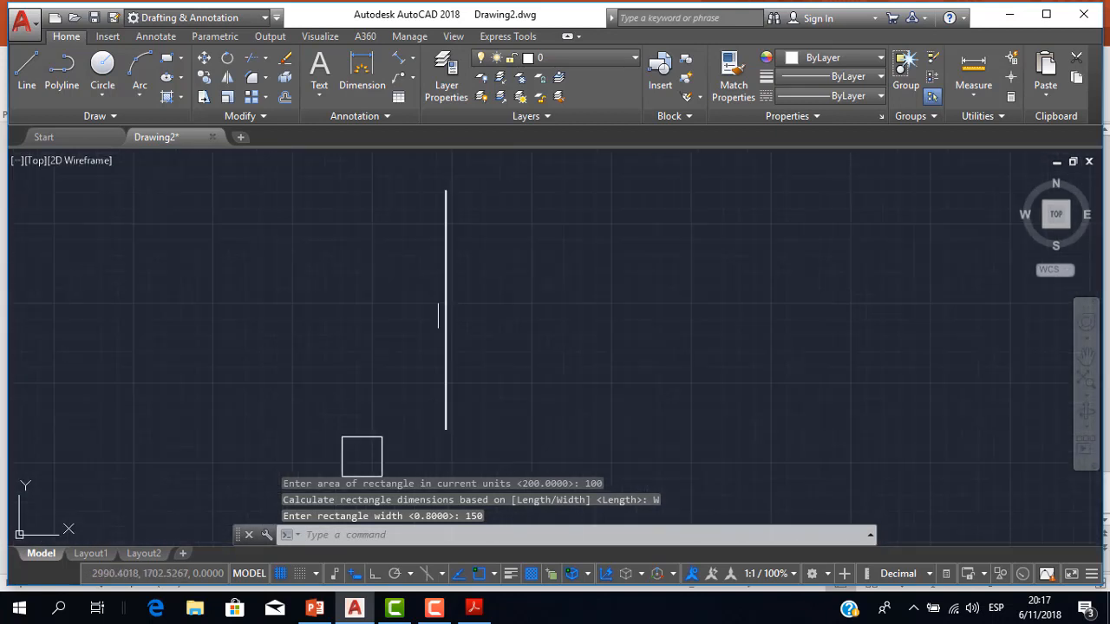
scroll(444, 294, up, 3)
scroll(466, 286, up, 1)
scroll(465, 280, down, 4)
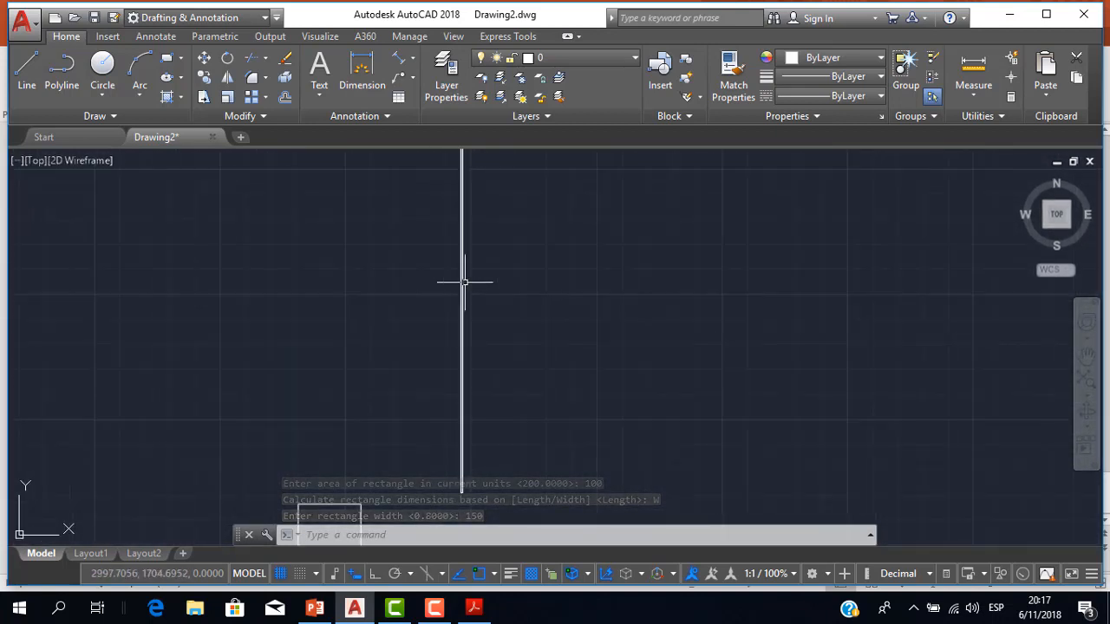
scroll(464, 280, up, 3)
scroll(464, 281, down, 5)
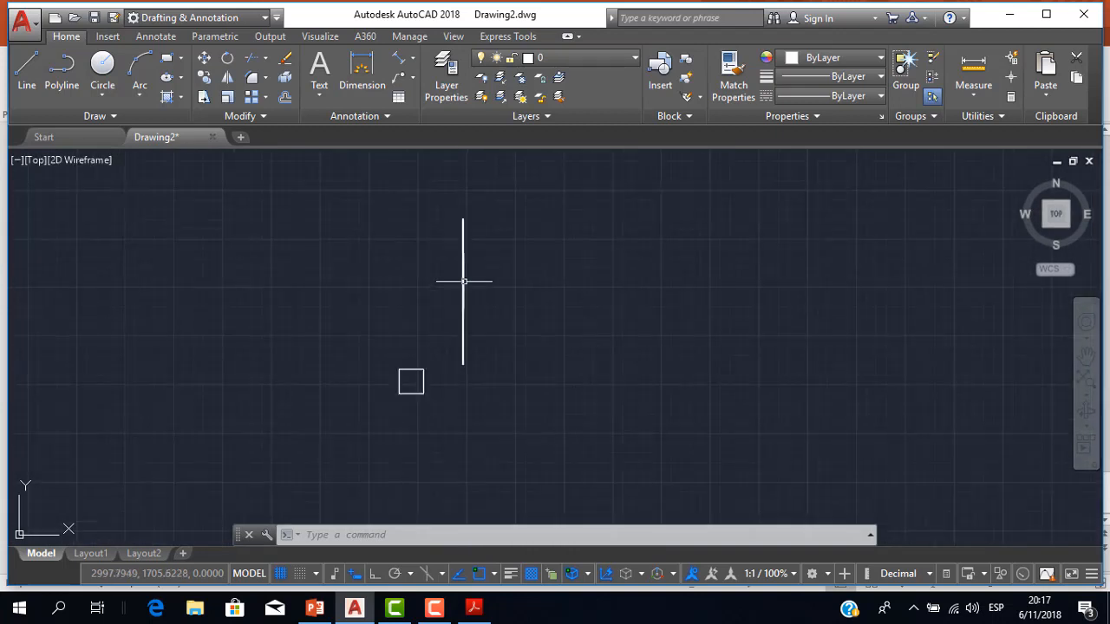
scroll(463, 282, up, 7)
scroll(453, 291, down, 5)
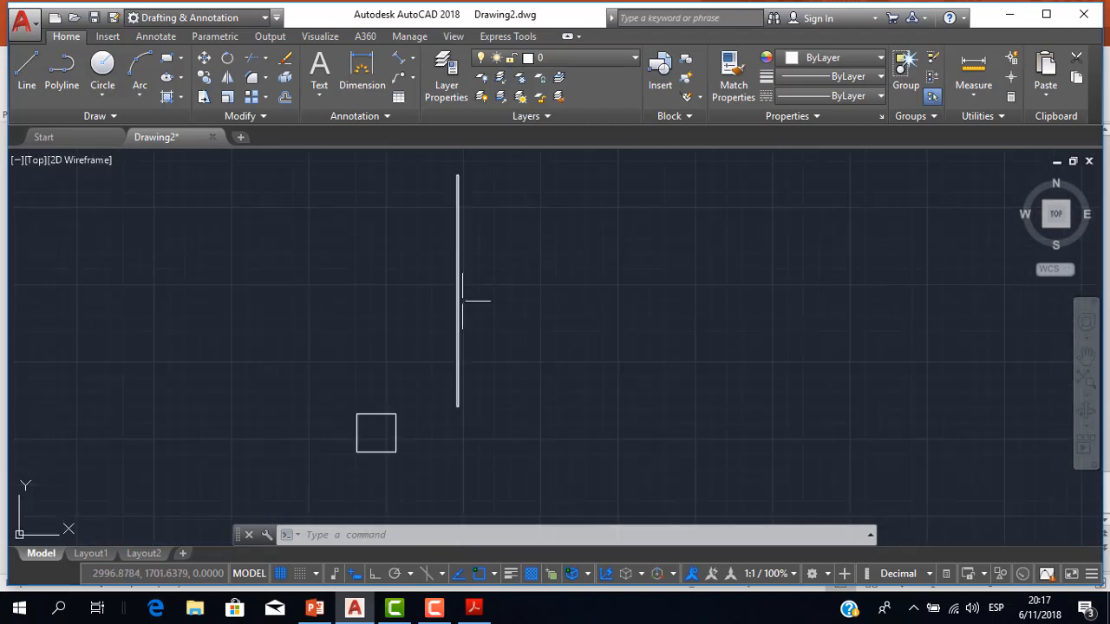
- Erase the thin vertical rectangle beside the square
click(441, 296)
click(440, 295)
key(Delete)
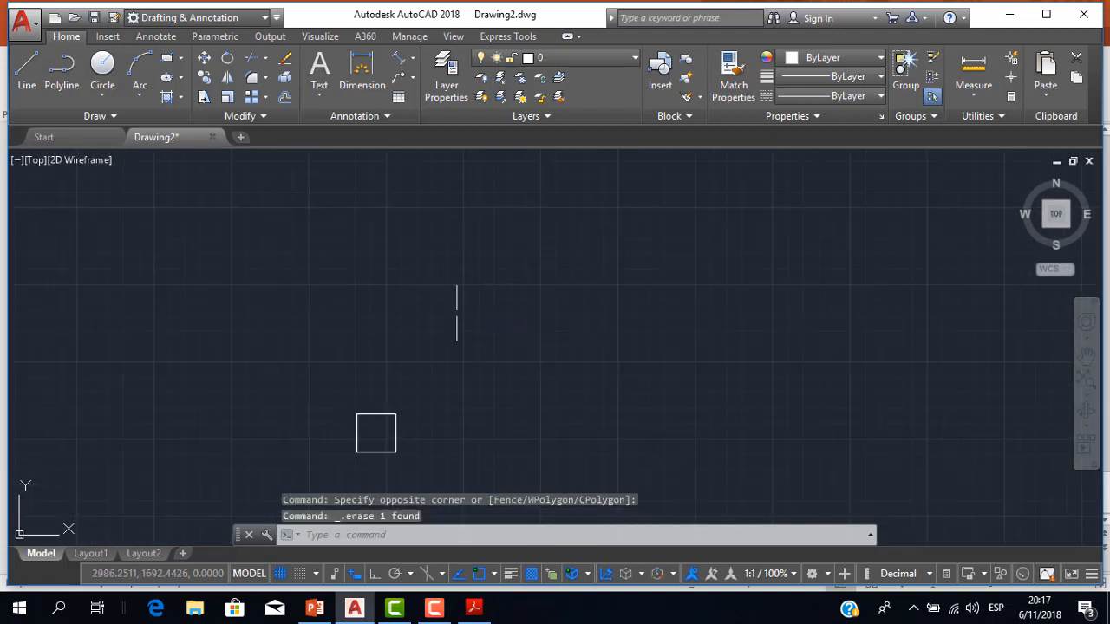
- Start a new rectangle in the empty space beside the square and set its rotation angle to 15 degrees
scroll(456, 329, down, 2)
scroll(431, 303, up, 5)
middle_drag(426, 292, 365, 314)
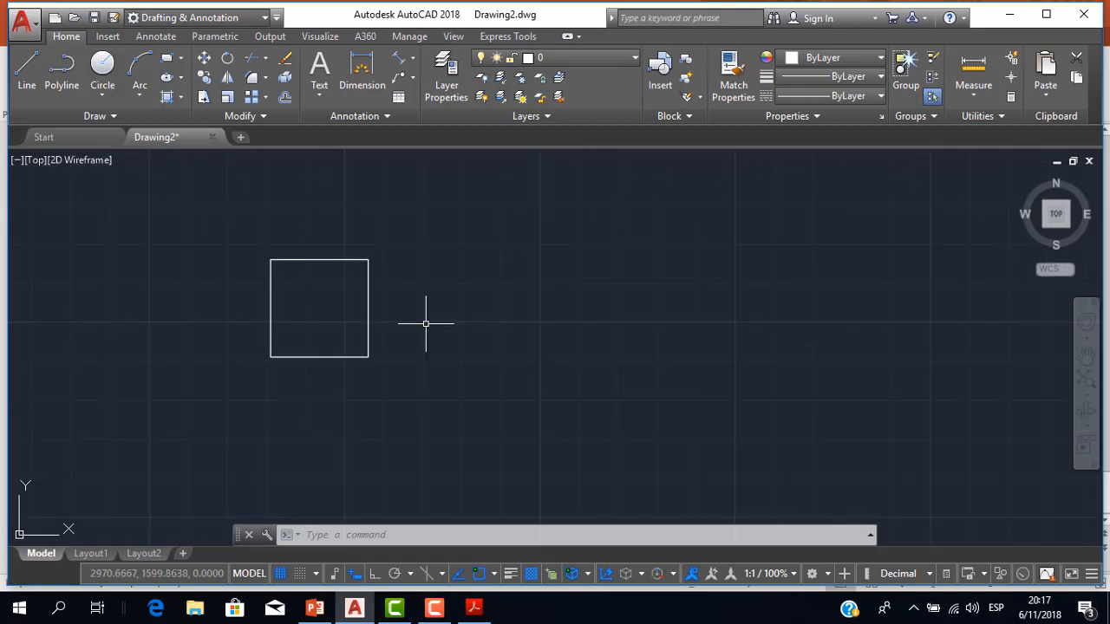
scroll(445, 366, up, 2)
scroll(407, 320, down, 2)
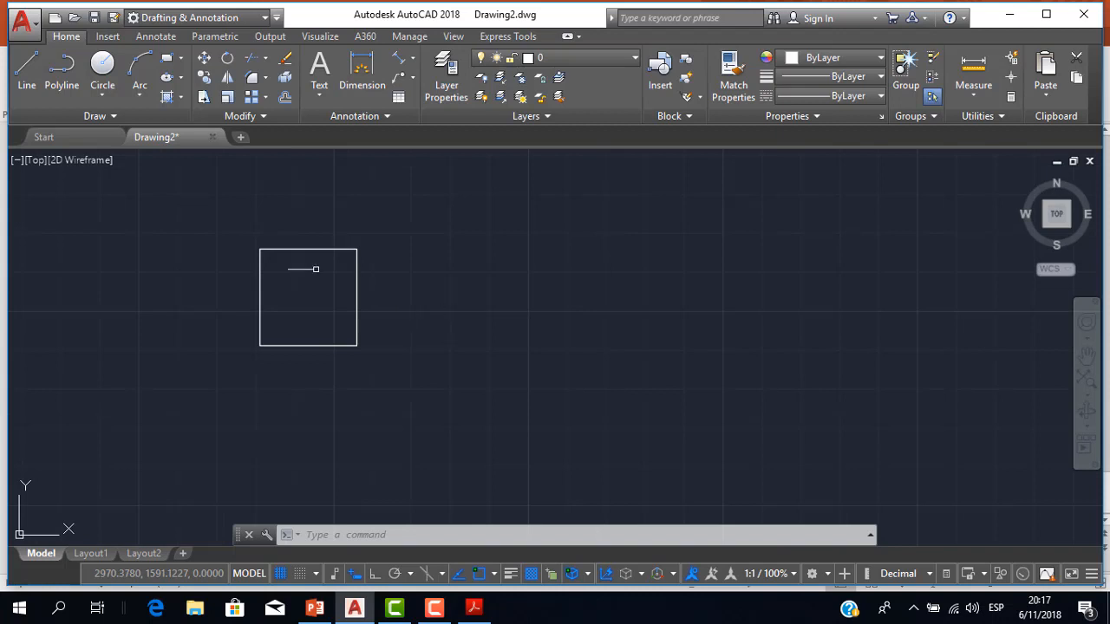
click(167, 58)
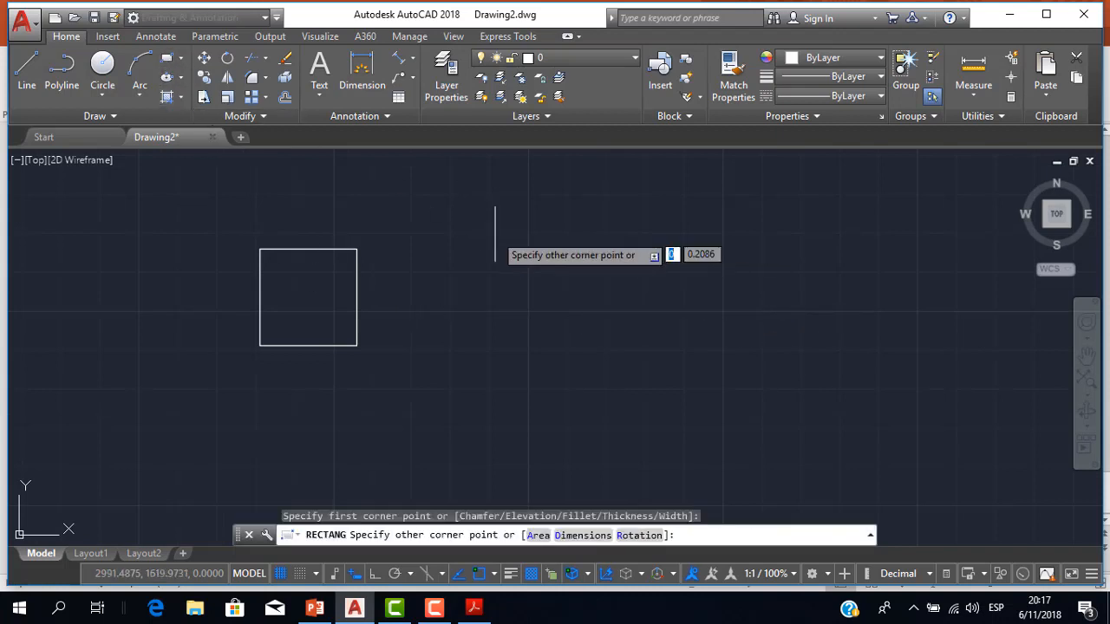
key(Down)
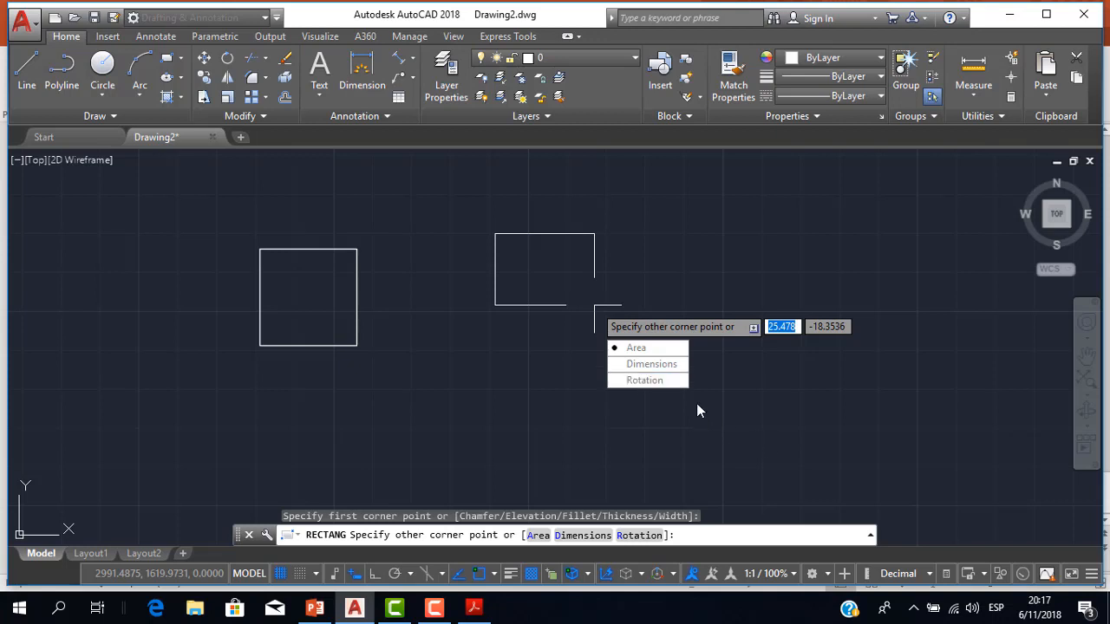
click(681, 382)
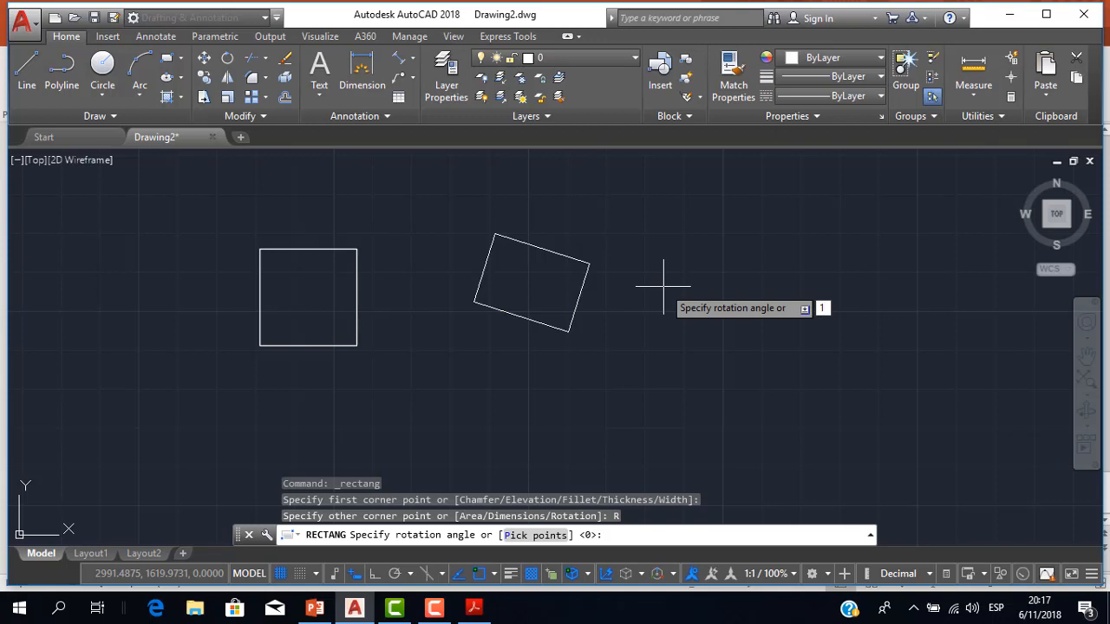
key(Return)
scroll(620, 329, down, 4)
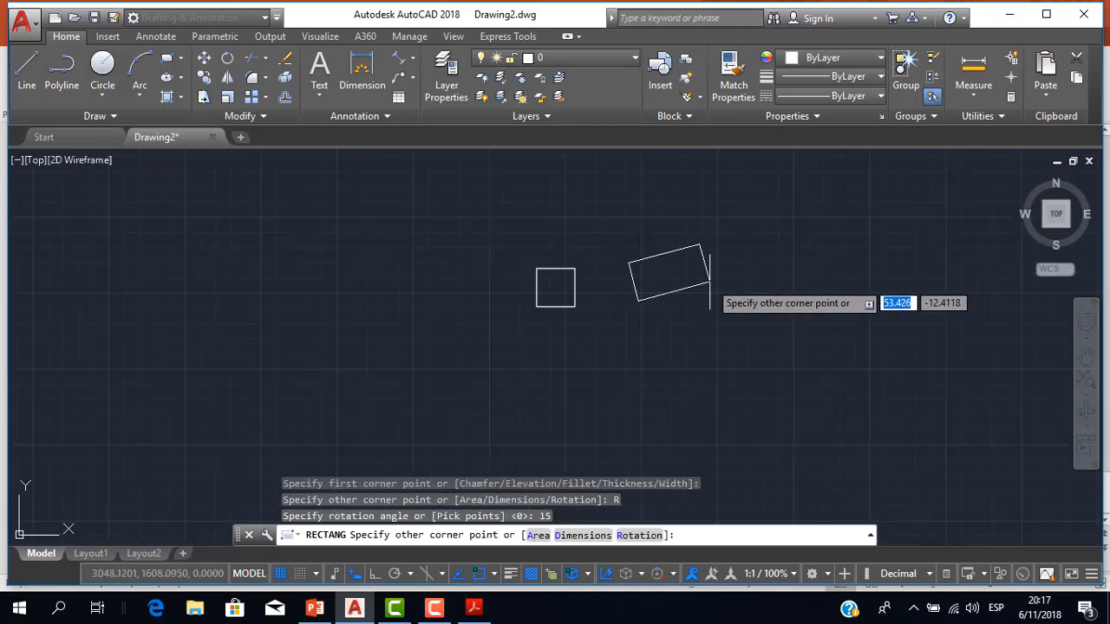
- Define the rotated rectangle by dimensions with length 20 and width 20, and place it beside the square
key(Down)
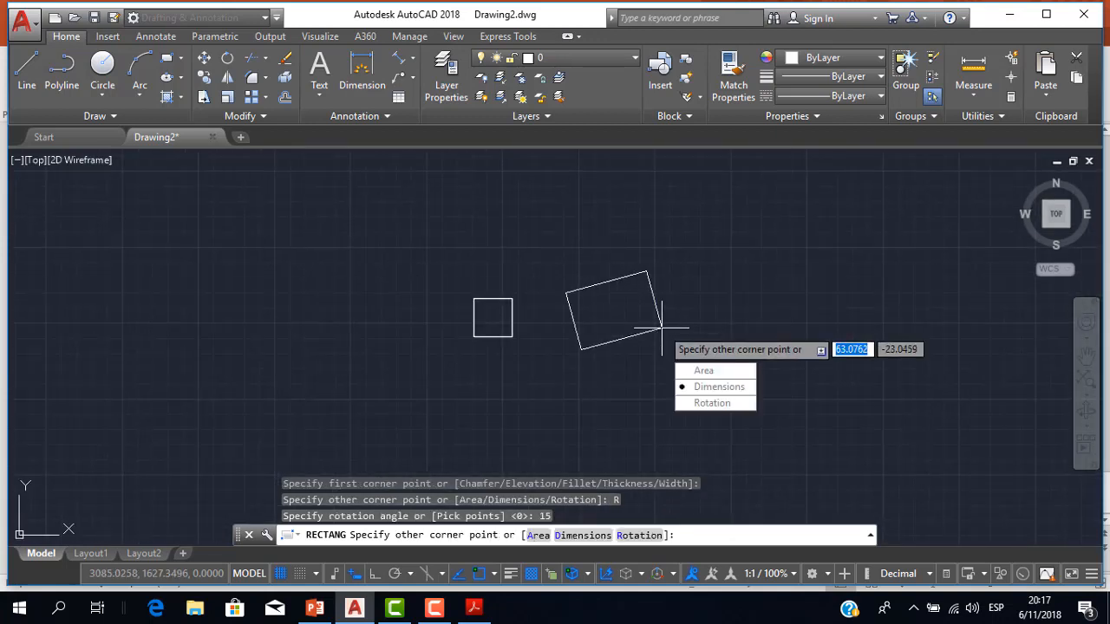
key(Return)
text(20)
key(Return)
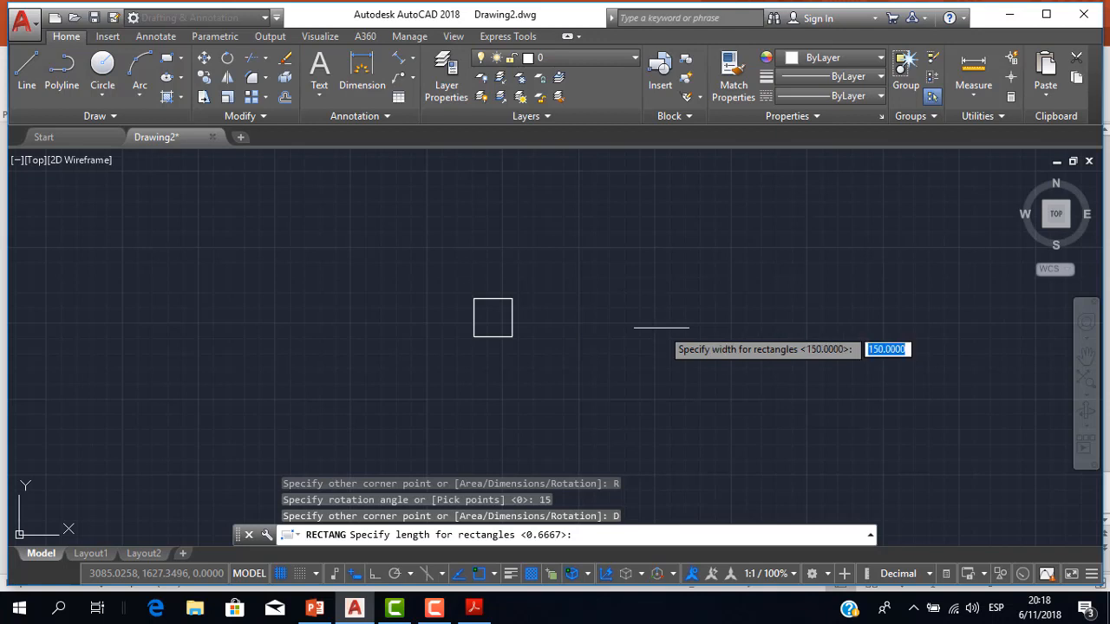
text(20)
key(Return)
click(662, 327)
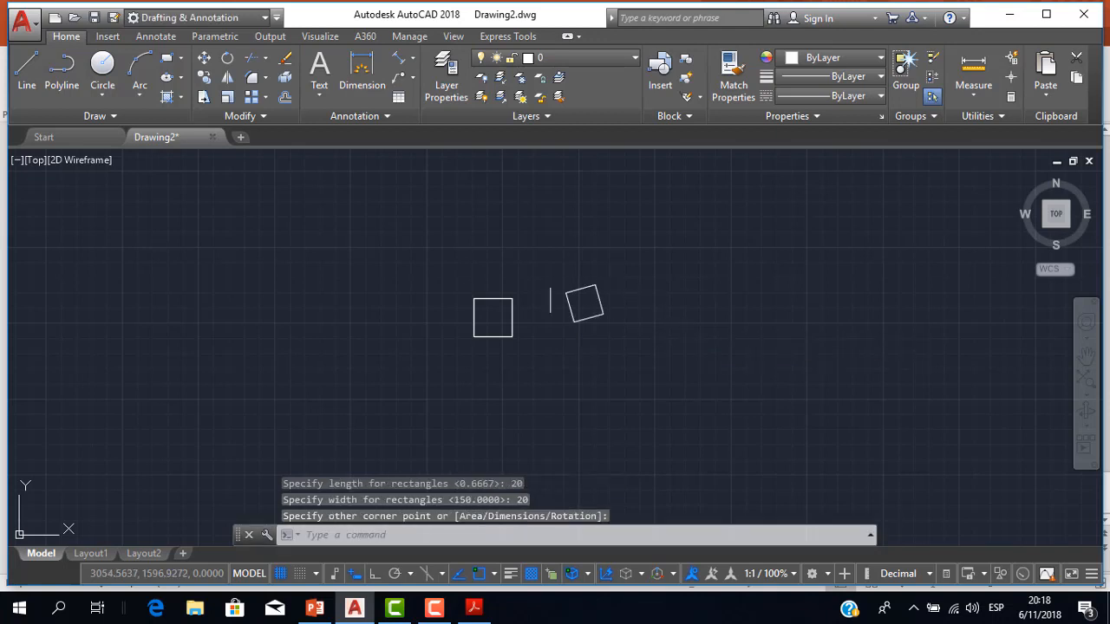
- Draw a horizontal reference line about 30 units long from the rotated square's lowest corner, with Ortho mode on
scroll(550, 299, up, 6)
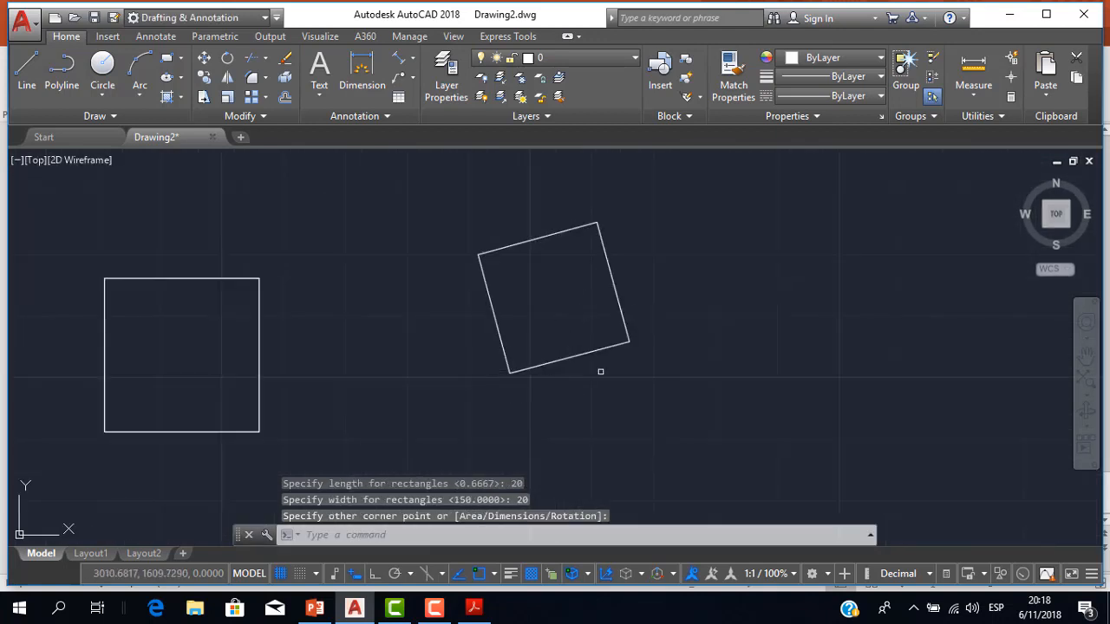
click(33, 77)
click(509, 373)
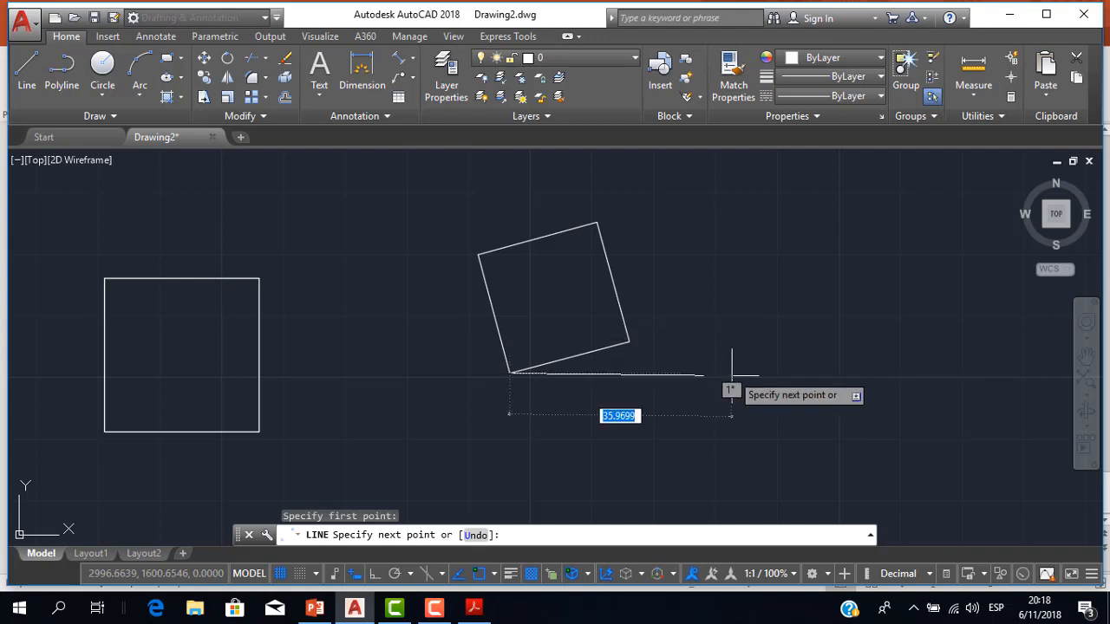
click(382, 577)
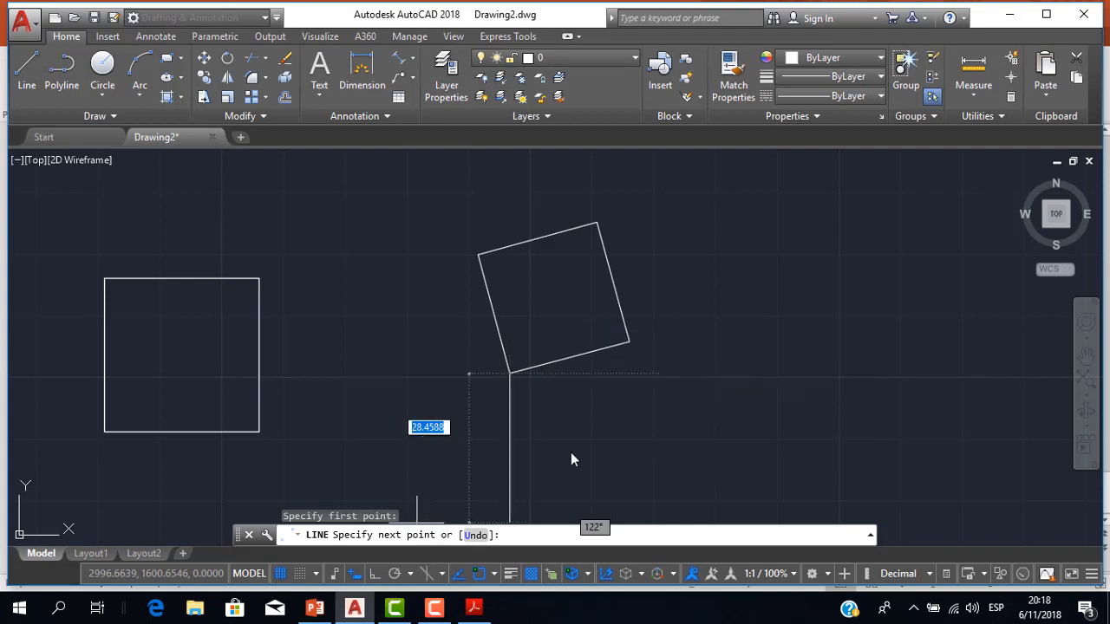
click(693, 373)
key(Escape)
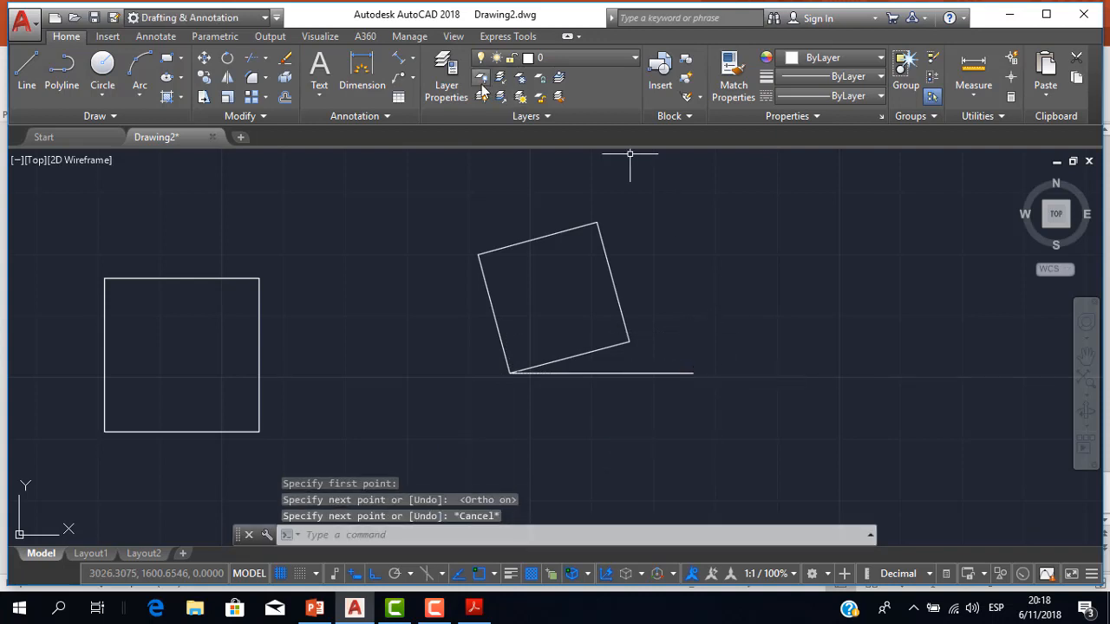
- Add an angular dimension between the horizontal reference line and the rotated square's lower edge
click(413, 58)
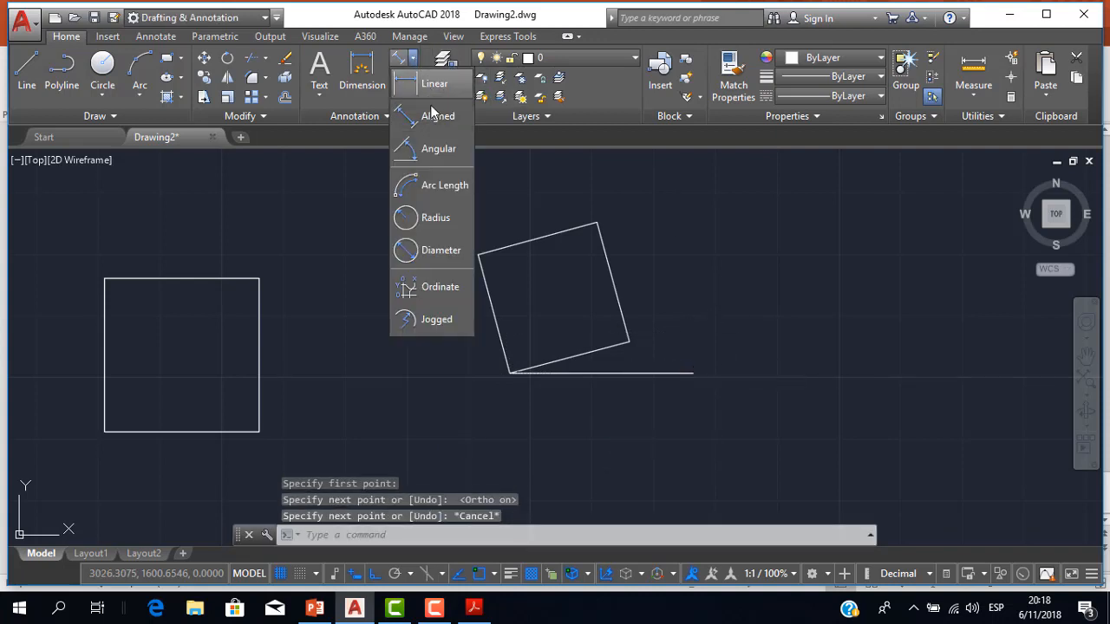
click(441, 149)
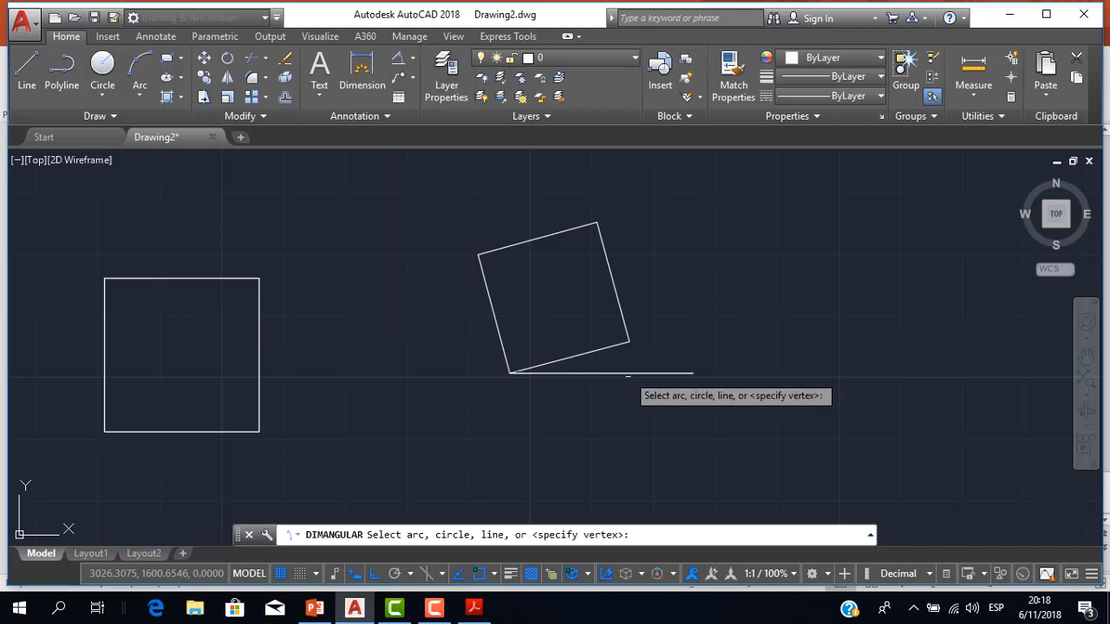
click(631, 373)
click(586, 351)
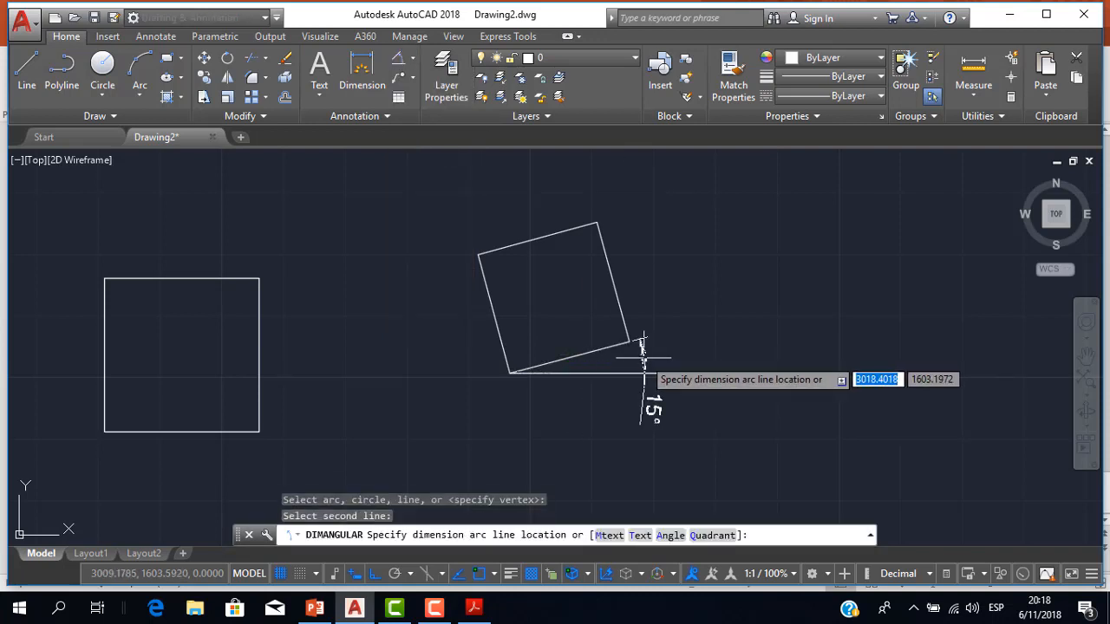
click(678, 375)
- Erase the angular dimension and the horizontal reference line together, keeping the rotated square
scroll(679, 389, up, 2)
scroll(681, 401, down, 1)
click(694, 436)
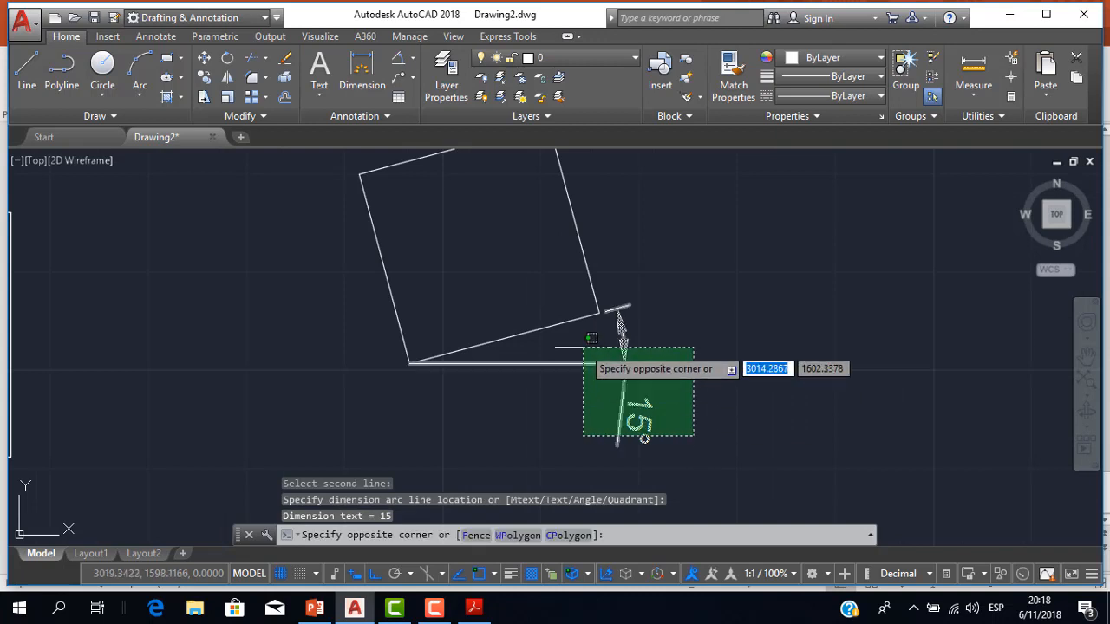
click(582, 346)
key(Delete)
scroll(619, 380, down, 2)
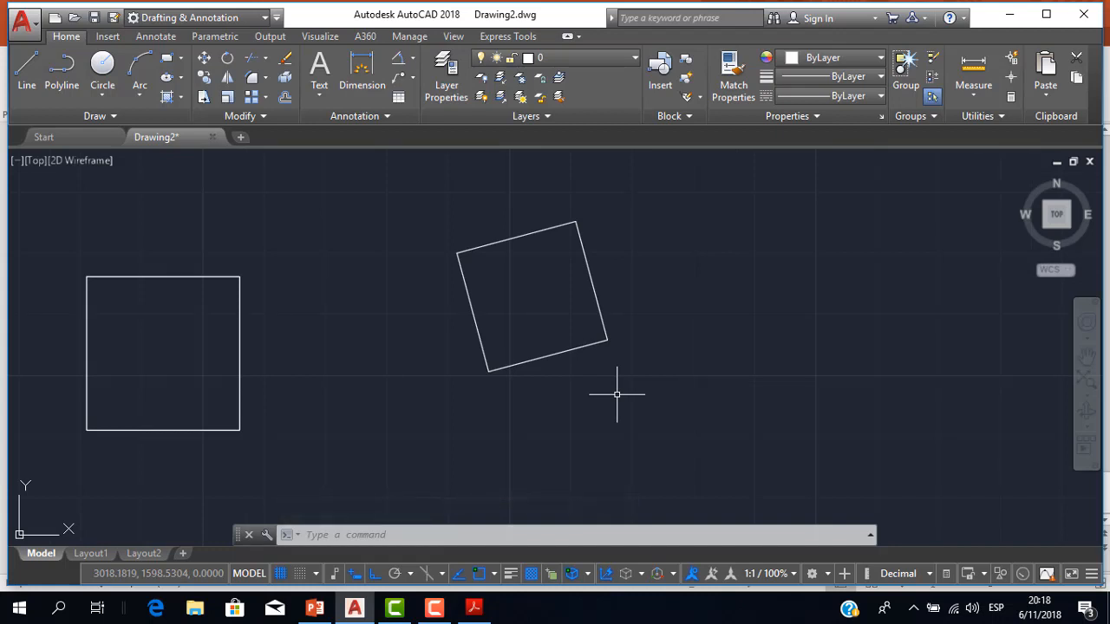
scroll(620, 395, down, 4)
middle_drag(615, 384, 421, 317)
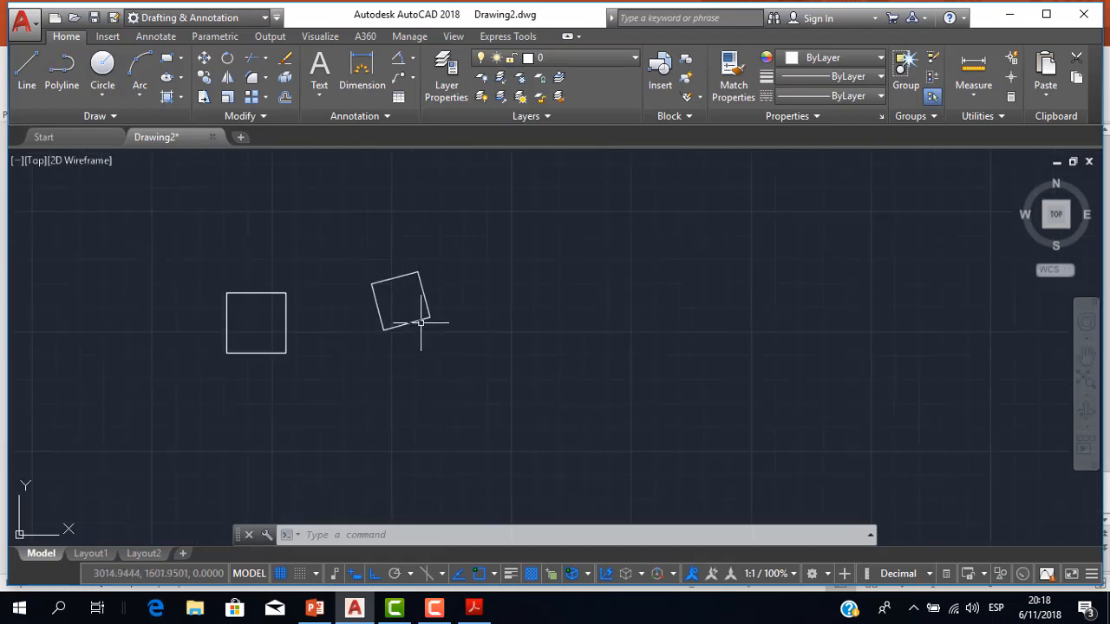
scroll(442, 323, up, 2)
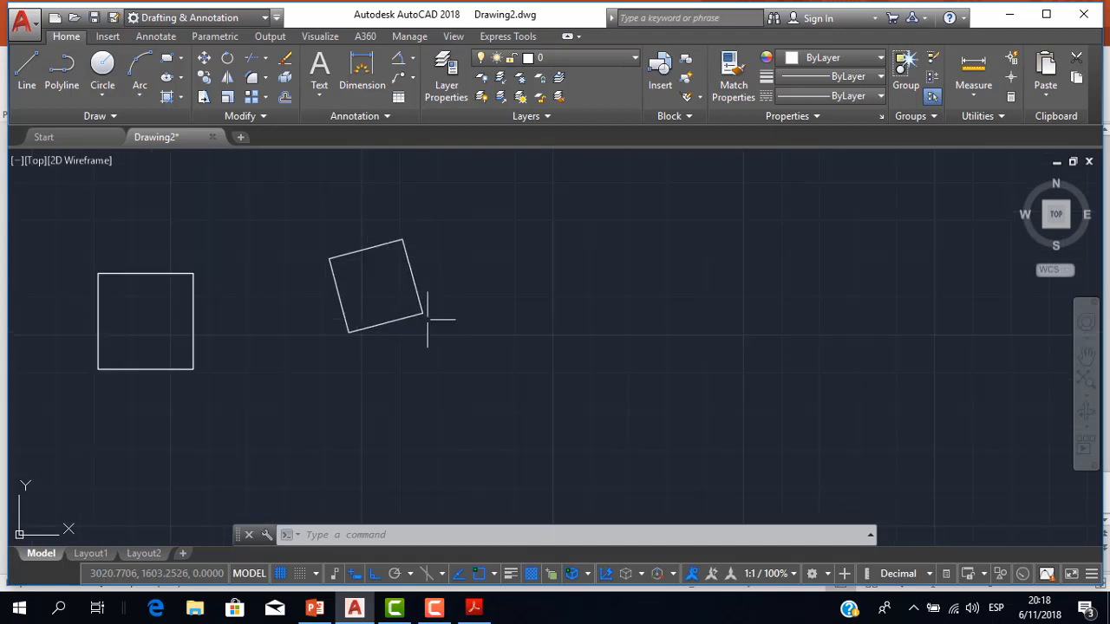
- Reset the Rectangle command's rotation angle to 0, leaving the command without placing a rectangle
click(167, 57)
middle_drag(457, 241, 392, 220)
click(543, 247)
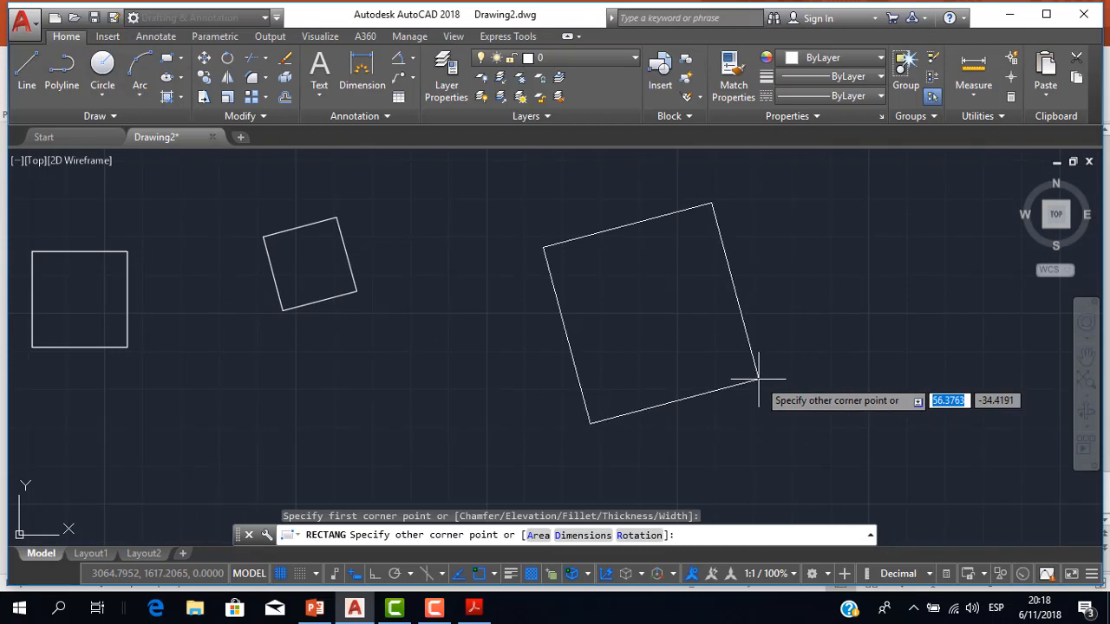
middle_drag(758, 379, 638, 339)
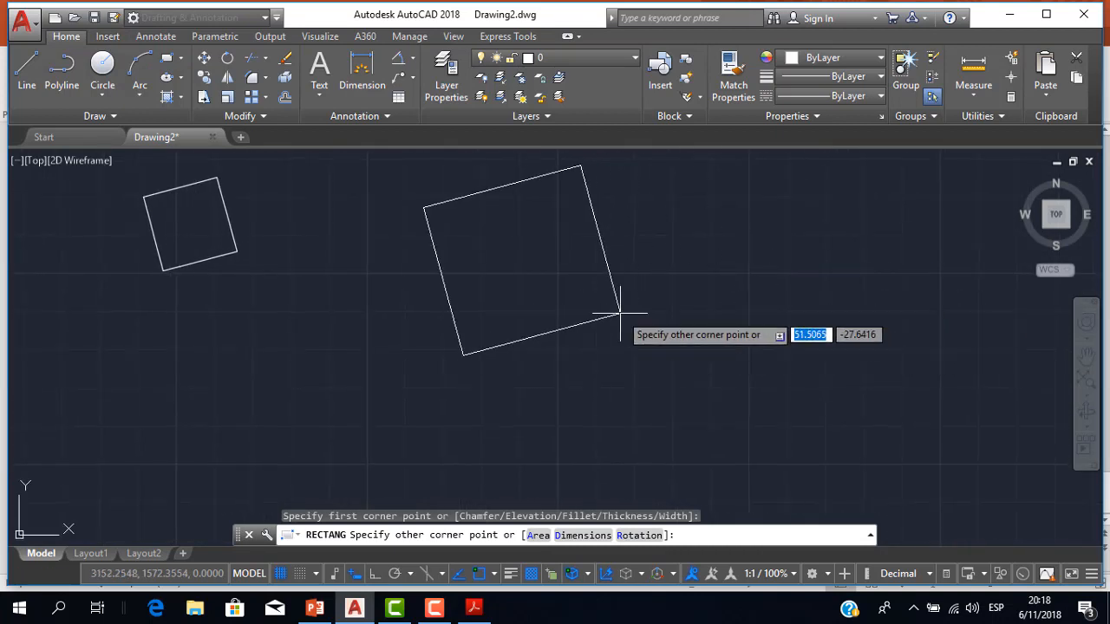
key(Down)
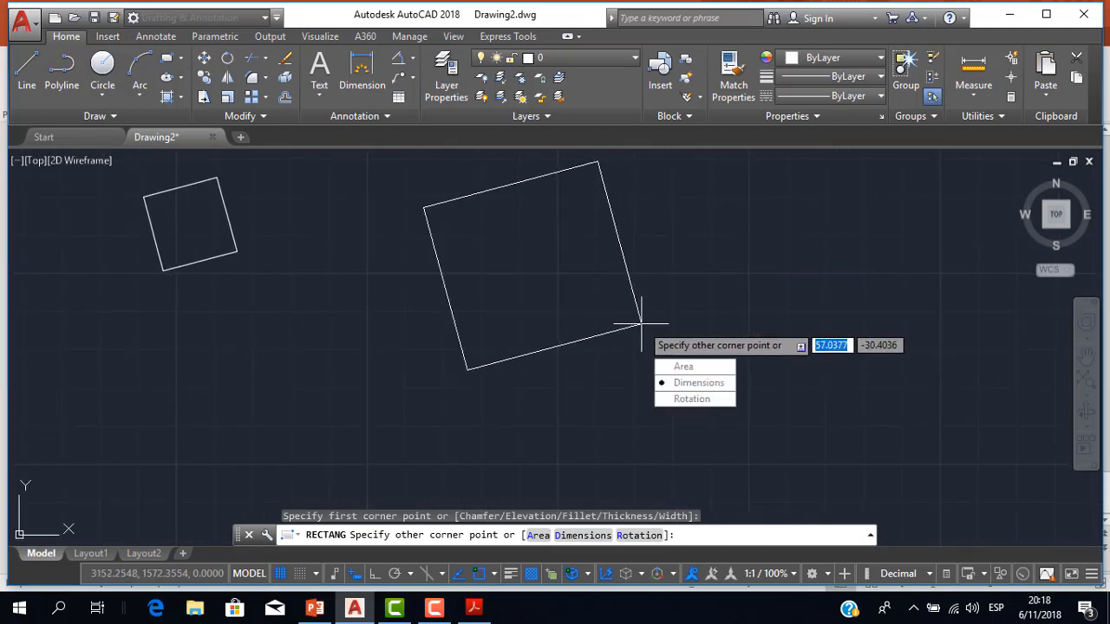
key(Return)
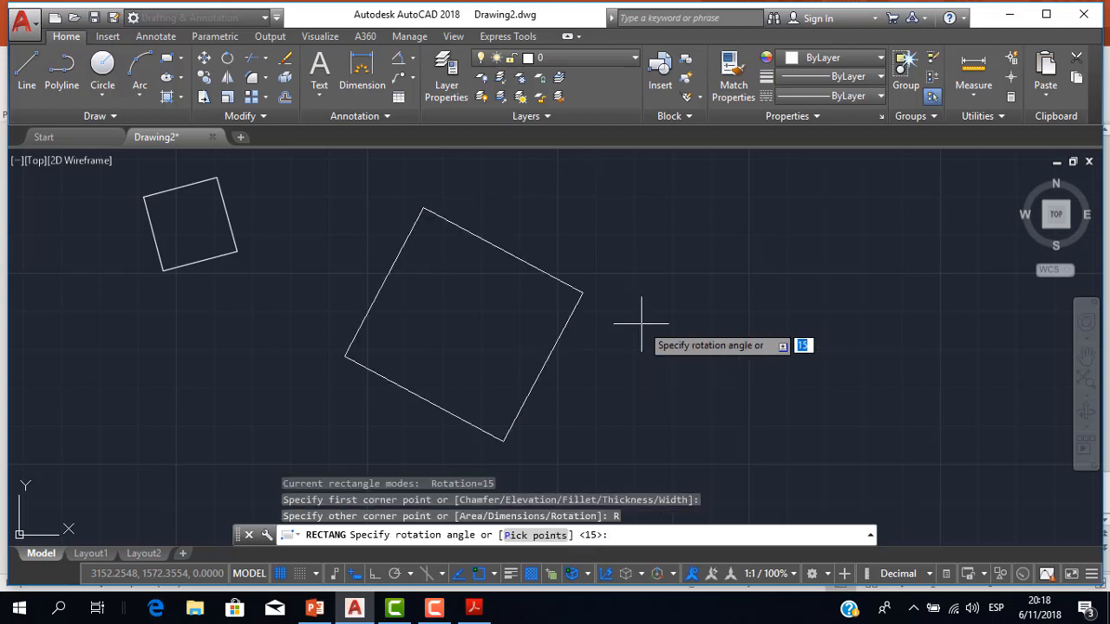
text(0)
key(Return)
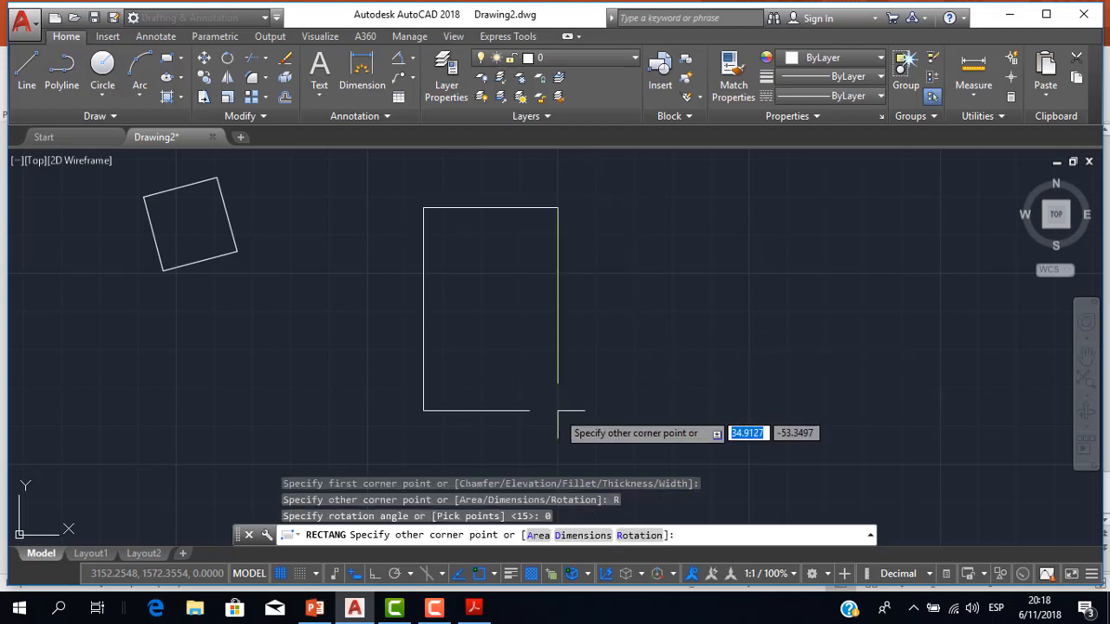
scroll(560, 398, down, 4)
scroll(560, 398, up, 3)
middle_drag(545, 384, 528, 303)
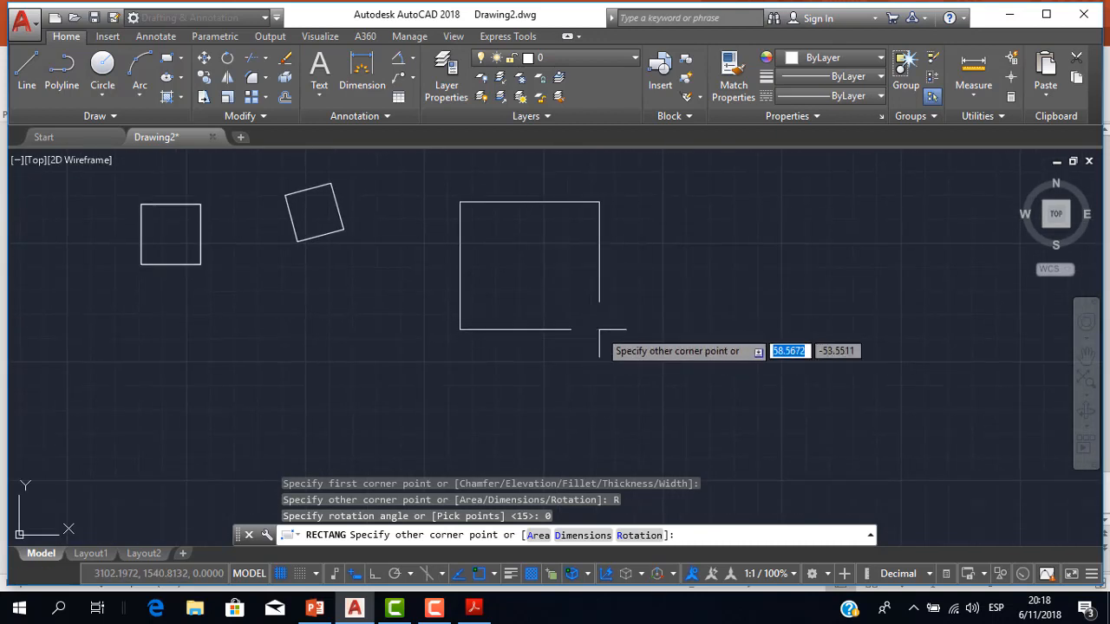
text(100)
key(Escape)
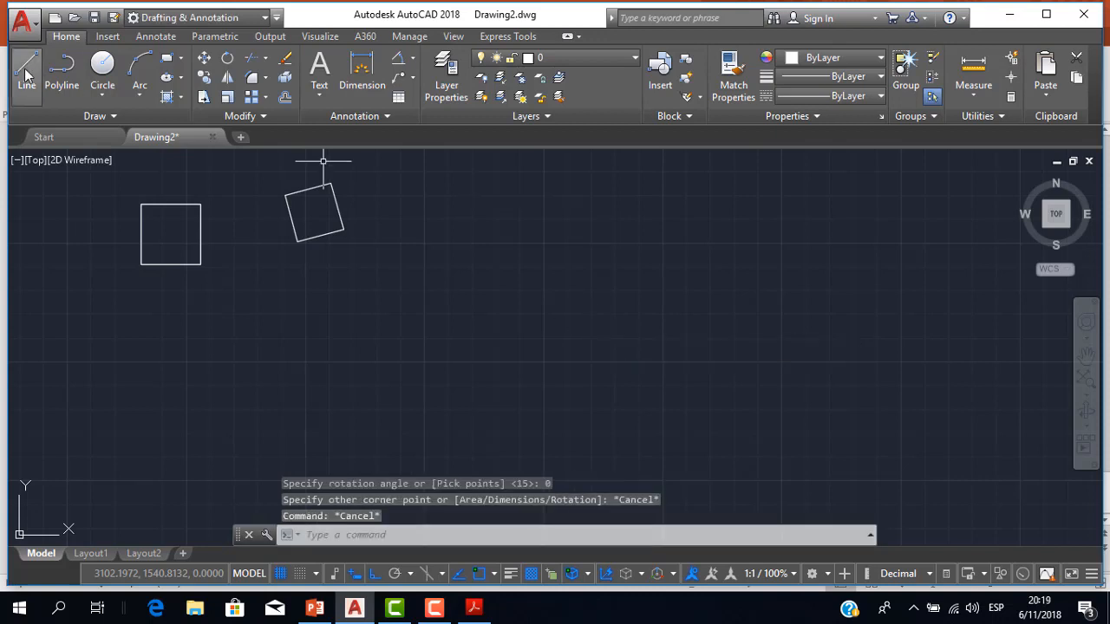
click(171, 65)
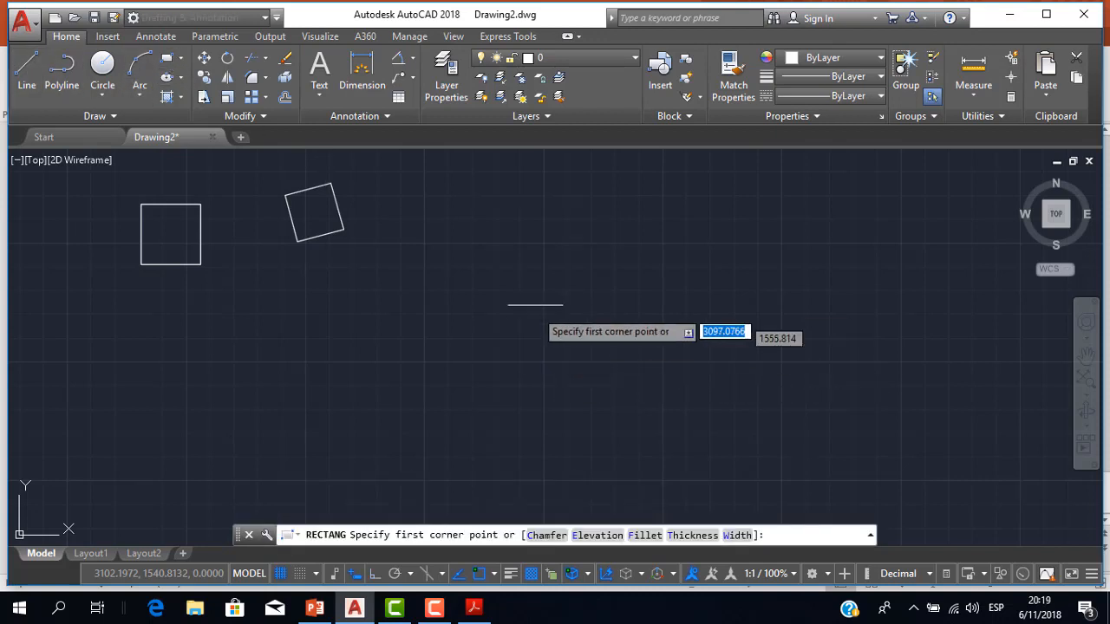
click(420, 229)
key(Down)
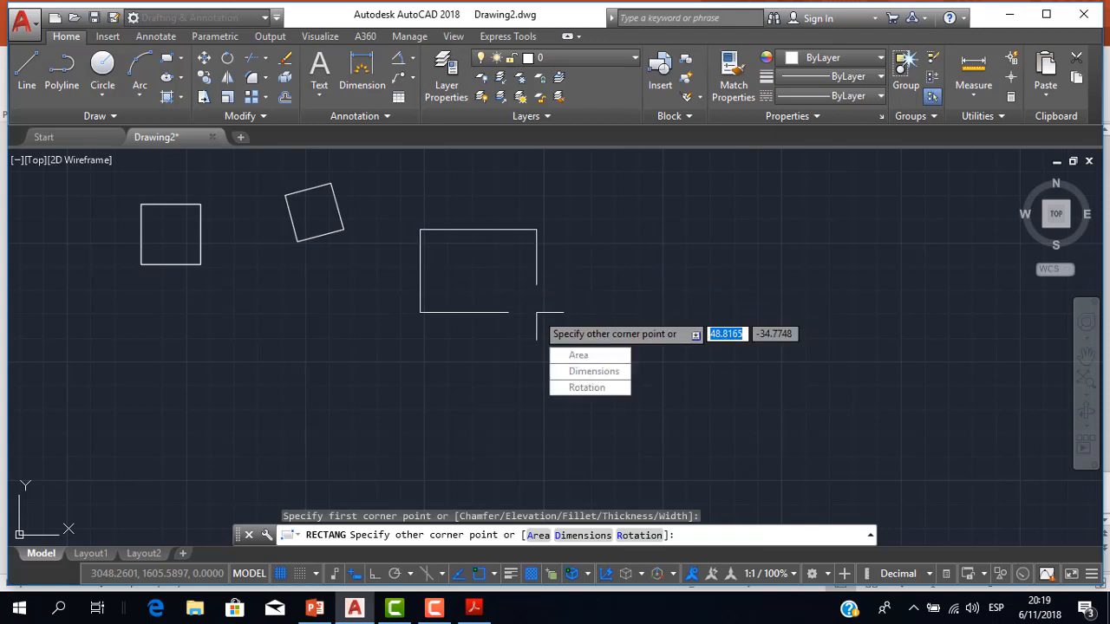
key(Return)
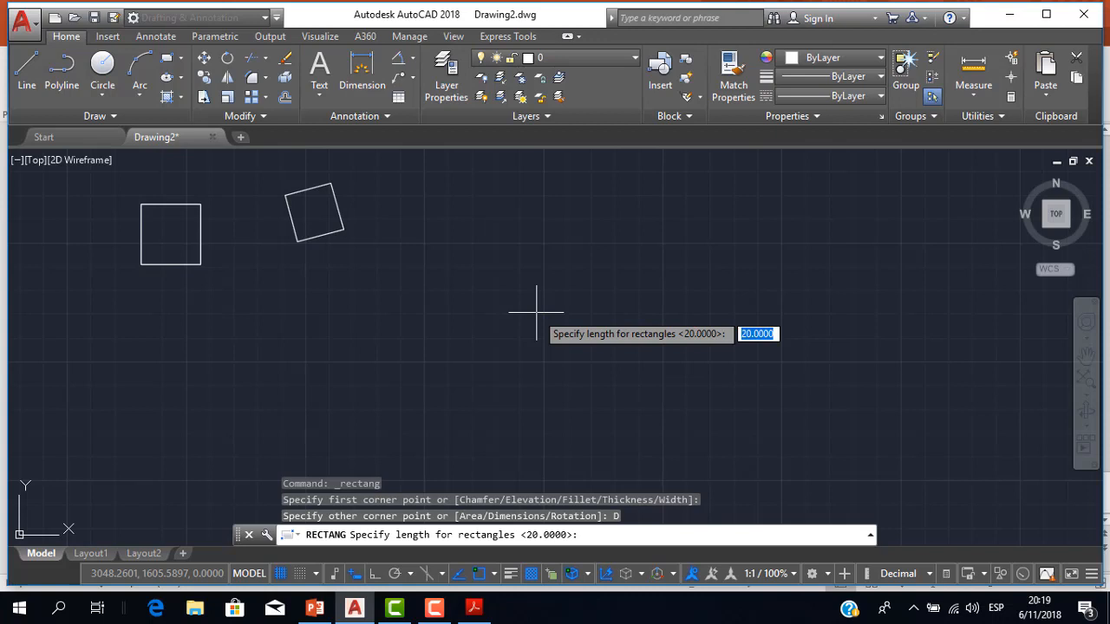
key(Escape)
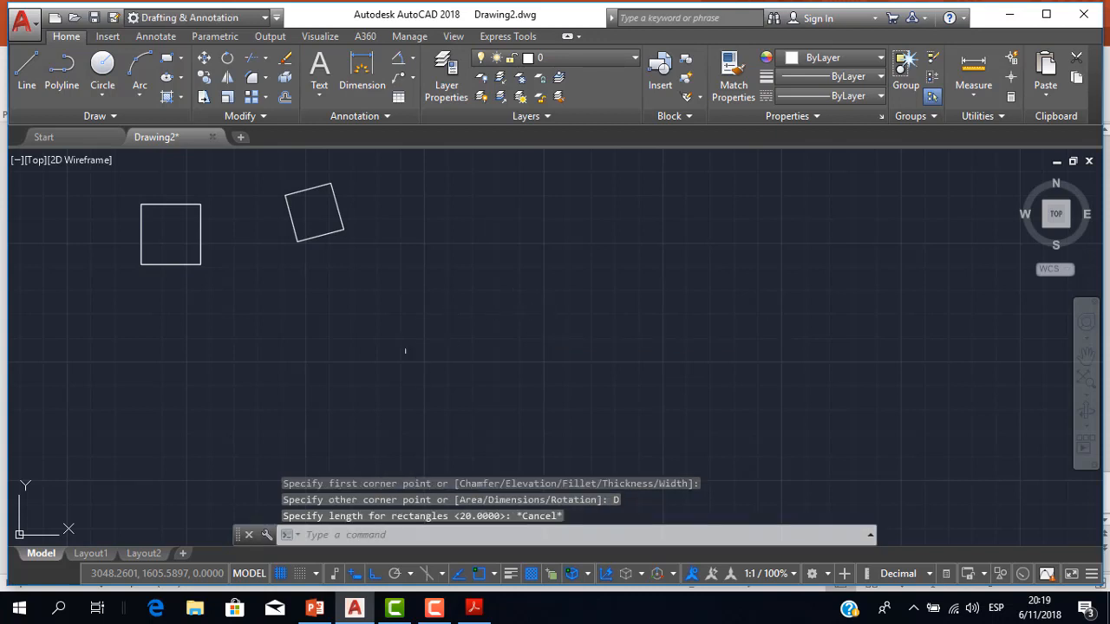
- Draw a vertical polyline segment 100 units long, going up from a point beside the rotated square
scroll(373, 277, down, 2)
middle_drag(377, 290, 429, 308)
scroll(388, 267, up, 2)
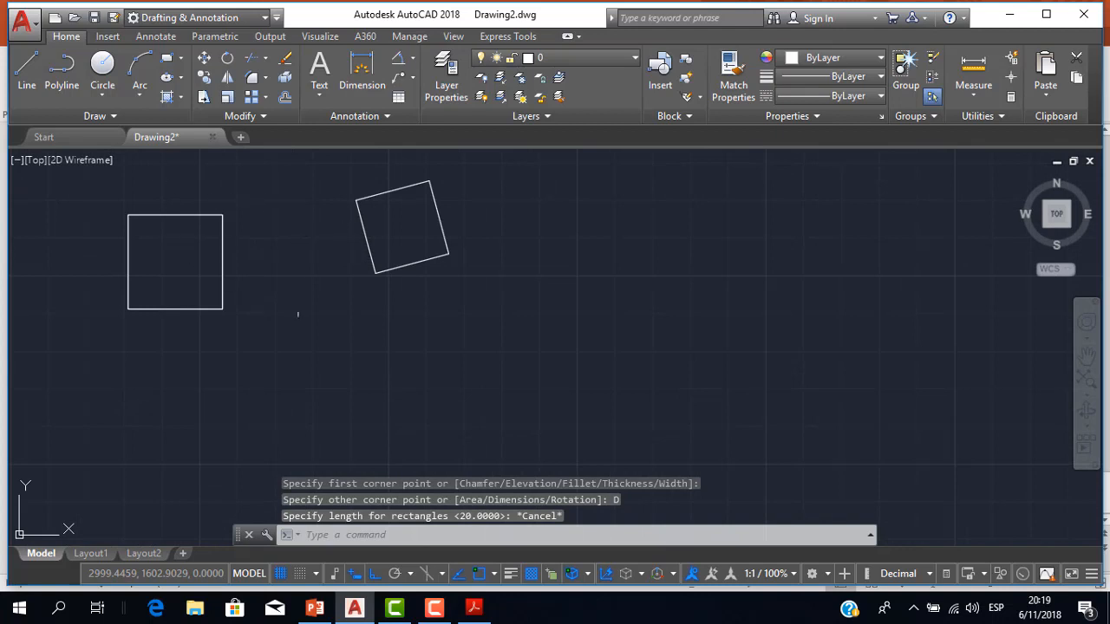
click(66, 81)
click(596, 377)
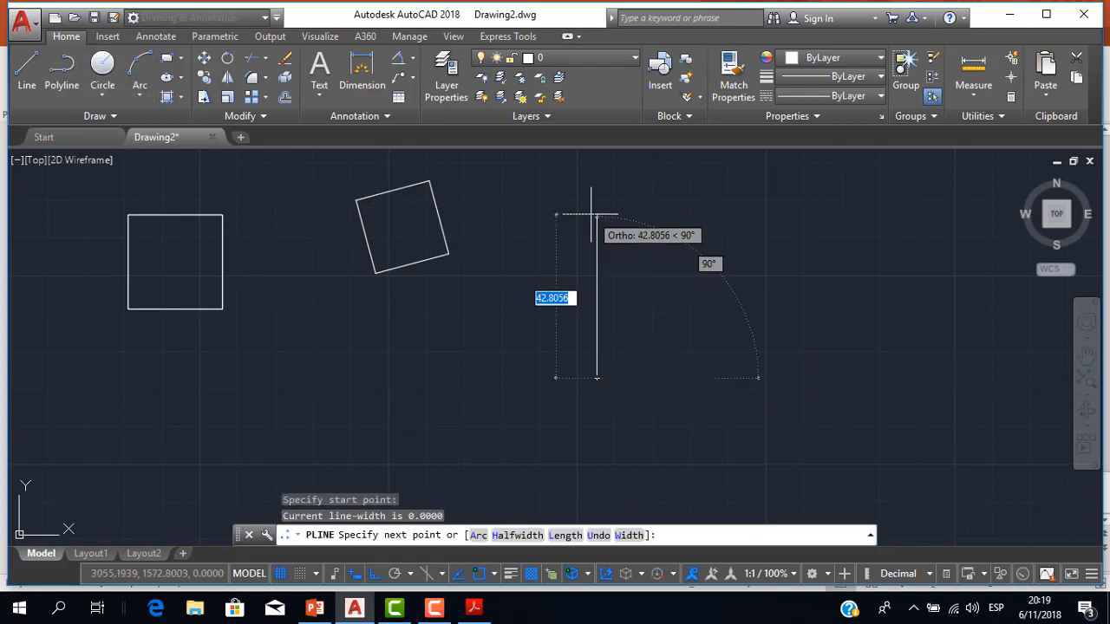
text(100)
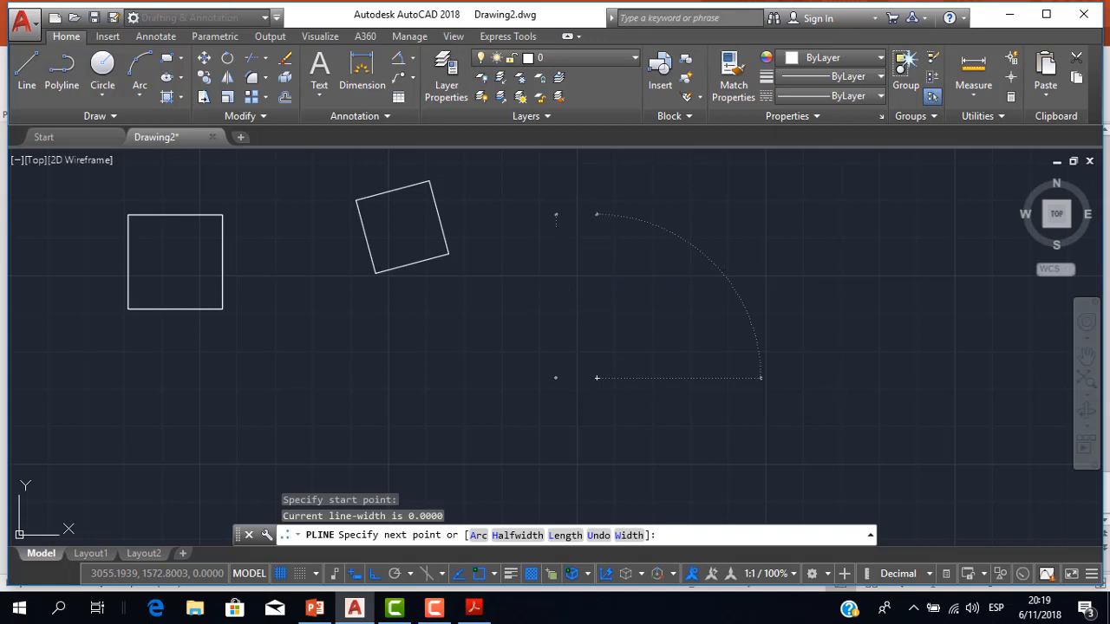
key(Return)
scroll(595, 274, down, 2)
middle_drag(595, 274, 512, 377)
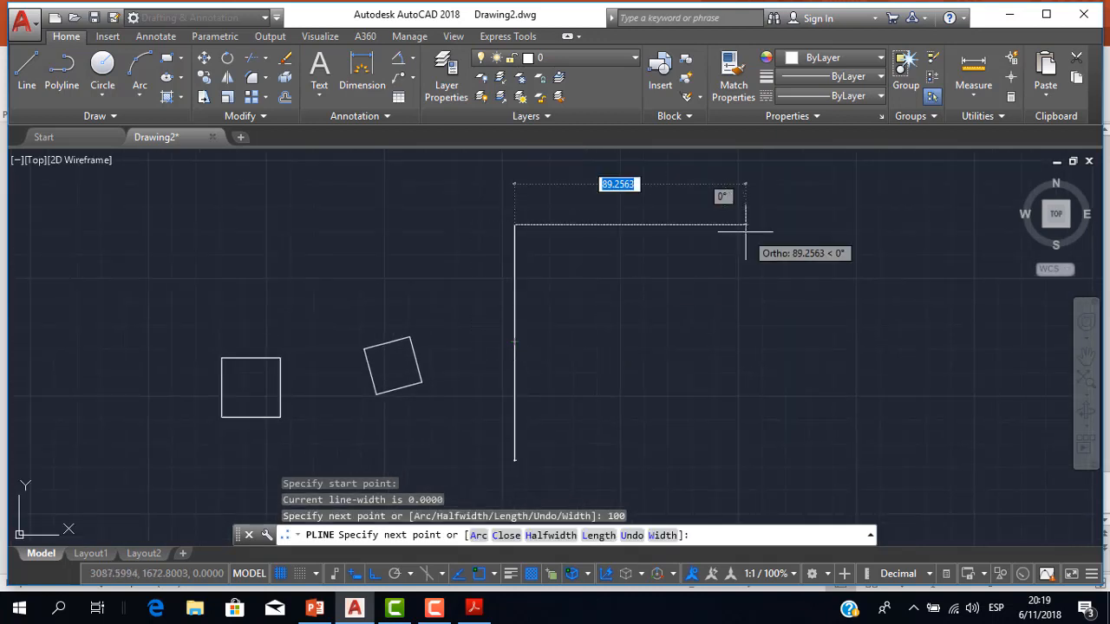
key(Escape)
key(Escape)
- Erase the vertical polyline, keeping both squares
click(639, 347)
click(468, 243)
key(Delete)
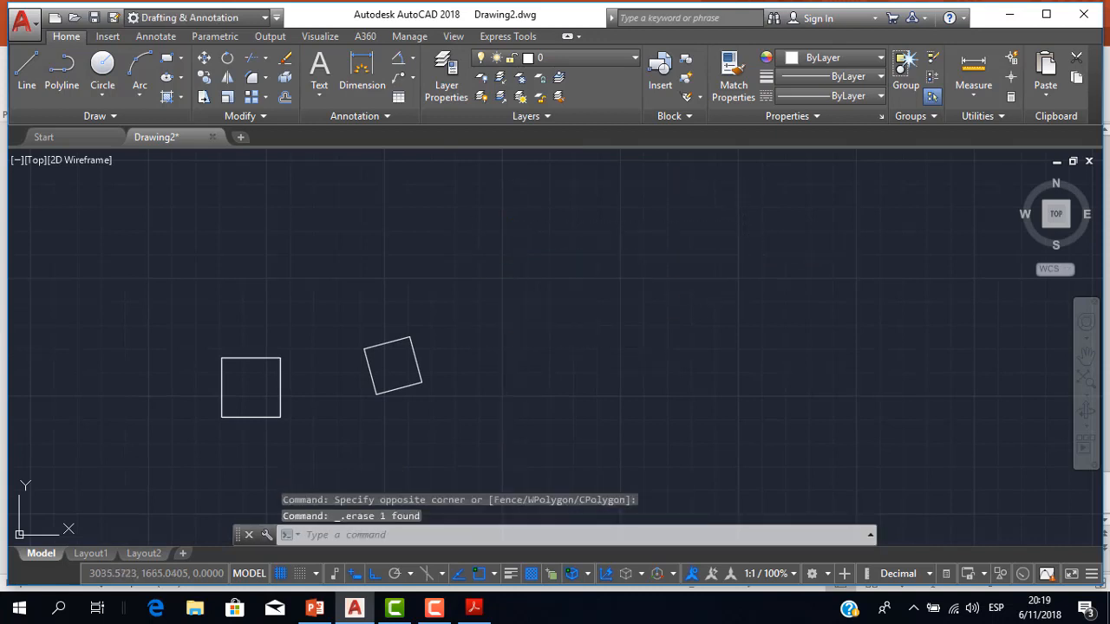
- Draw an unrotated rectangle by dimensions with length 100 and width 100, beside the rotated square
click(167, 58)
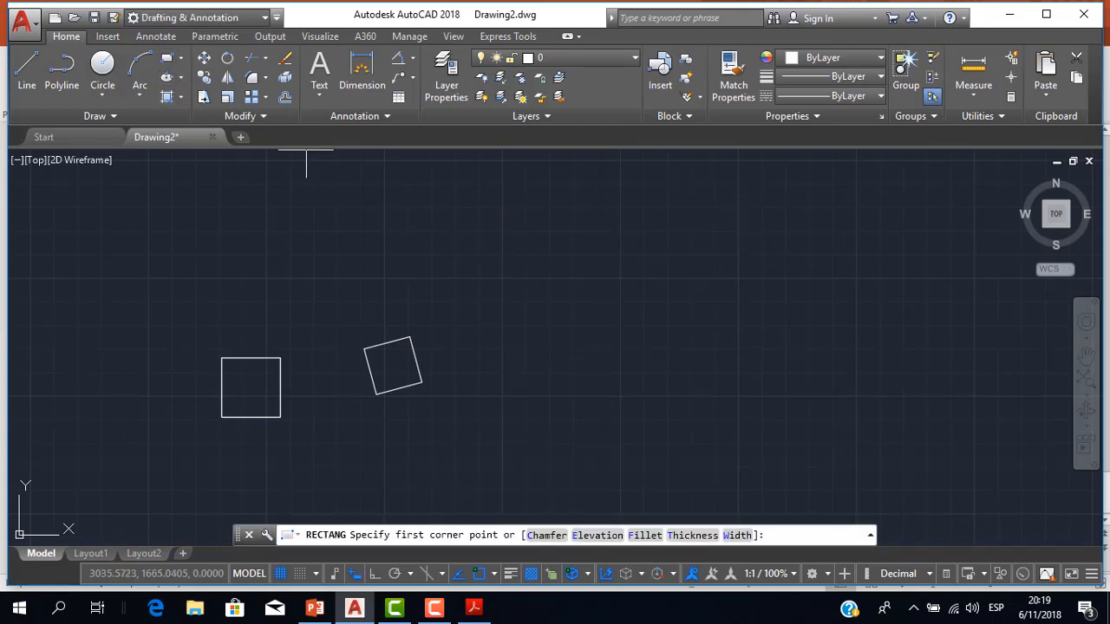
click(541, 280)
key(Down)
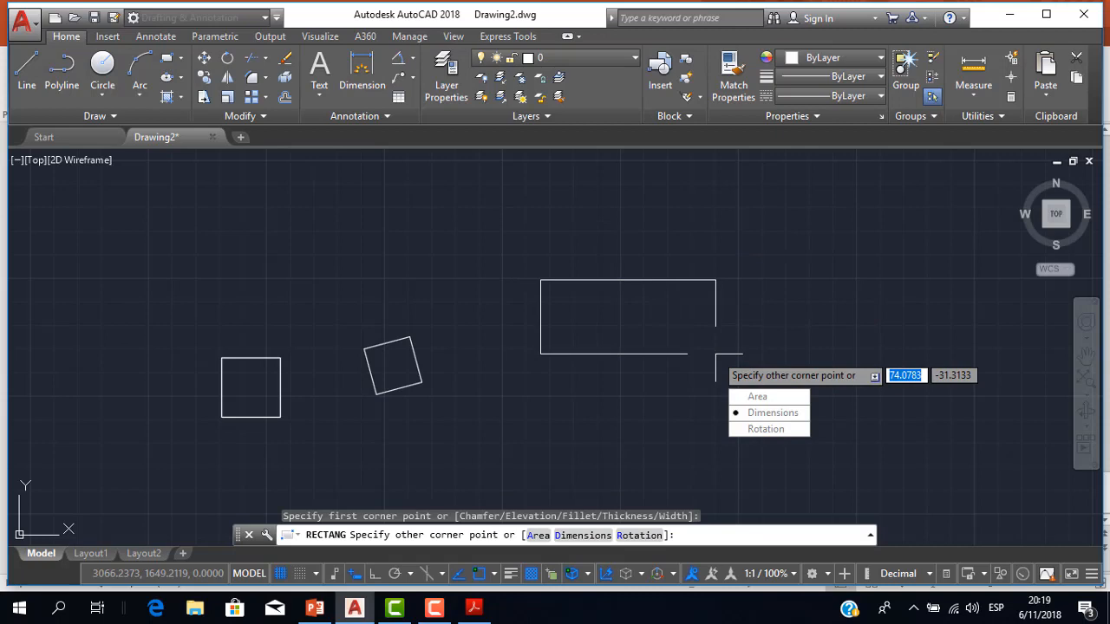
key(Return)
text(100)
key(Return)
text(1)
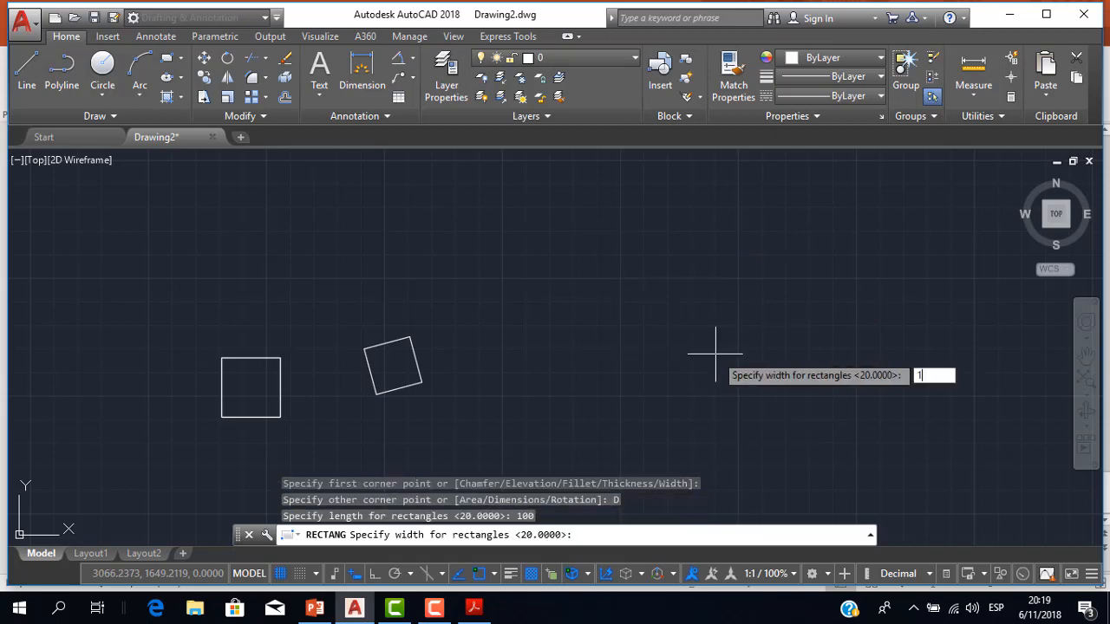
text(00)
key(Return)
click(748, 322)
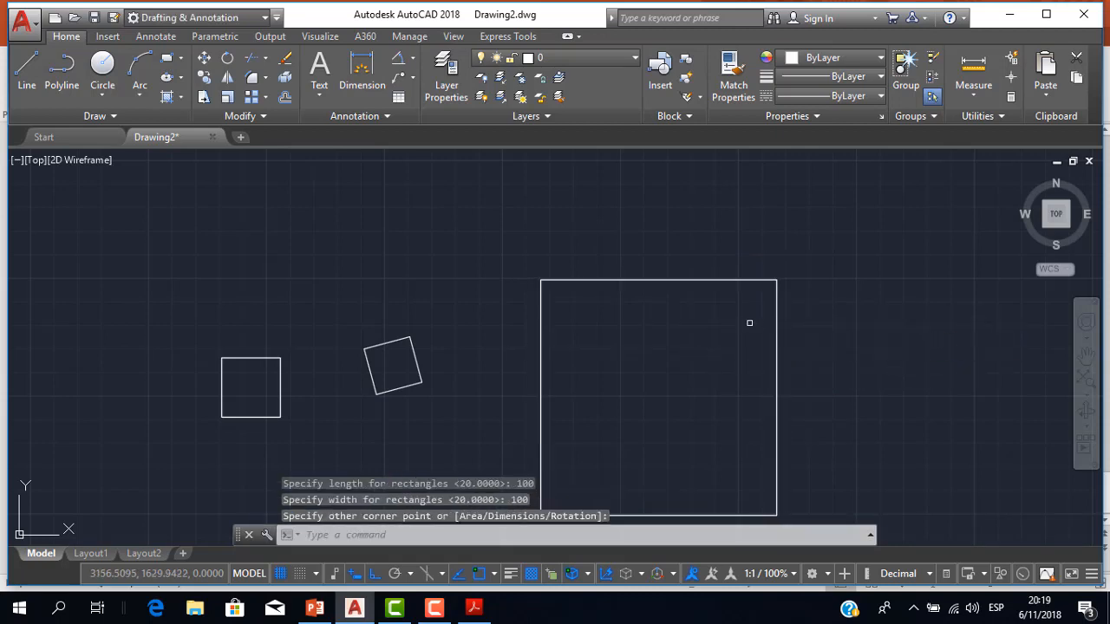
scroll(642, 261, down, 4)
scroll(644, 292, up, 4)
scroll(645, 292, down, 2)
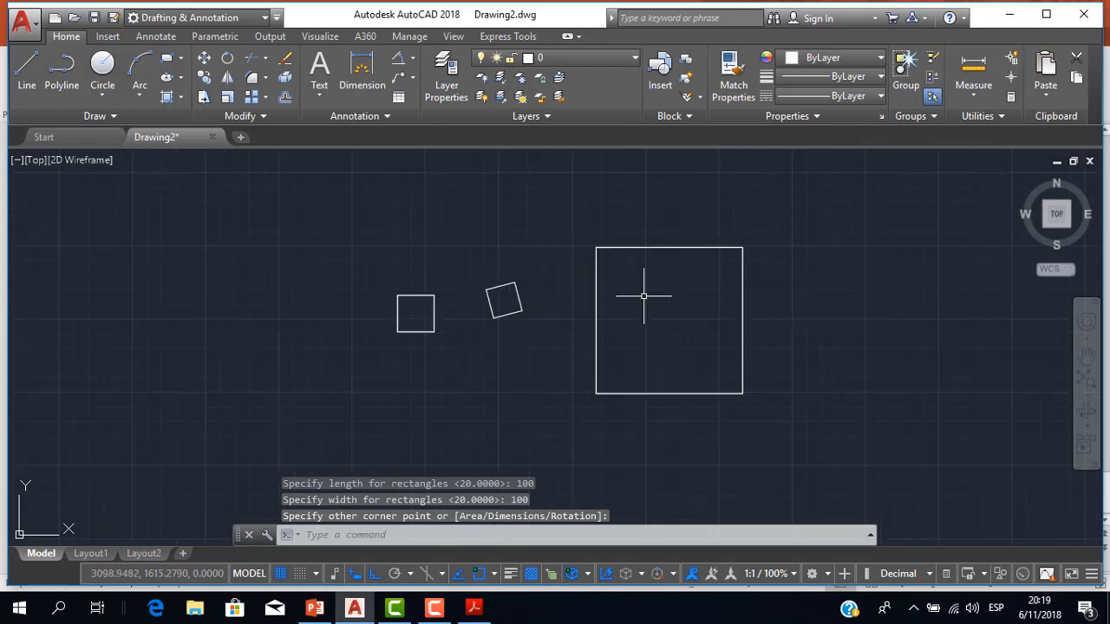
- Start a new rectangle and set both its first and second chamfer distances to 10
mouse_move(631, 294)
middle_down()
mouse_move(527, 289)
mouse_move(612, 287)
mouse_move(589, 296)
middle_up()
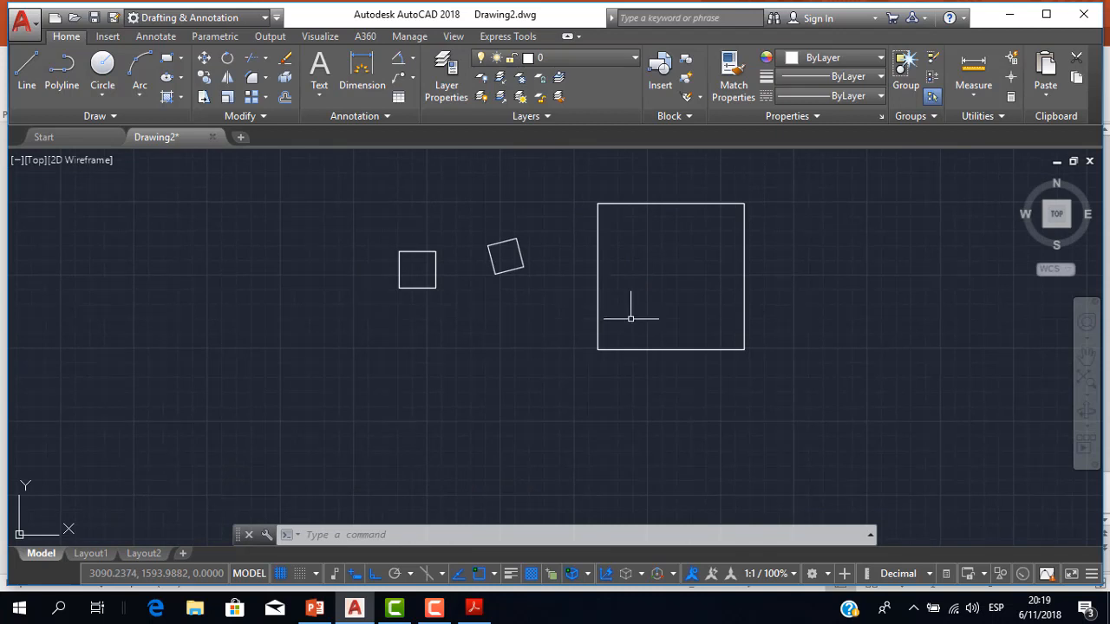
middle_drag(615, 315, 736, 263)
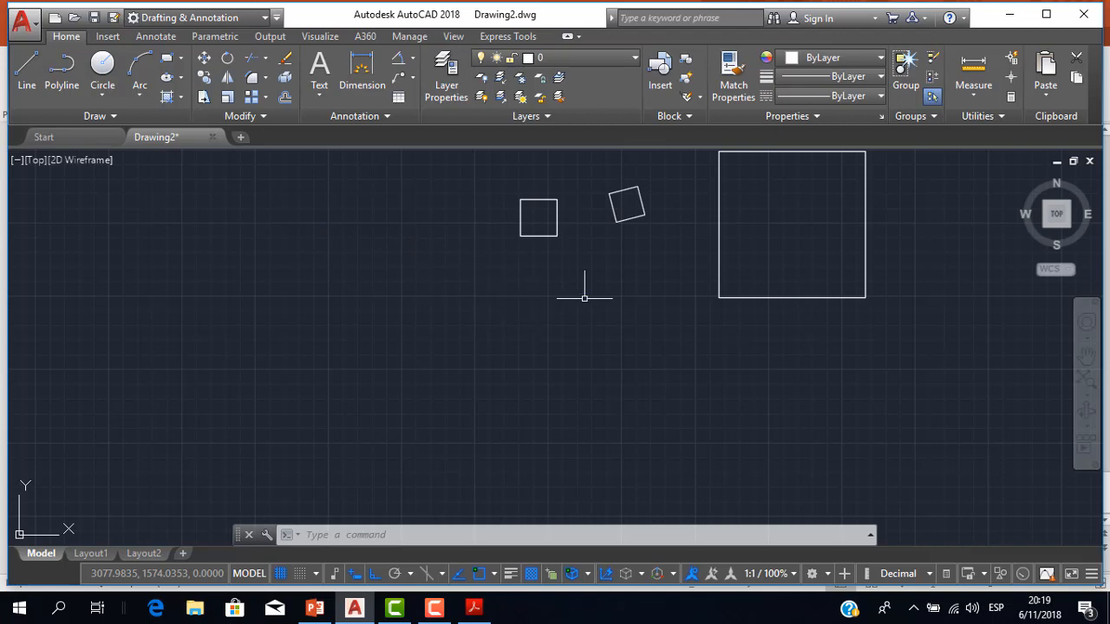
mouse_move(584, 292)
middle_down()
mouse_move(509, 352)
mouse_move(528, 332)
middle_up()
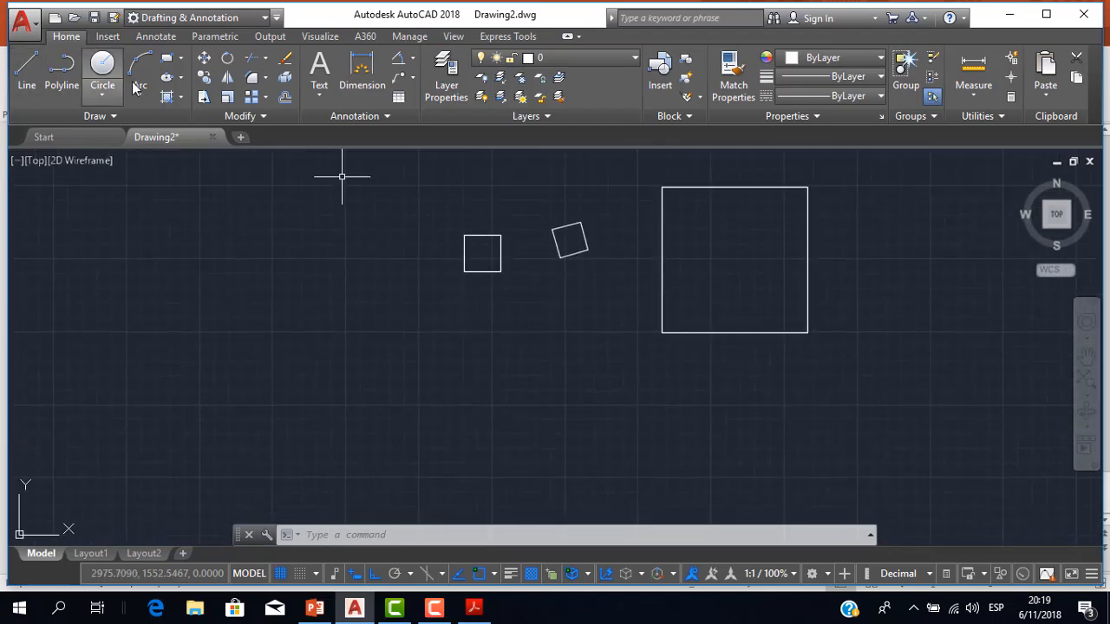
click(168, 62)
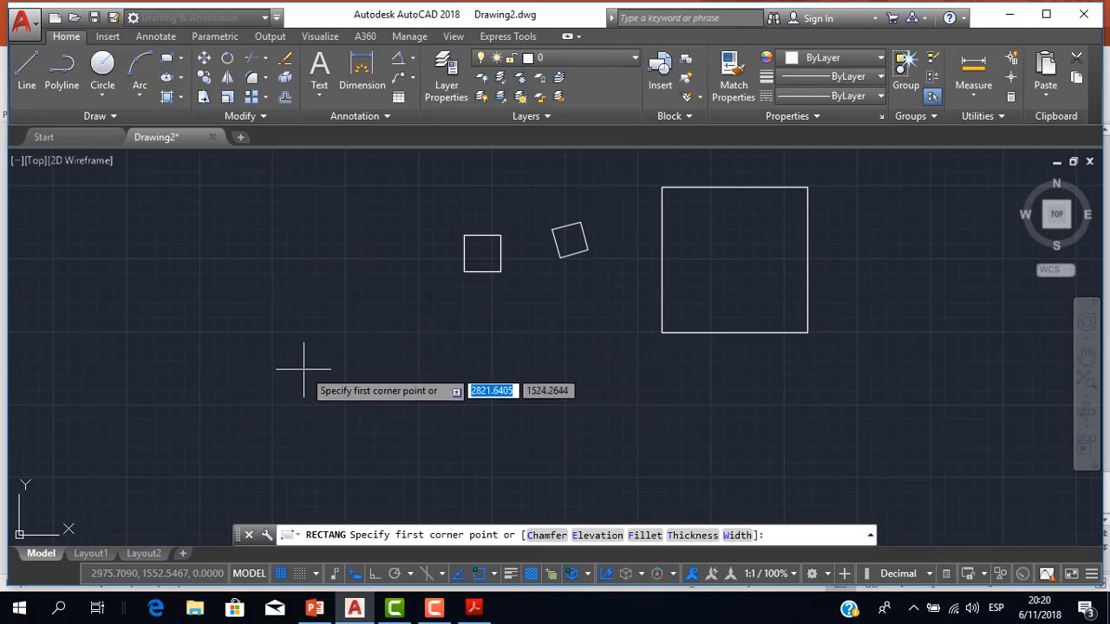
key(Down)
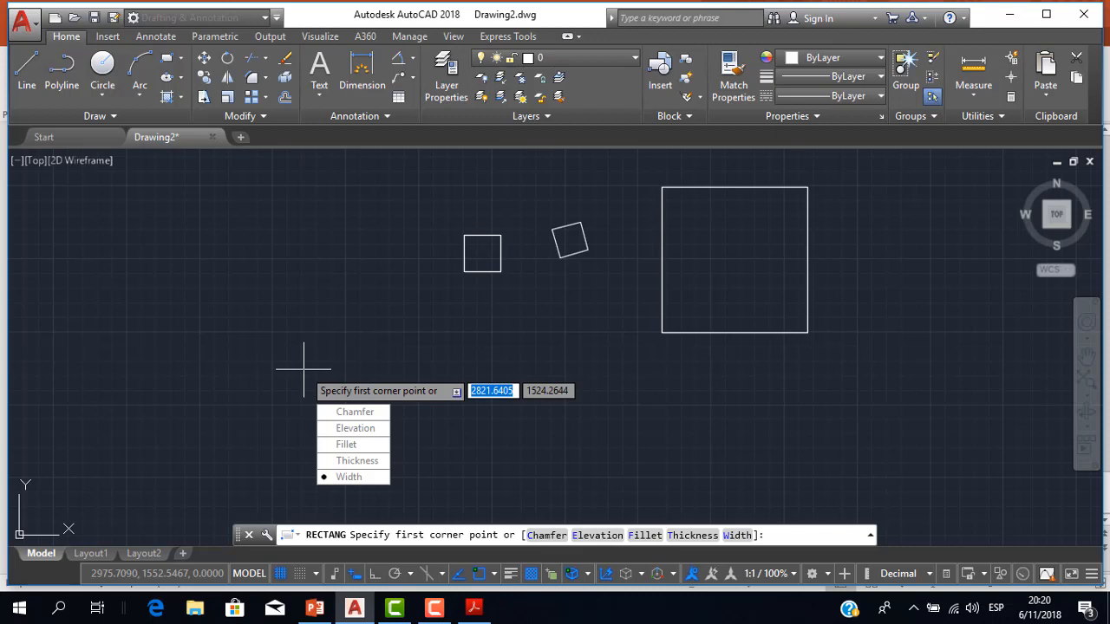
key(Down)
key(Return)
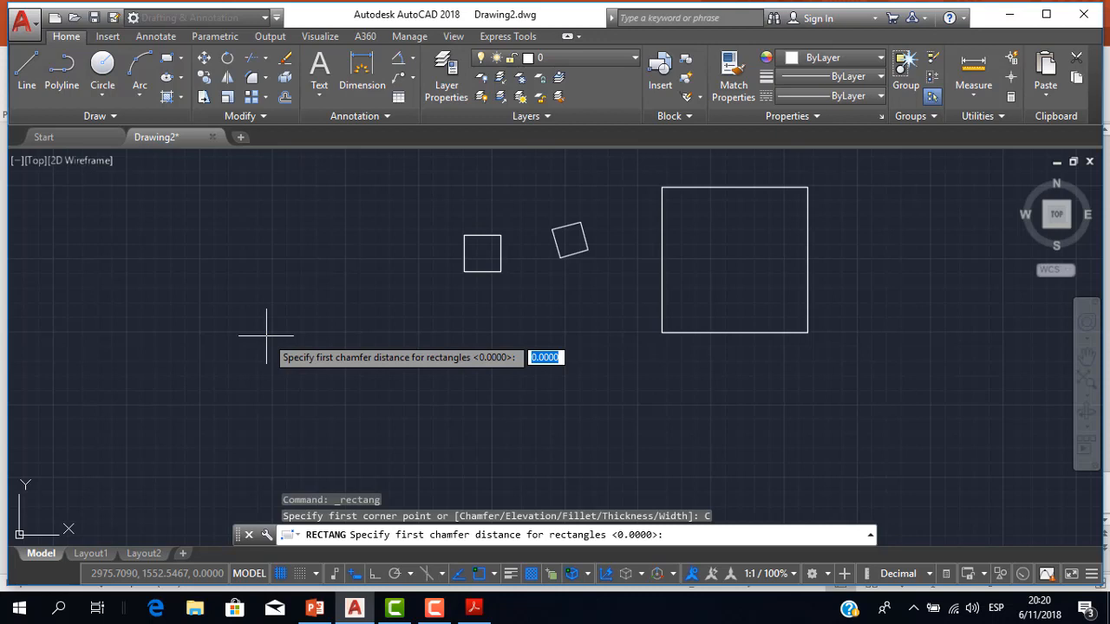
text(10)
key(Return)
text(10)
key(Return)
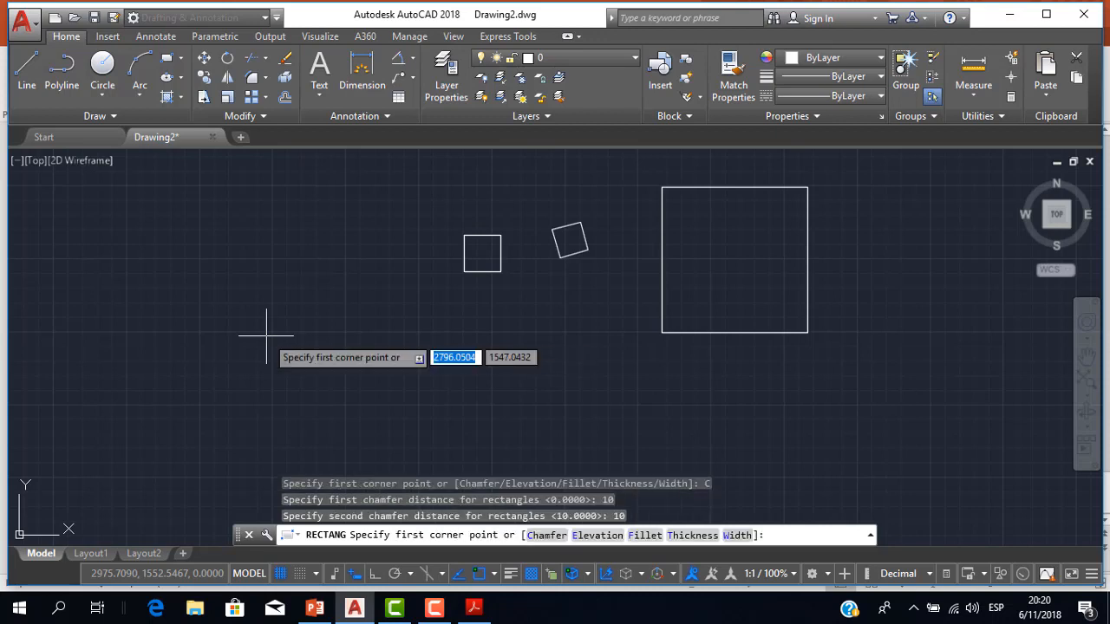
- Place the chamfered rectangle below and left of the existing squares, defined by dimensions with length 100 and width 100
middle_drag(258, 367, 312, 341)
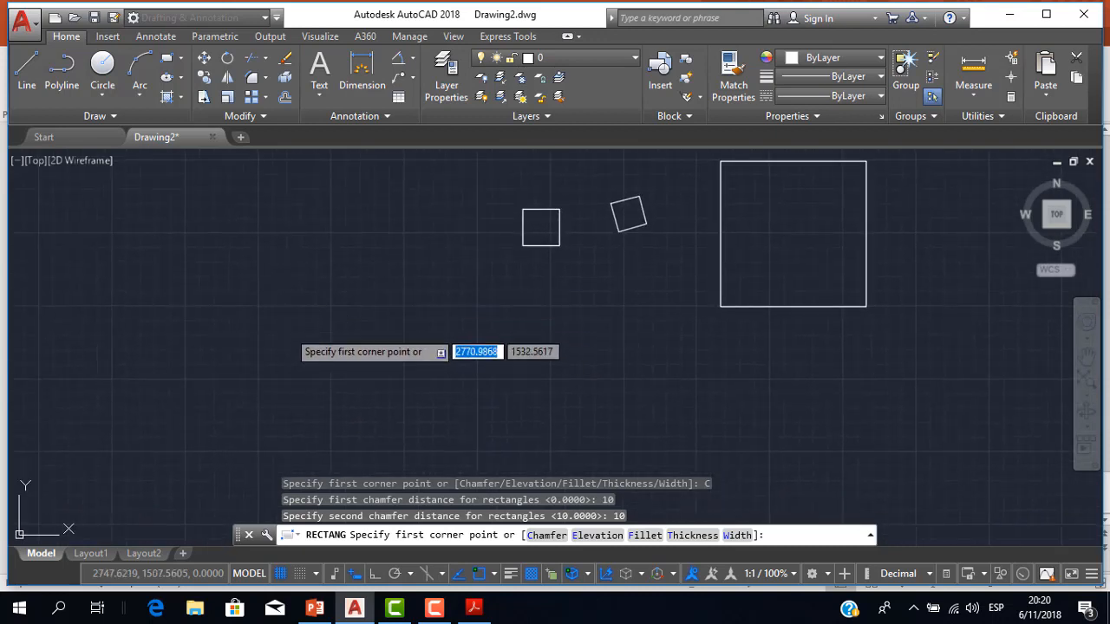
click(327, 310)
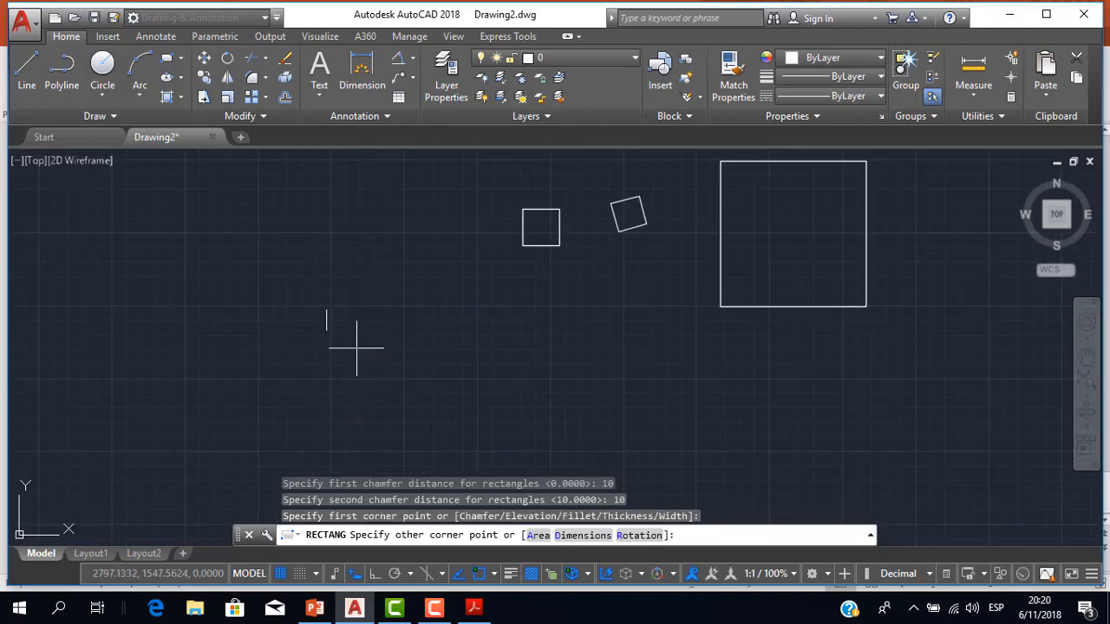
key(Down)
key(Down)
key(Return)
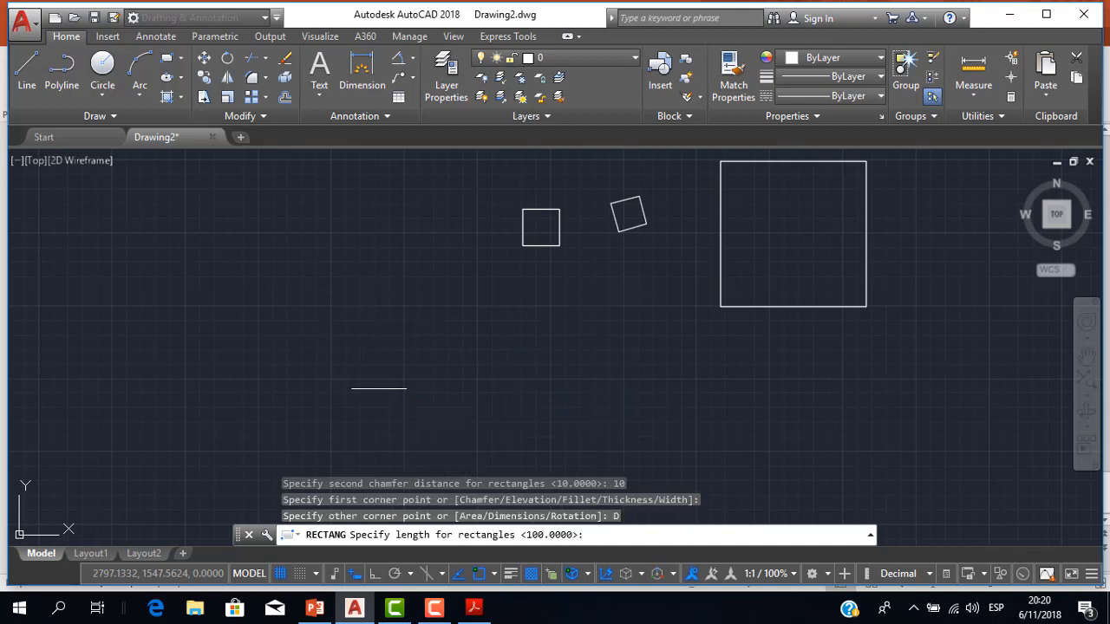
text(100)
key(Return)
text(100)
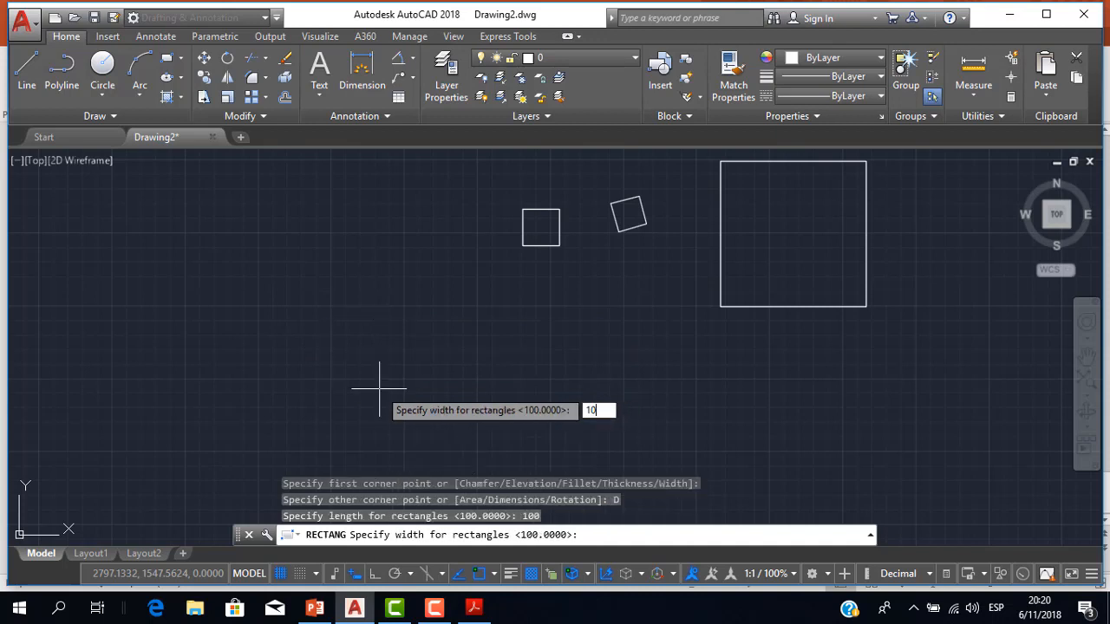
key(Return)
click(396, 350)
scroll(396, 350, up, 2)
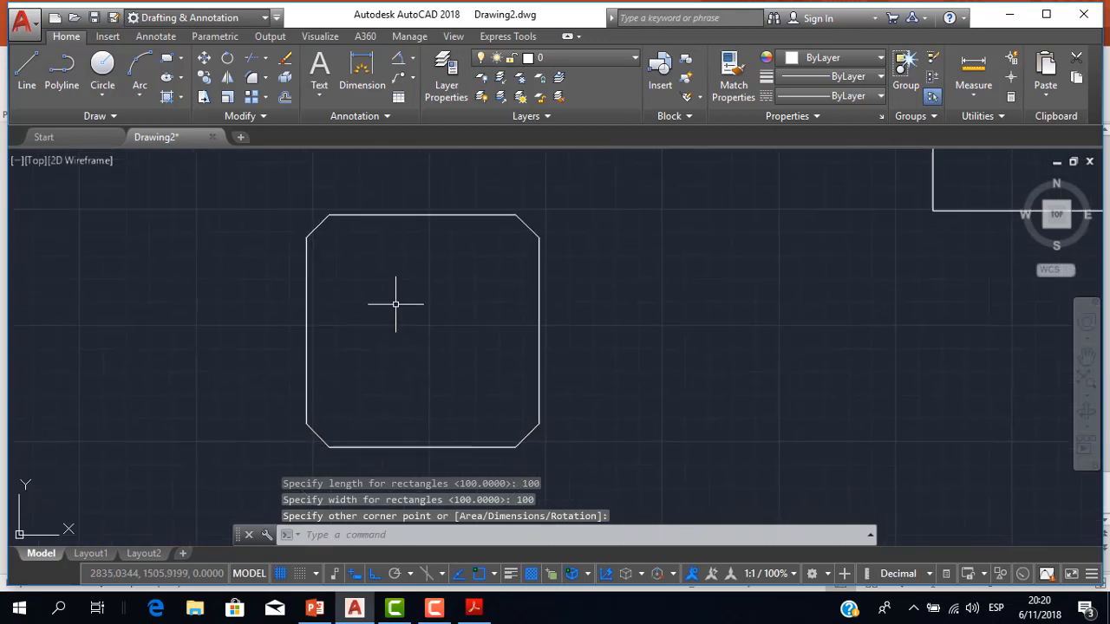
scroll(508, 301, down, 2)
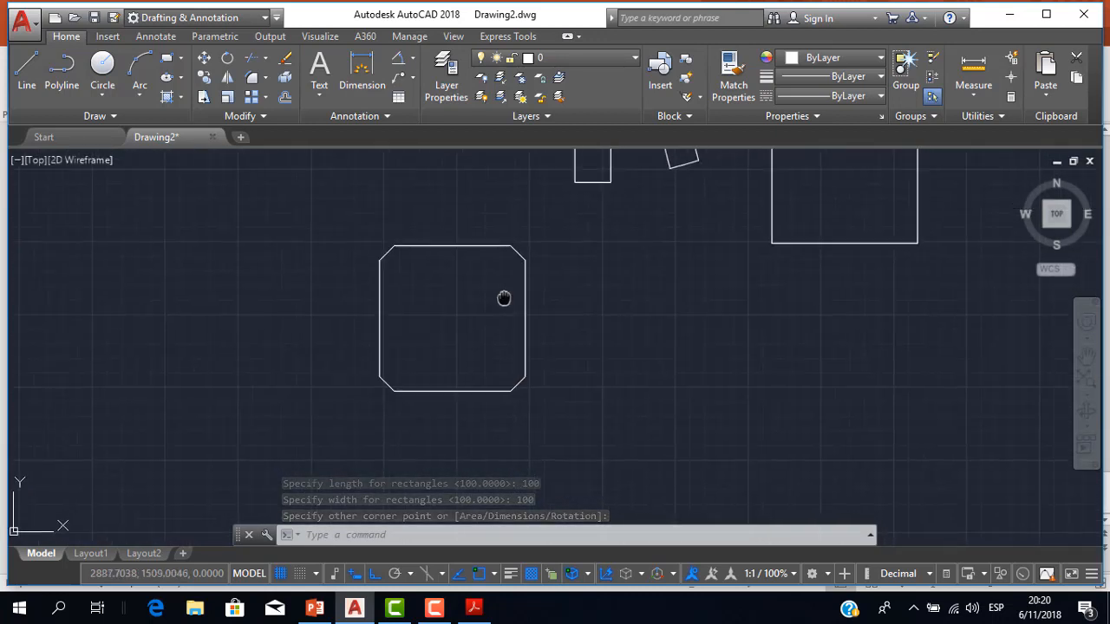
middle_drag(506, 299, 354, 258)
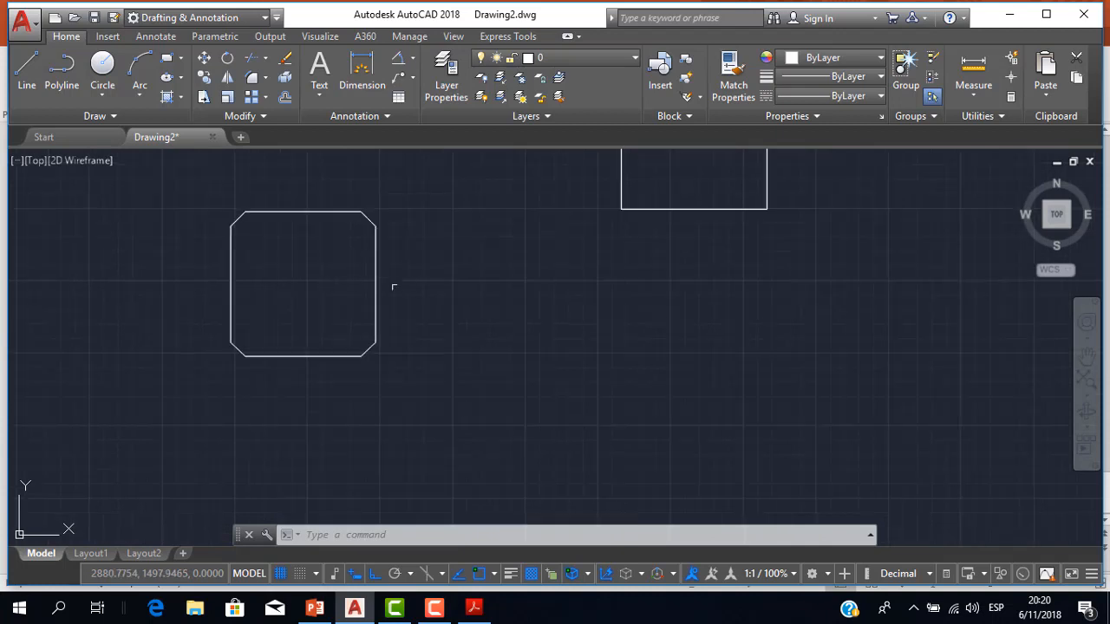
- Start a new rectangle with the Fillet option and set its fillet radius to 20
middle_drag(407, 287, 398, 307)
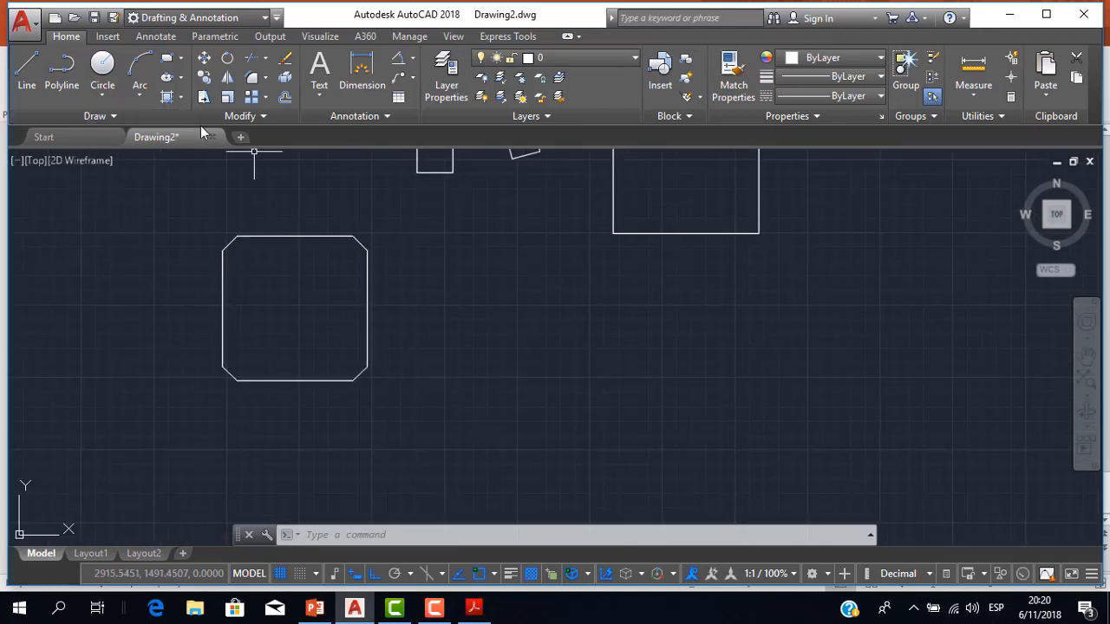
click(167, 58)
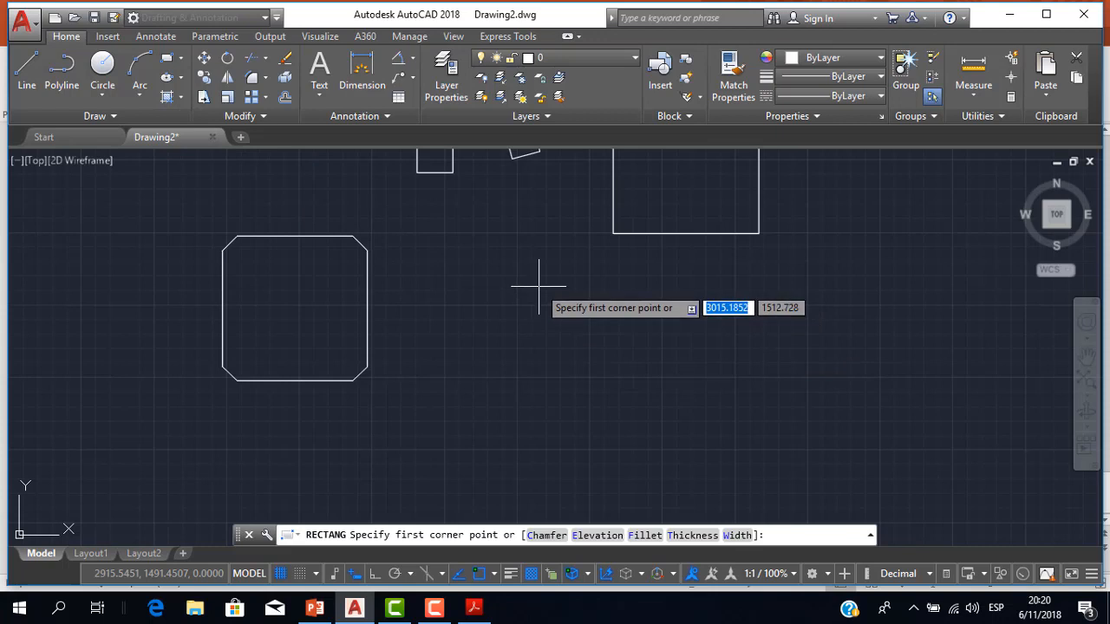
key(Down)
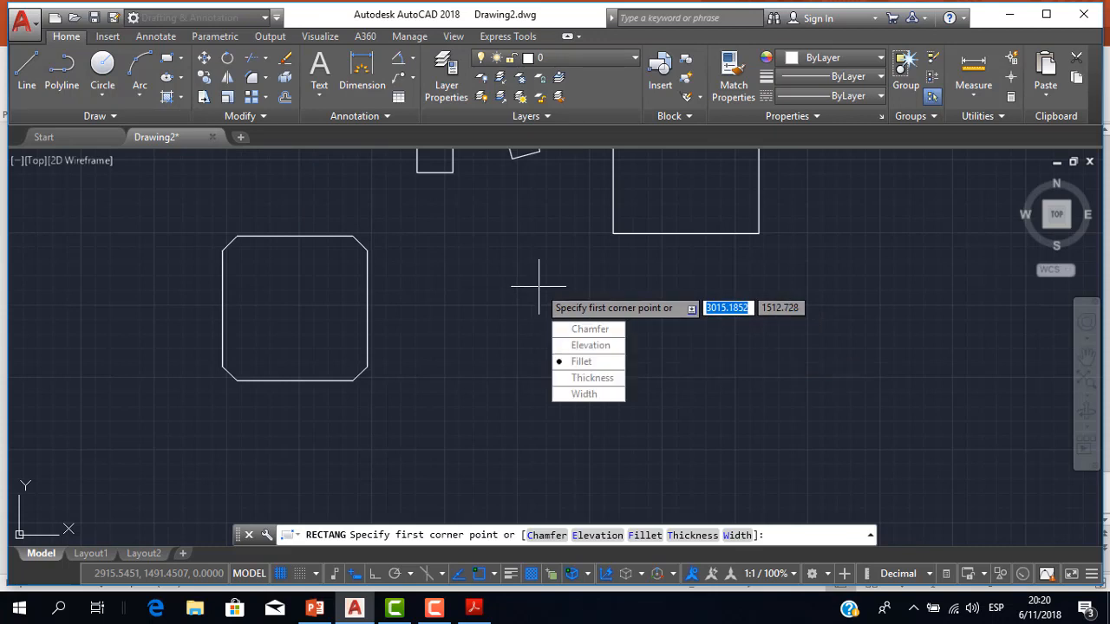
key(Return)
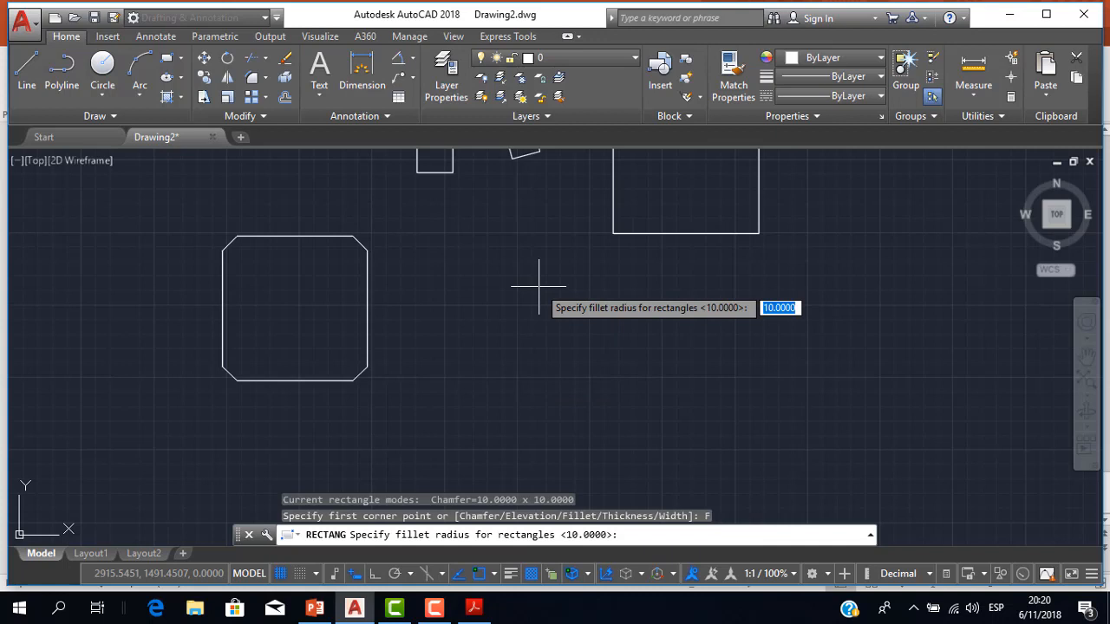
text(20)
key(Return)
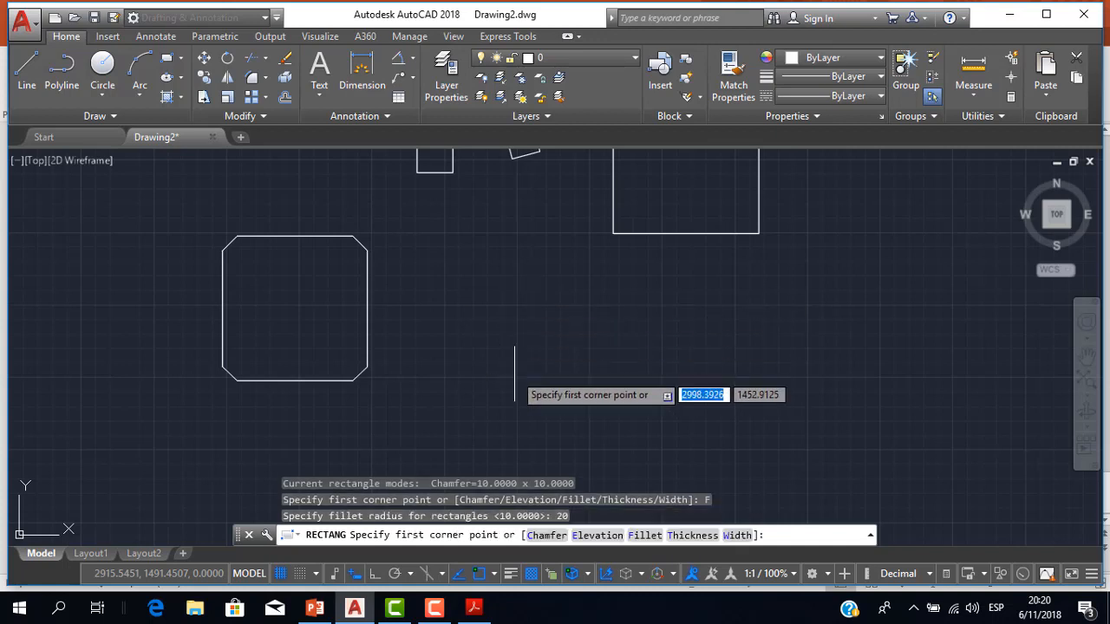
- Place the filleted rectangle to the right of the chamfered one, defined by dimensions with length 100 and width 100
click(562, 301)
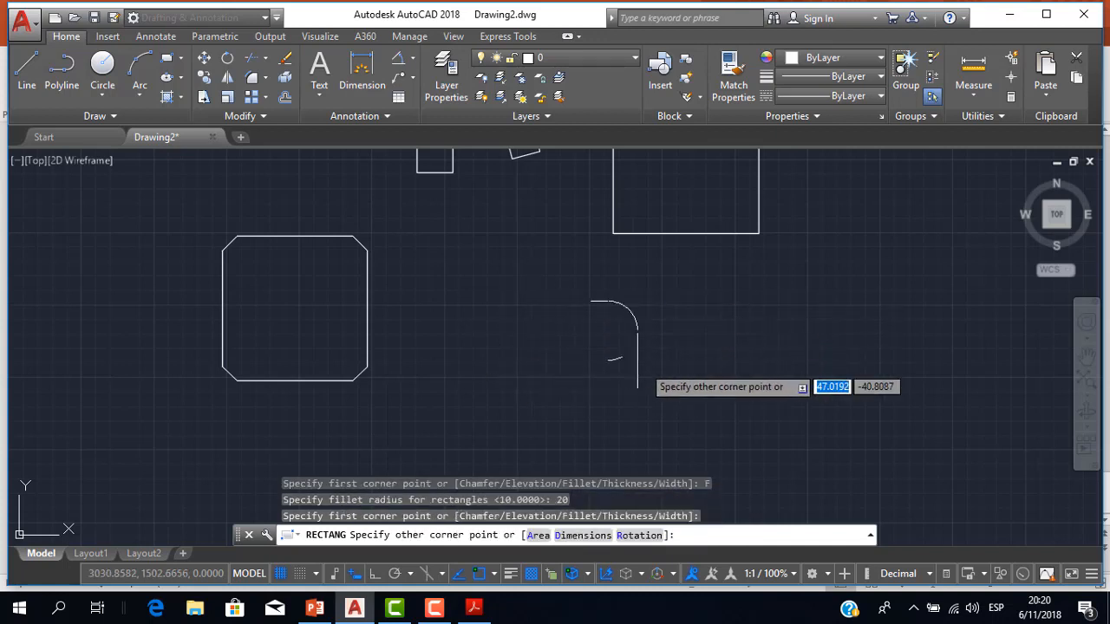
key(Down)
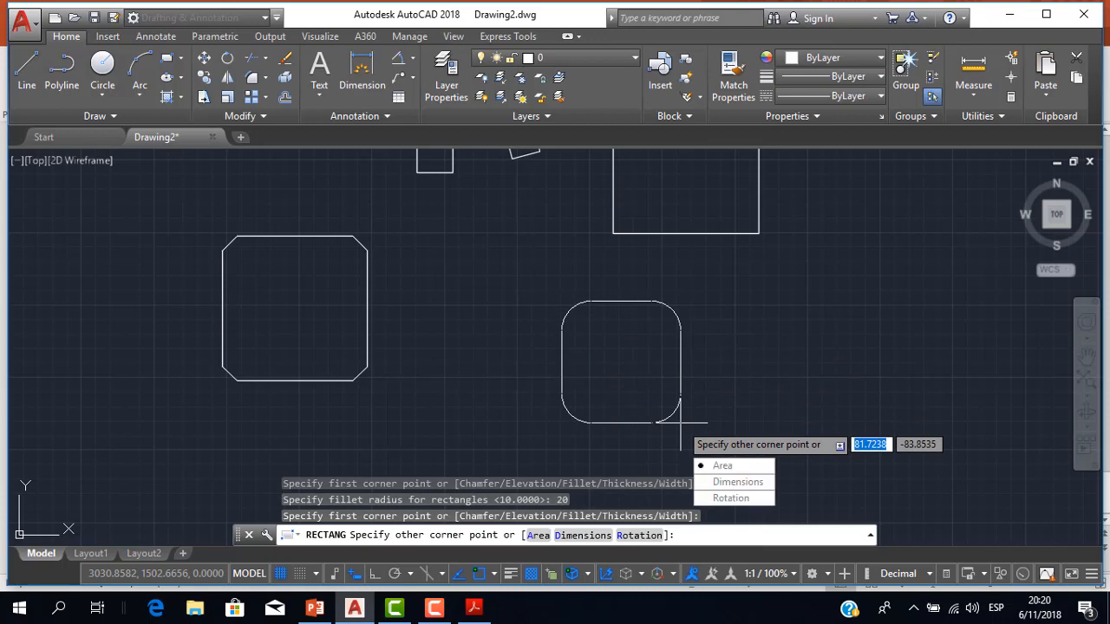
key(Return)
text(100)
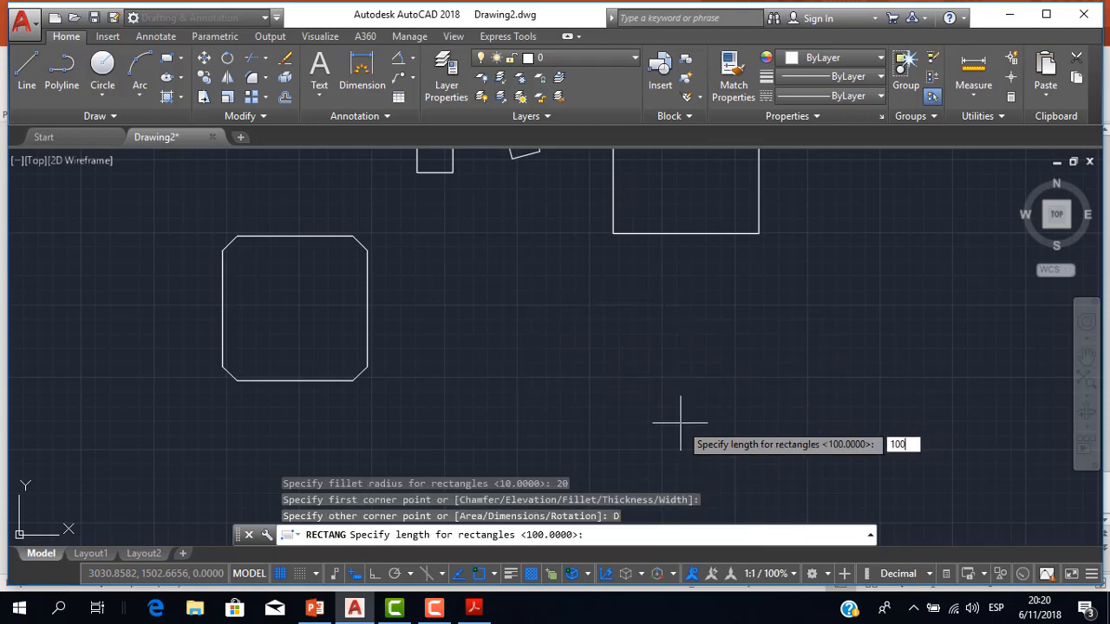
key(Return)
text(100)
key(Return)
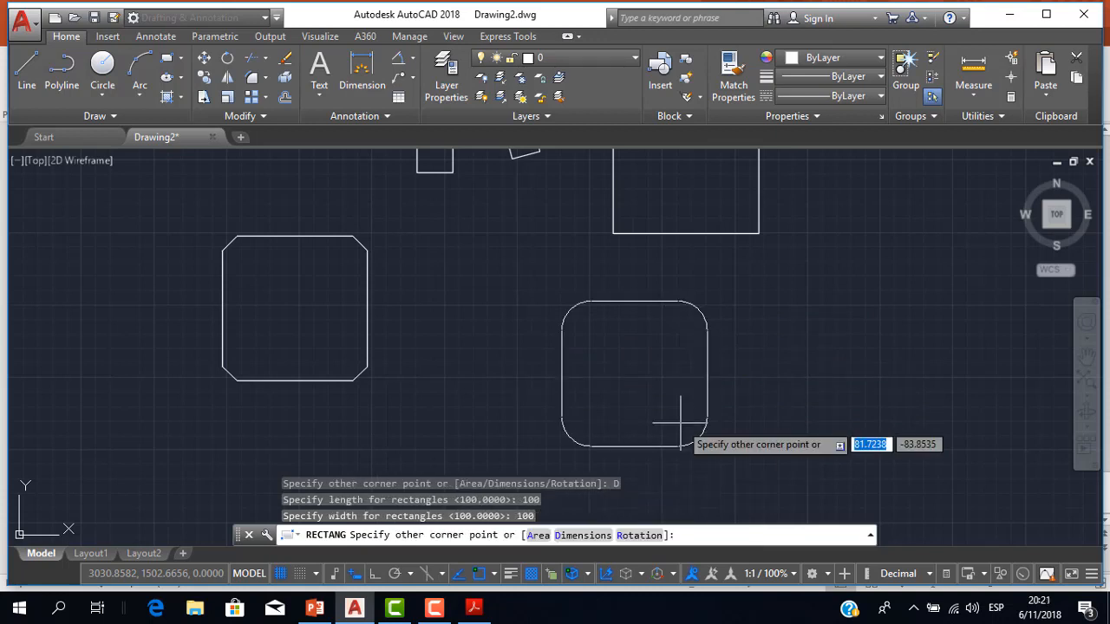
click(674, 355)
scroll(642, 339, up, 3)
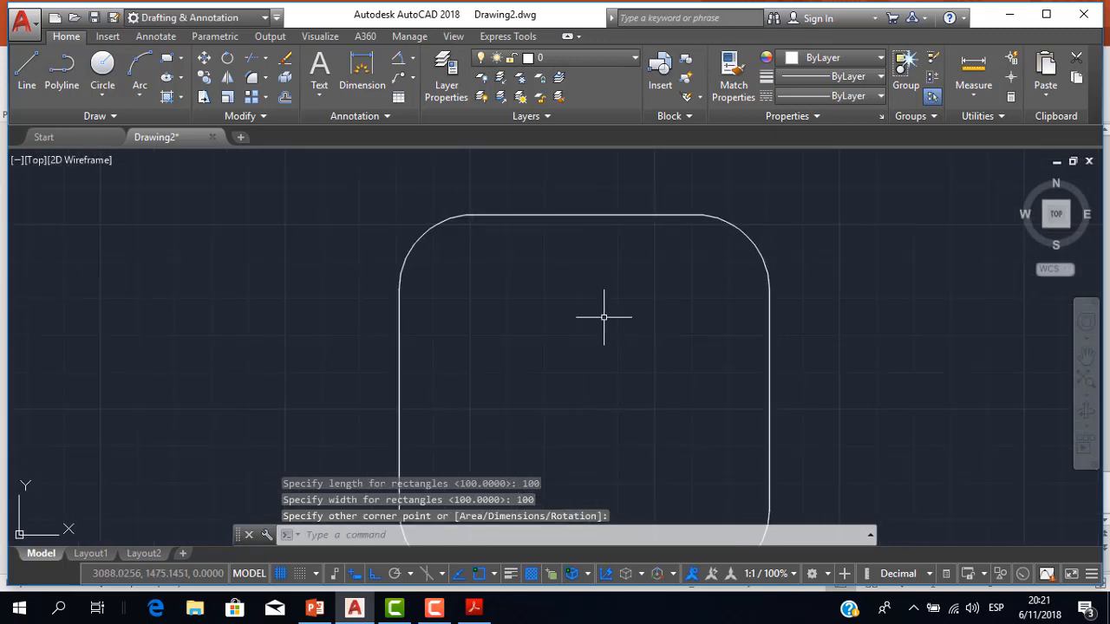
scroll(664, 441, down, 3)
middle_drag(652, 372, 513, 277)
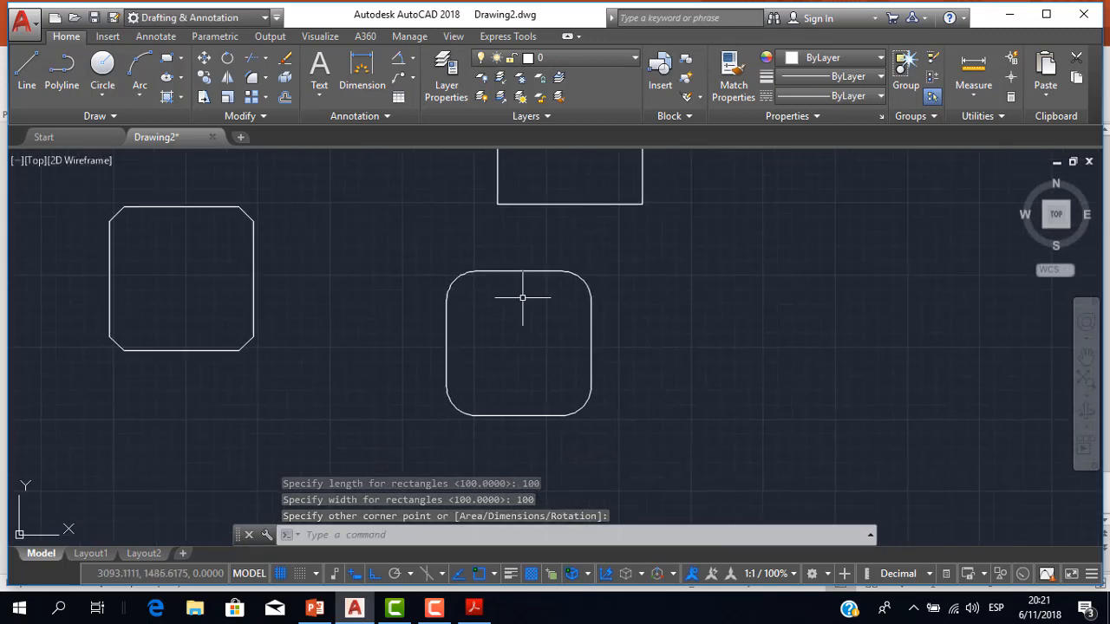
scroll(525, 315, up, 2)
middle_drag(423, 243, 330, 235)
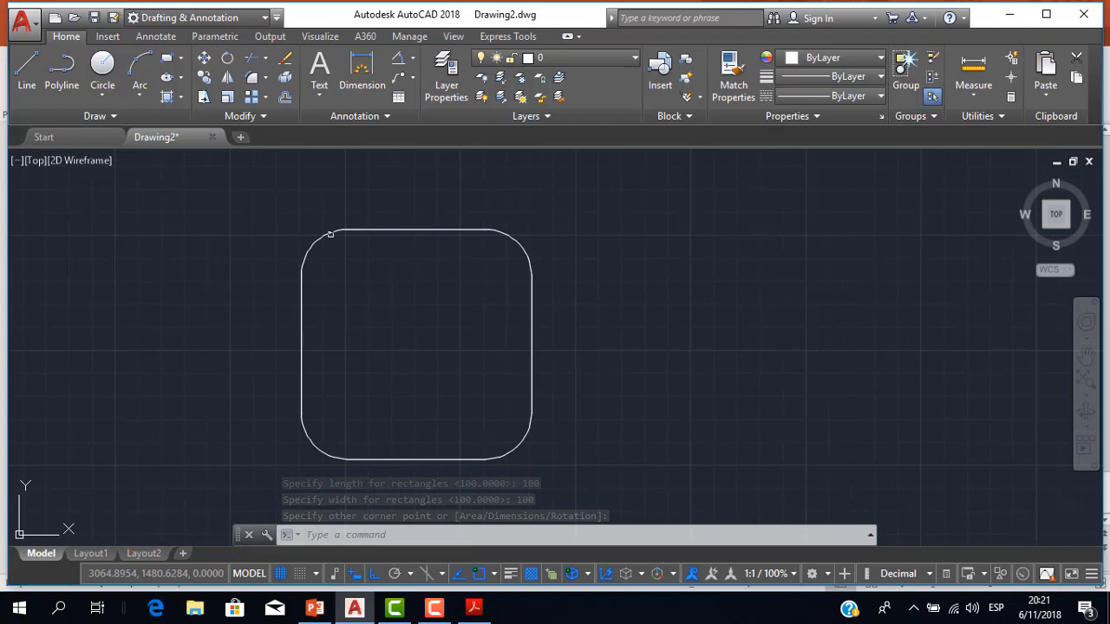
click(167, 58)
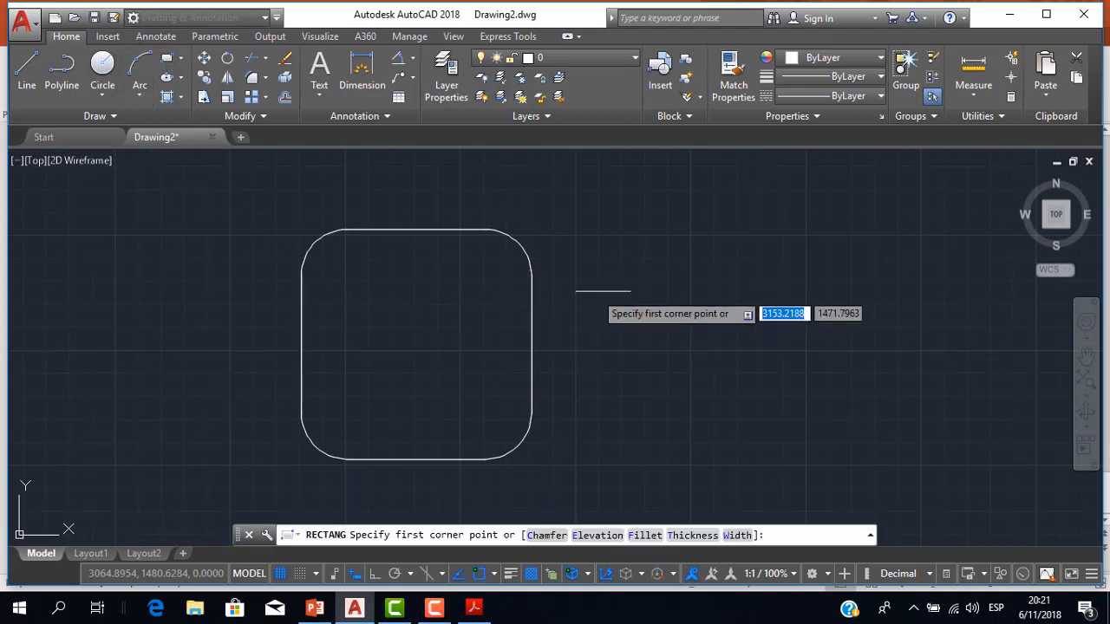
click(648, 260)
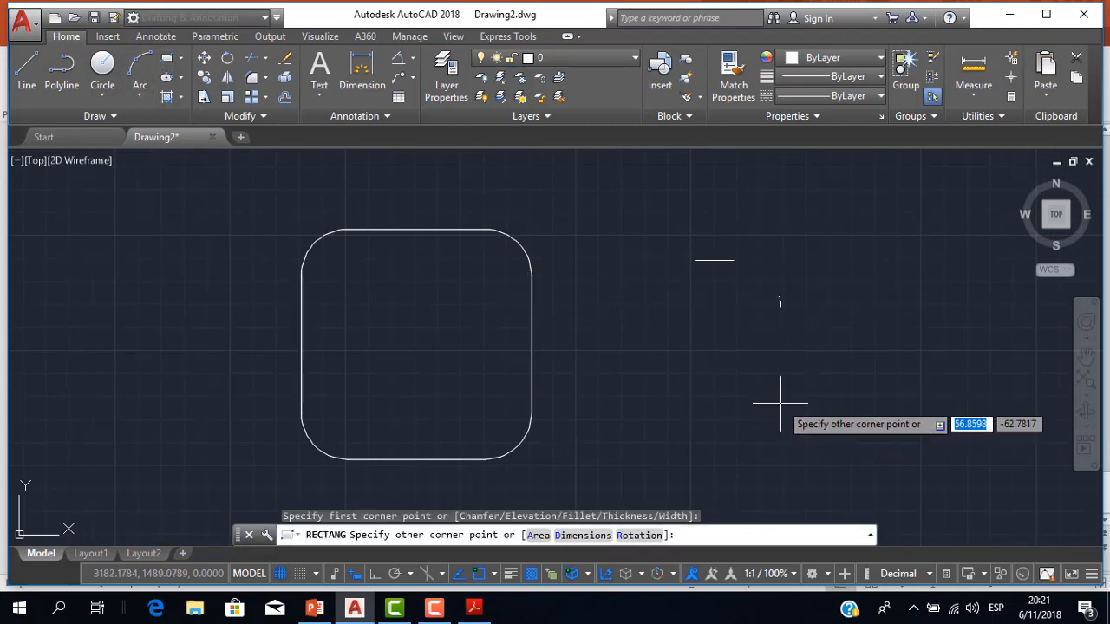
key(Escape)
- Start a new rectangle with the Width option and set its line width to 5
scroll(768, 376, down, 2)
mouse_move(768, 376)
middle_down()
mouse_move(626, 322)
mouse_move(449, 308)
middle_up()
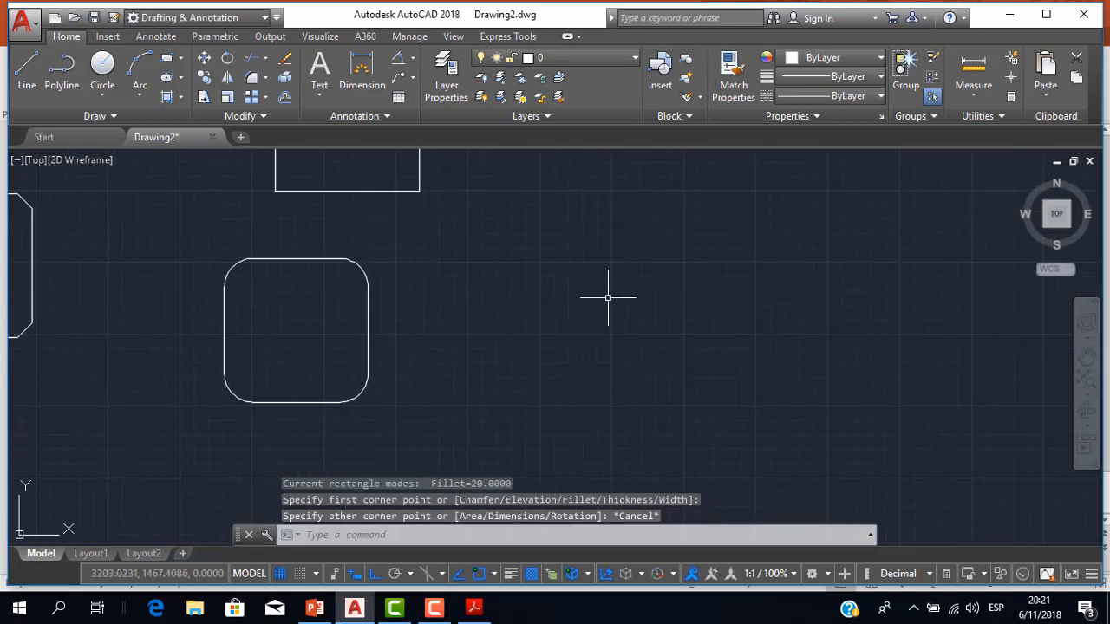
scroll(382, 270, down, 2)
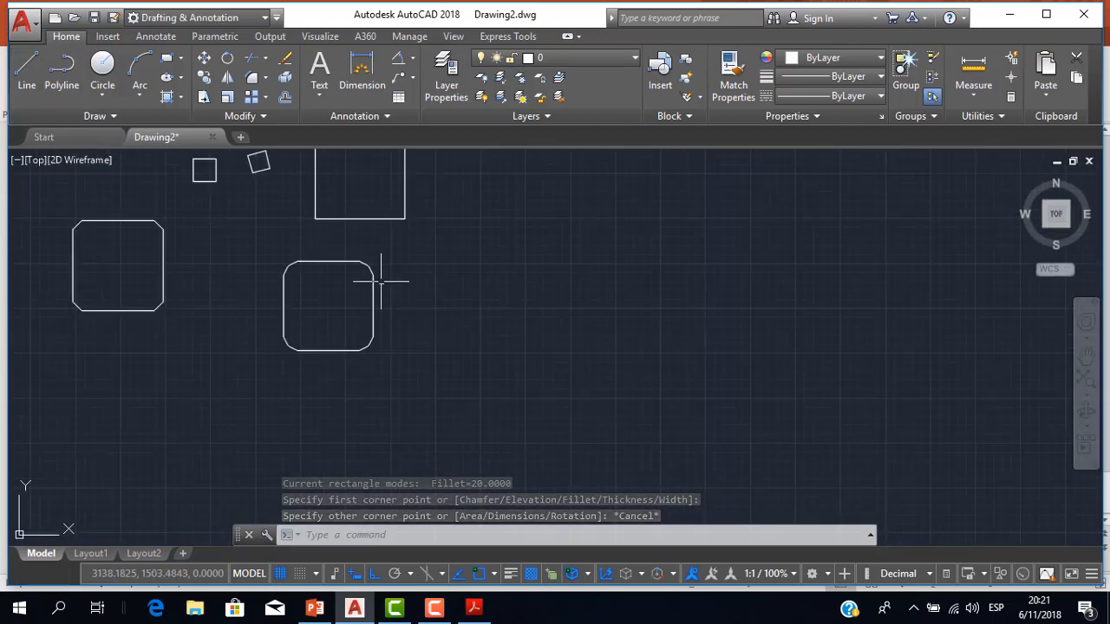
click(168, 59)
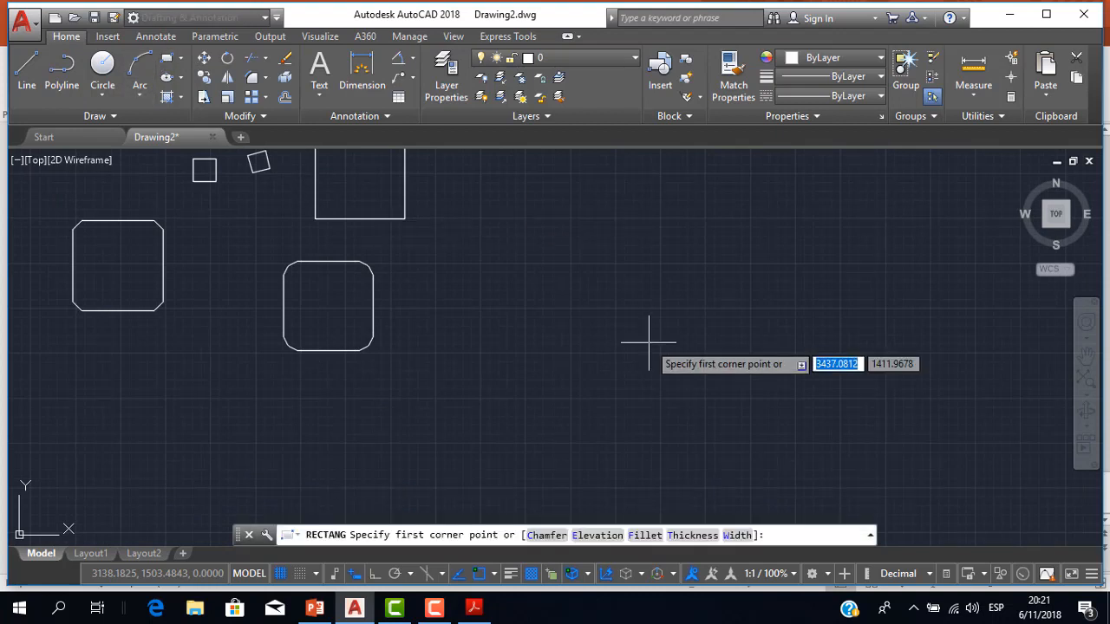
key(Down)
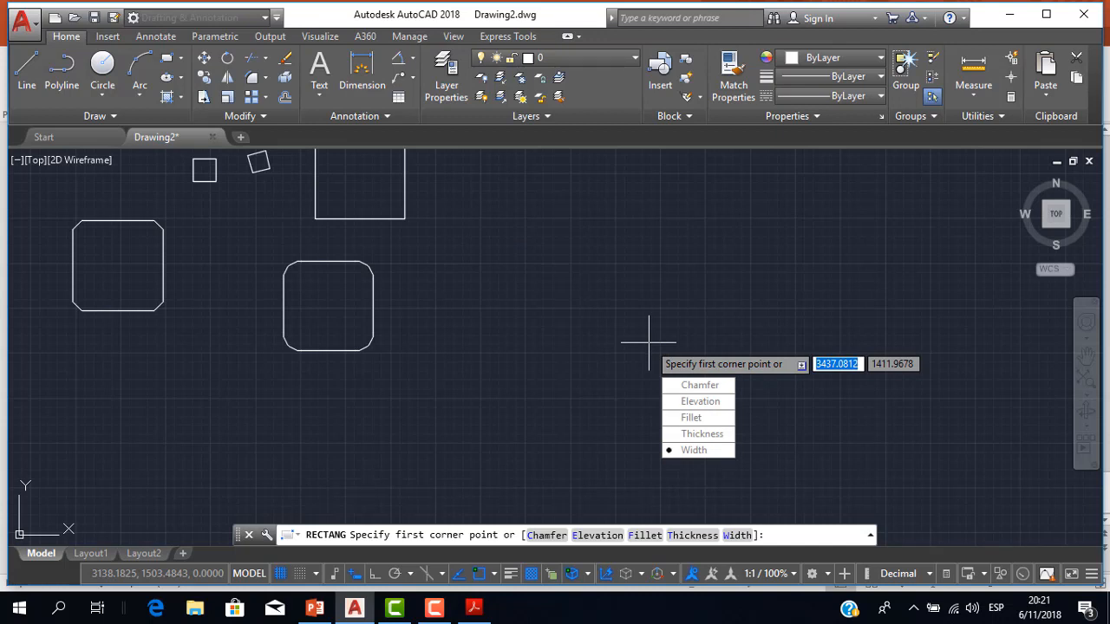
text(W)
key(Return)
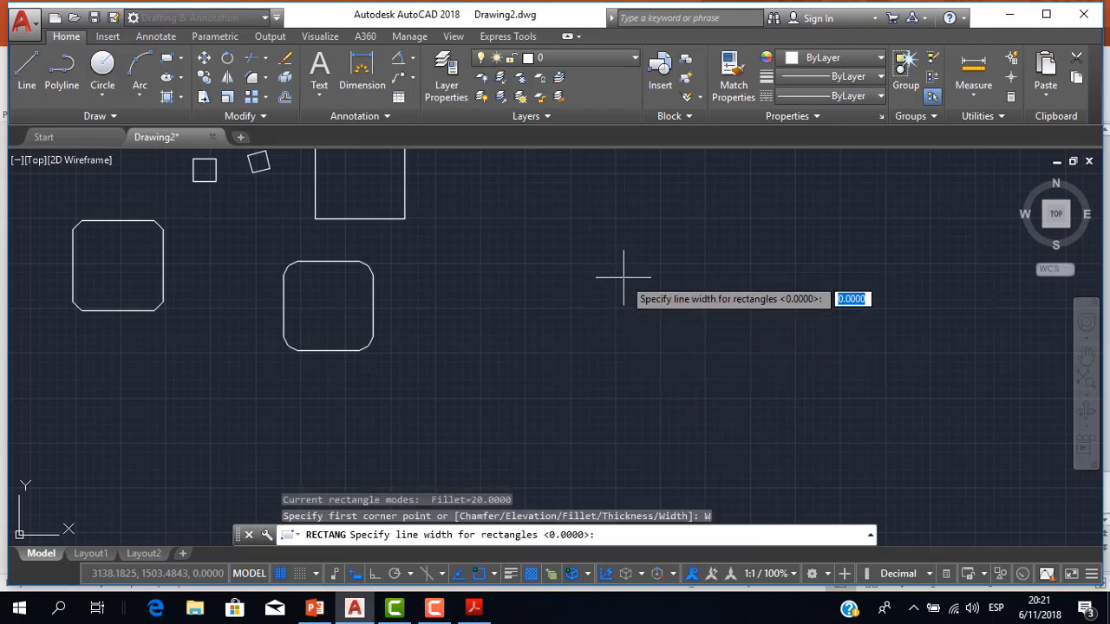
text(5)
key(Return)
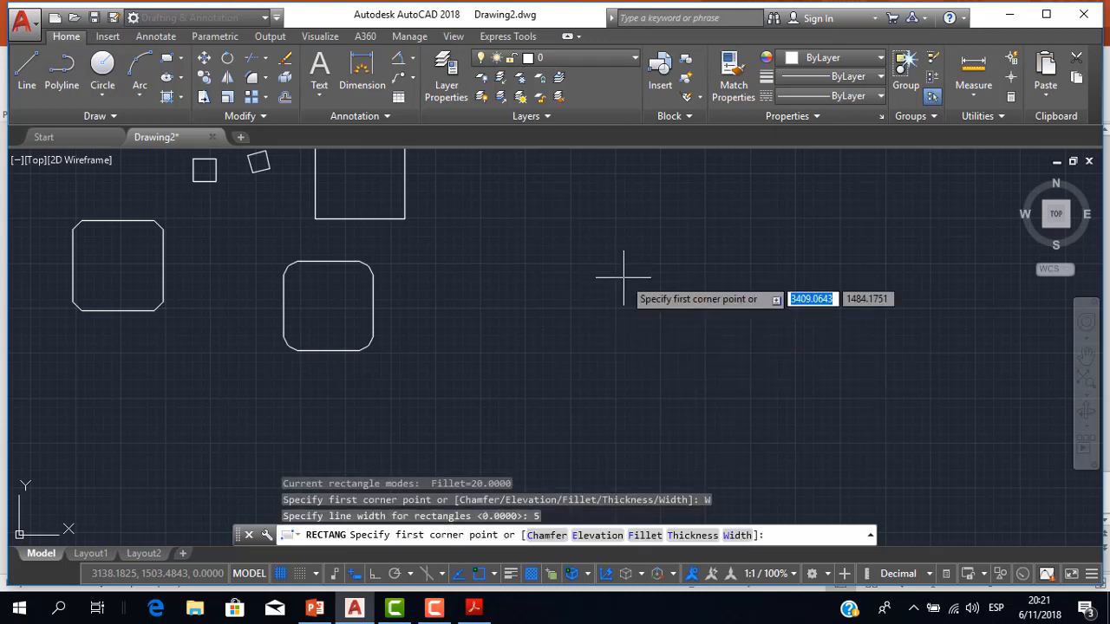
- Place the thick-lined rectangle to the right of the filleted one, defined by dimensions with length 100 and width 100
click(566, 251)
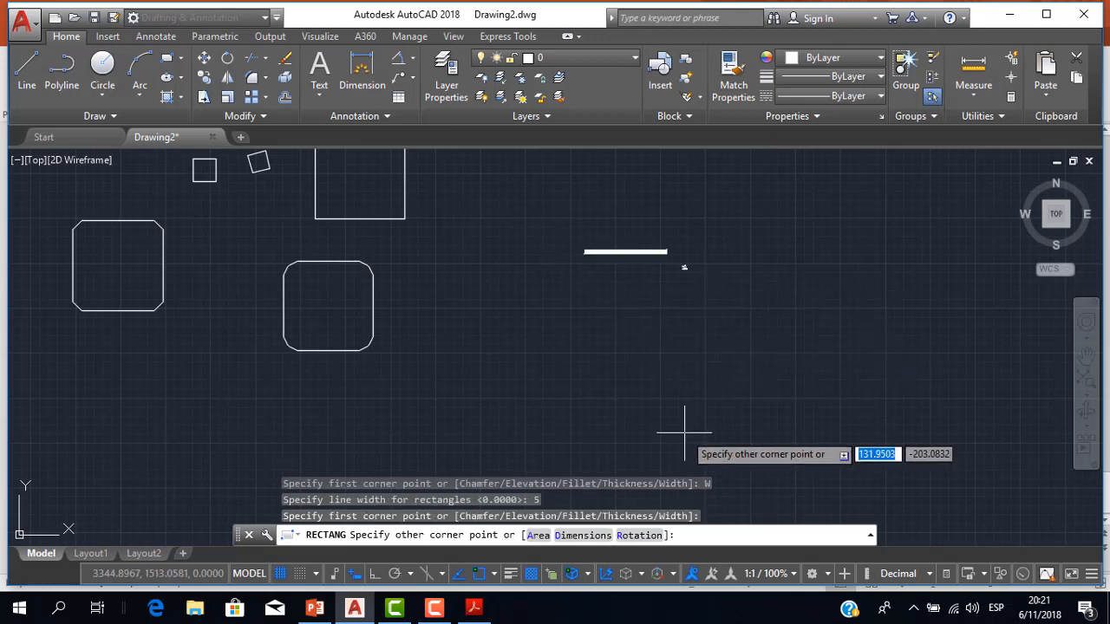
key(Down)
key(Return)
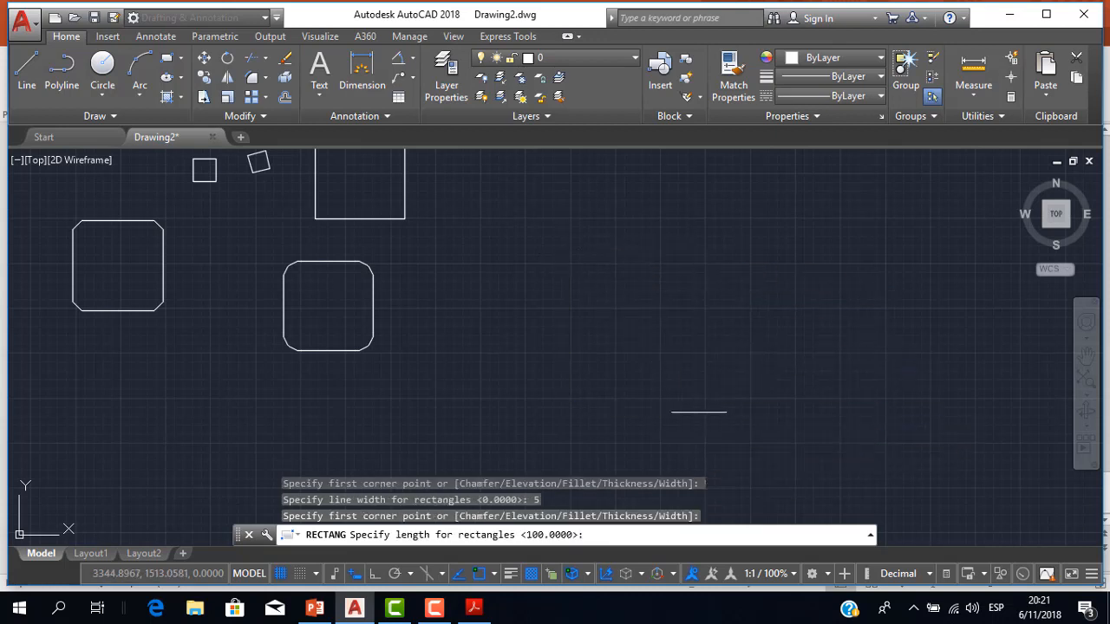
text(100)
key(Return)
text(100)
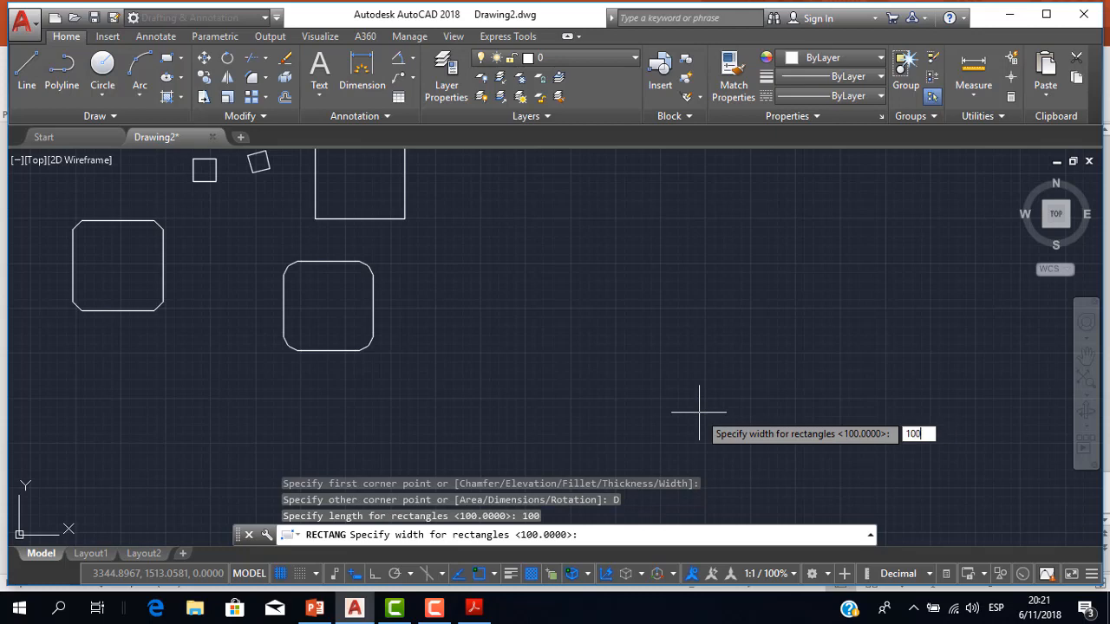
key(Return)
click(699, 411)
- Examine the thick-lined rectangle up close and compare it with the plain, rotated, chamfered and filleted rectangles
scroll(592, 274, up, 4)
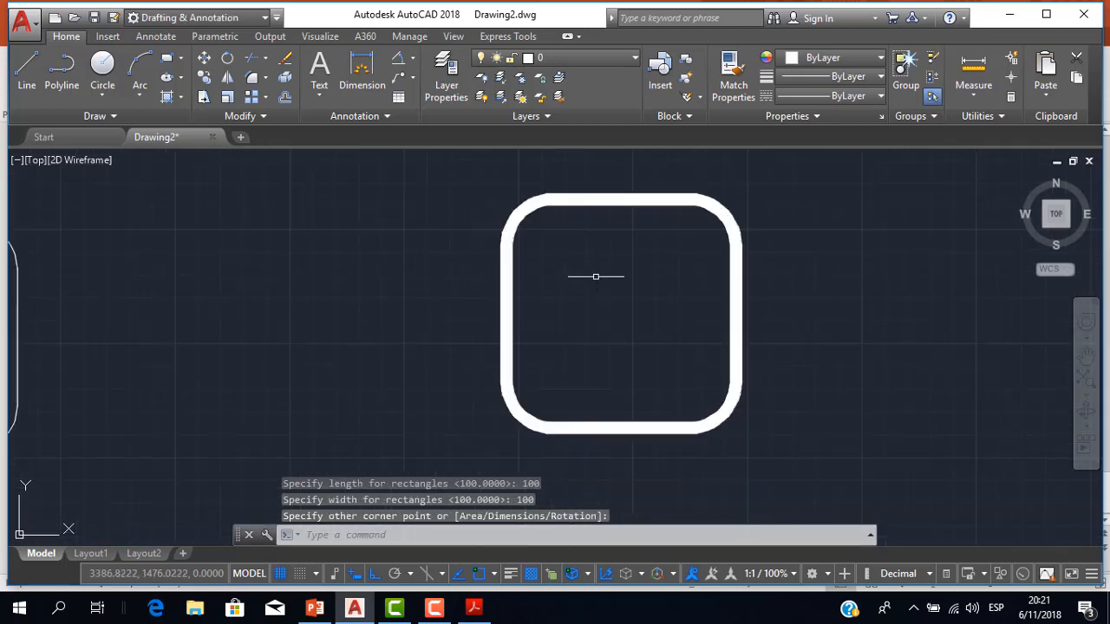
middle_drag(592, 275, 635, 259)
scroll(515, 315, down, 4)
scroll(612, 265, up, 2)
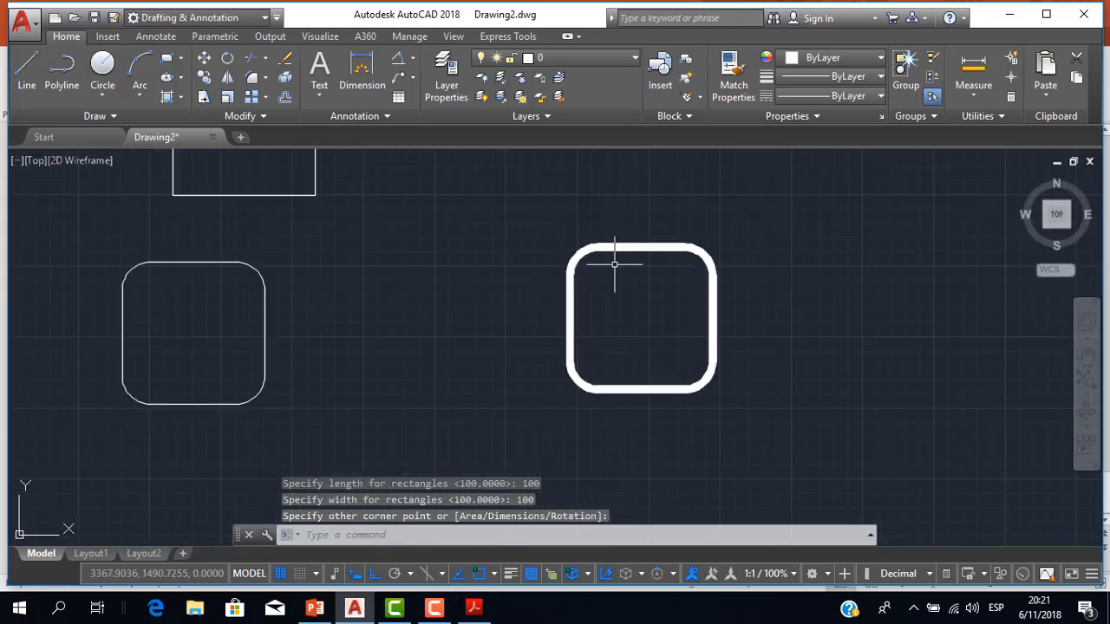
scroll(600, 267, down, 5)
scroll(532, 252, up, 6)
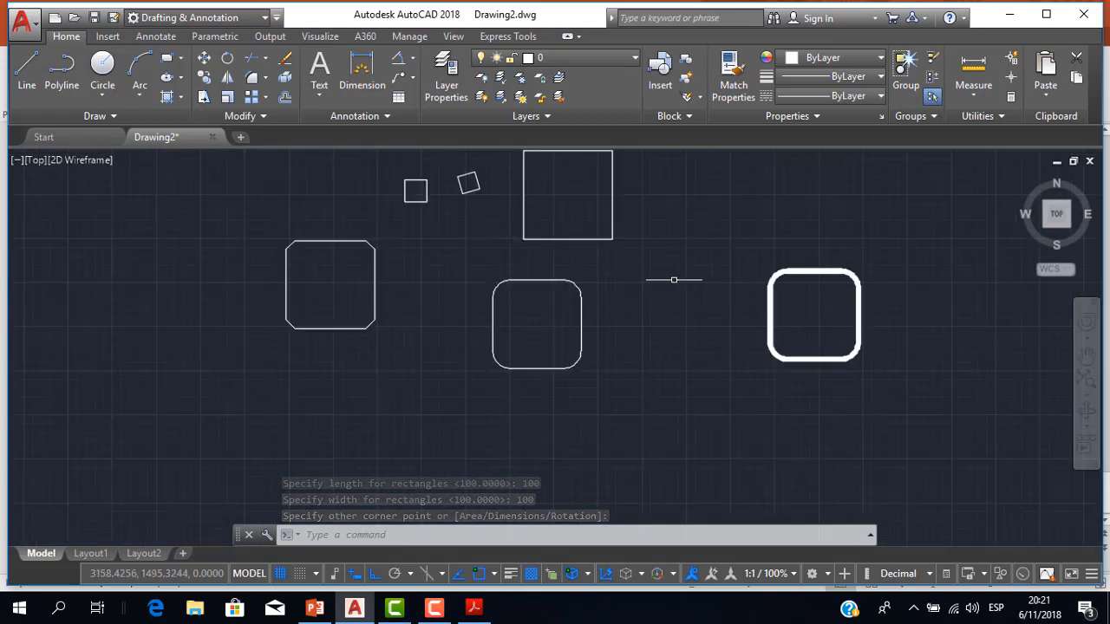
scroll(673, 282, down, 2)
middle_drag(664, 280, 585, 307)
scroll(676, 279, up, 2)
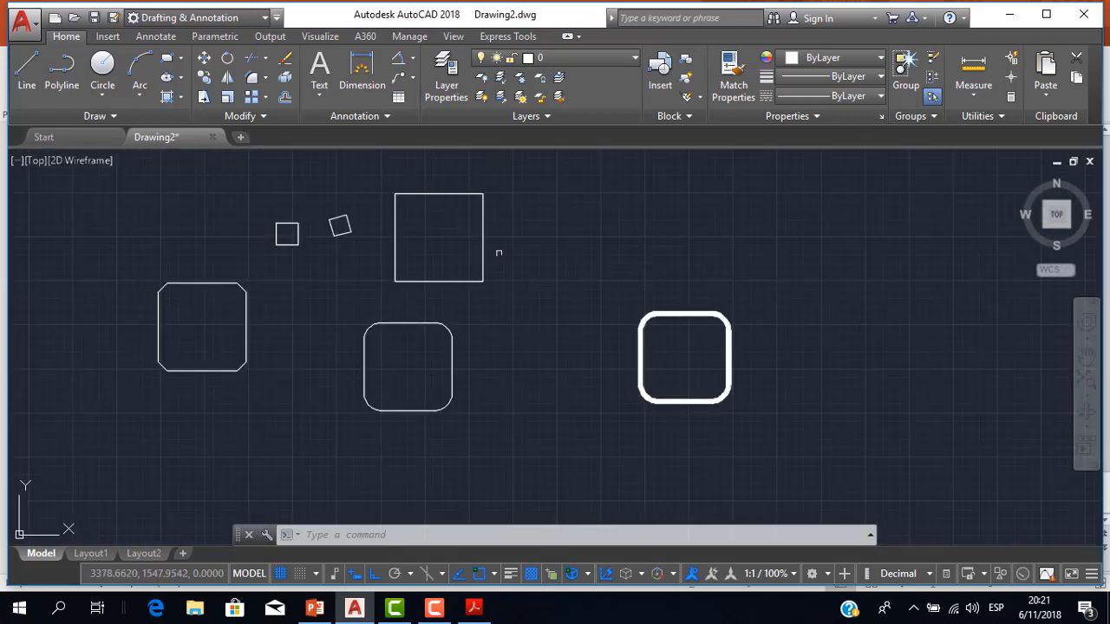
scroll(470, 237, up, 4)
middle_drag(471, 237, 546, 285)
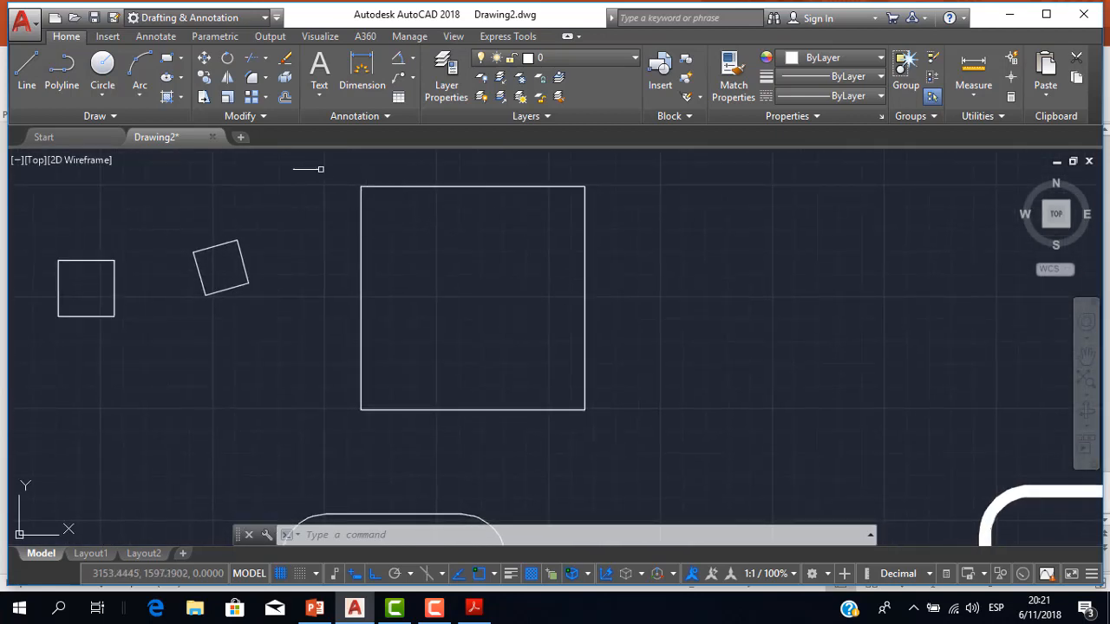
scroll(625, 313, down, 5)
scroll(719, 357, up, 3)
scroll(722, 379, up, 2)
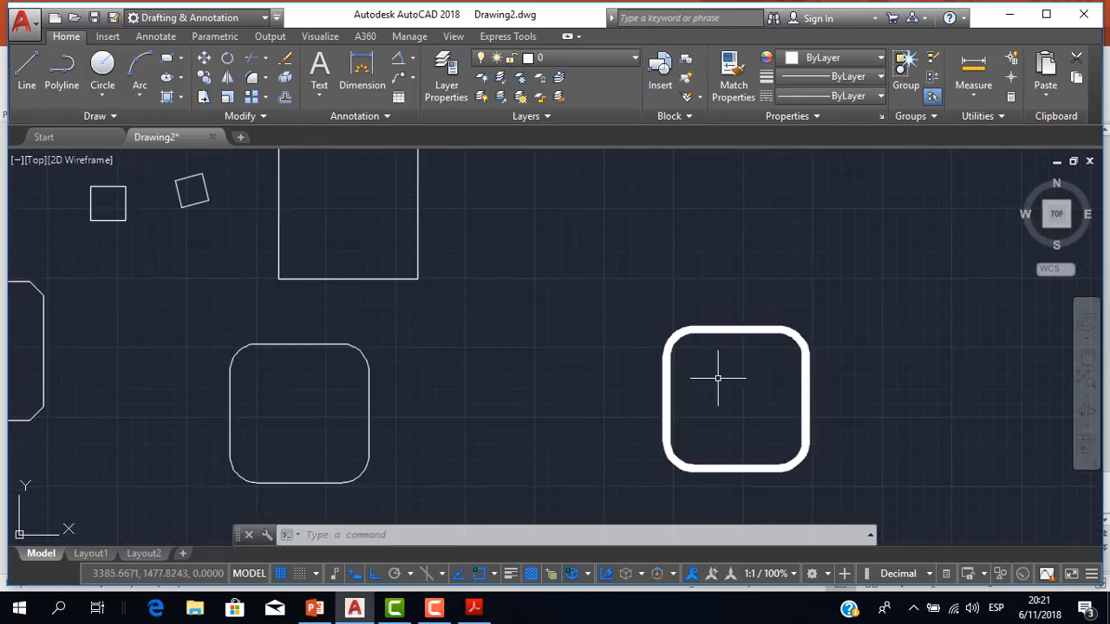
scroll(718, 379, down, 4)
scroll(716, 376, up, 4)
scroll(716, 377, down, 4)
middle_drag(662, 351, 691, 368)
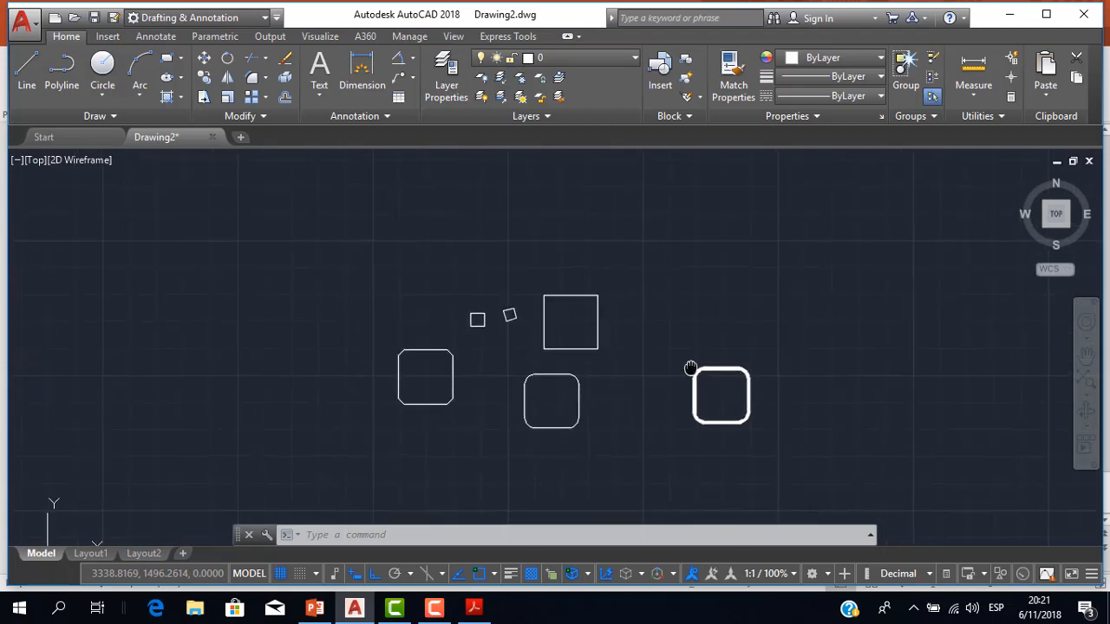
scroll(650, 329, up, 4)
scroll(632, 295, down, 2)
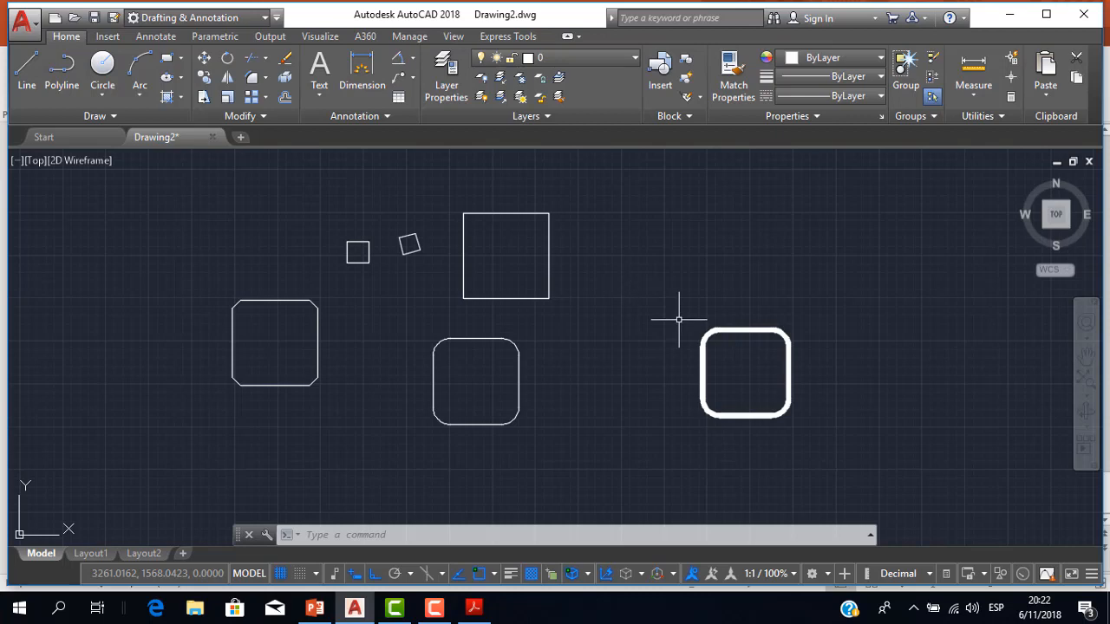
scroll(689, 315, up, 1)
scroll(689, 317, down, 1)
mouse_move(702, 319)
middle_down()
mouse_move(619, 302)
mouse_move(672, 300)
middle_up()
scroll(619, 302, up, 1)
scroll(616, 298, down, 1)
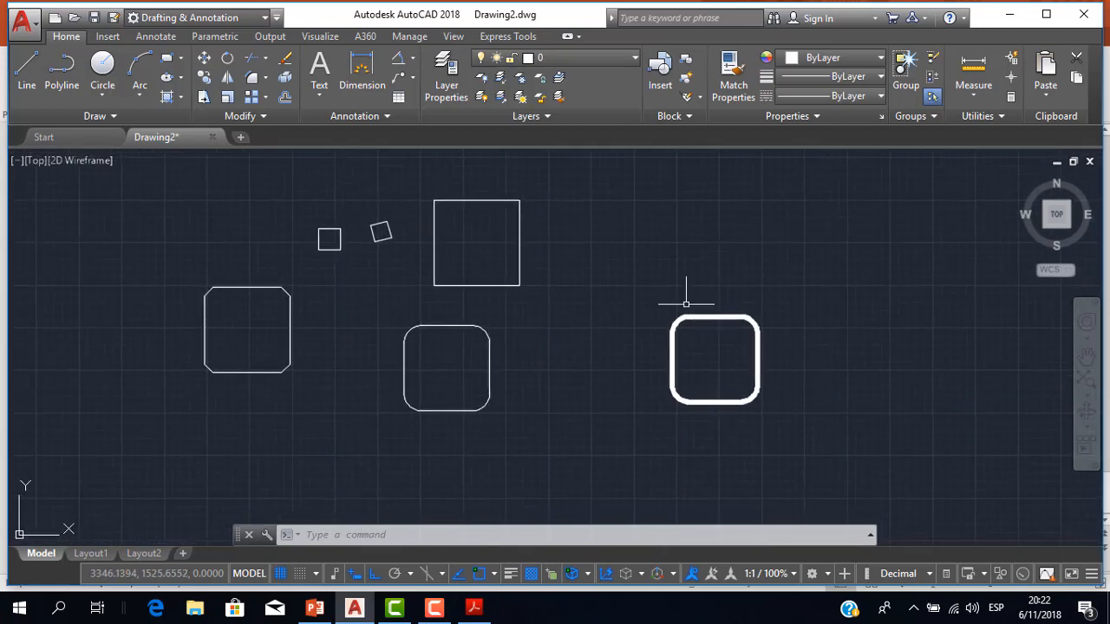
- Start a new rectangle and reset its line width to 0
click(168, 58)
middle_drag(530, 281, 524, 316)
key(Down)
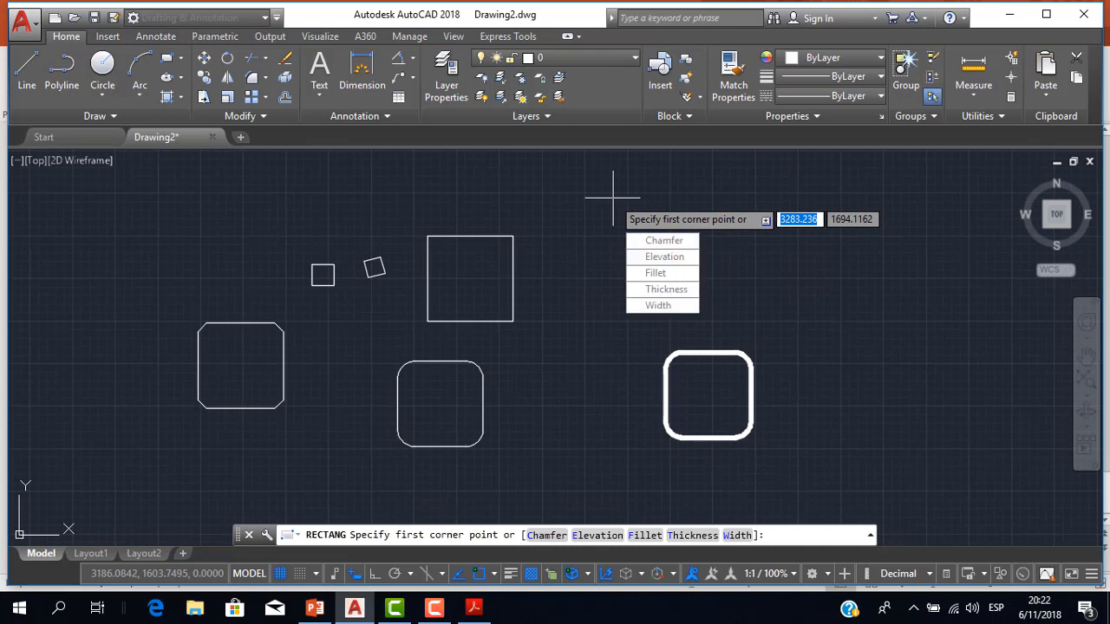
key(Return)
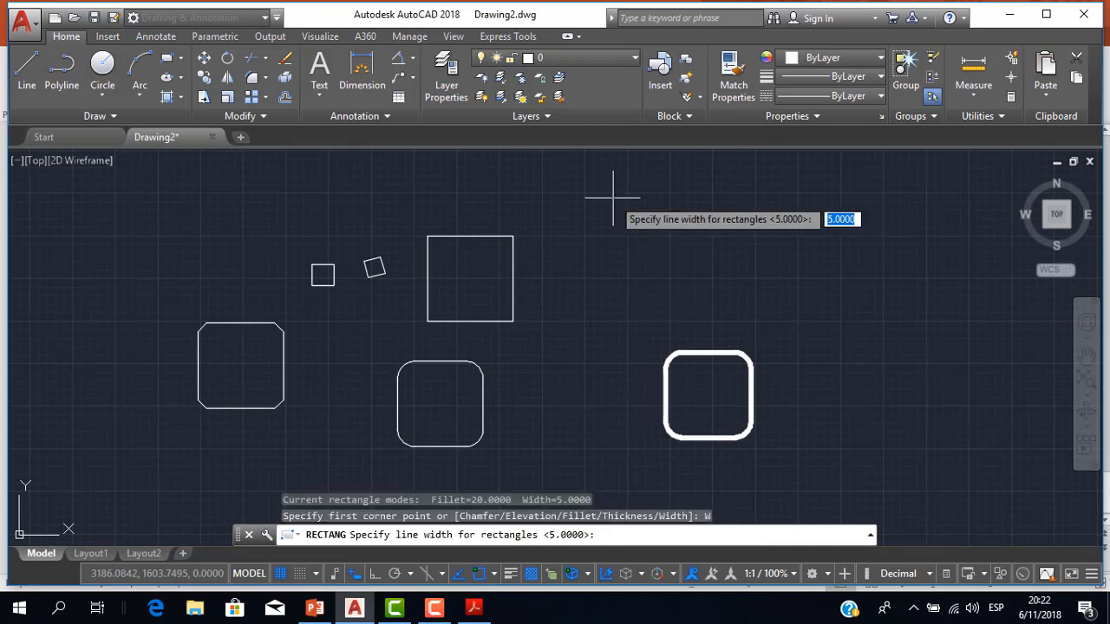
text(0)
key(Return)
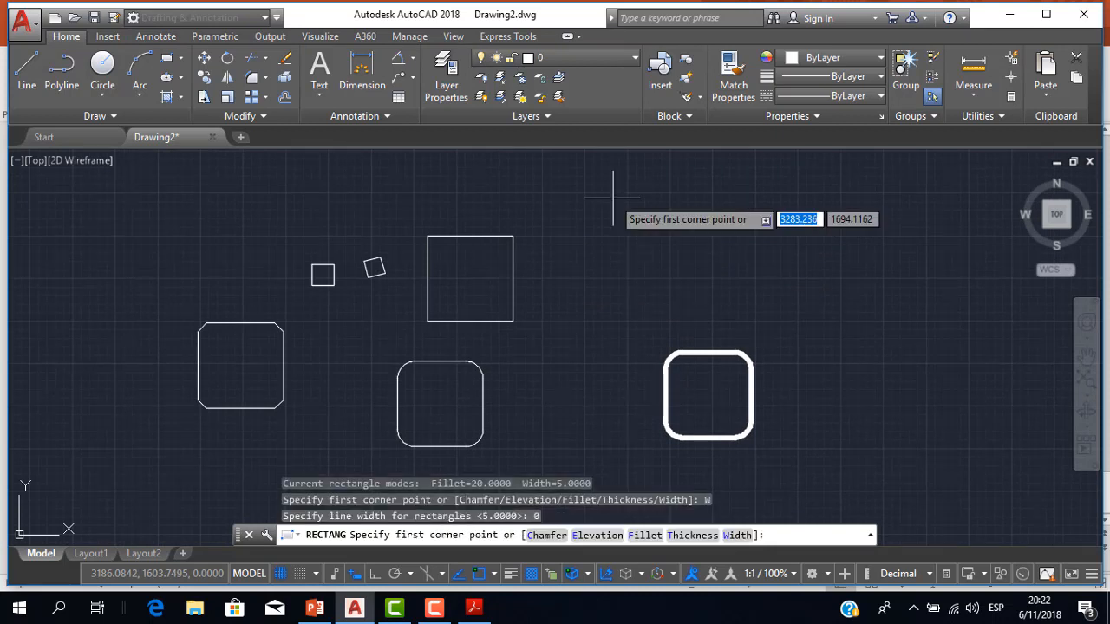
- Reset the rectangle's fillet radius to 0
key(Down)
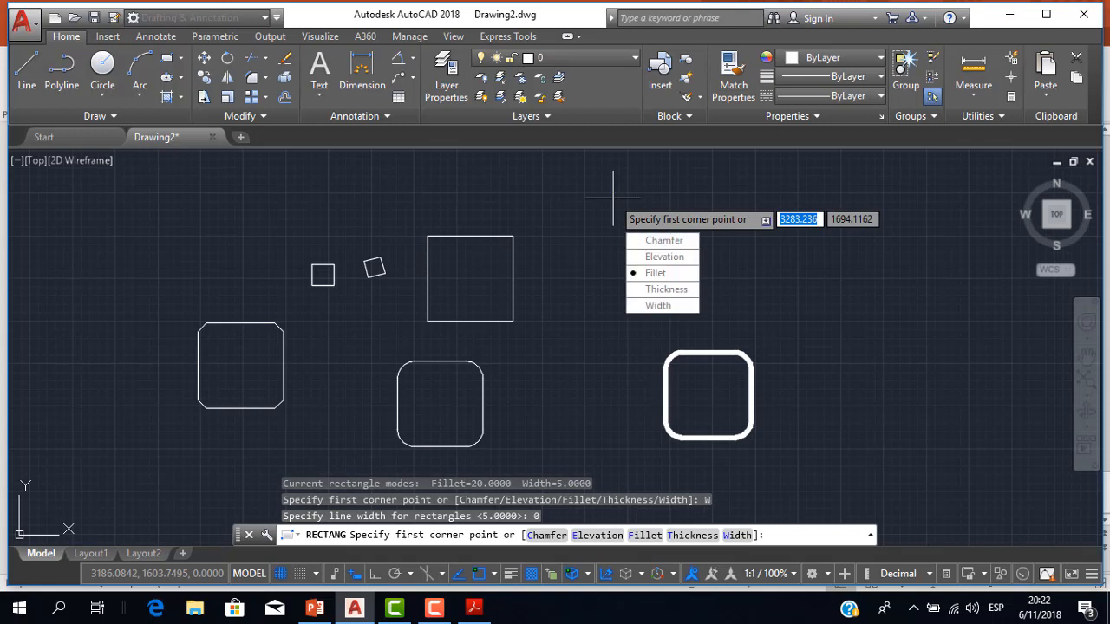
key(Return)
text(0)
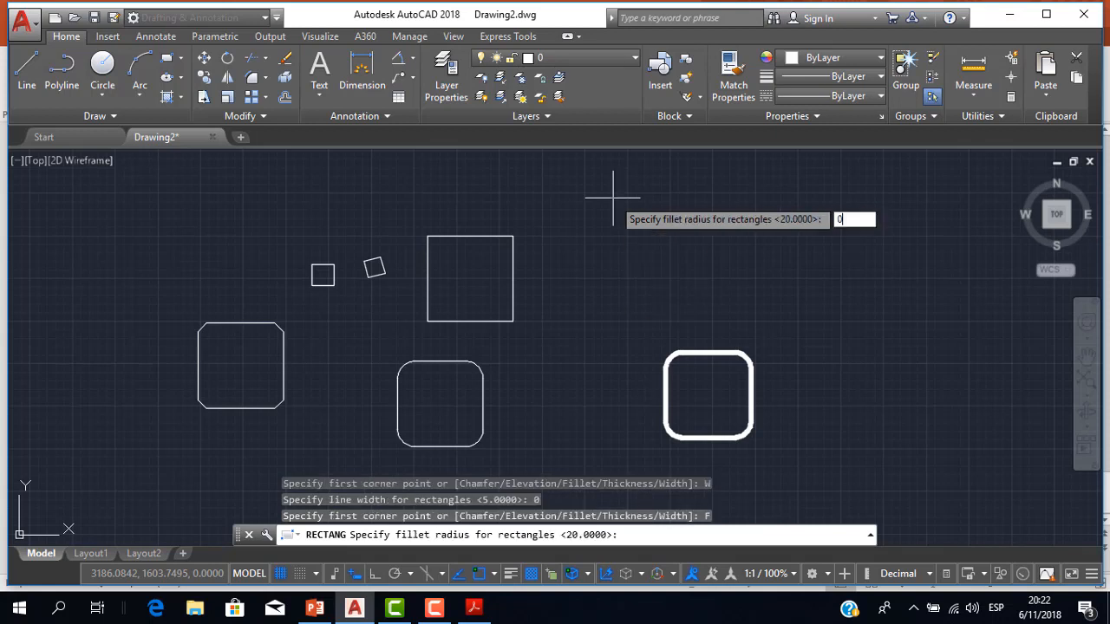
key(Return)
- Place a plain rectangle above the thick-lined one, defined by dimensions with length 20 and width 20
click(625, 190)
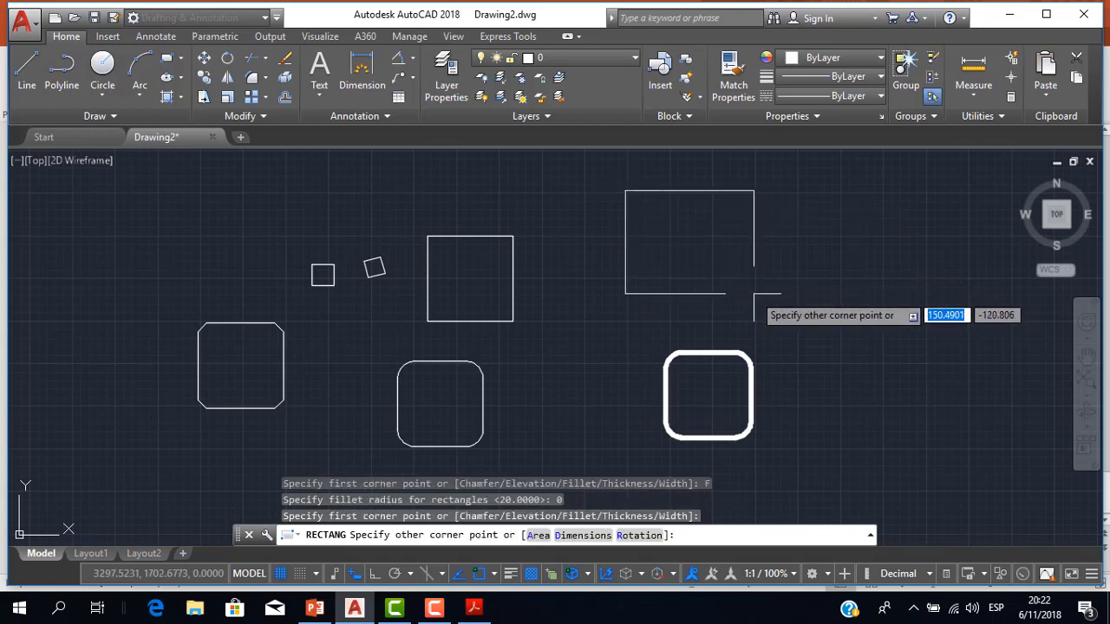
key(Down)
key(Down)
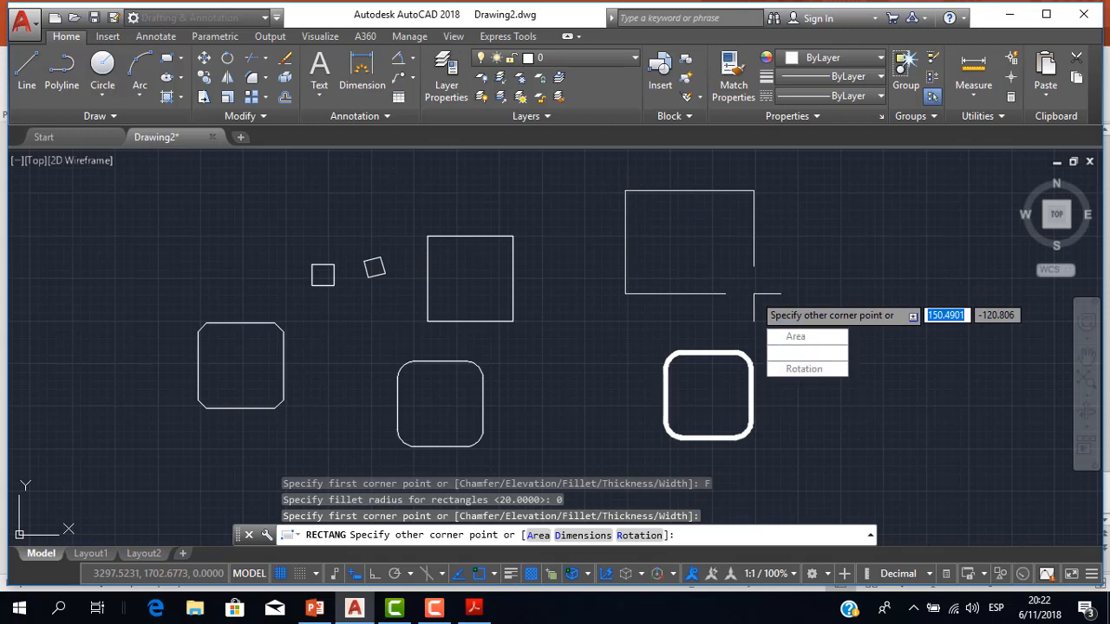
key(Return)
text(20)
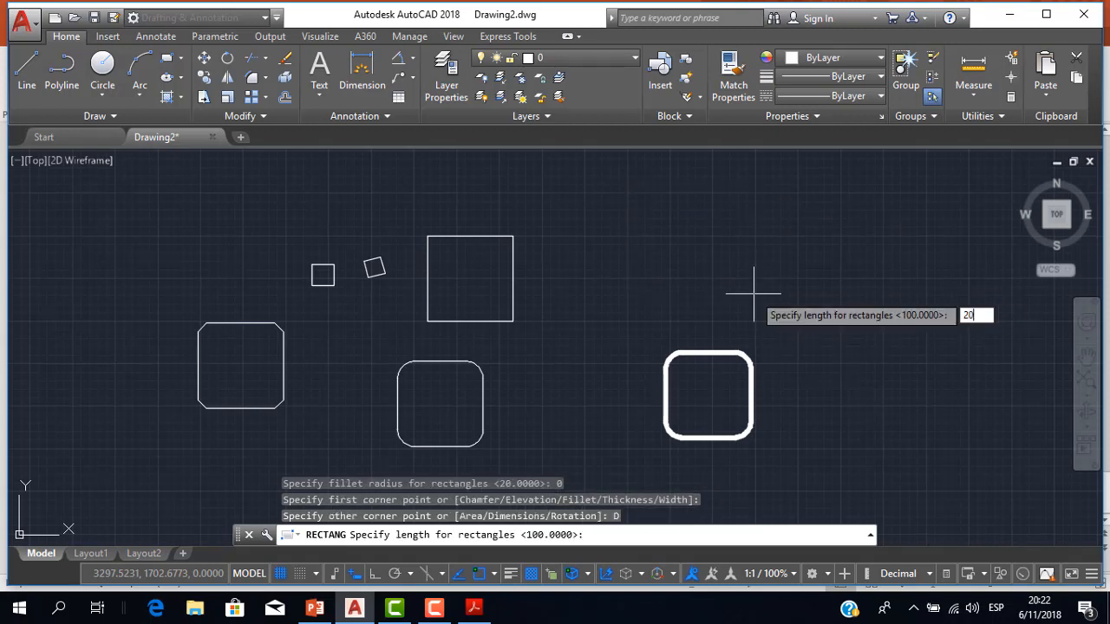
key(Return)
text(20)
key(Return)
click(746, 292)
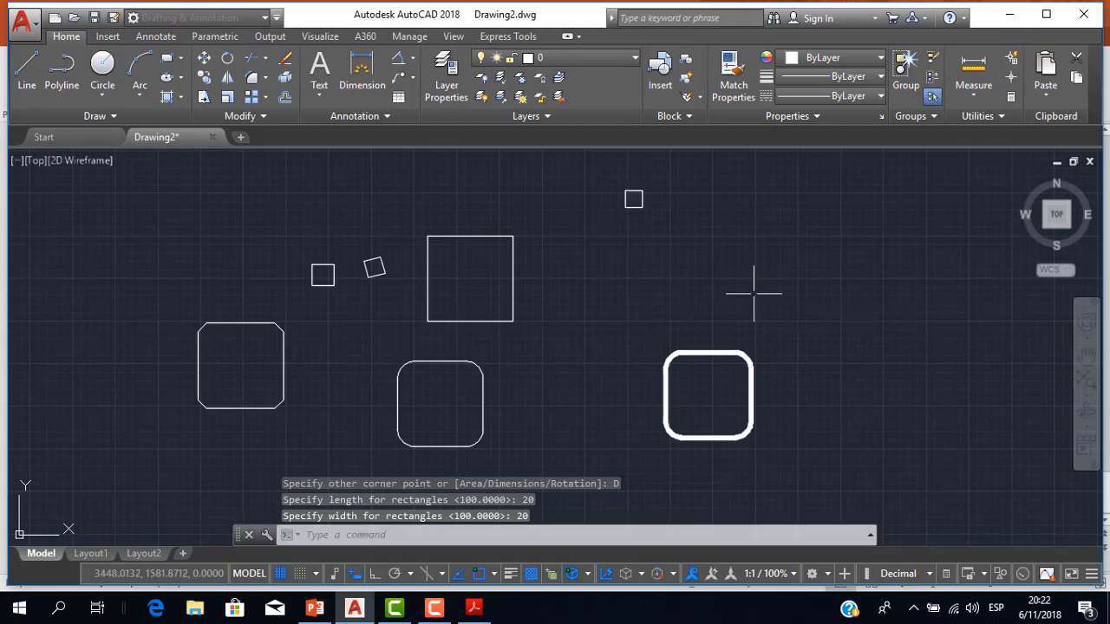
- Inspect the large plain square, the small new square and the filleted rectangle by selecting each one briefly
scroll(528, 320, up, 2)
scroll(570, 285, down, 2)
middle_drag(570, 285, 673, 285)
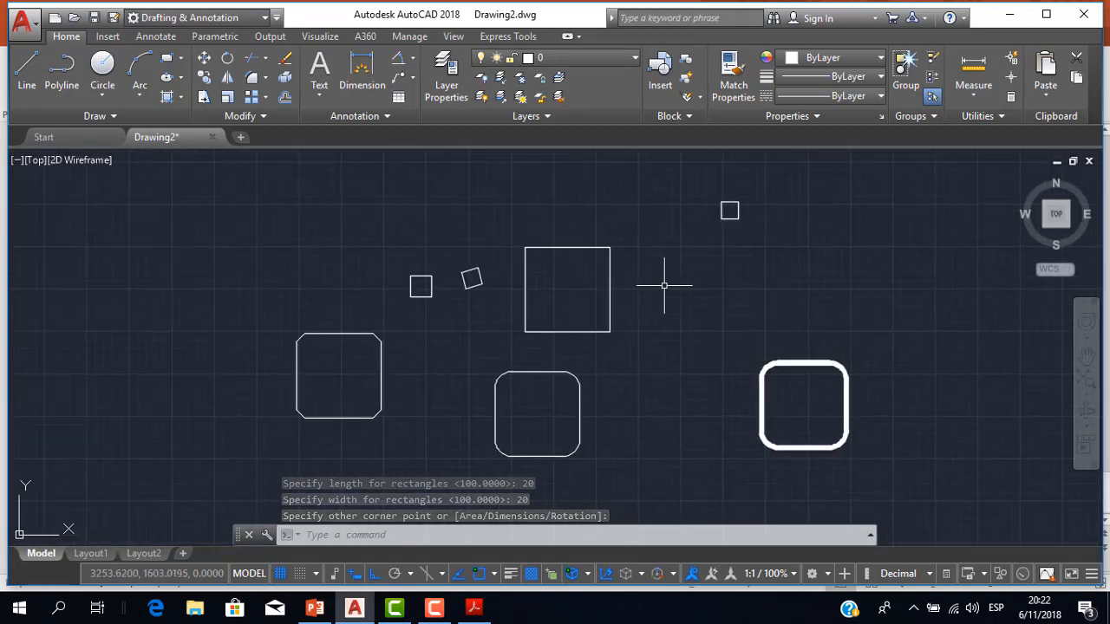
scroll(607, 280, down, 2)
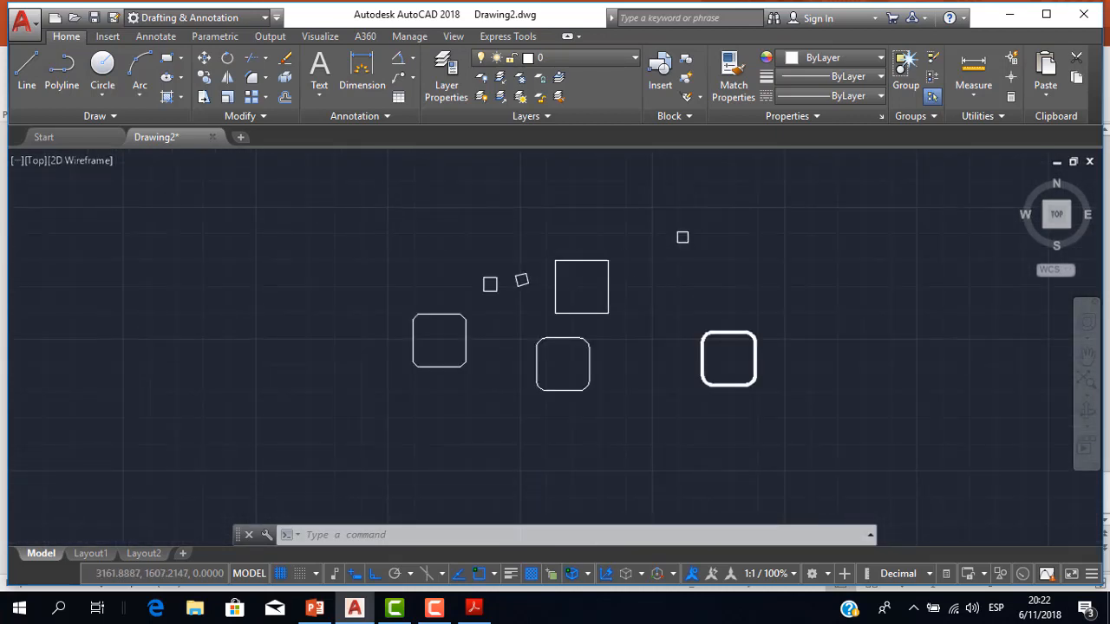
scroll(701, 255, up, 2)
scroll(603, 224, up, 2)
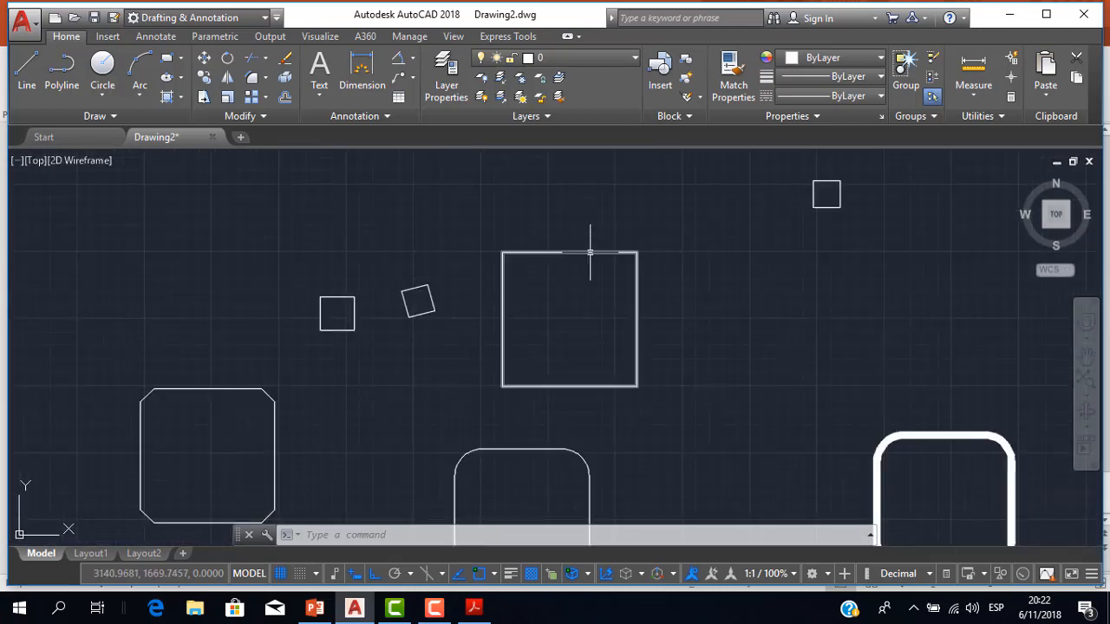
click(589, 251)
scroll(688, 329, down, 2)
middle_drag(736, 285, 700, 260)
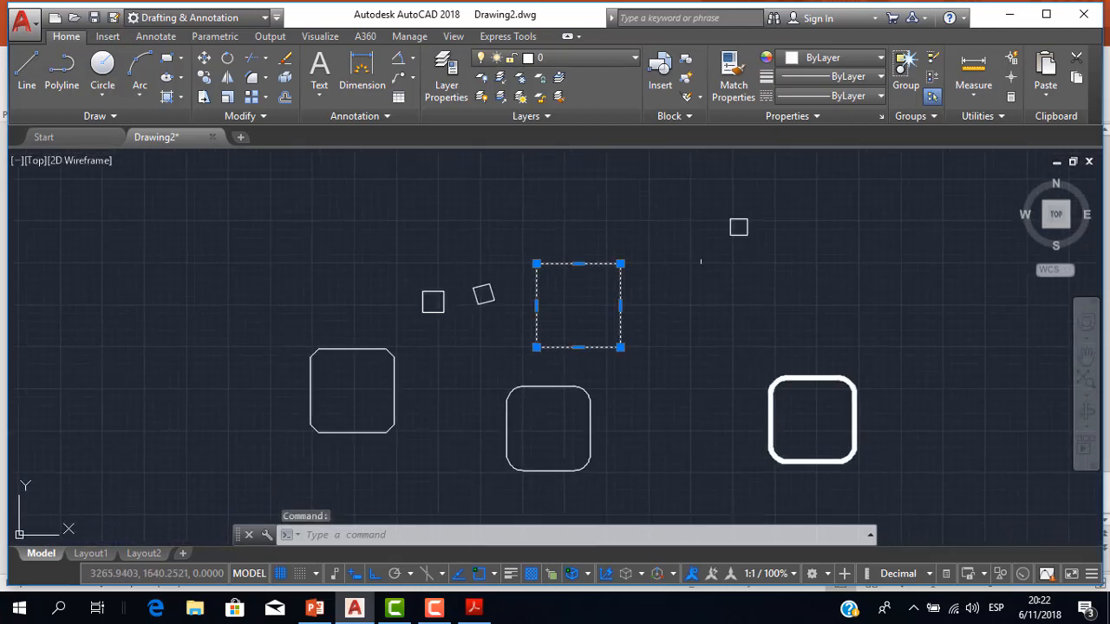
key(Escape)
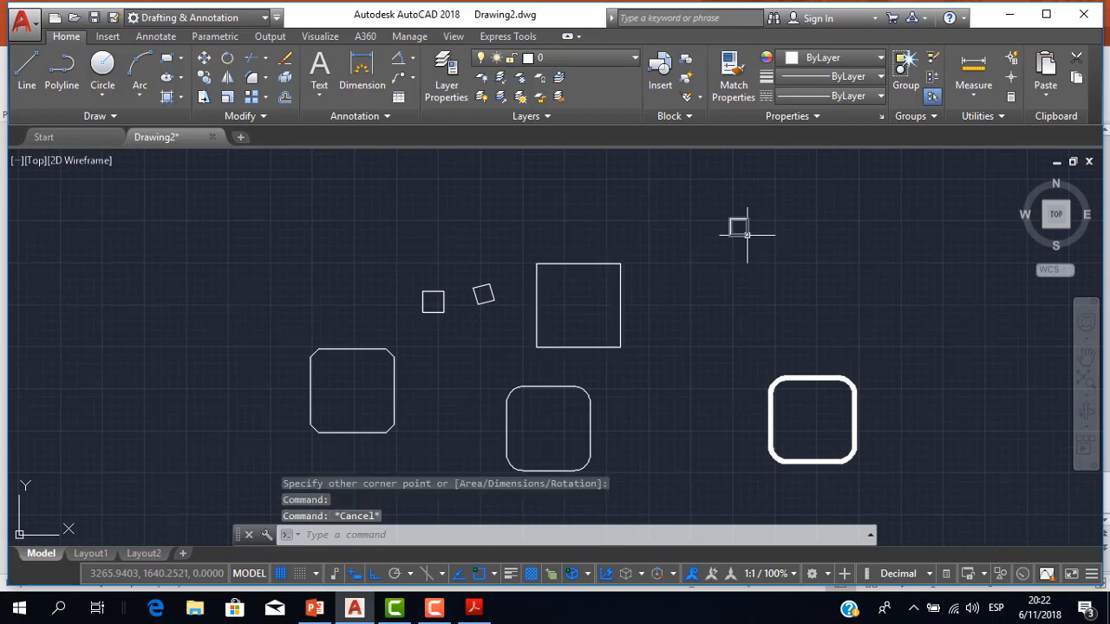
click(736, 229)
key(Escape)
click(560, 388)
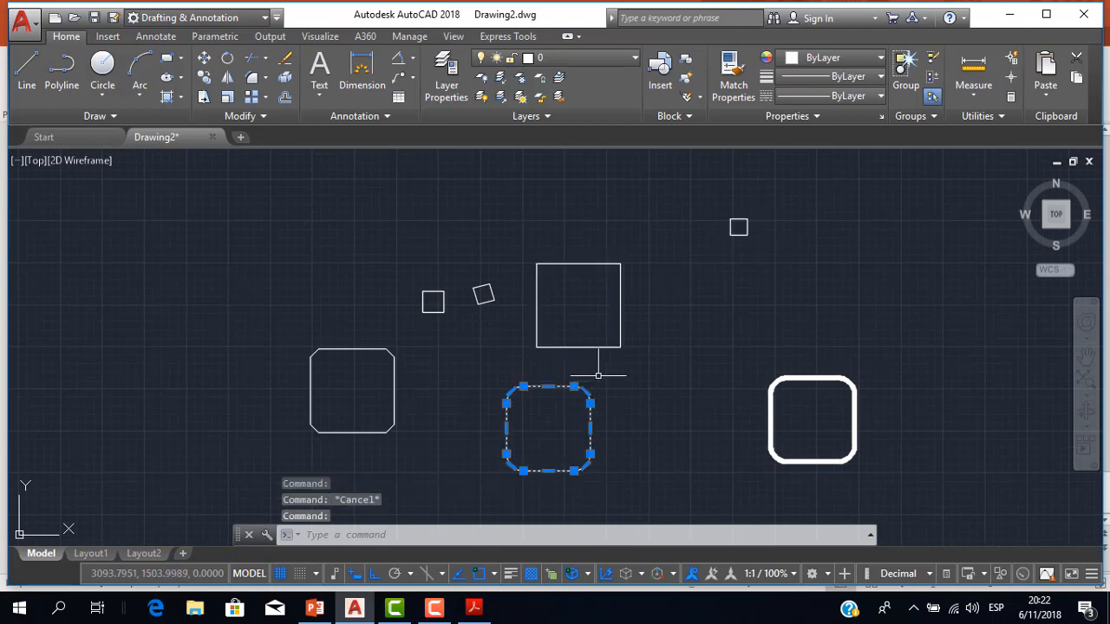
key(Escape)
- Examine the chamfered, rotated, filleted and thick-lined rectangles up close and as a whole group
middle_drag(449, 348, 563, 312)
scroll(471, 335, up, 1)
scroll(788, 426, down, 1)
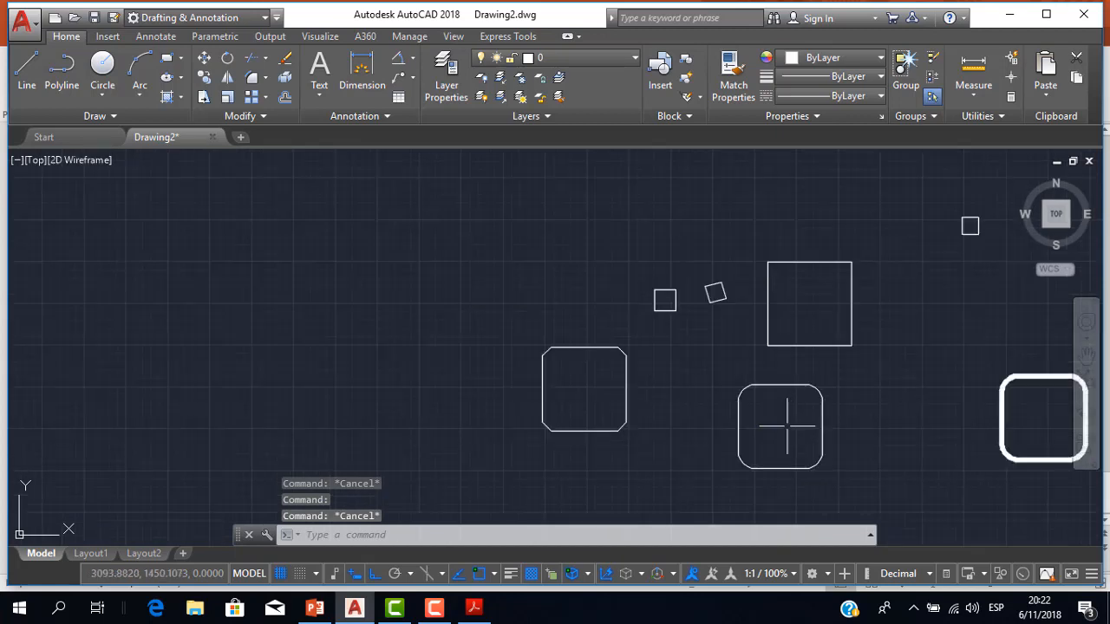
middle_drag(737, 405, 602, 387)
scroll(592, 280, up, 4)
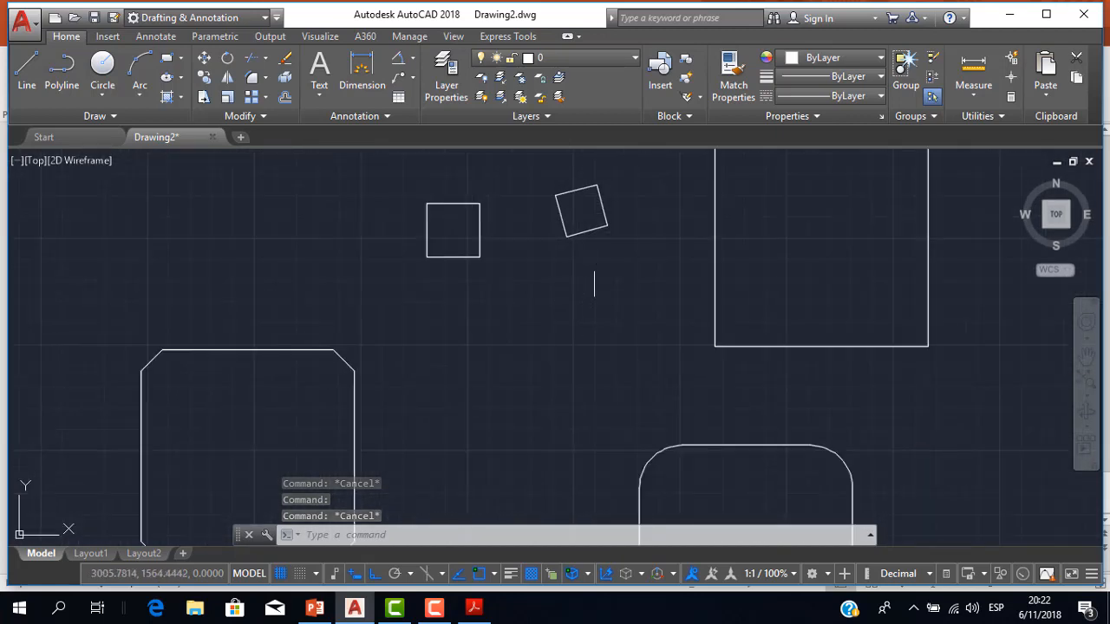
scroll(674, 357, down, 4)
middle_drag(1040, 376, 842, 367)
scroll(728, 355, up, 3)
scroll(700, 358, down, 3)
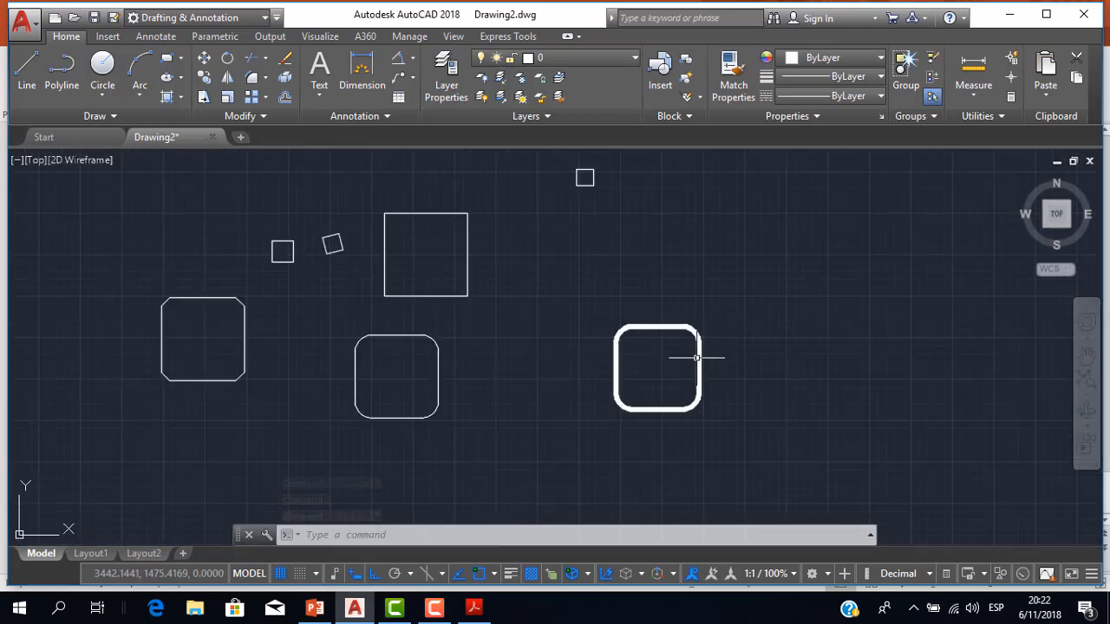
scroll(697, 357, down, 4)
scroll(632, 334, up, 2)
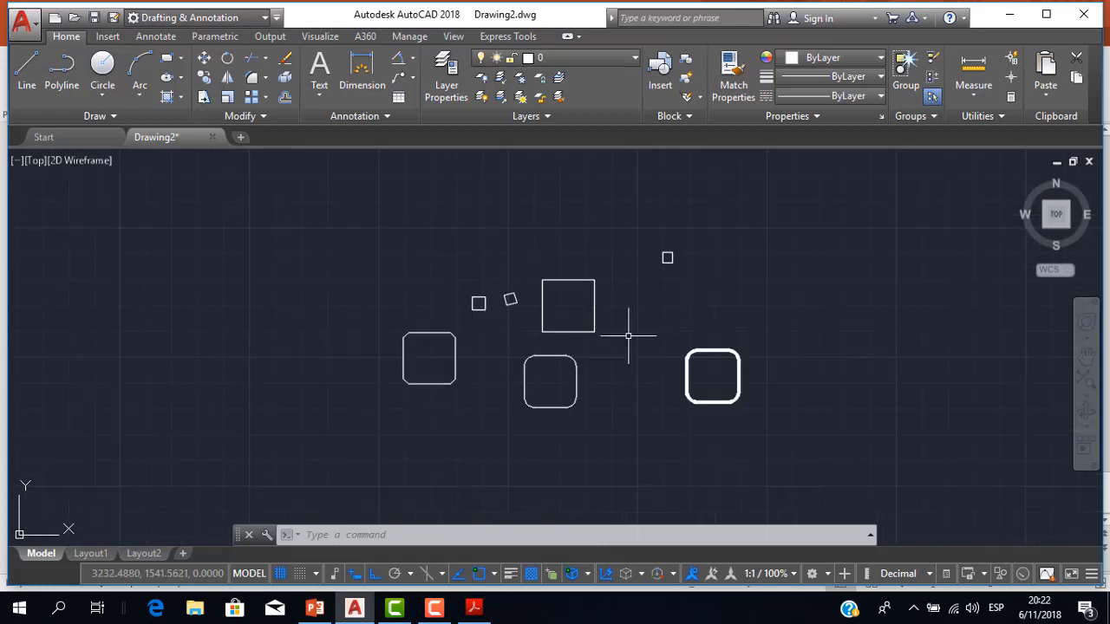
mouse_move(620, 338)
middle_down()
mouse_move(339, 292)
mouse_move(441, 285)
mouse_move(384, 314)
middle_up()
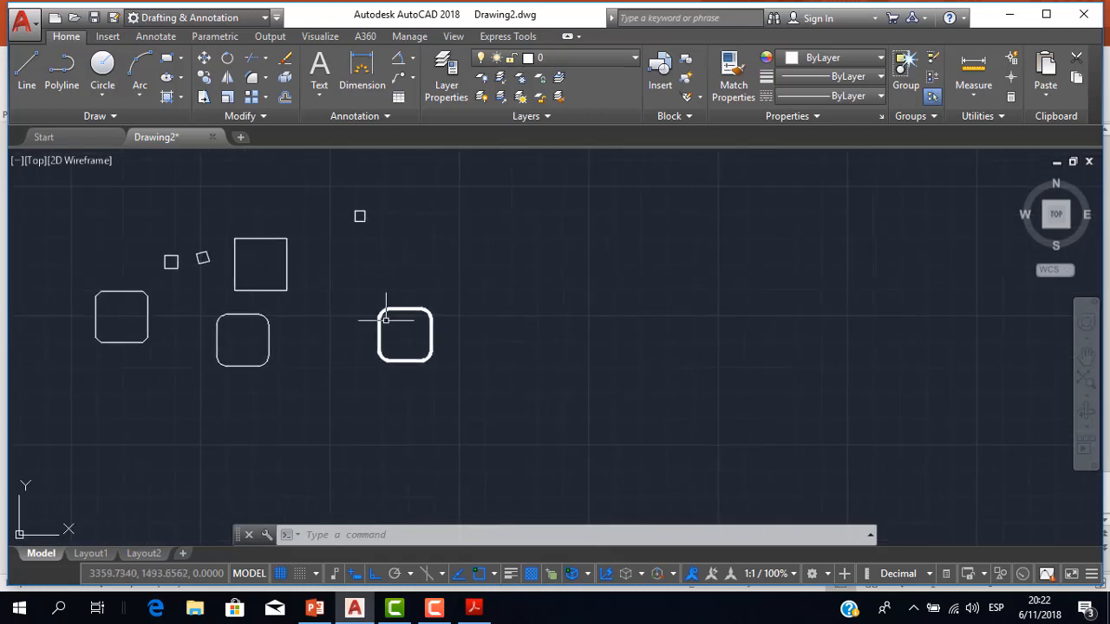
- Switch to PowerPoint and review the Rectangle and Polygon notes on slide 9, nudging their text box
click(315, 607)
drag(310, 192, 630, 384)
click(598, 451)
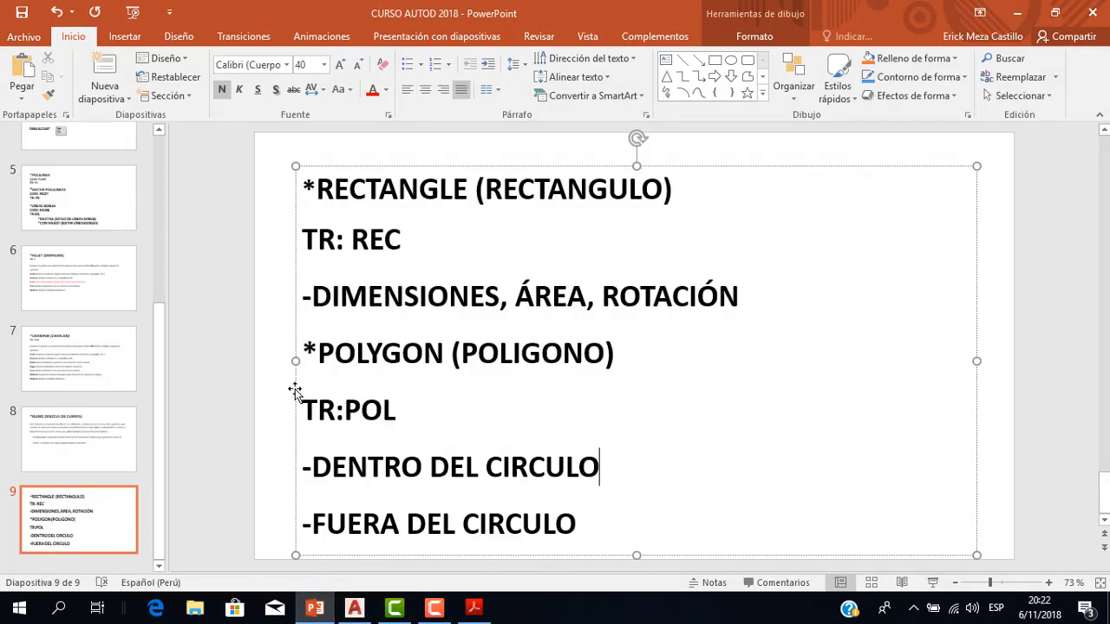
drag(297, 409, 307, 411)
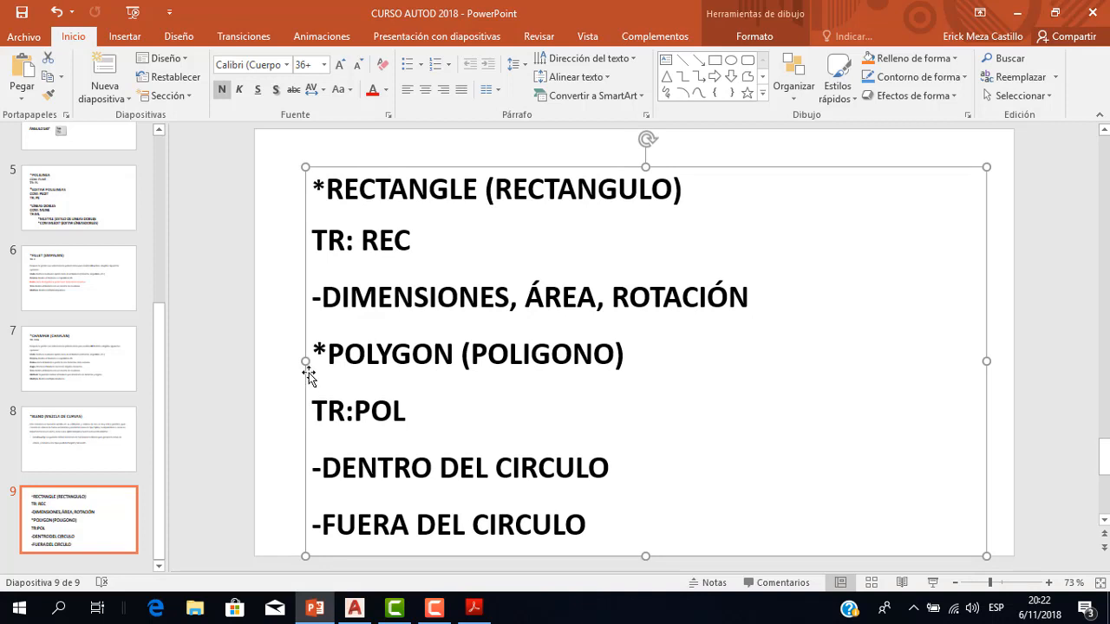
drag(307, 345, 293, 345)
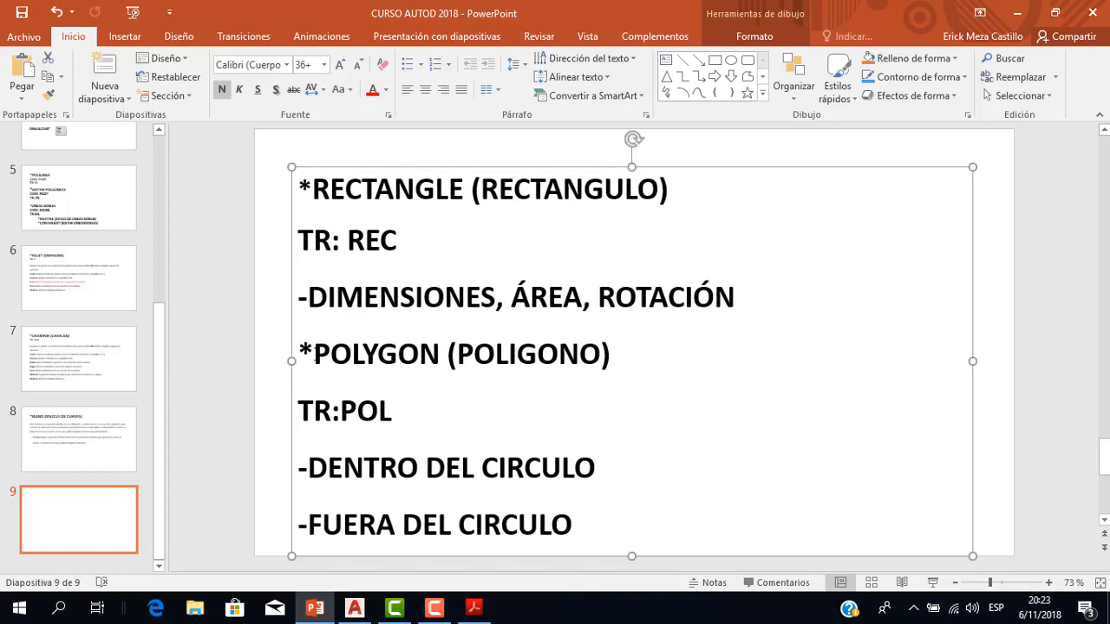
- Switch back to AutoCAD and look at the Rectangle and Polygon drawing commands and the empty area beside the thick-lined rectangle
click(355, 607)
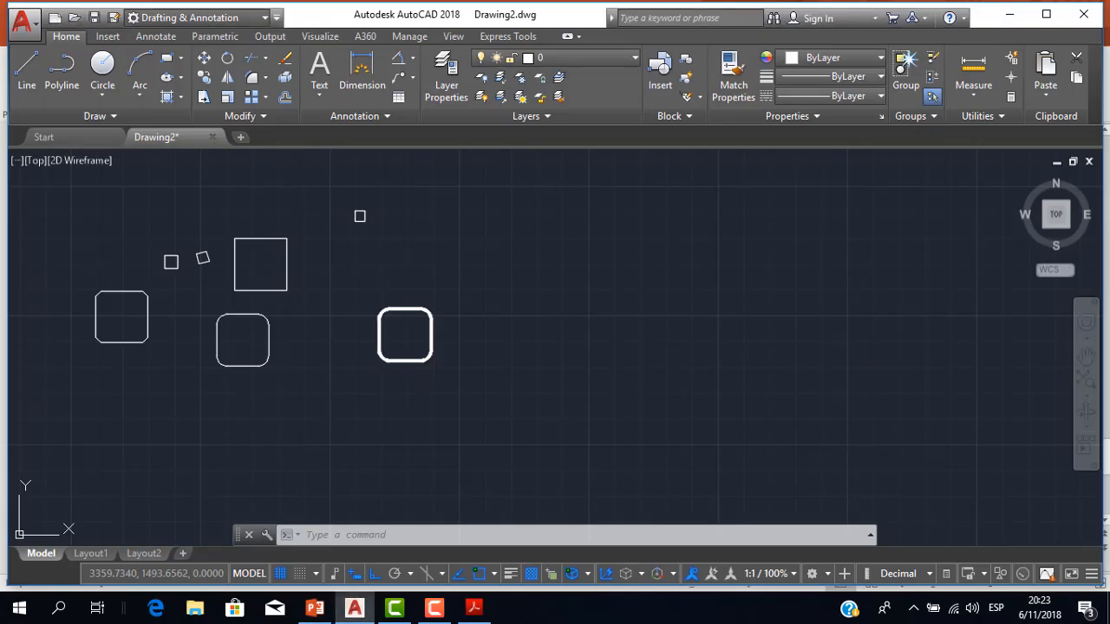
click(180, 58)
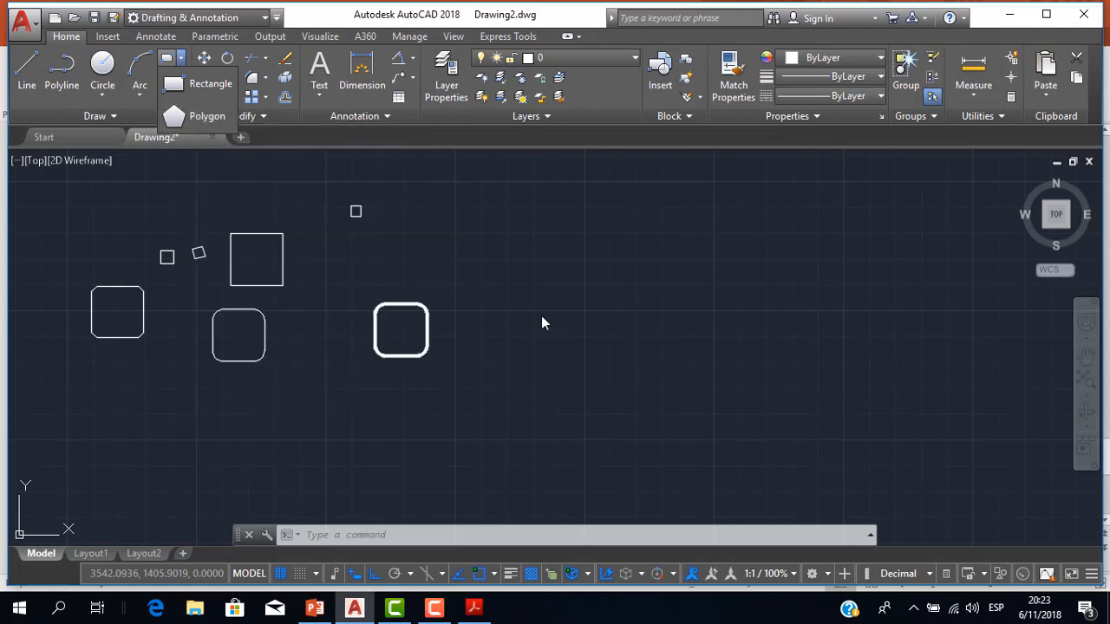
scroll(487, 298, up, 2)
scroll(415, 271, up, 2)
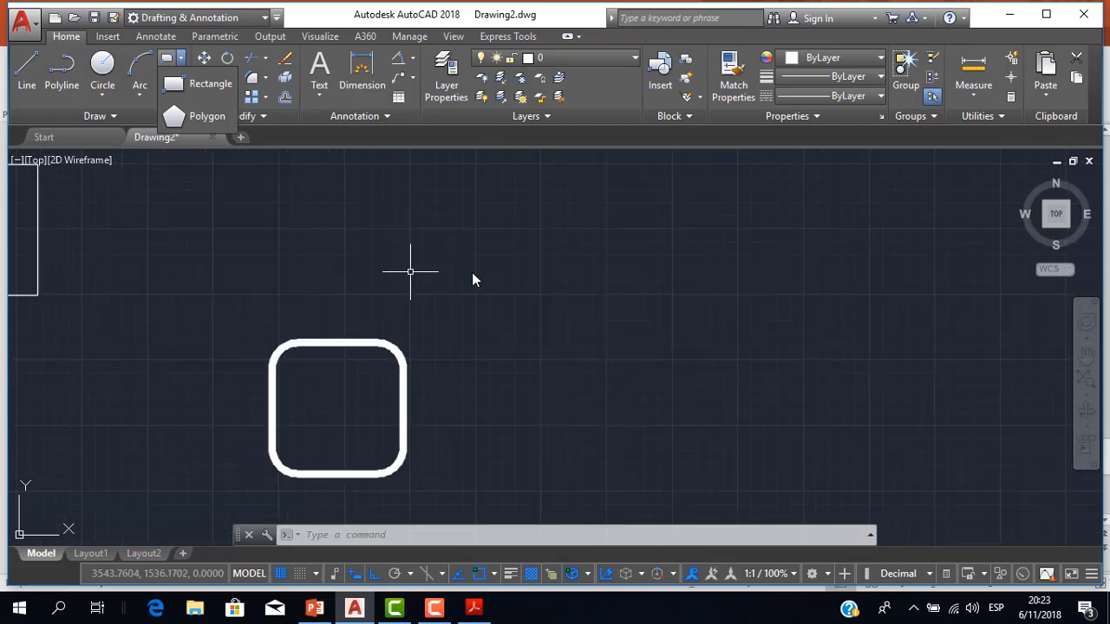
scroll(542, 299, down, 2)
middle_drag(524, 293, 445, 310)
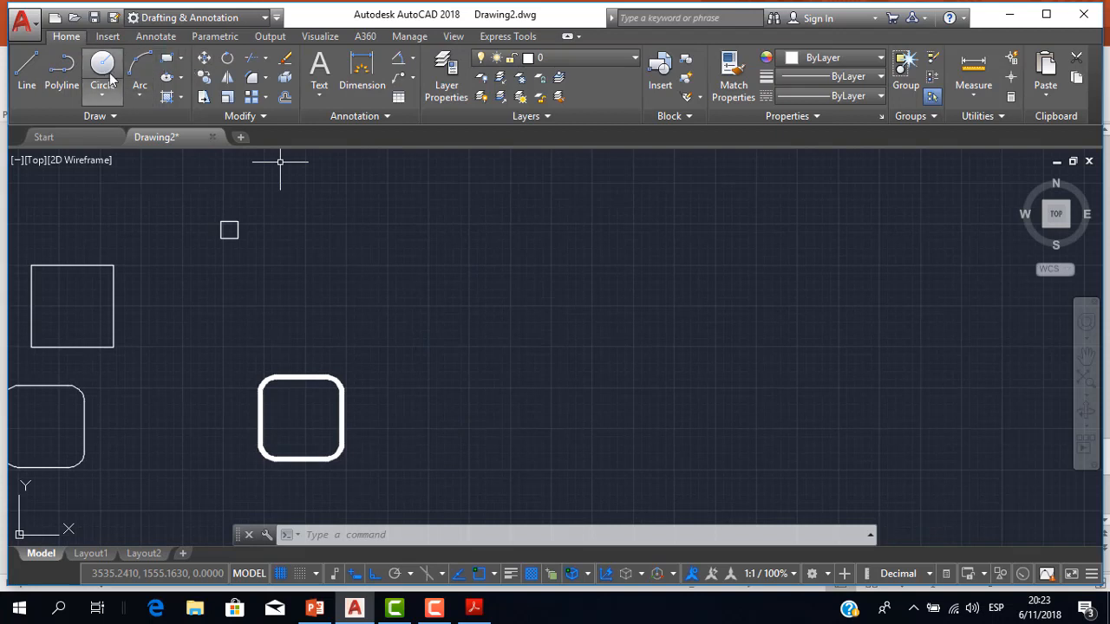
- Draw a circle of radius 50 in the empty area to the right of the rectangles
click(566, 287)
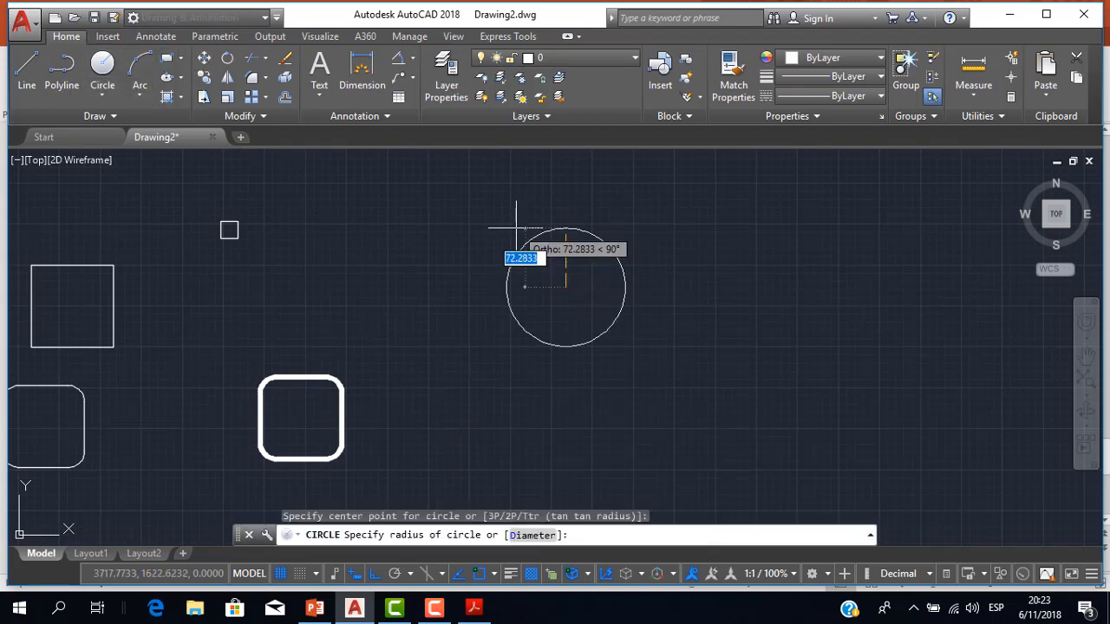
text(50)
key(Return)
scroll(558, 303, up, 4)
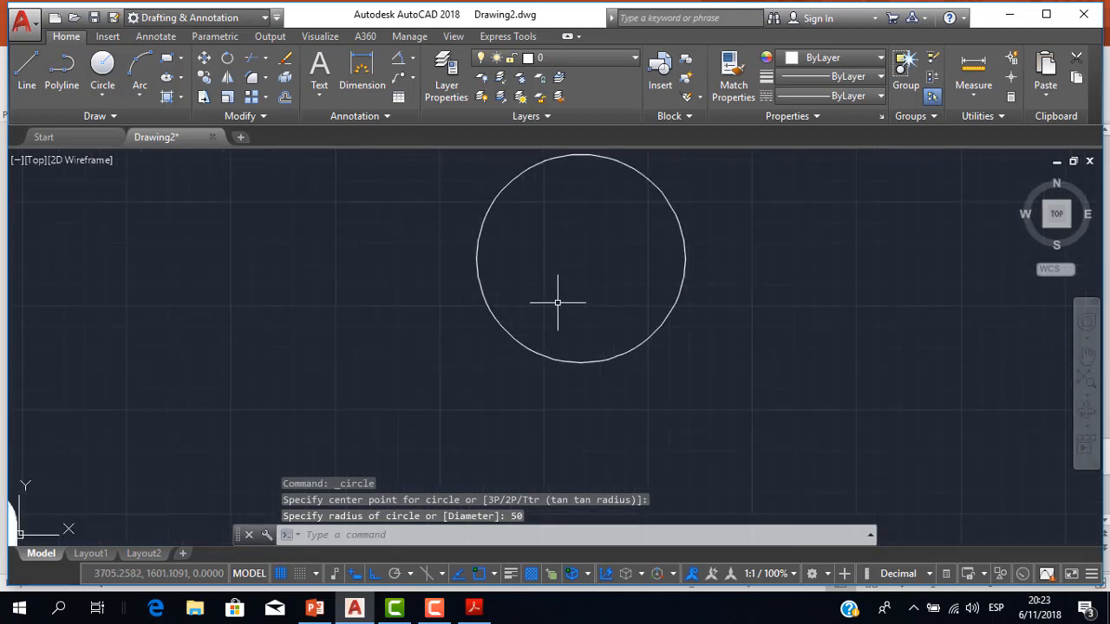
- Draw a second circle of radius 50 to the right of the first circle, at about the same height
middle_drag(557, 303, 396, 379)
click(100, 67)
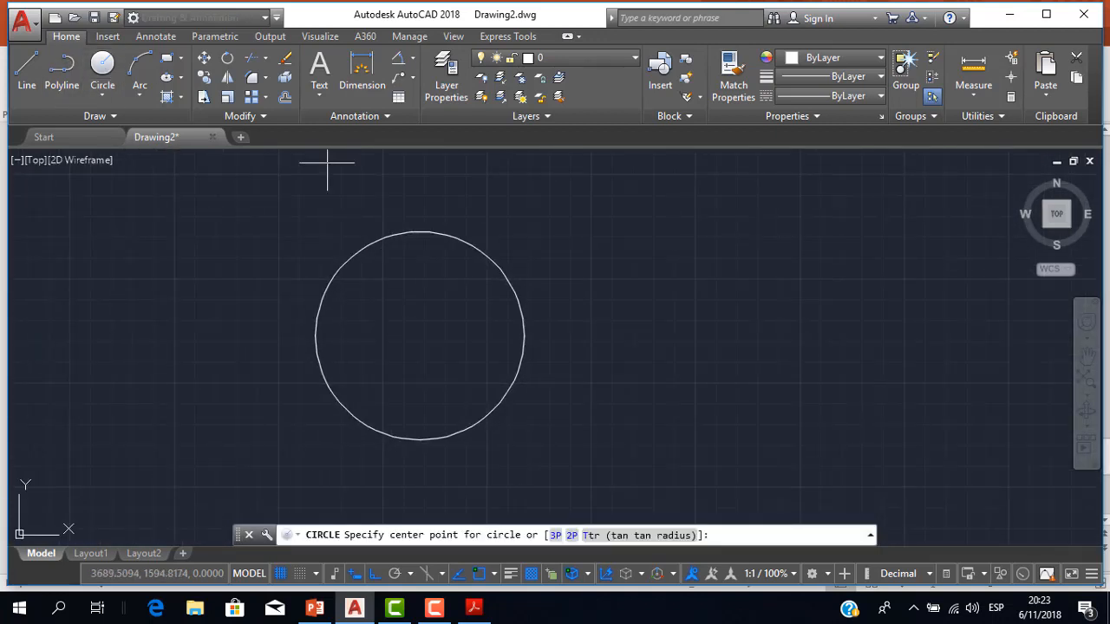
click(739, 331)
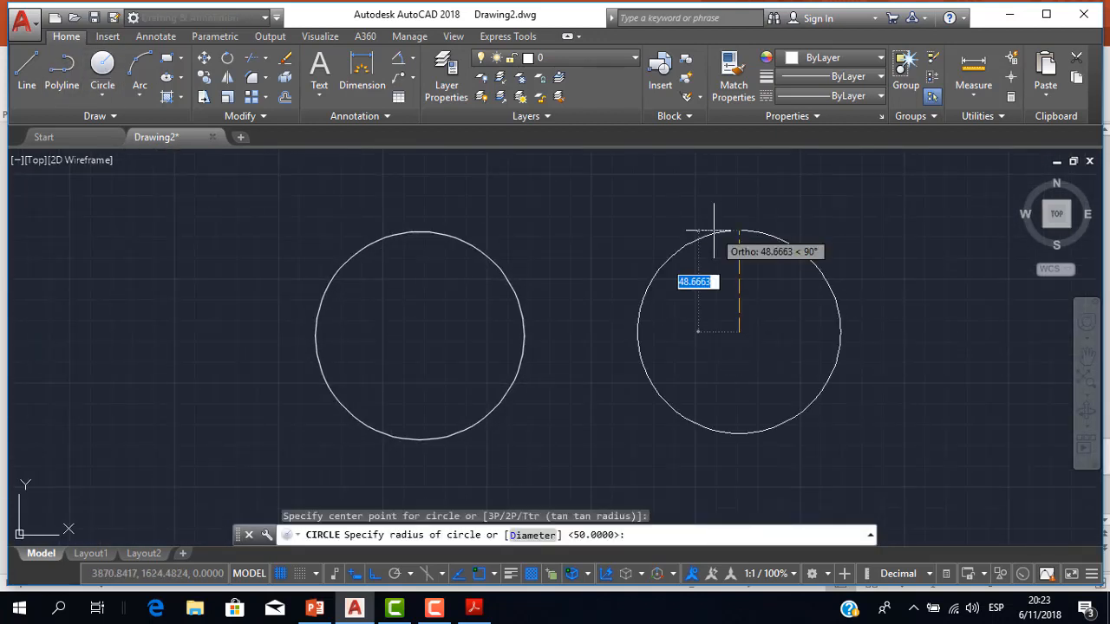
text(50)
key(Return)
- Draw a six-sided polygon centred on the first circle, inscribed in a circle of radius 50
scroll(718, 235, down, 3)
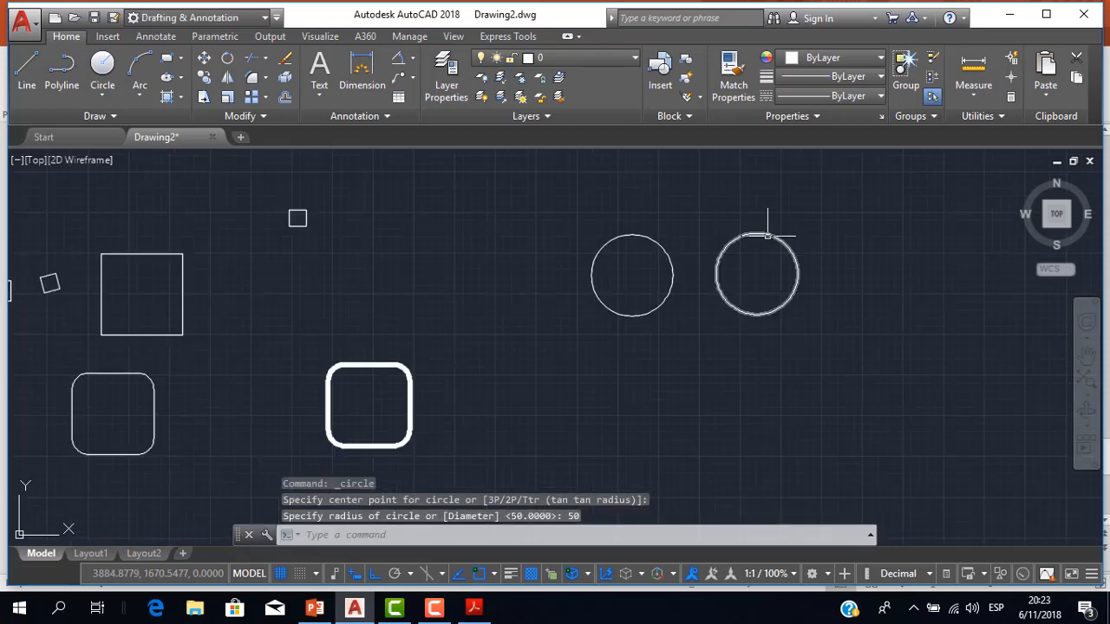
scroll(576, 273, up, 5)
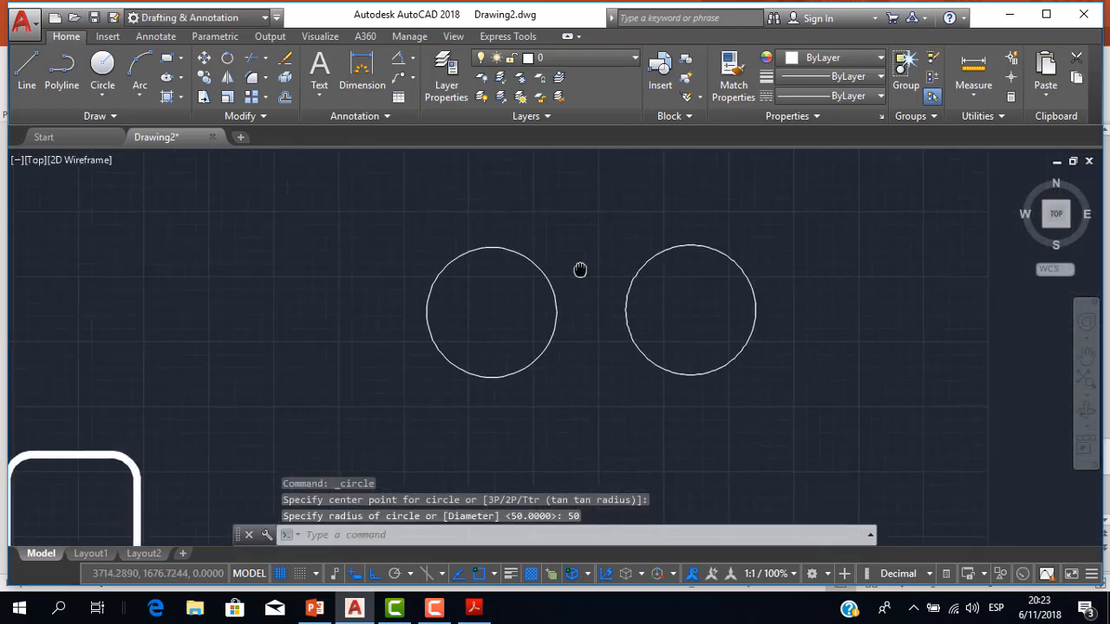
middle_drag(560, 278, 560, 280)
scroll(575, 293, down, 2)
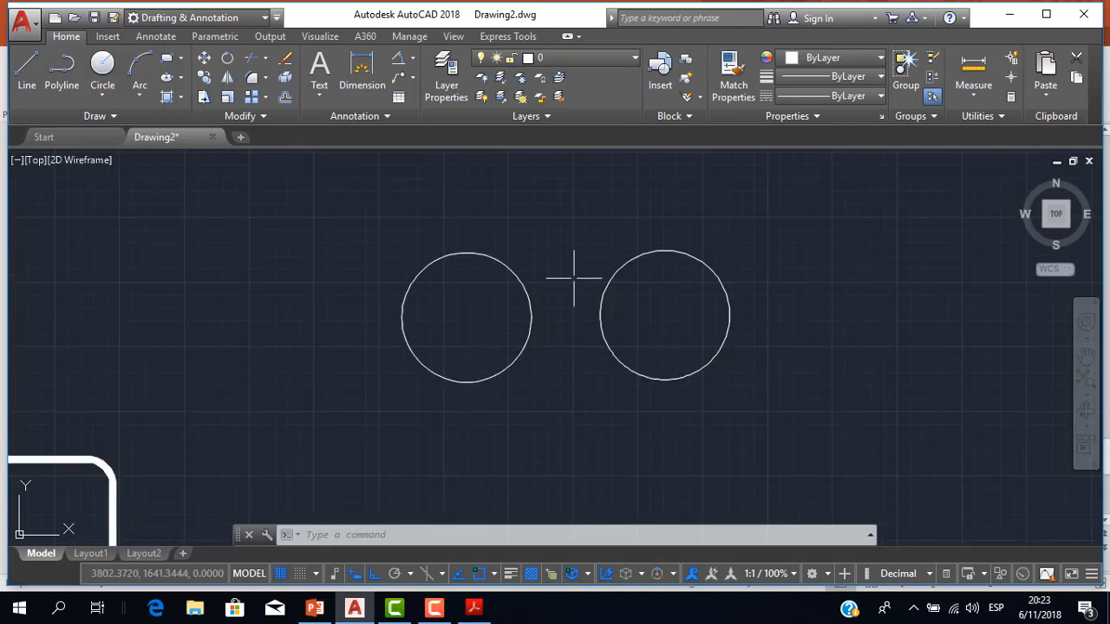
click(181, 57)
click(200, 115)
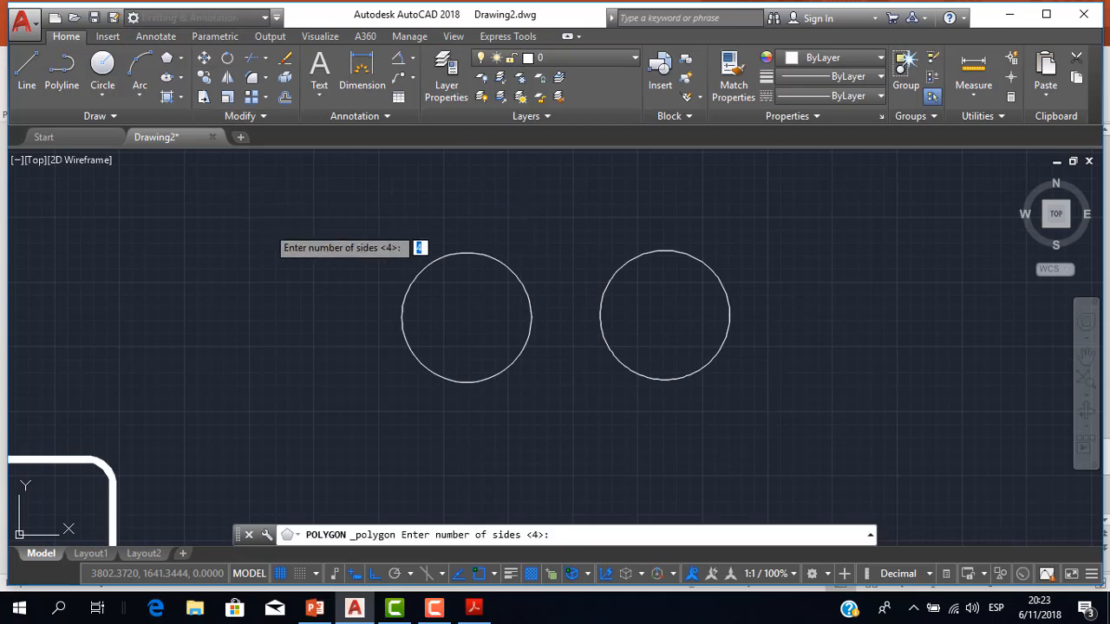
scroll(479, 248, up, 2)
scroll(492, 276, down, 2)
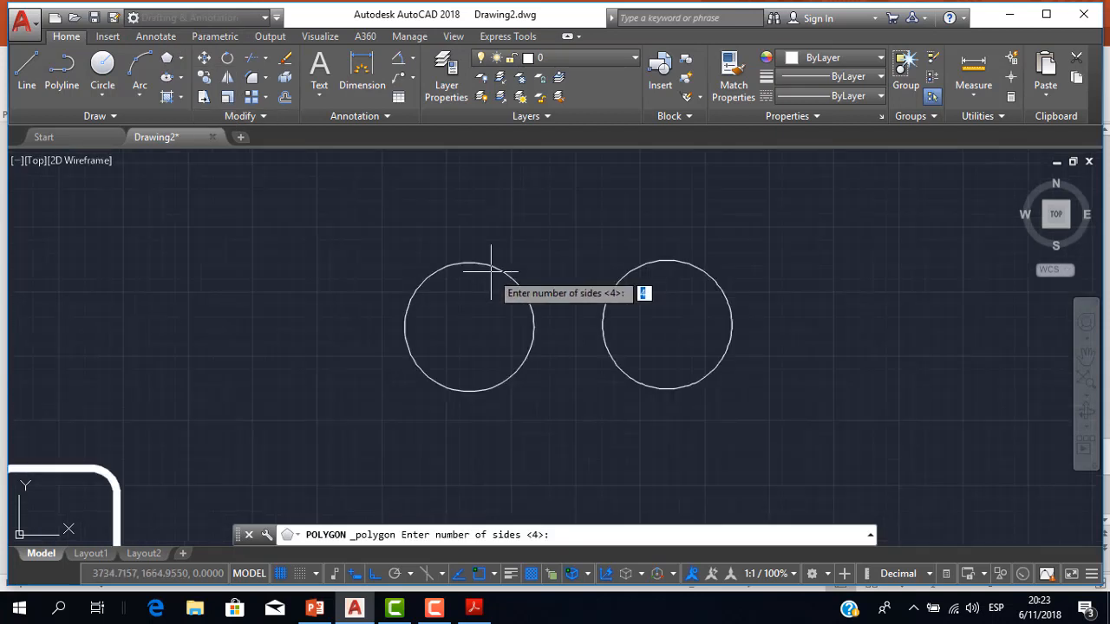
text(6)
key(Return)
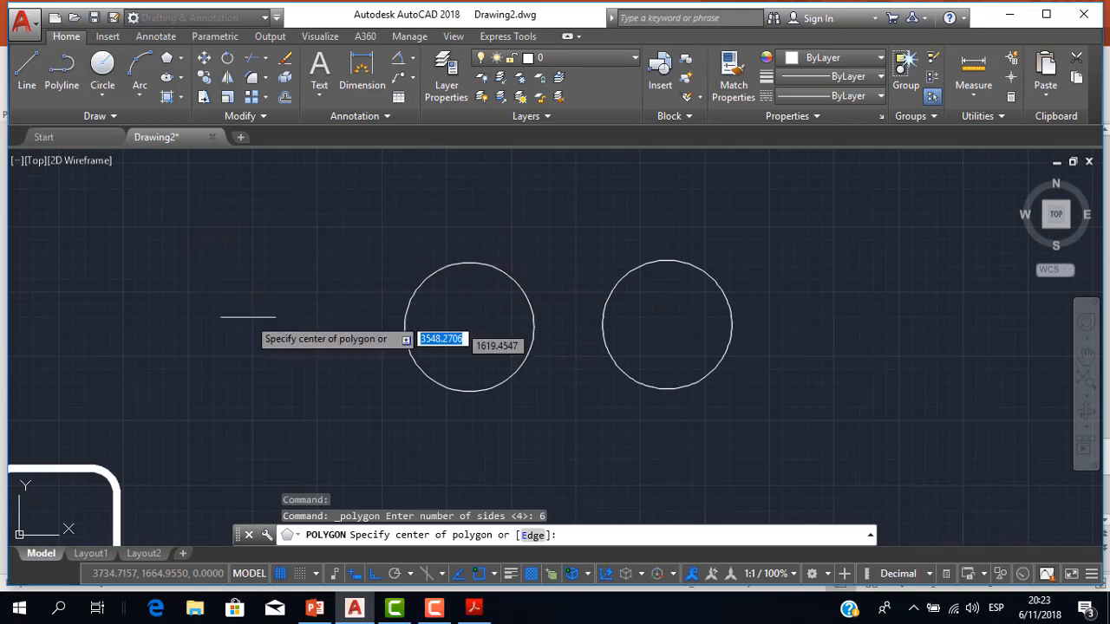
click(465, 327)
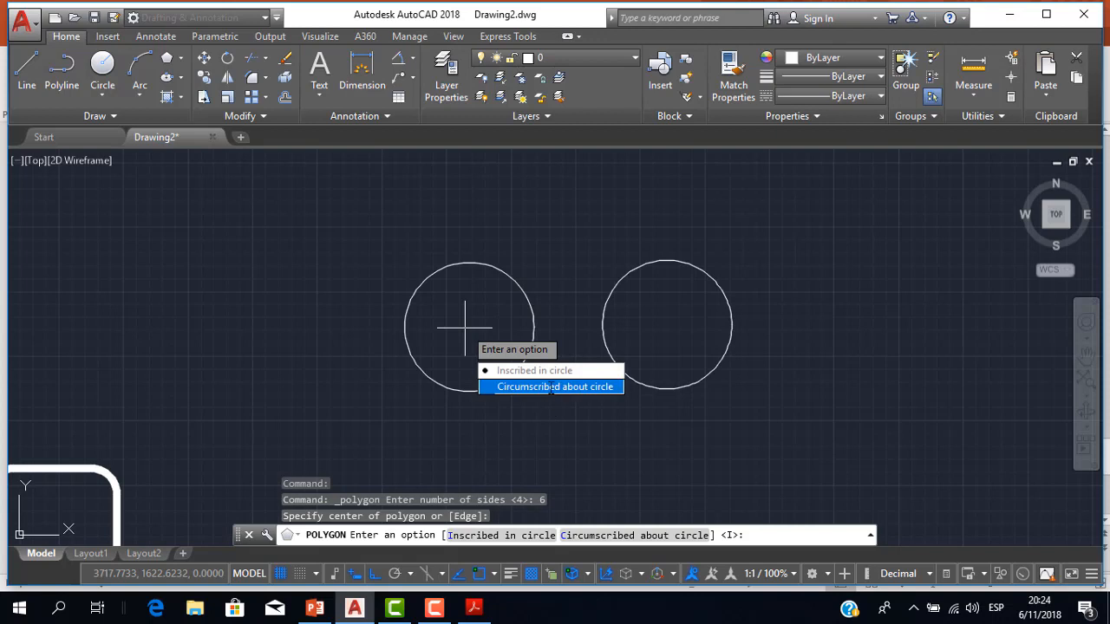
click(528, 371)
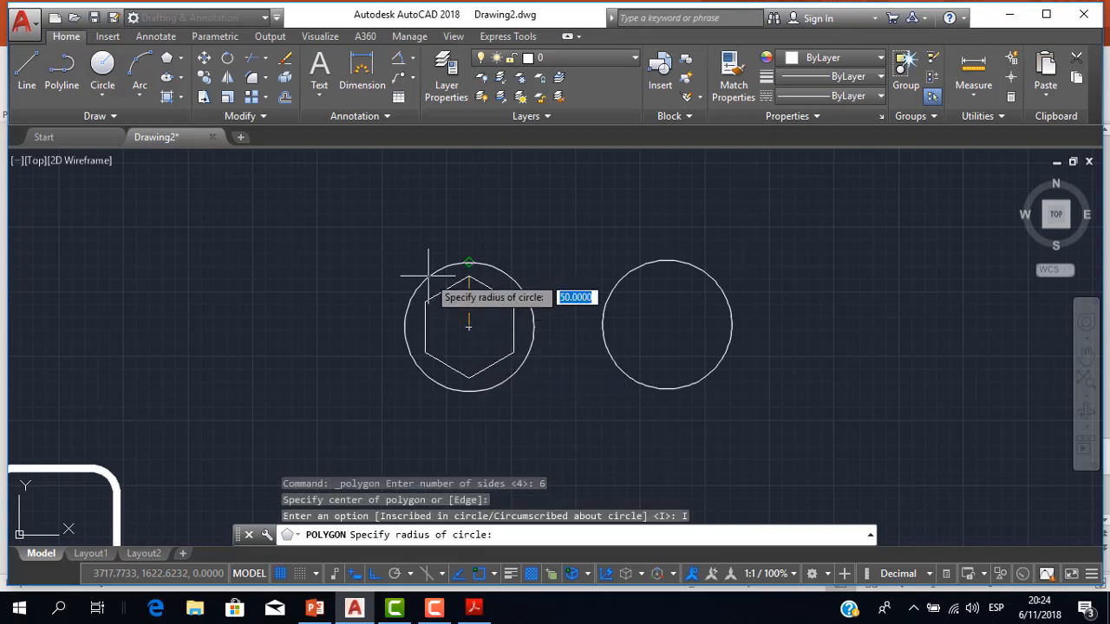
text(50)
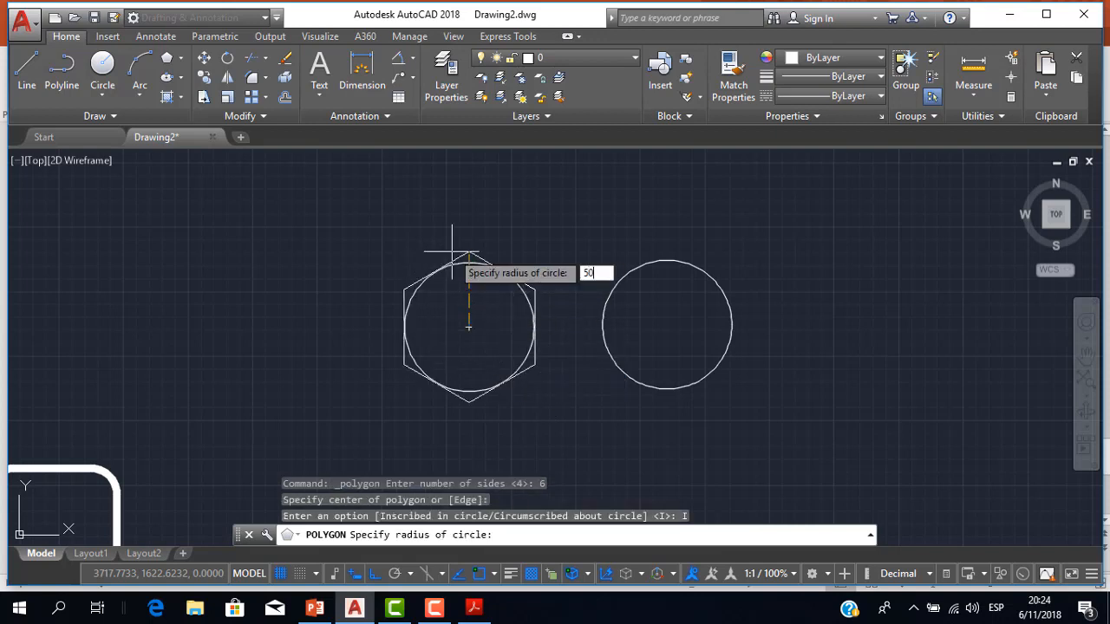
key(Return)
- Draw a six-sided polygon centred on the second circle, circumscribed about a circle of radius 50
scroll(477, 312, up, 2)
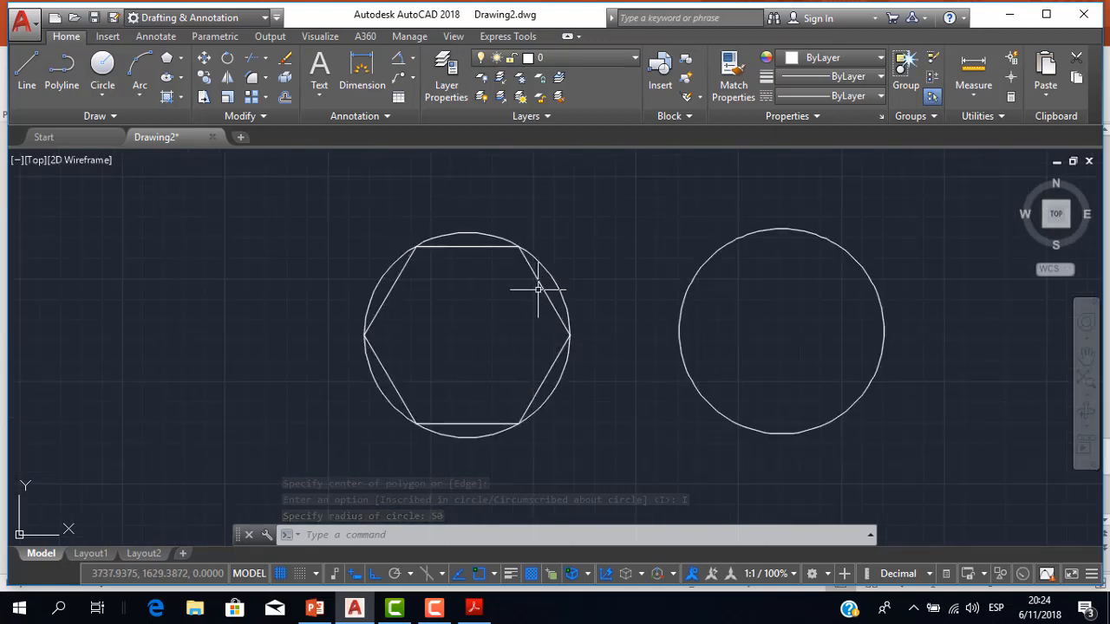
middle_drag(538, 289, 383, 304)
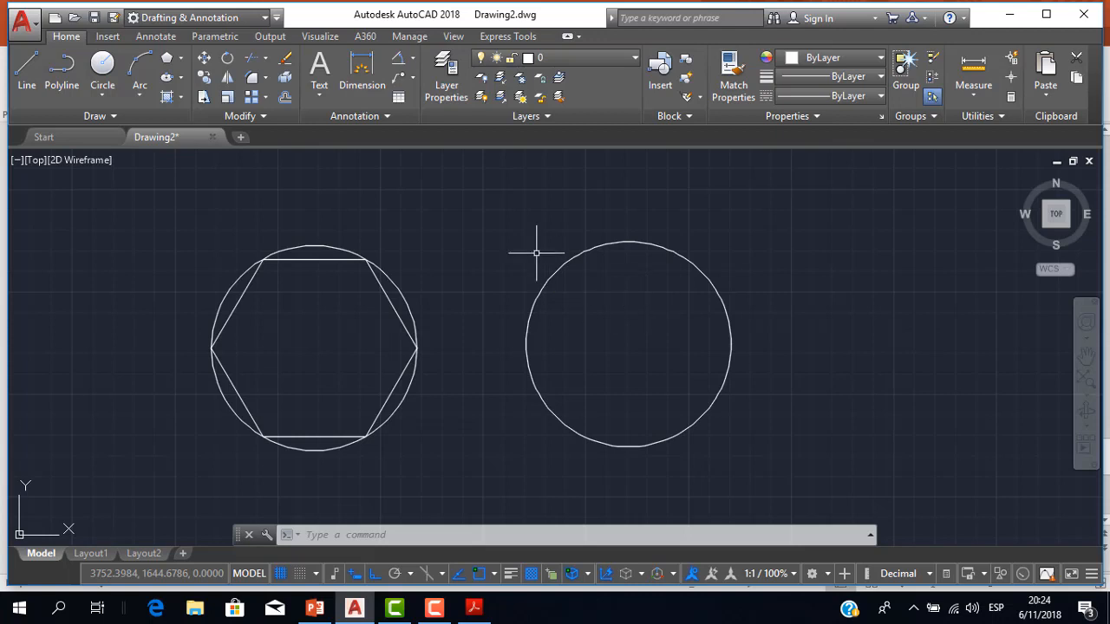
text(POL)
key(Return)
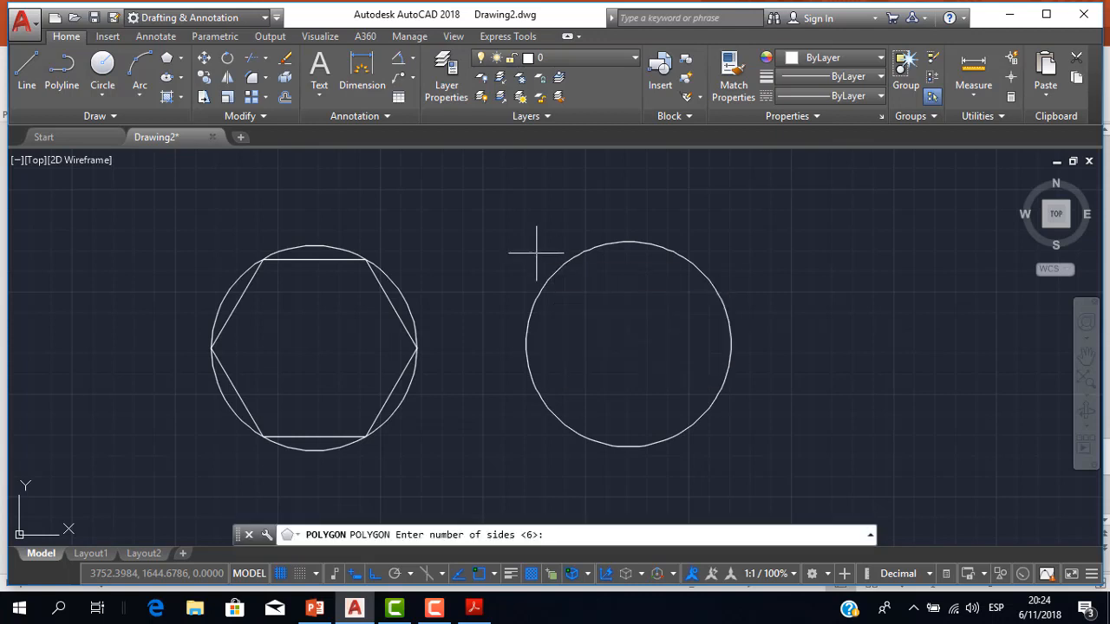
key(Return)
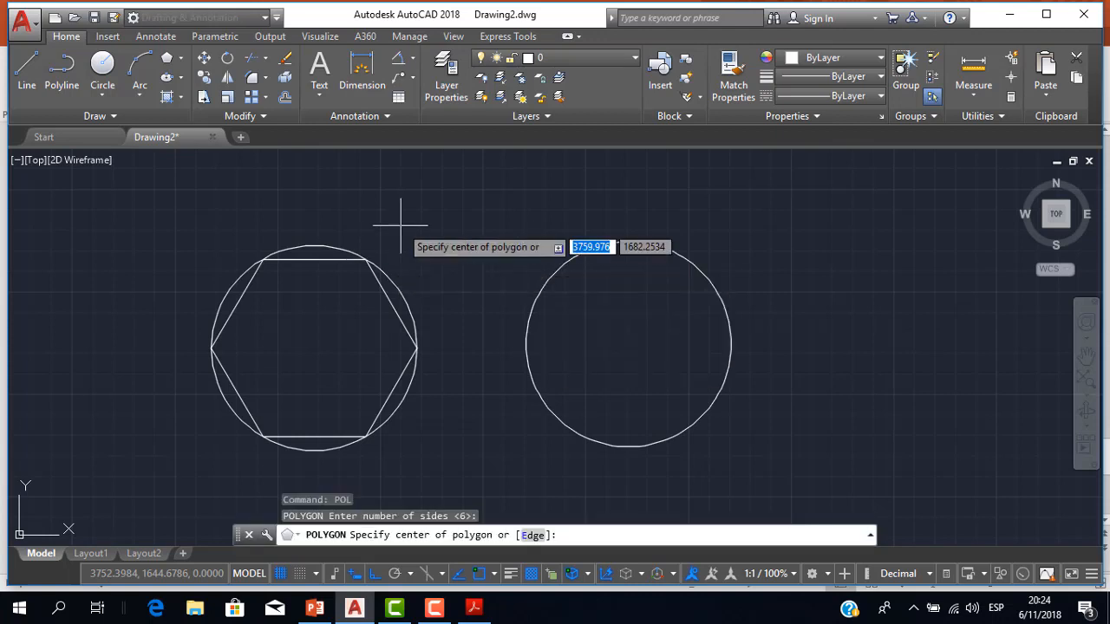
click(630, 336)
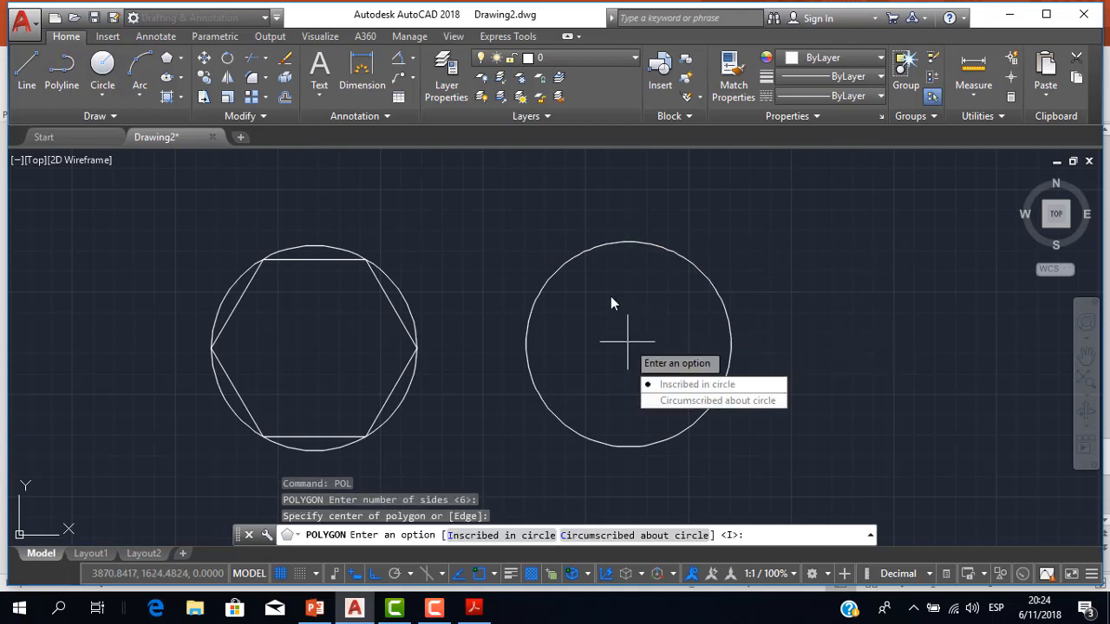
click(699, 401)
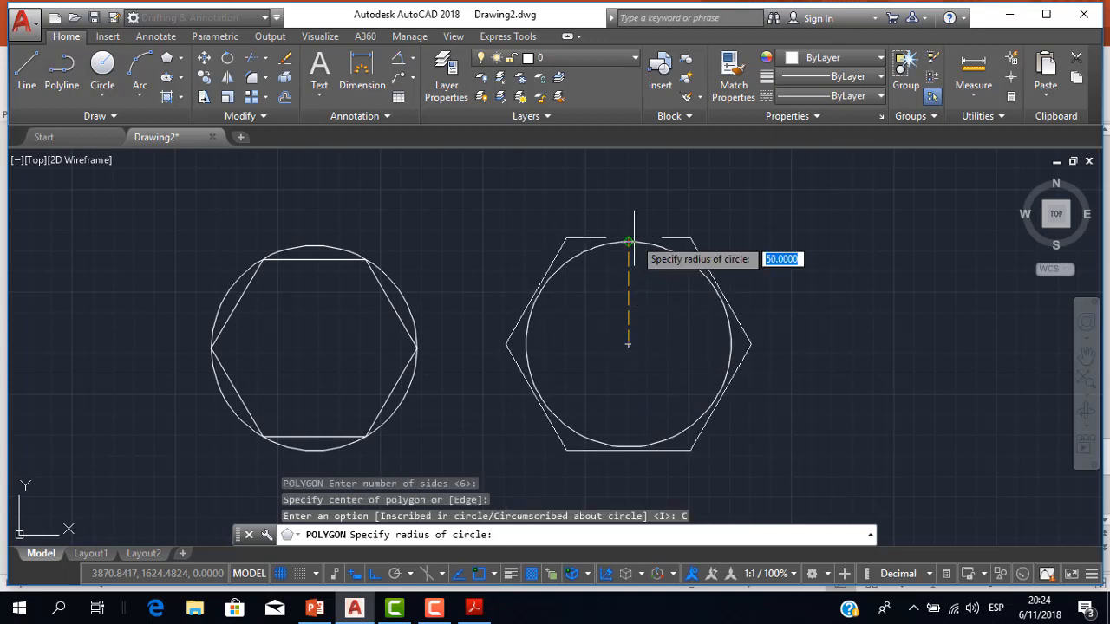
text(50)
key(Return)
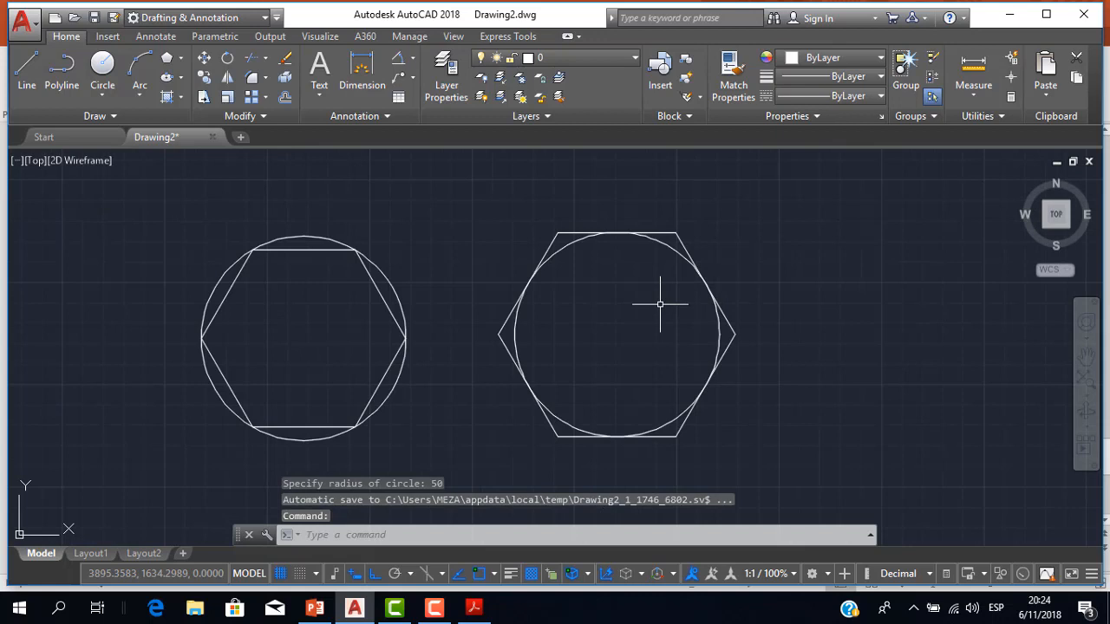
click(664, 240)
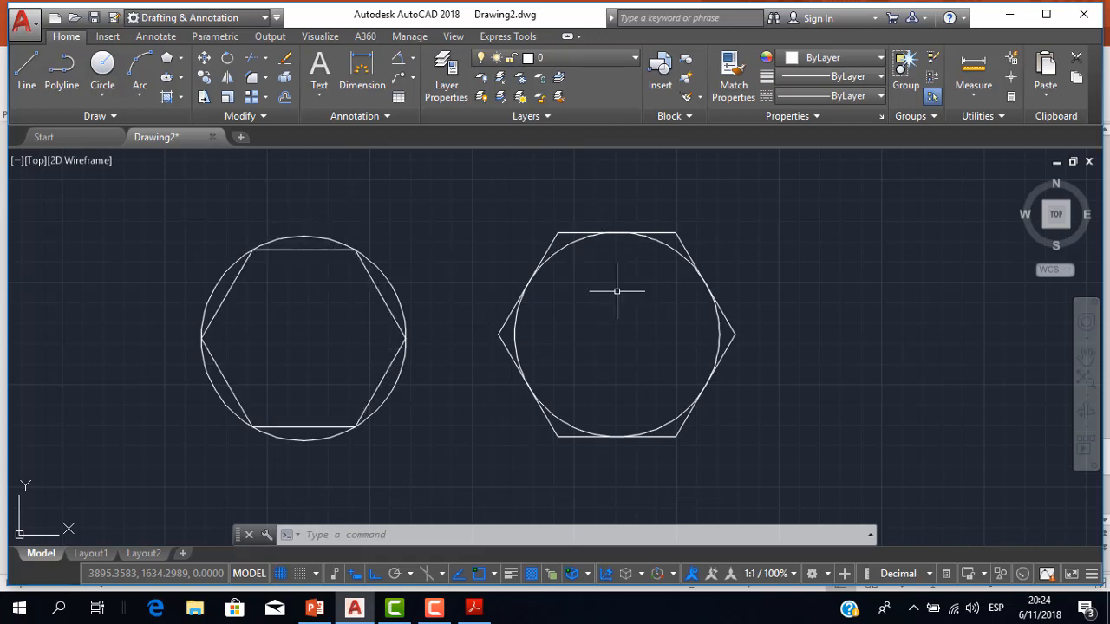
- Switch to the PDF in Acrobat Reader and examine the square, triangle, pentagon and hexagon exercises for the polygon command
scroll(621, 292, down, 2)
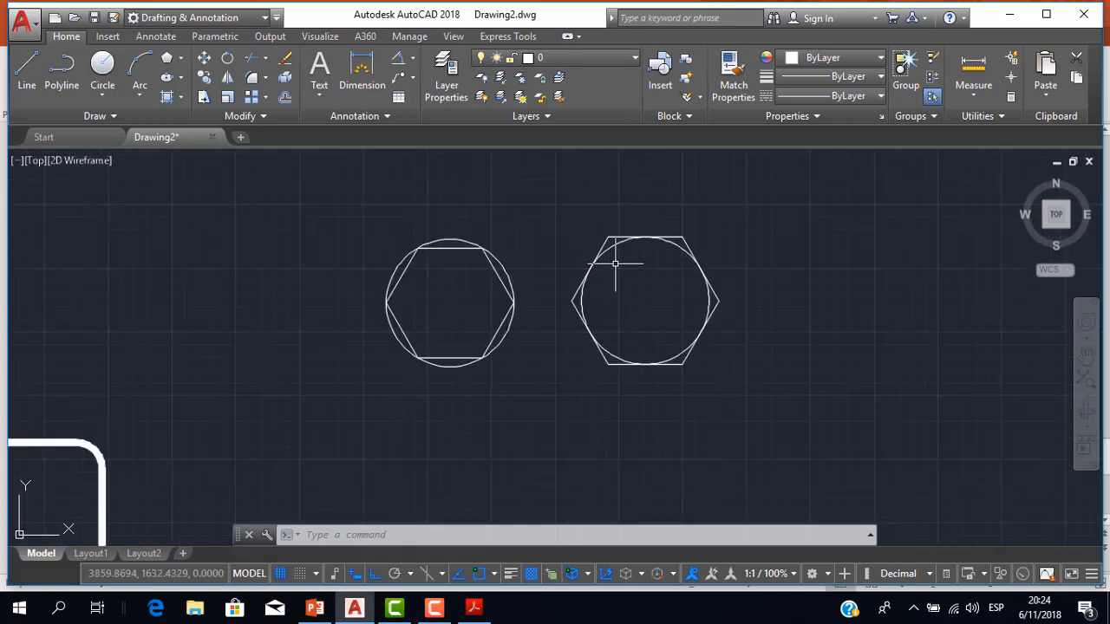
scroll(609, 269, down, 2)
scroll(608, 274, up, 2)
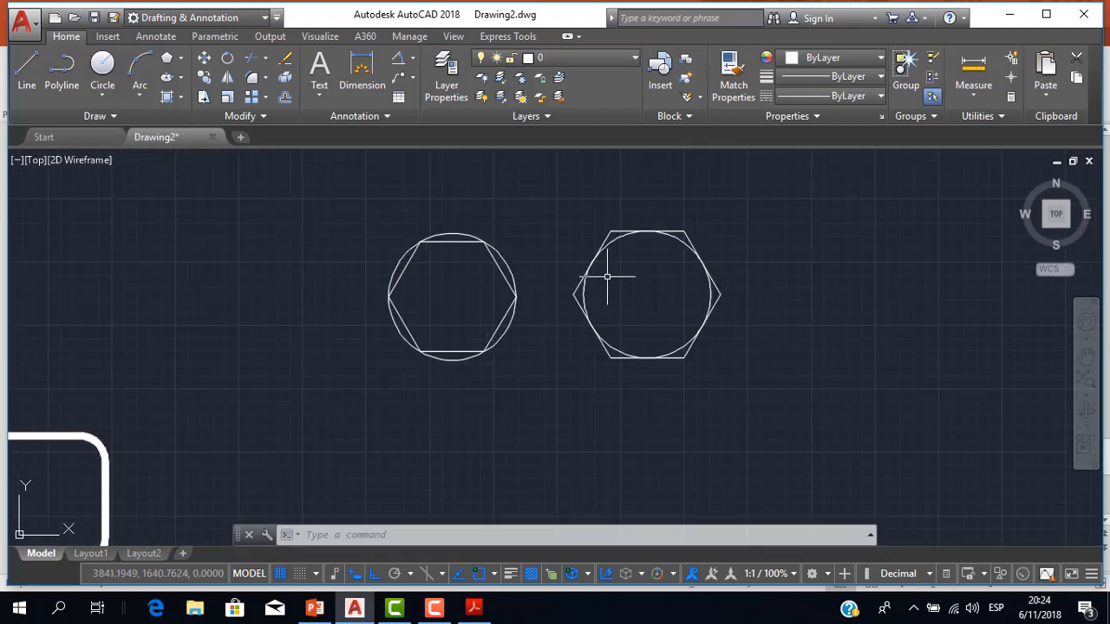
click(473, 609)
scroll(625, 430, down, 1)
scroll(677, 386, up, 1)
scroll(710, 364, down, 1)
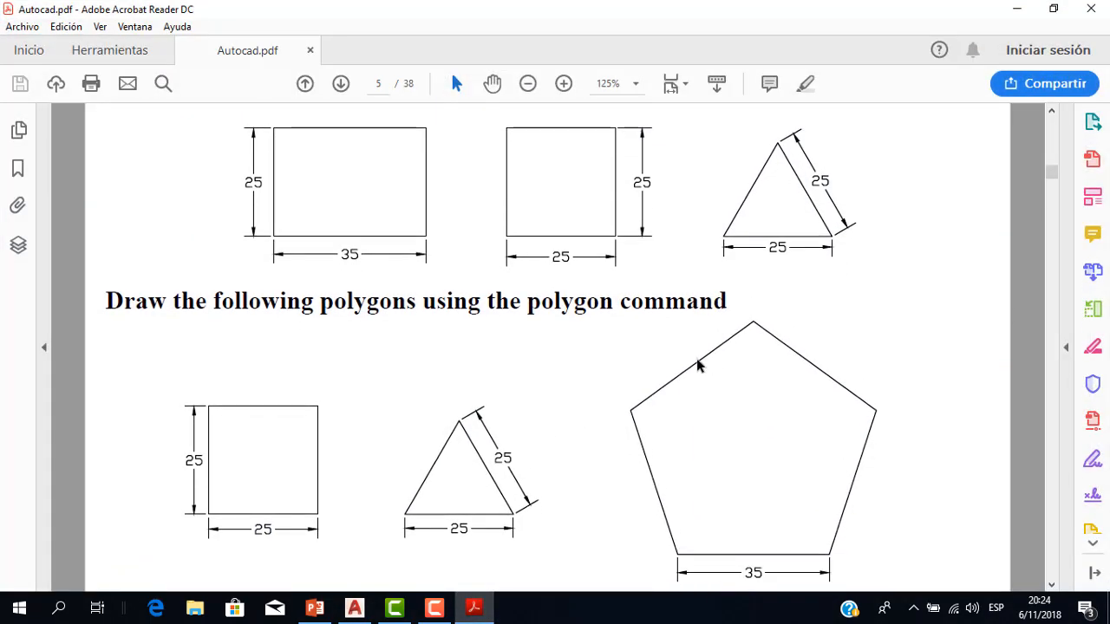
scroll(611, 373, down, 1)
scroll(609, 366, down, 1)
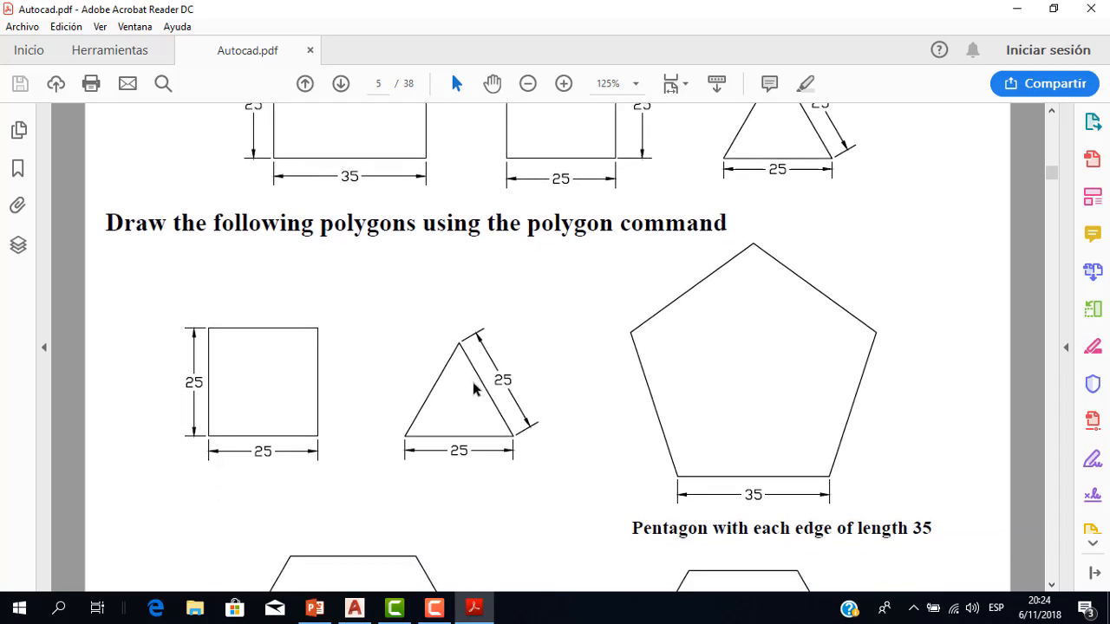
scroll(451, 386, down, 1)
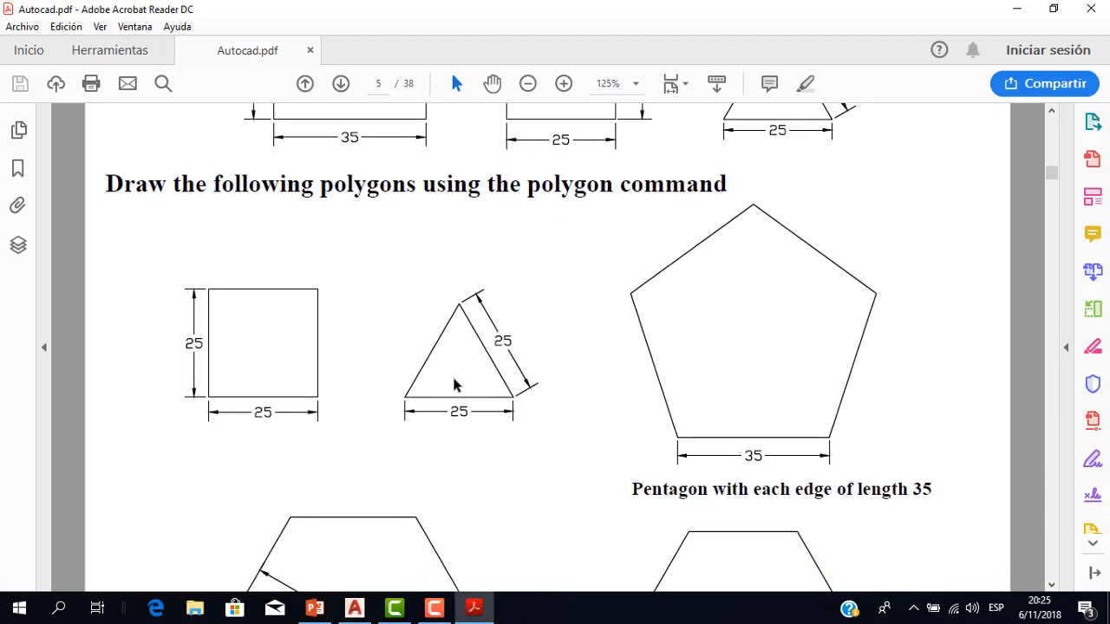
scroll(467, 375, down, 1)
scroll(483, 347, down, 2)
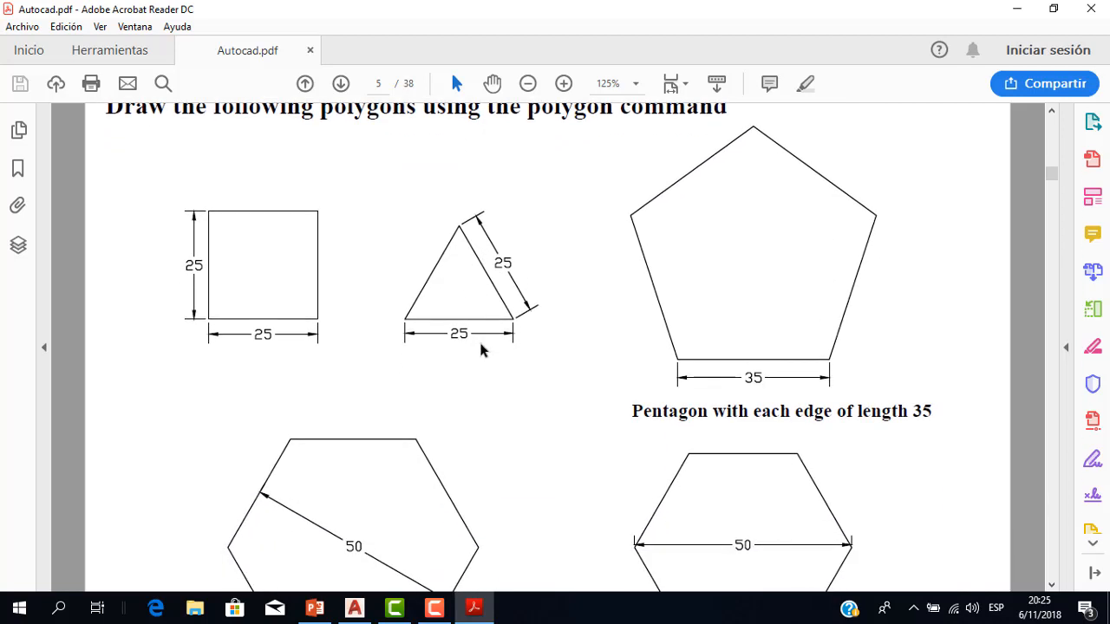
scroll(482, 349, up, 2)
scroll(483, 348, down, 2)
- Switch back to AutoCAD, start the Polygon command in the empty area below the hexagons, and recheck the PowerPoint notes and PDF triangle exercise
click(355, 608)
middle_drag(509, 341, 521, 263)
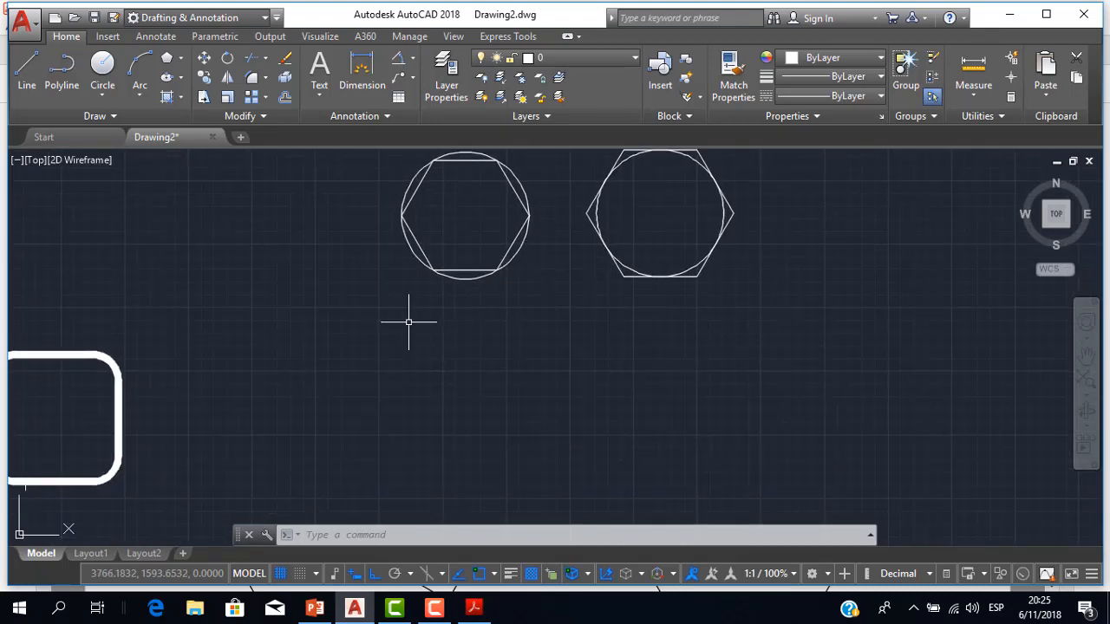
text(pol)
key(Return)
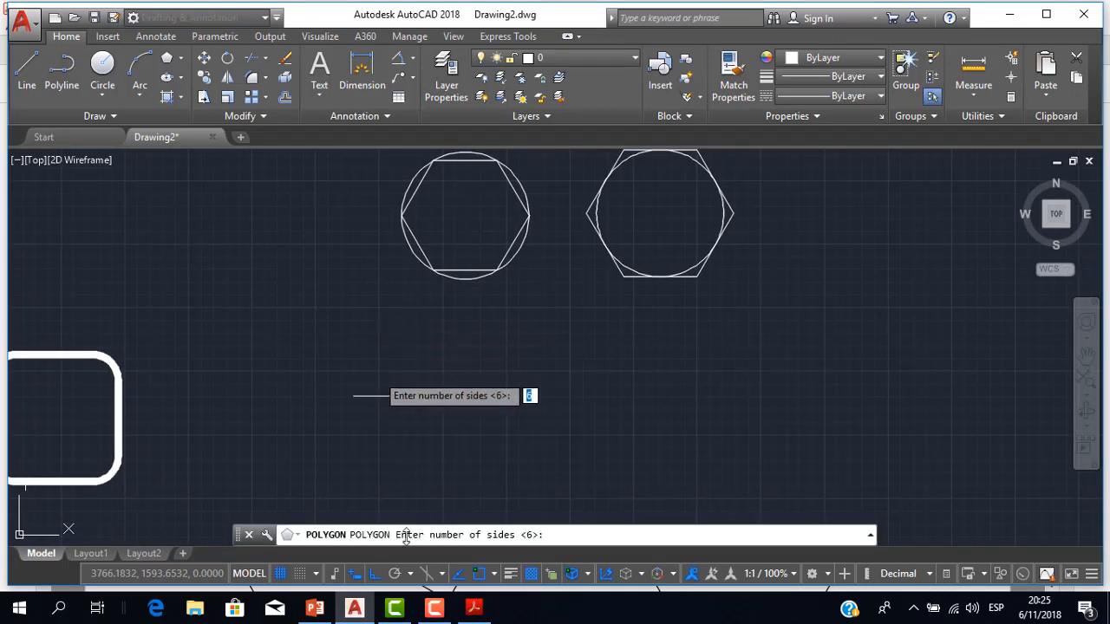
click(317, 608)
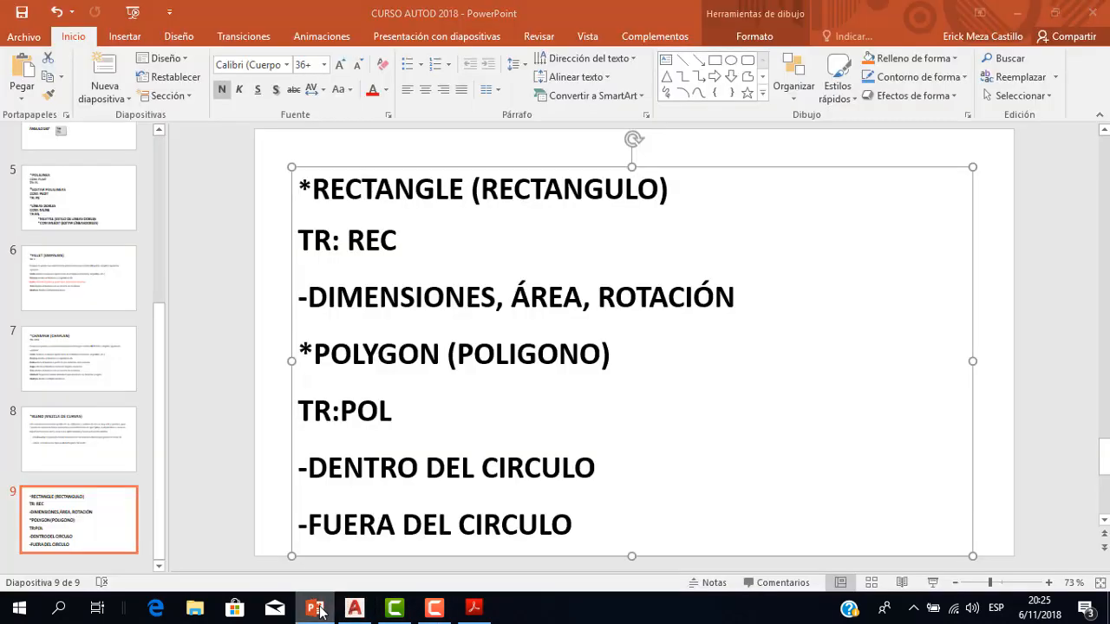
click(318, 608)
click(473, 609)
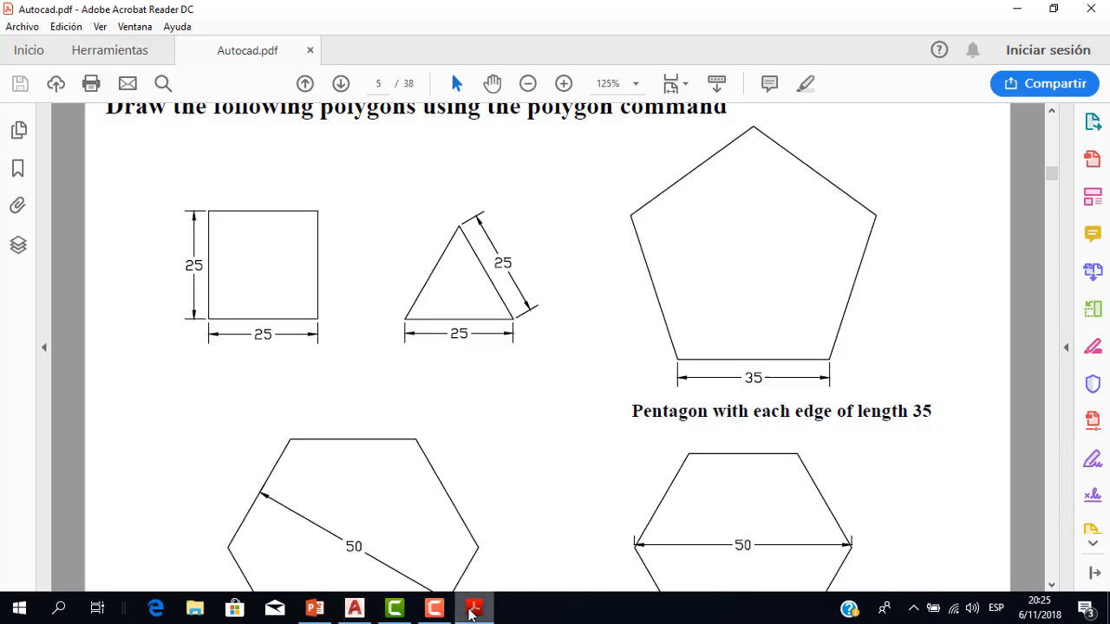
click(473, 609)
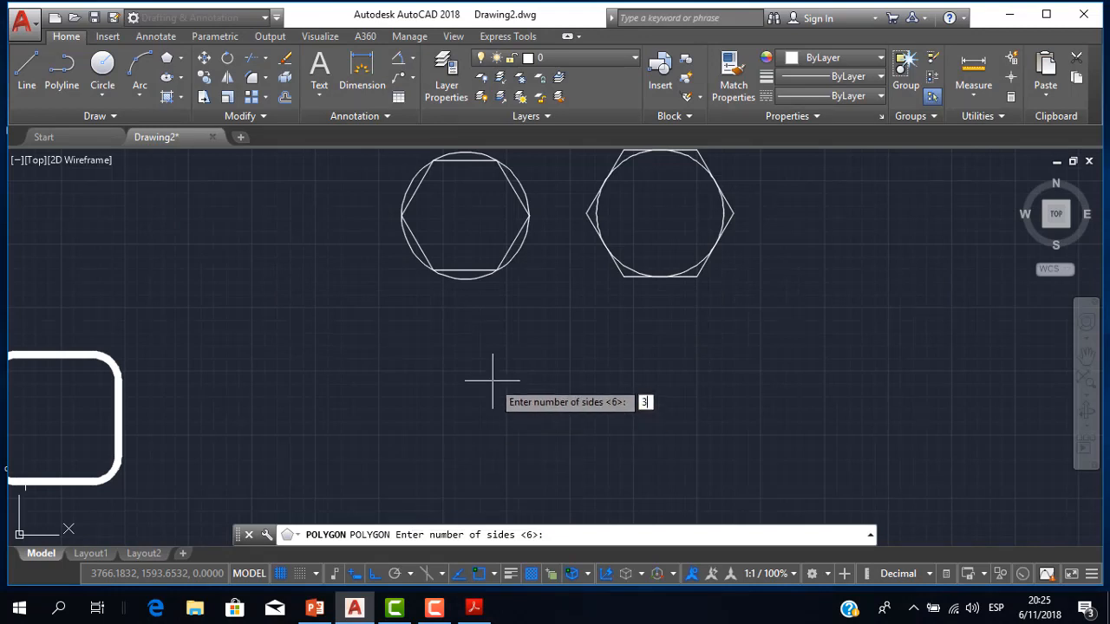
- Draw a three-sided polygon below the hexagons, inscribed in a circle of radius 25
key(Return)
middle_drag(532, 395, 450, 287)
click(491, 356)
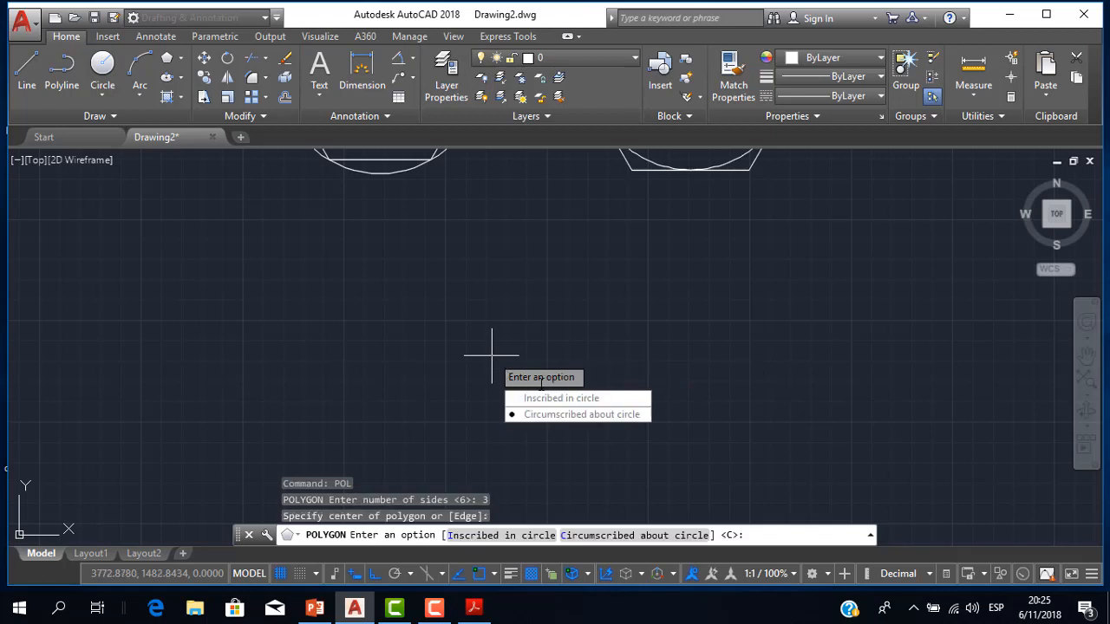
click(546, 397)
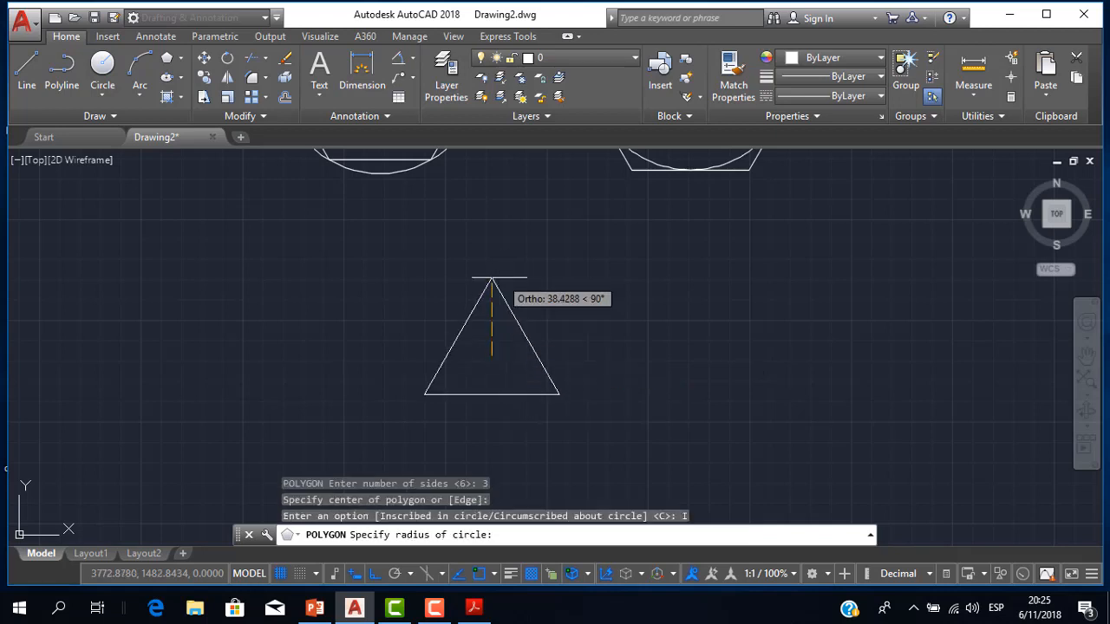
text(25)
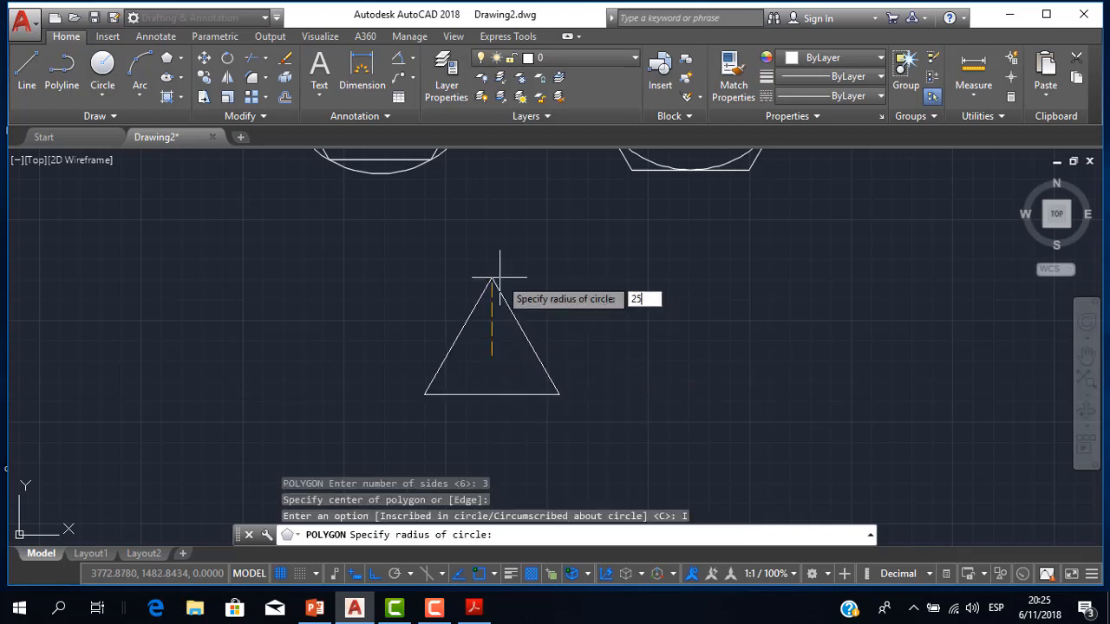
key(Return)
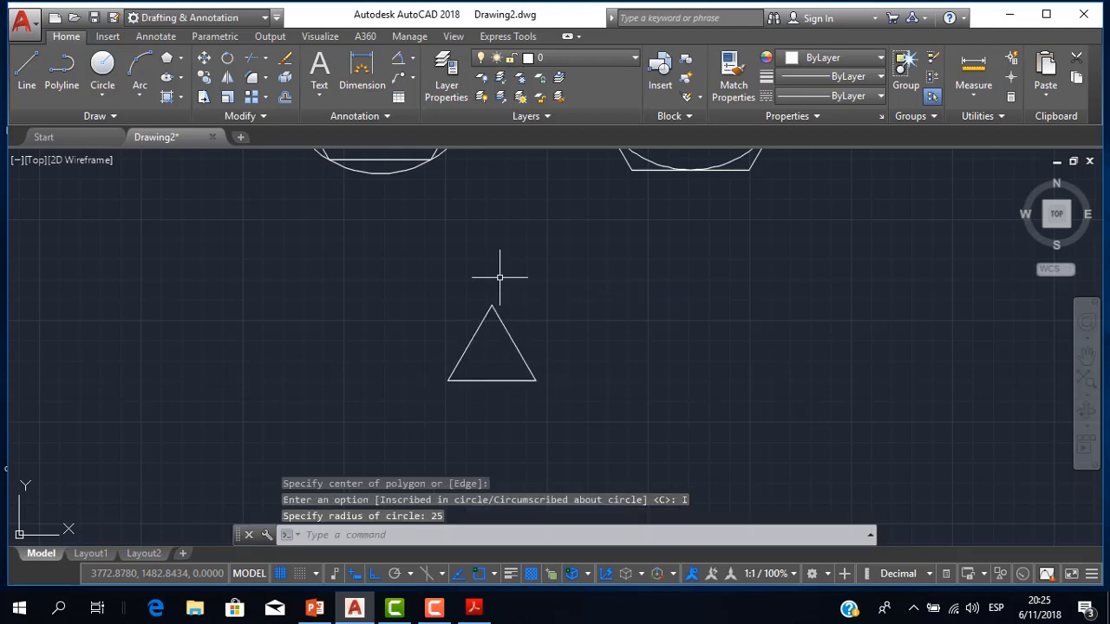
- Compare the new triangle with the dimensioned triangle in the PDF exercise, returning to AutoCAD
scroll(481, 369, up, 4)
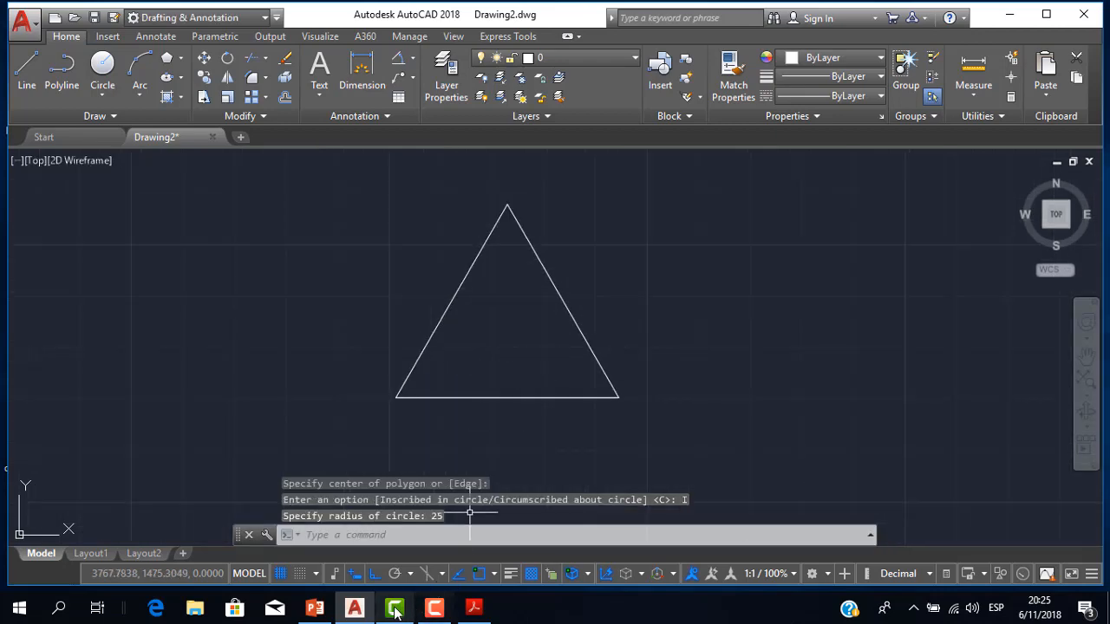
click(475, 610)
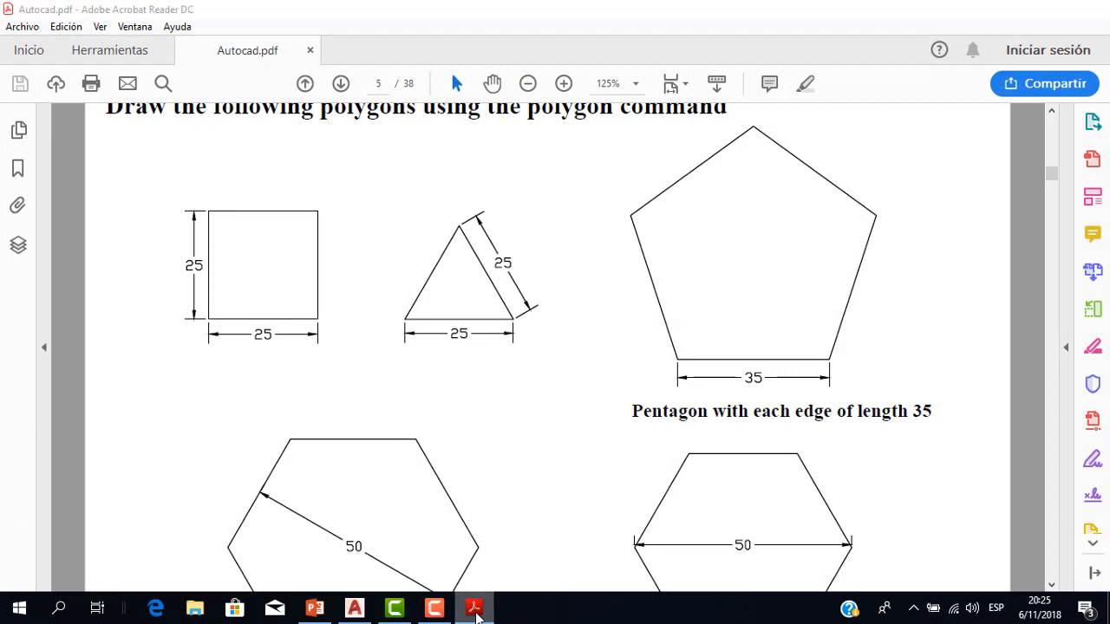
click(475, 610)
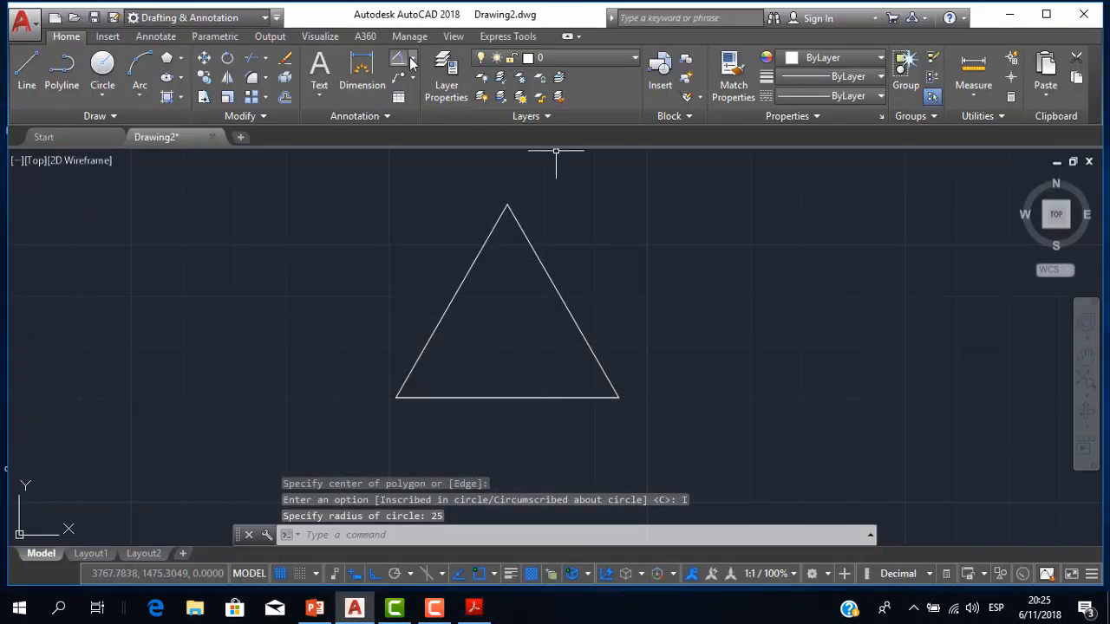
- Add a linear dimension below the base of the triangle inscribed in the radius-25 circle
click(412, 64)
click(432, 81)
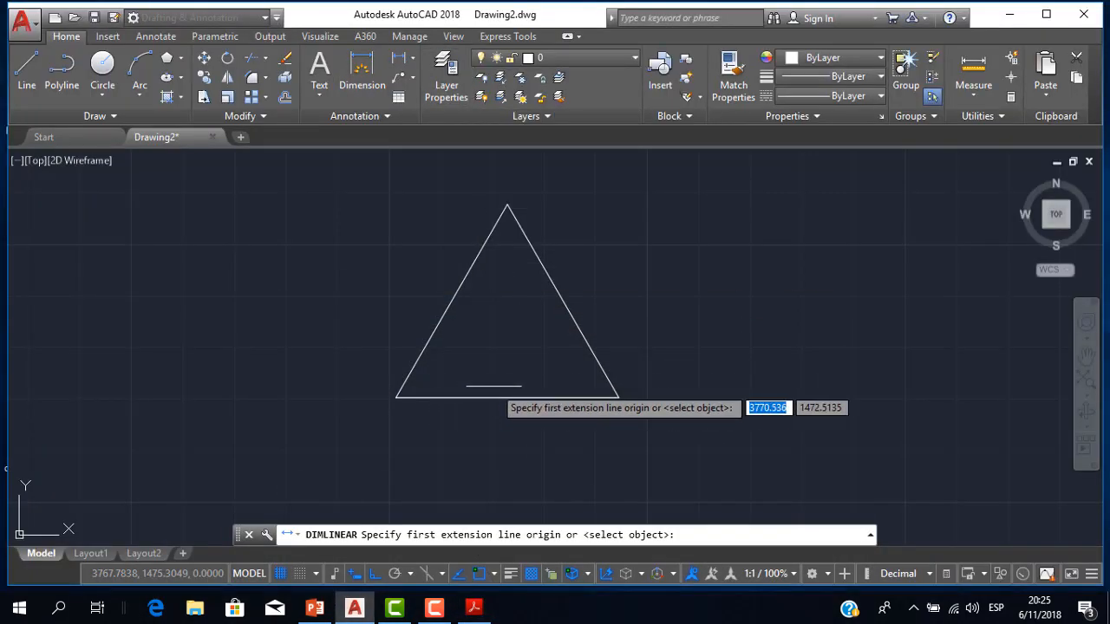
key(Return)
click(494, 398)
click(495, 427)
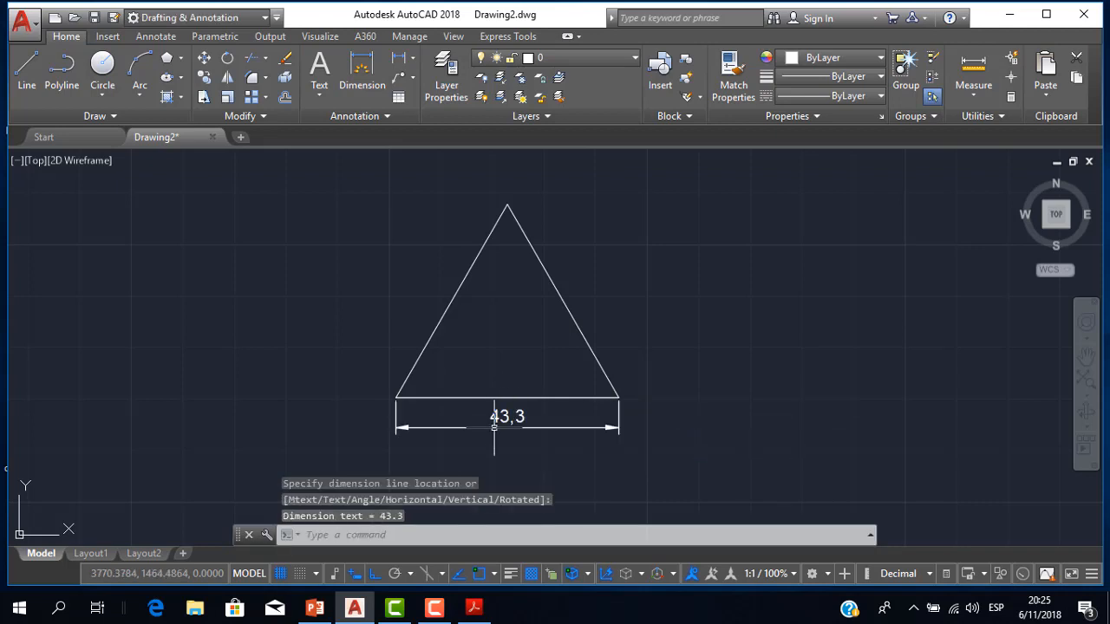
- Add an aligned dimension along the outside of the same triangle's right side
click(412, 64)
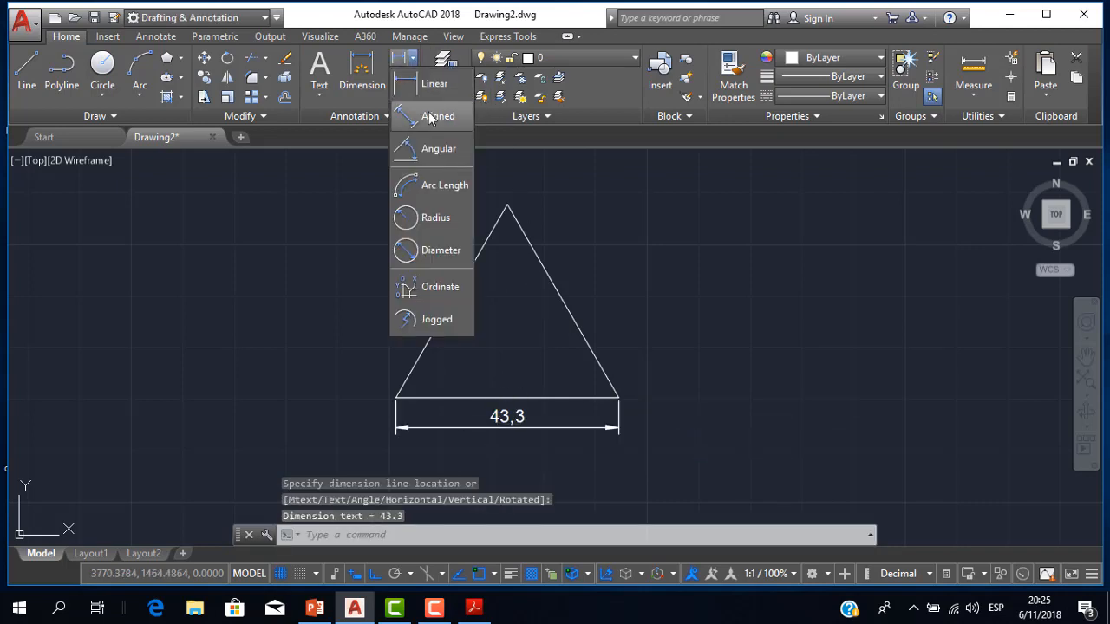
click(434, 183)
key(Return)
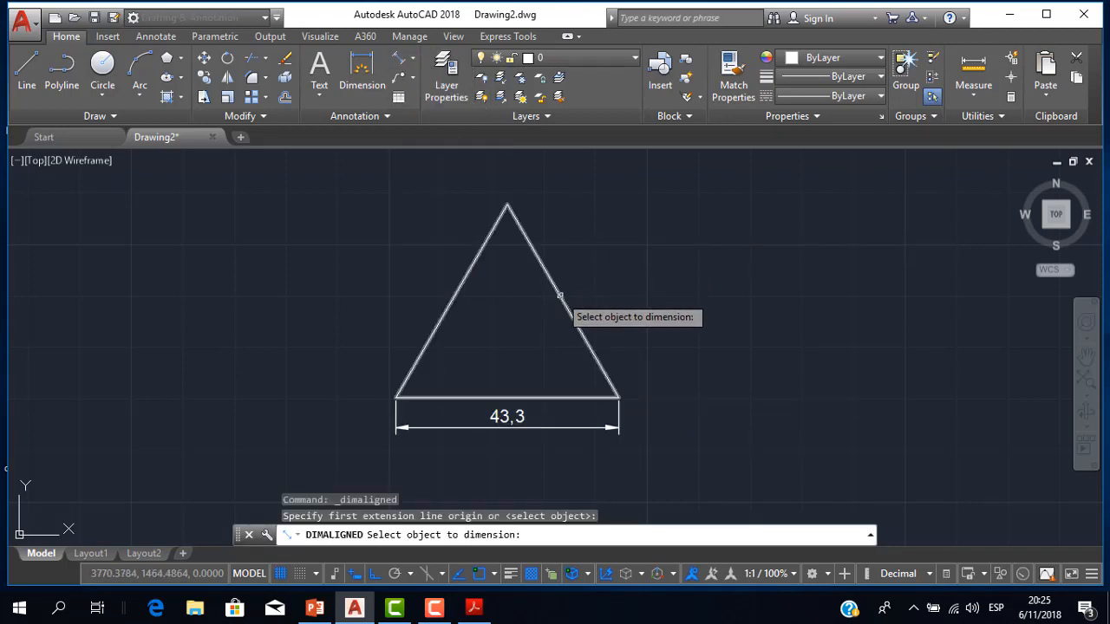
click(560, 293)
click(604, 289)
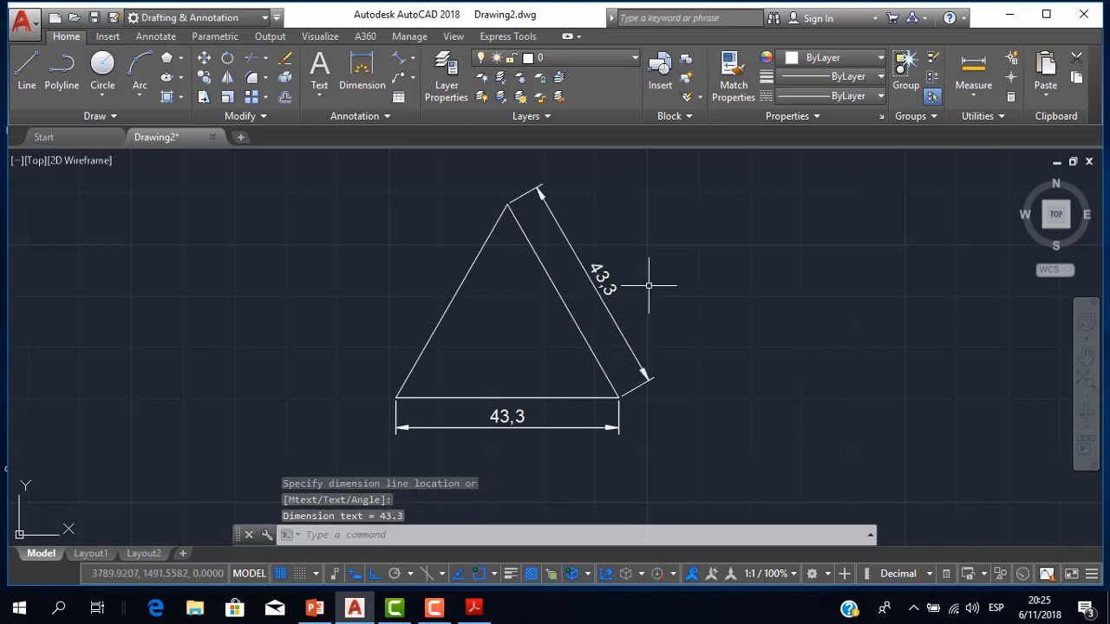
- Compare the dimensioned triangle with the triangle exercise in the Acrobat Reader PDF, returning to AutoCAD
scroll(649, 285, down, 5)
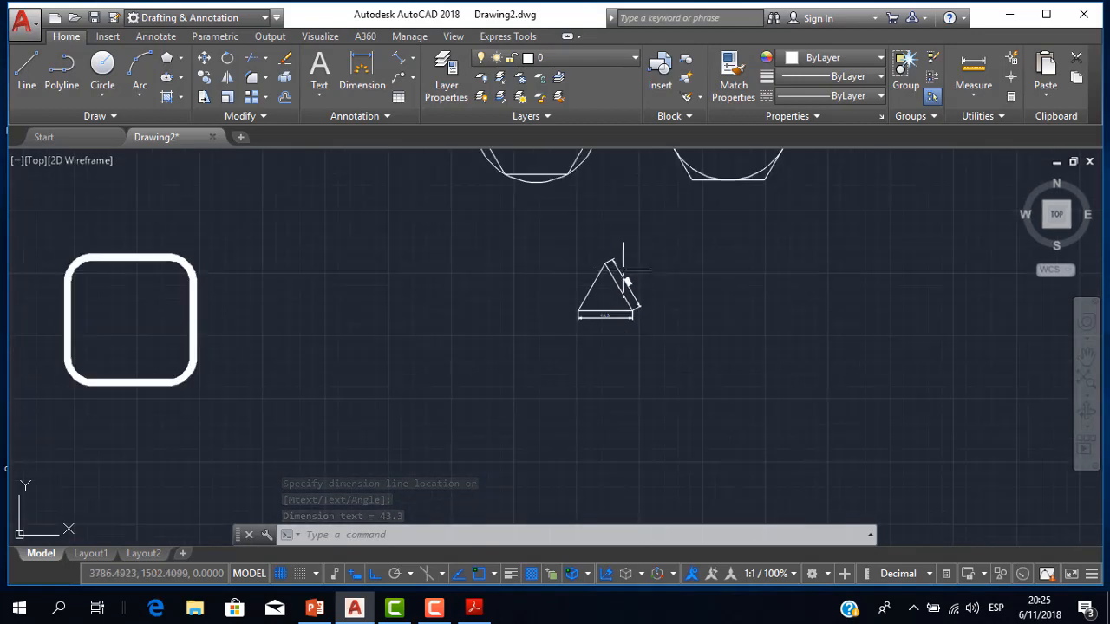
scroll(623, 270, up, 5)
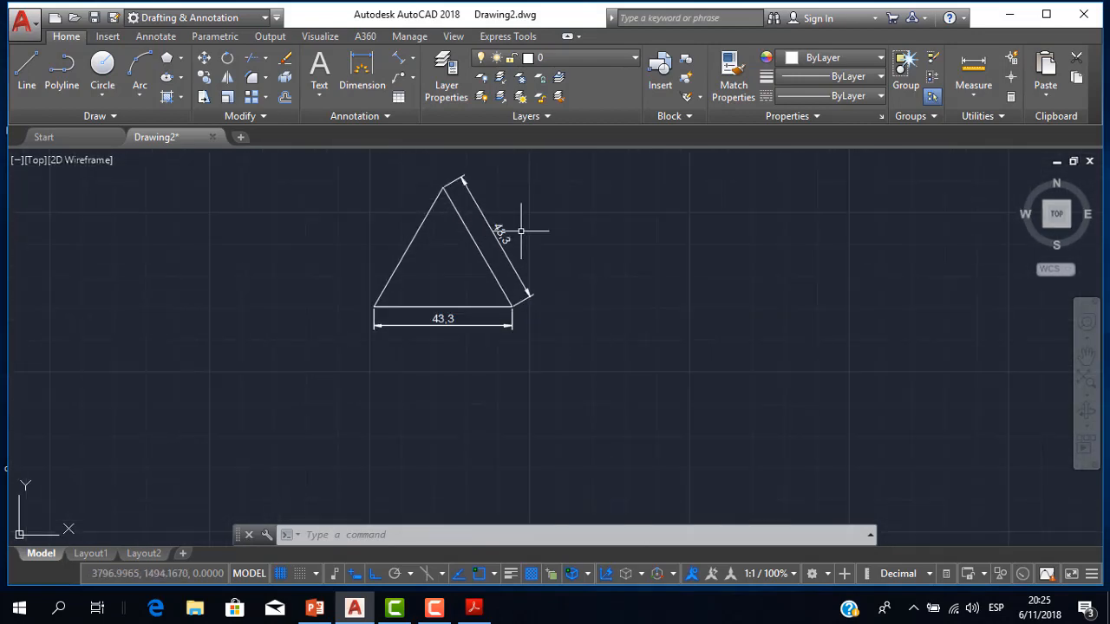
click(473, 607)
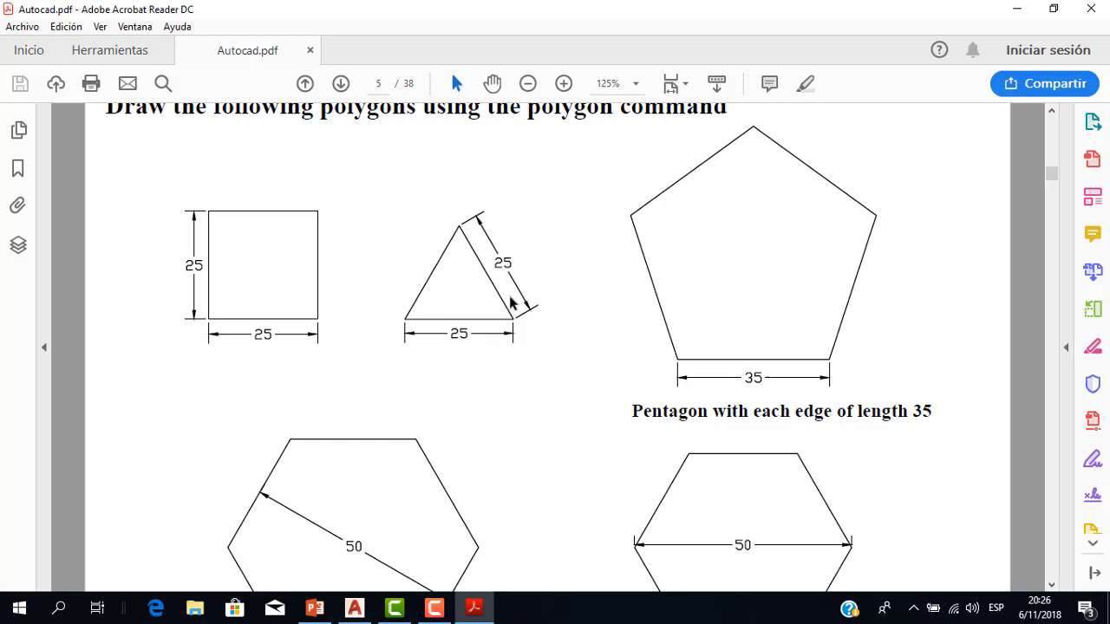
click(354, 608)
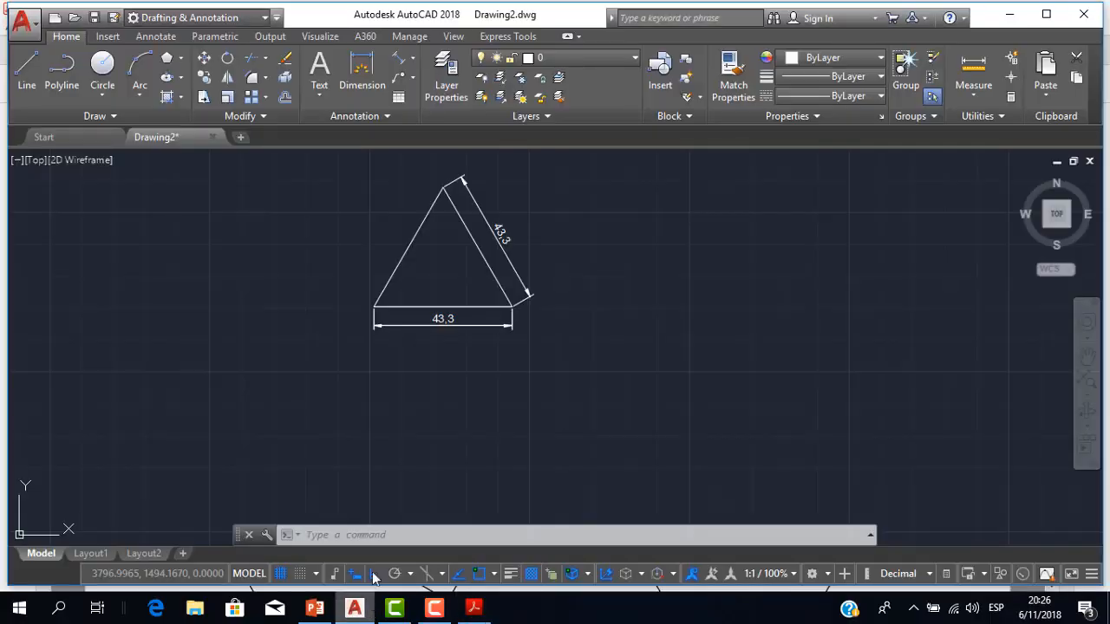
scroll(559, 299, down, 5)
scroll(548, 275, up, 3)
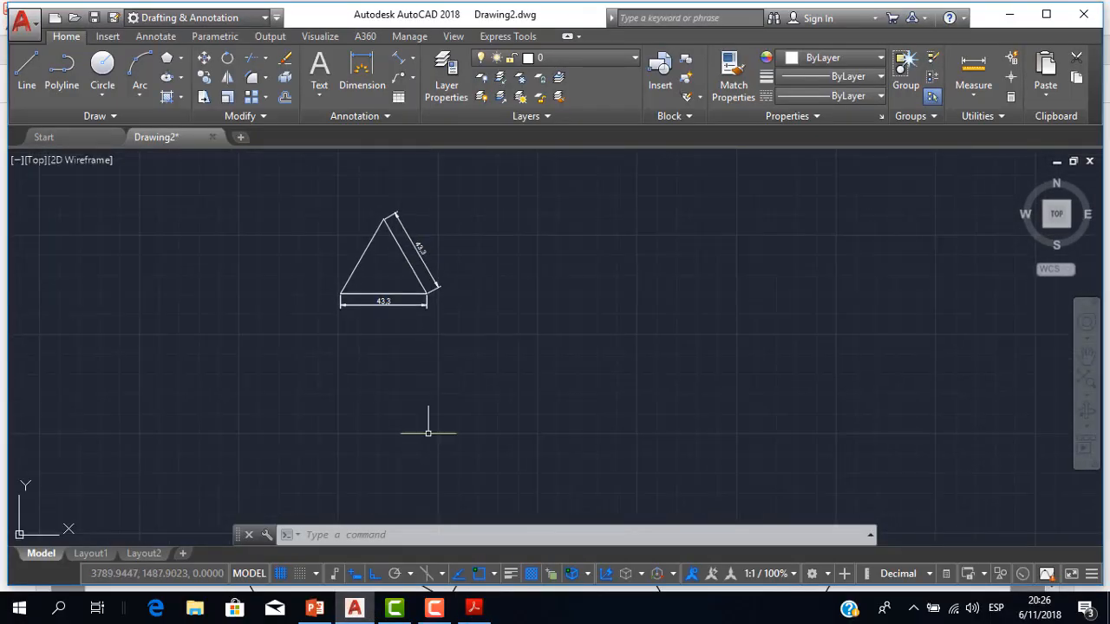
click(474, 608)
click(473, 608)
- Draw a three-sided polygon by its edge in the empty area right of the dimensioned triangle, with a horizontal edge of 25
scroll(486, 345, up, 2)
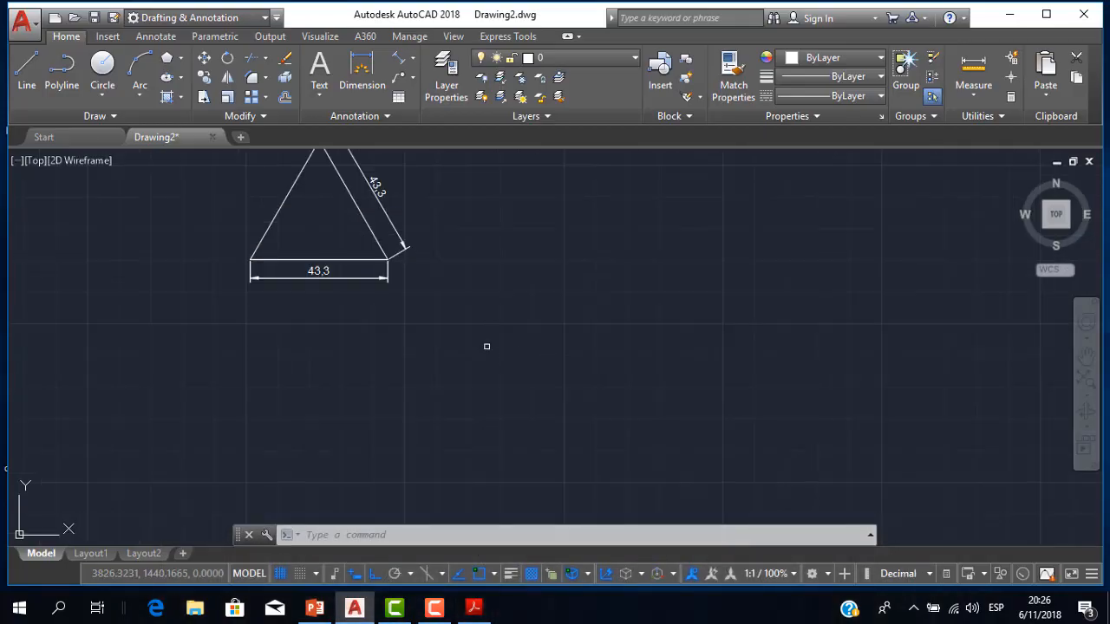
scroll(471, 307, down, 4)
scroll(382, 328, up, 4)
mouse_move(382, 328)
middle_down()
mouse_move(396, 349)
mouse_move(414, 349)
middle_up()
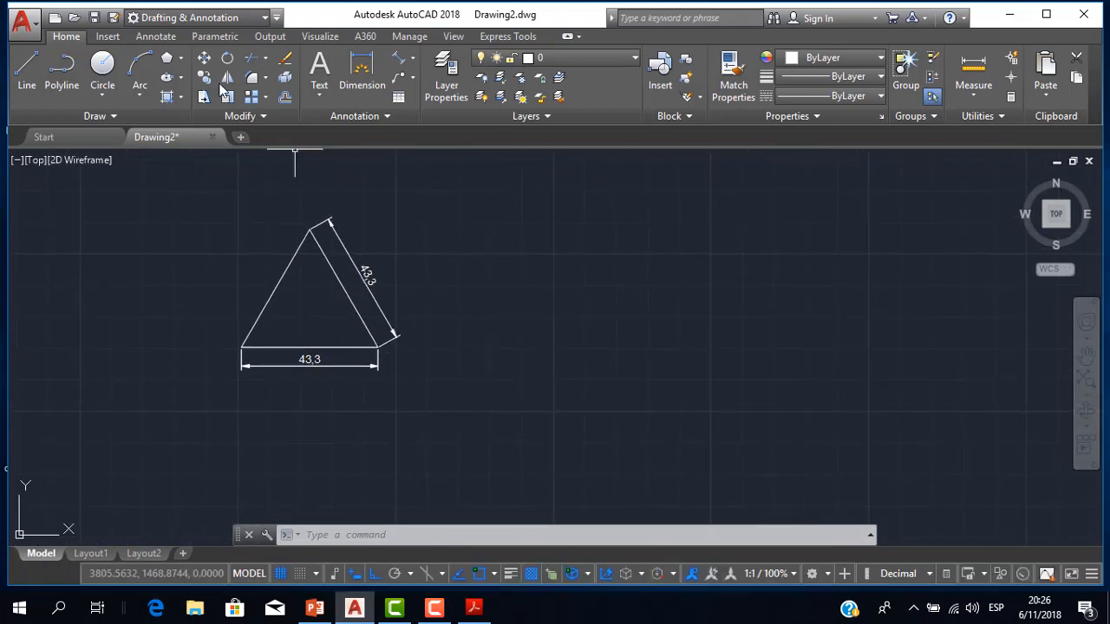
click(180, 58)
click(186, 116)
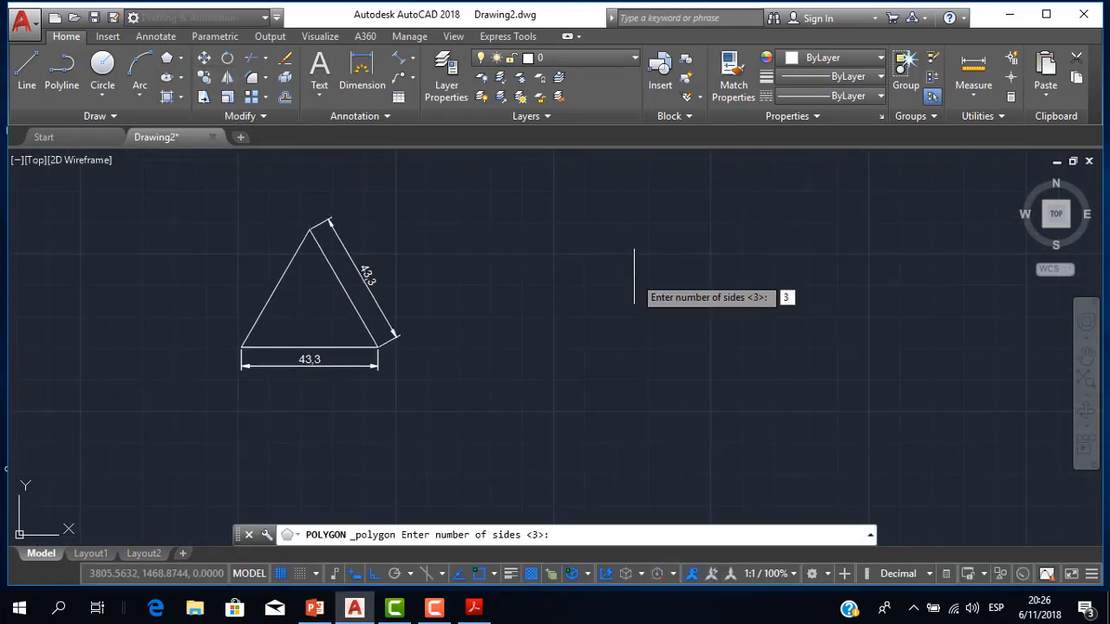
text(3)
key(Return)
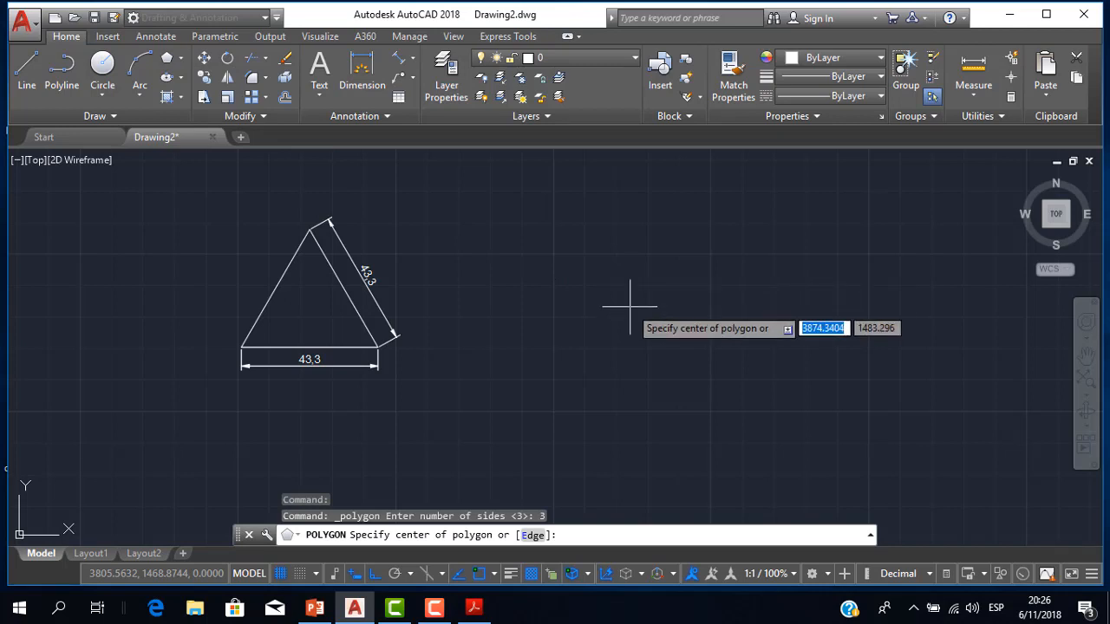
key(Down)
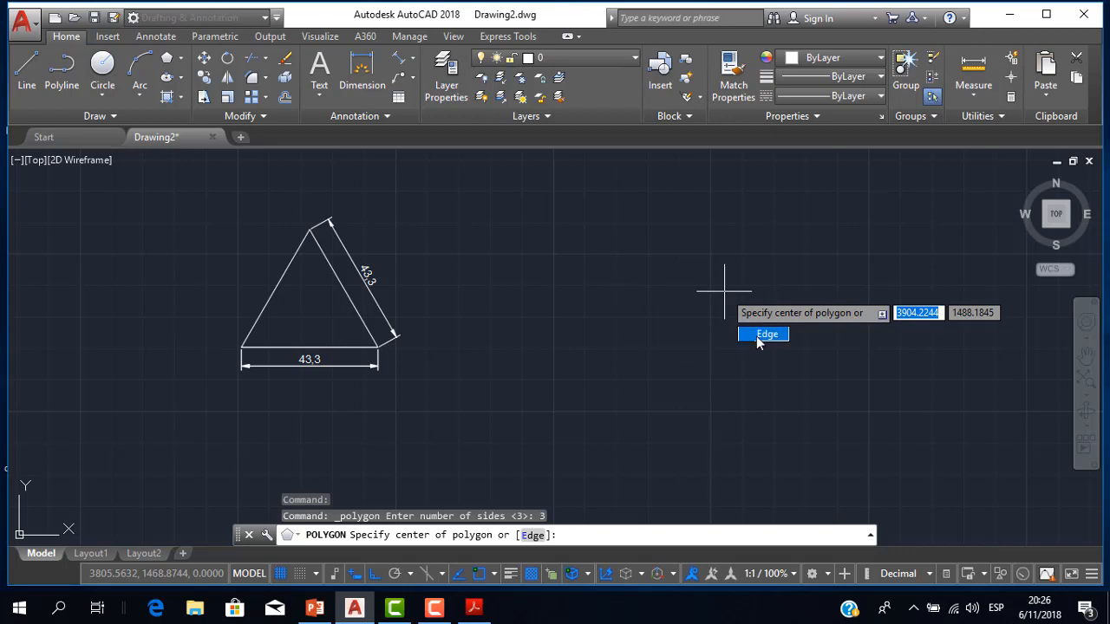
click(757, 338)
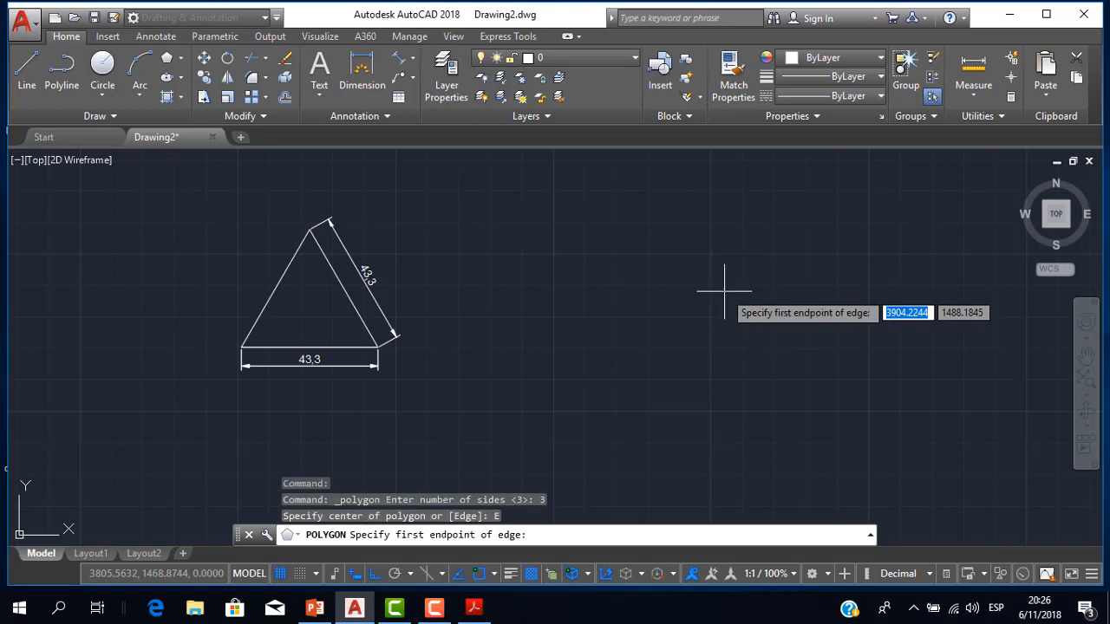
click(610, 336)
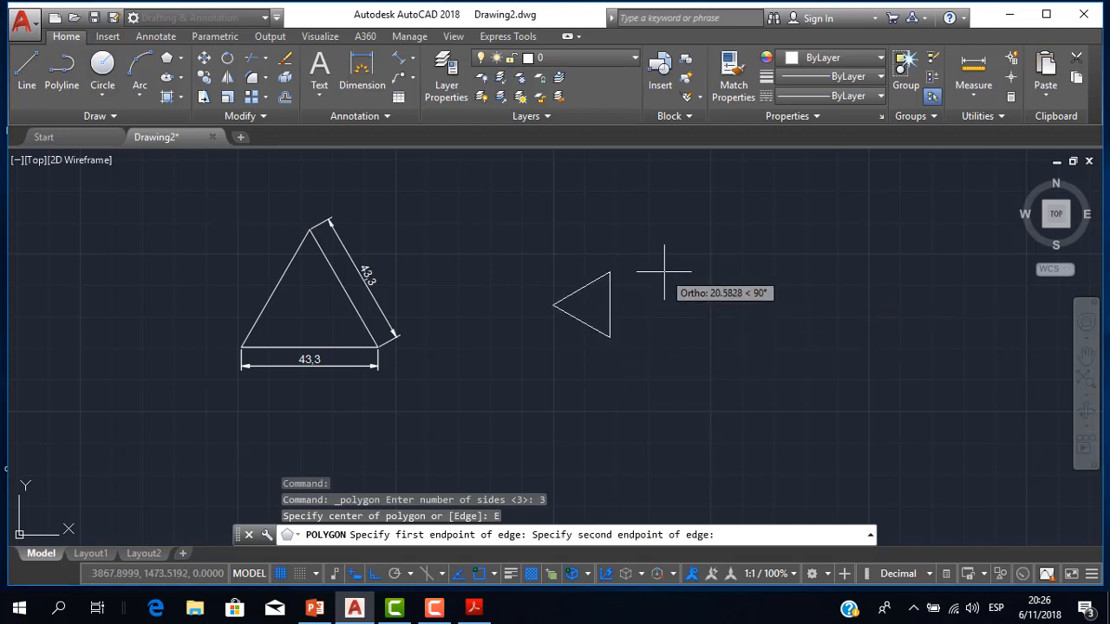
text(25)
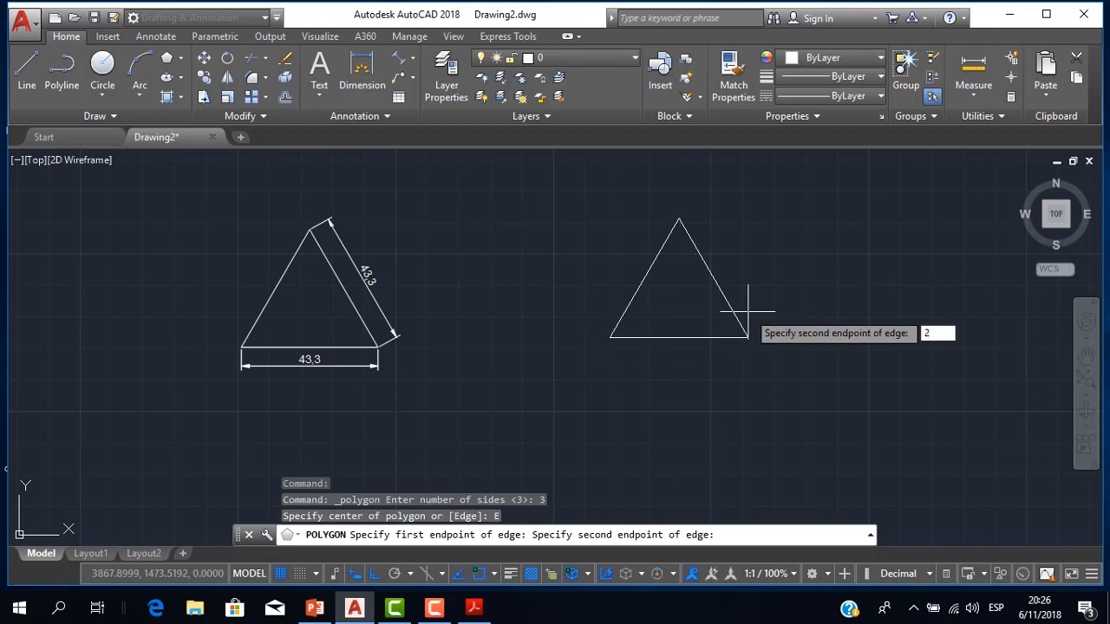
key(Return)
- Add an aligned dimension along the outside of the edge-drawn triangle's right side
scroll(685, 321, up, 4)
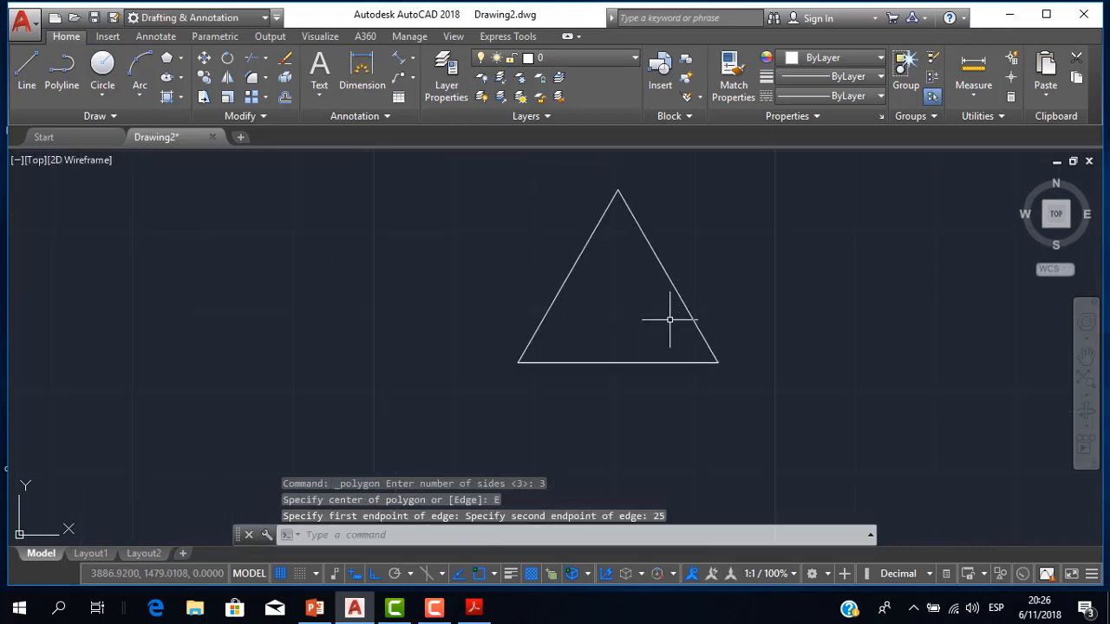
scroll(664, 302, down, 4)
scroll(659, 301, up, 4)
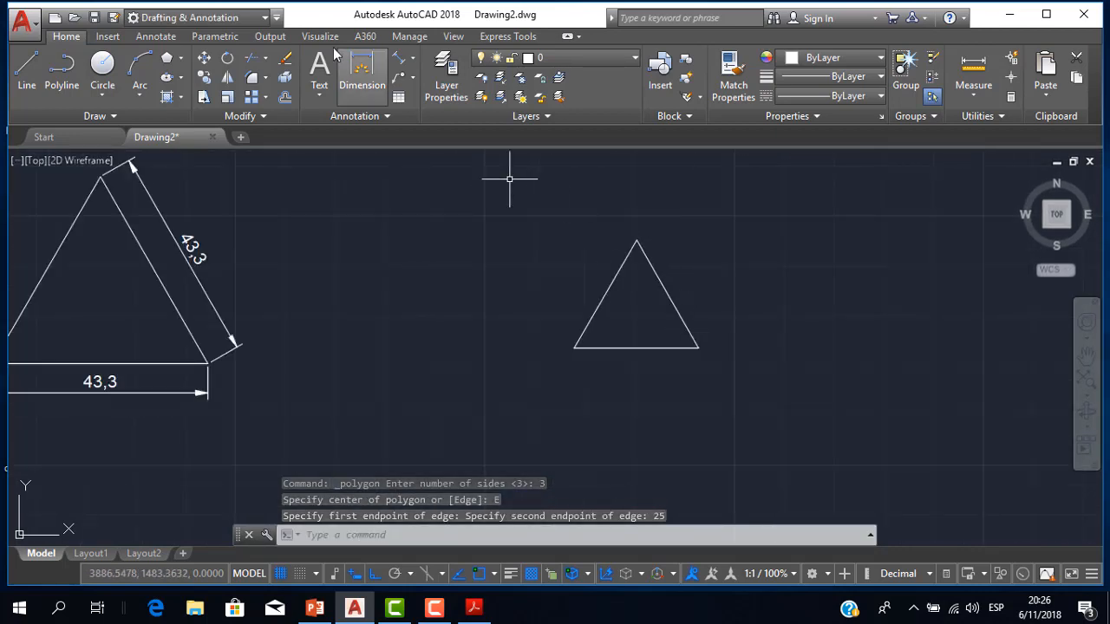
key(Return)
key(Return)
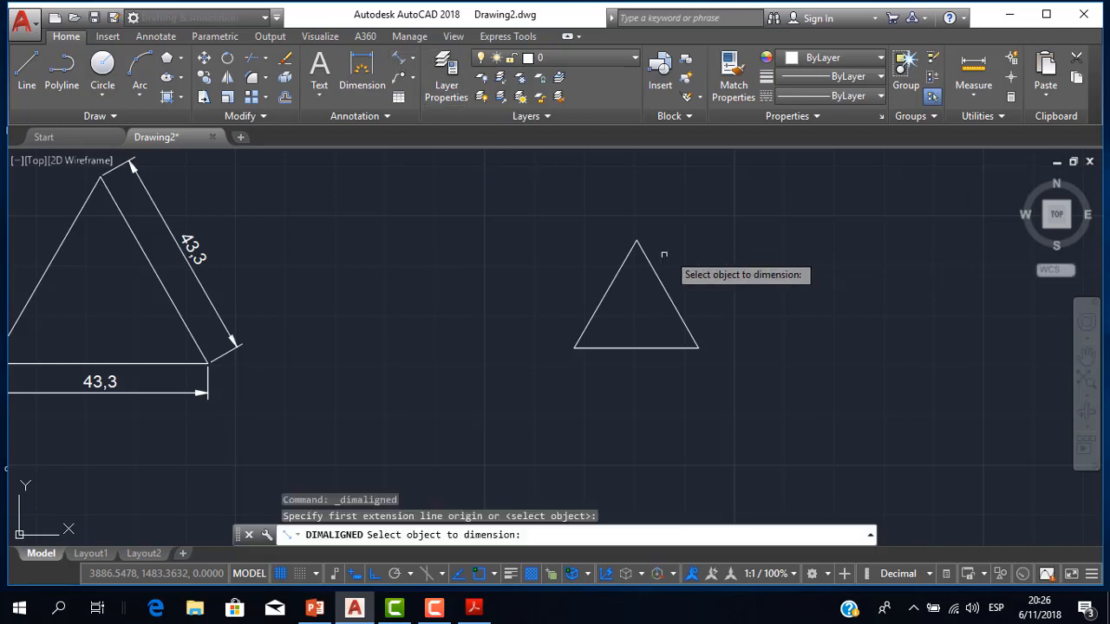
click(662, 288)
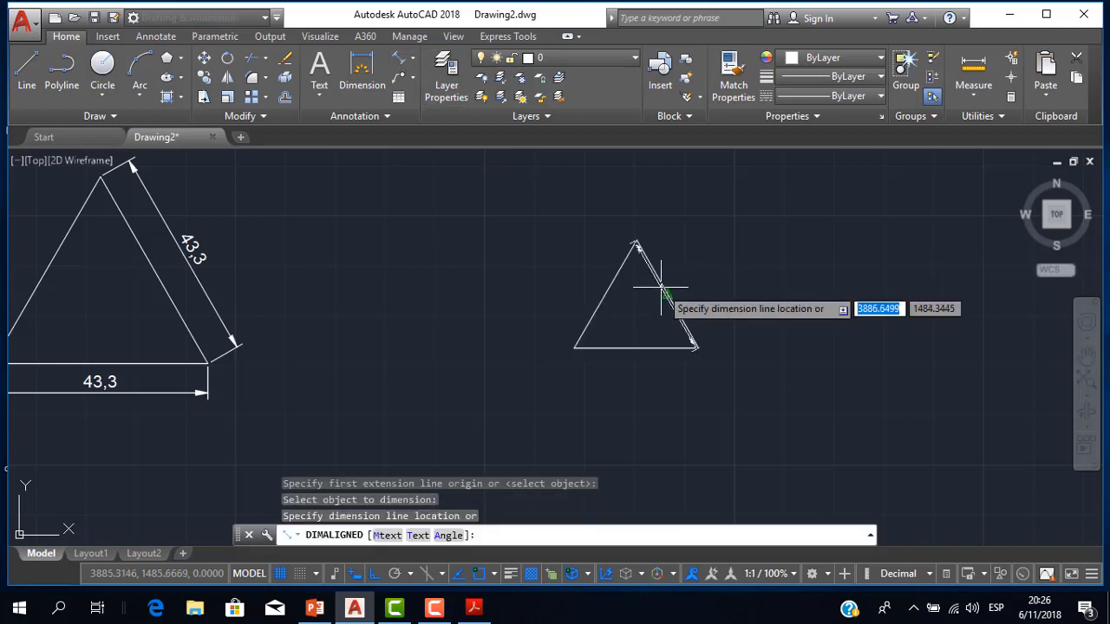
click(698, 258)
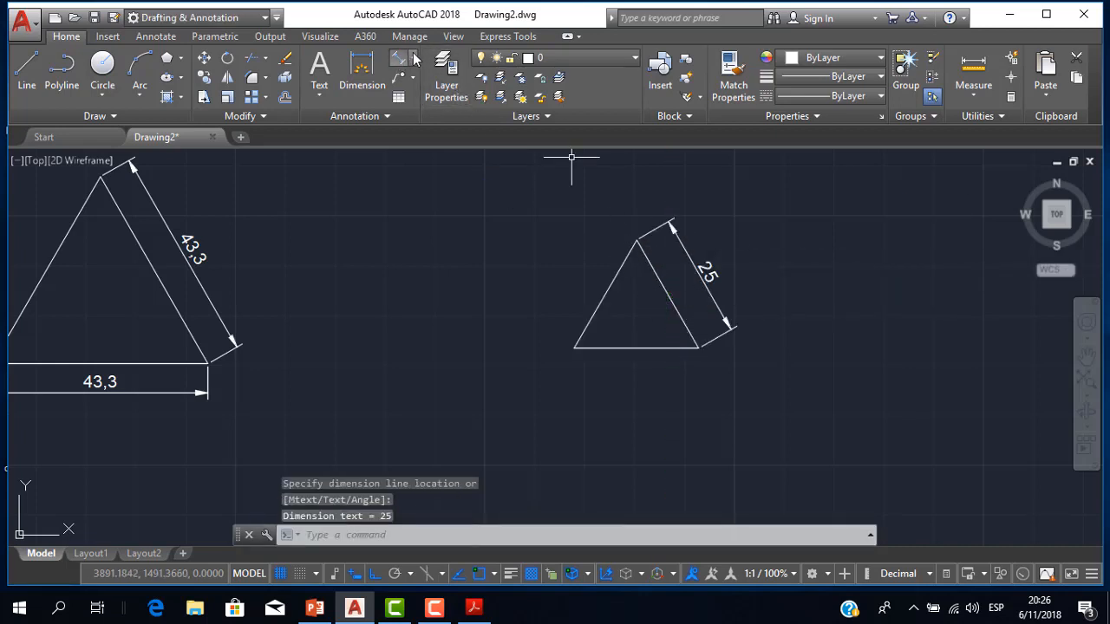
- Add an aligned dimension below the edge-drawn triangle's base
click(417, 58)
click(434, 115)
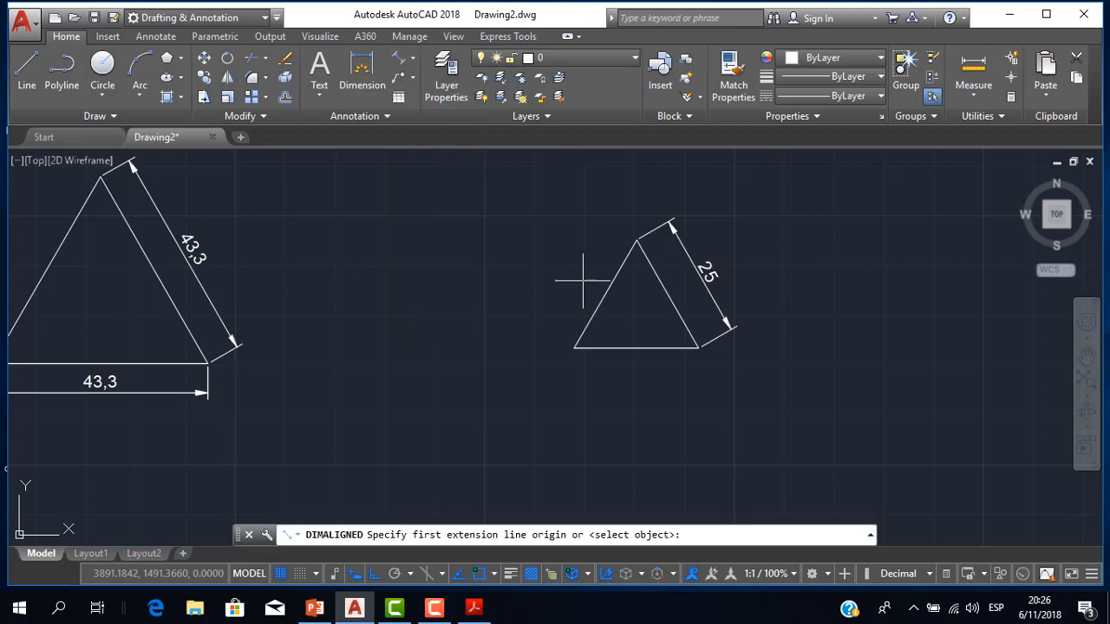
key(Return)
click(633, 346)
click(656, 365)
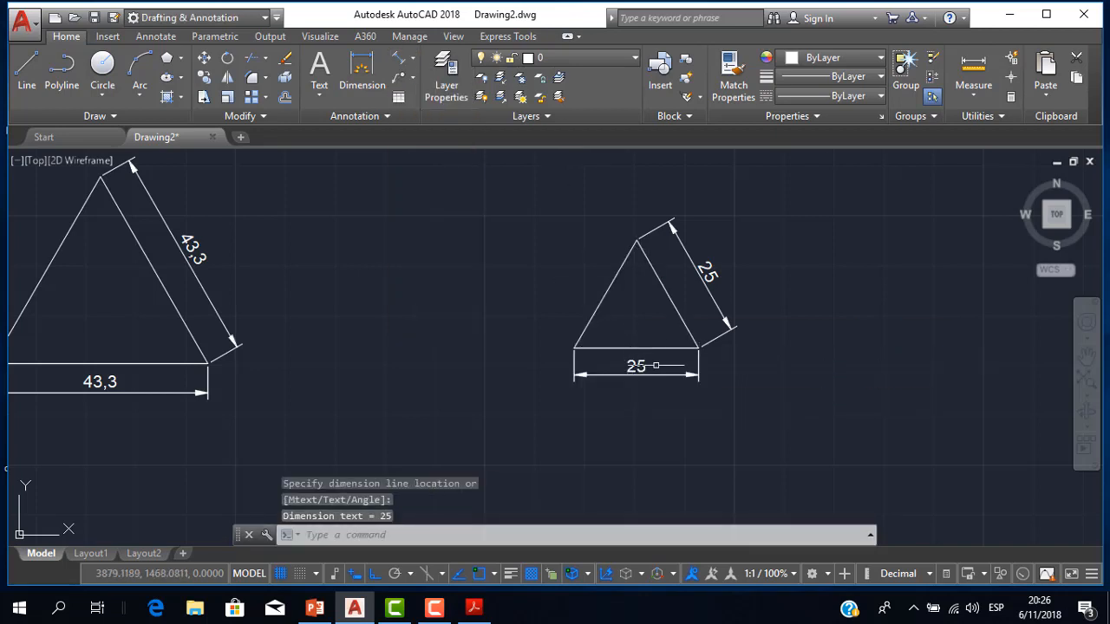
- Erase the edge-drawn triangle together with both of its dimensions
click(763, 420)
click(607, 230)
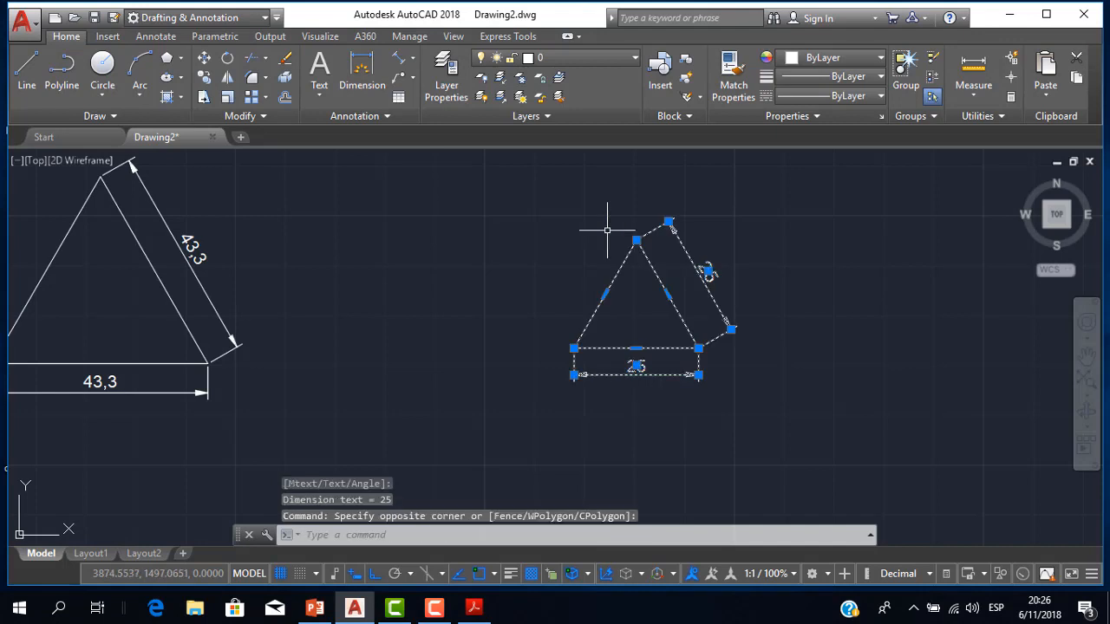
key(Delete)
- Redraw the three-sided polygon with the Edge option in the cleared area, giving it a horizontal edge of 25
click(167, 58)
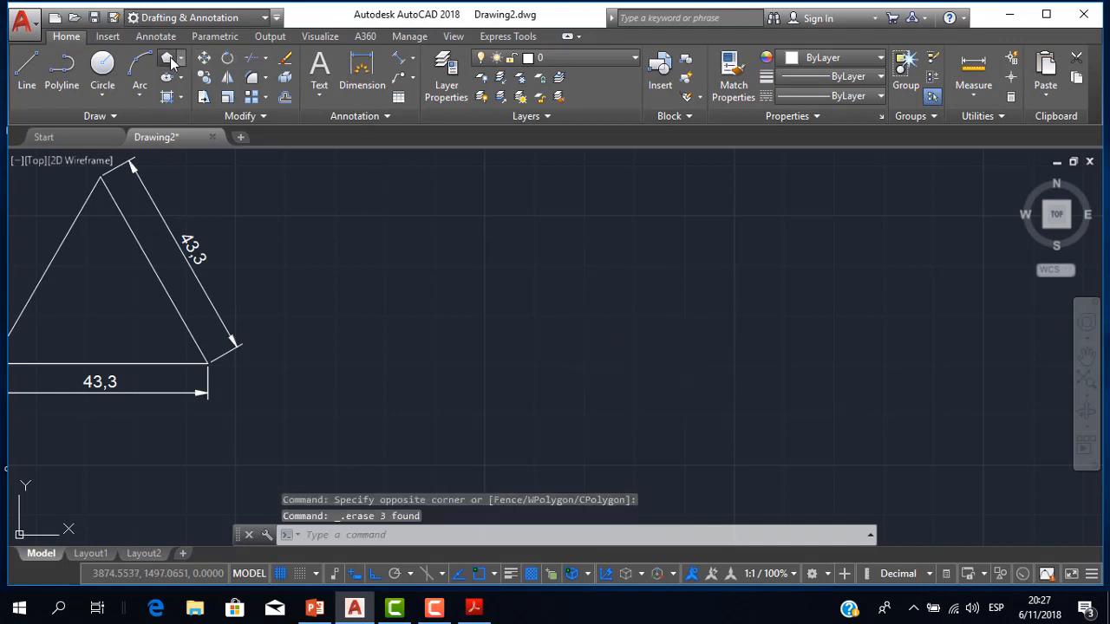
key(Return)
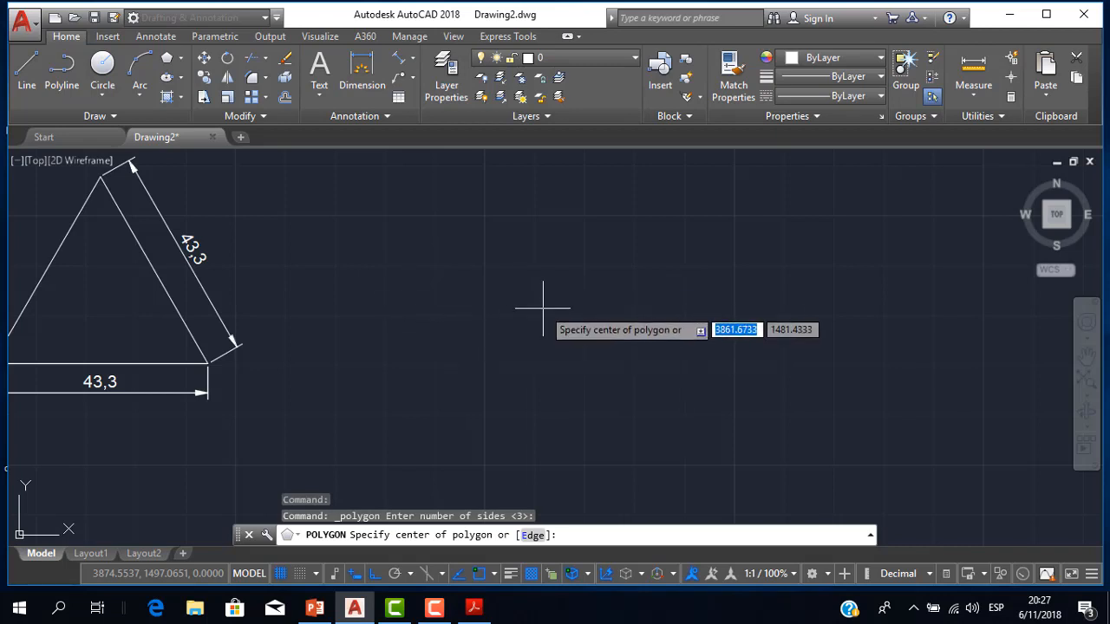
key(Down)
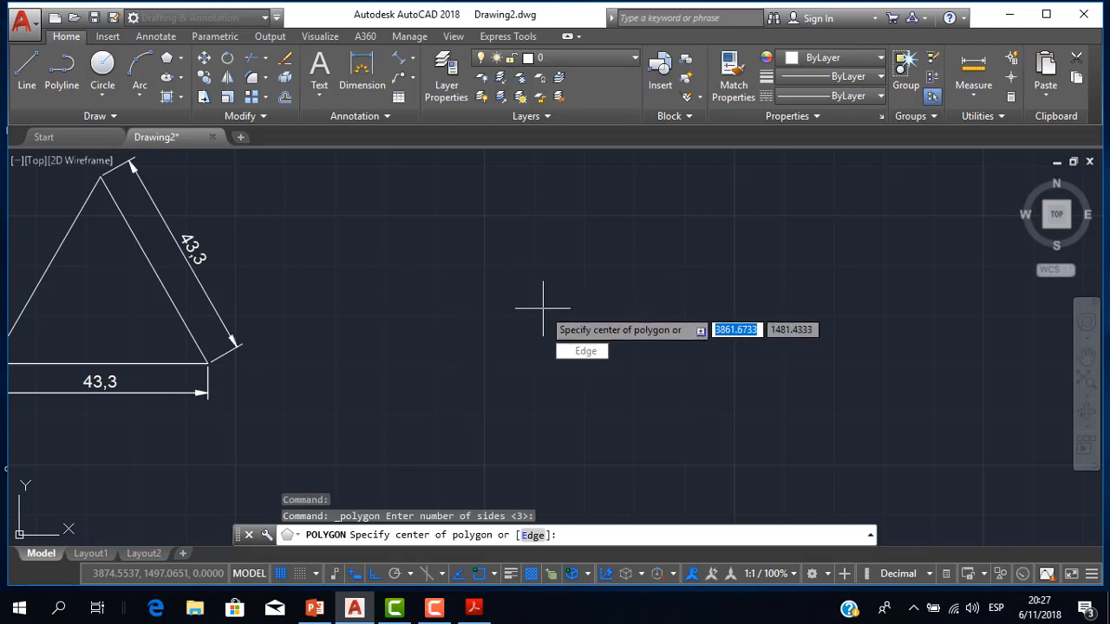
click(593, 355)
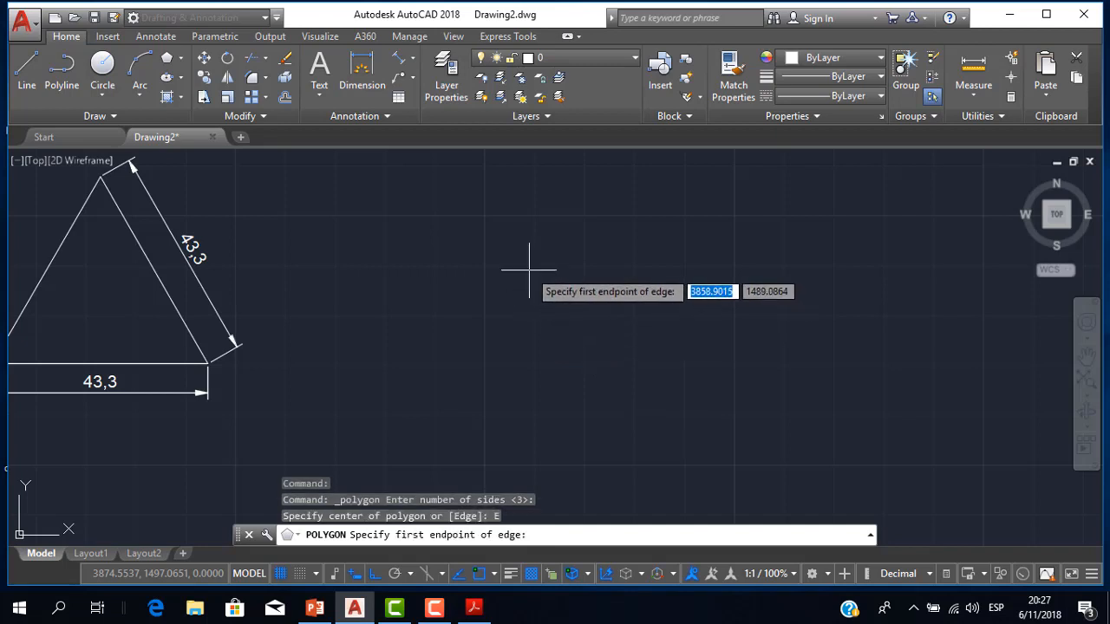
click(576, 331)
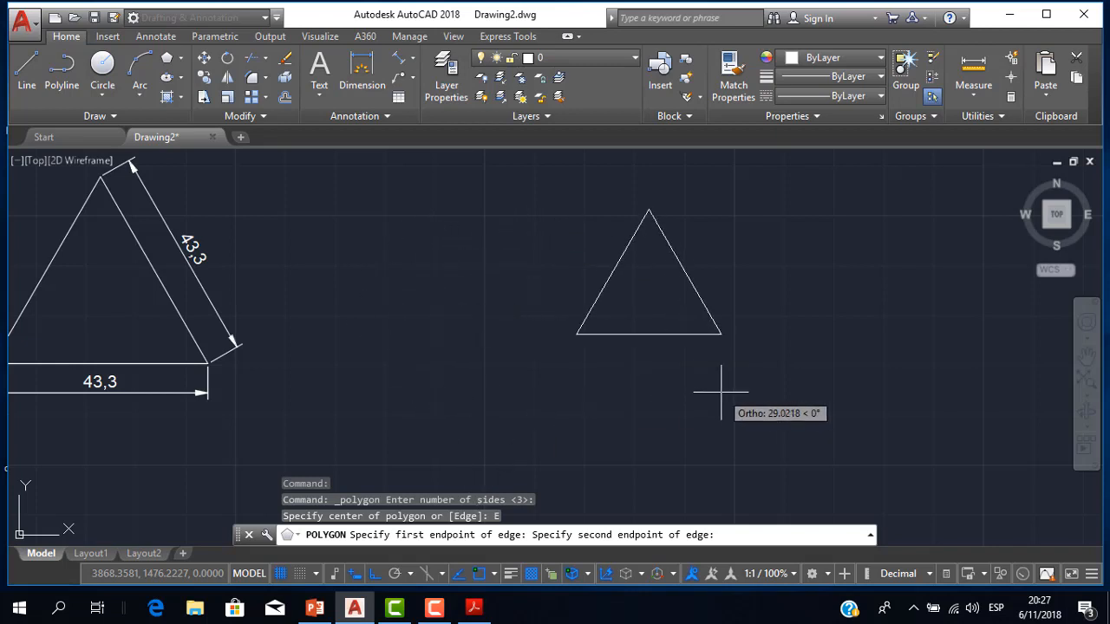
text(25)
key(Return)
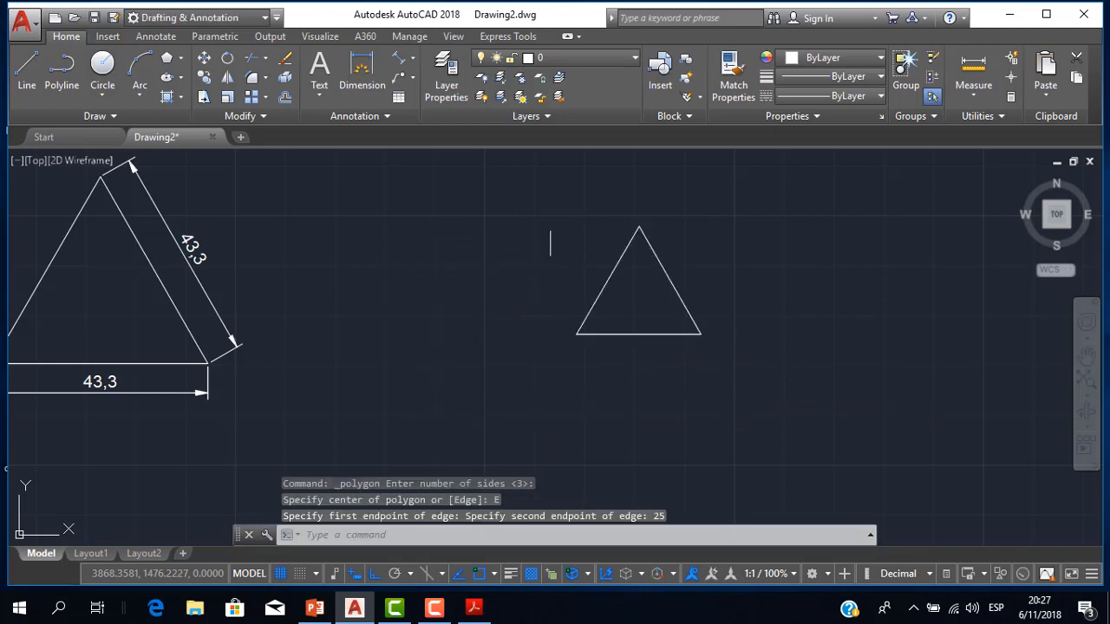
- Add a linear dimension below the base of the redrawn triangle
click(414, 62)
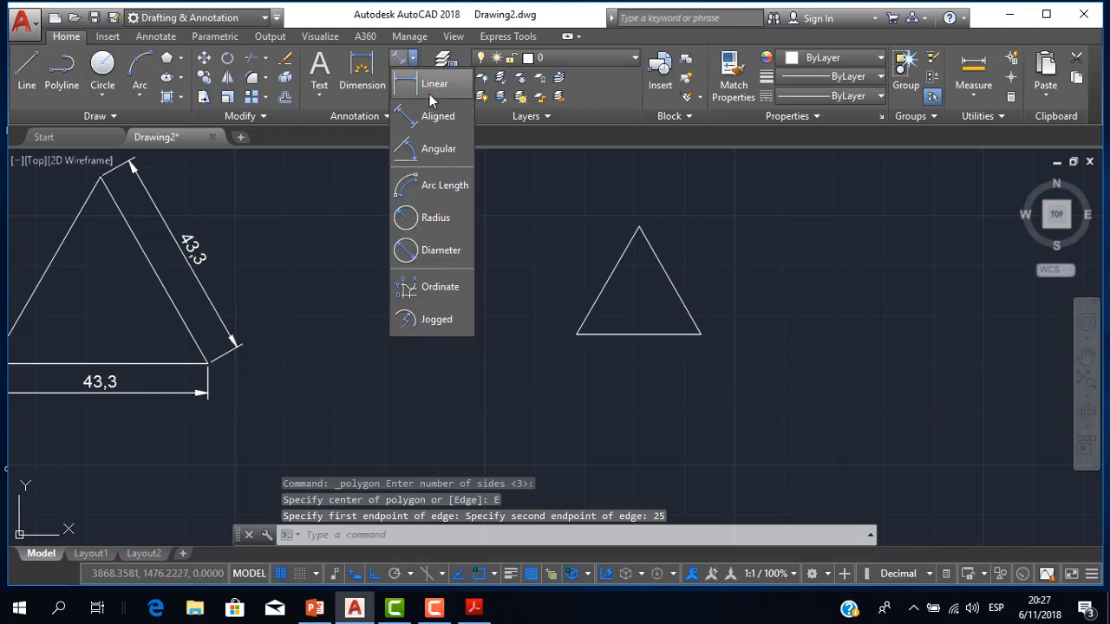
click(431, 83)
click(685, 335)
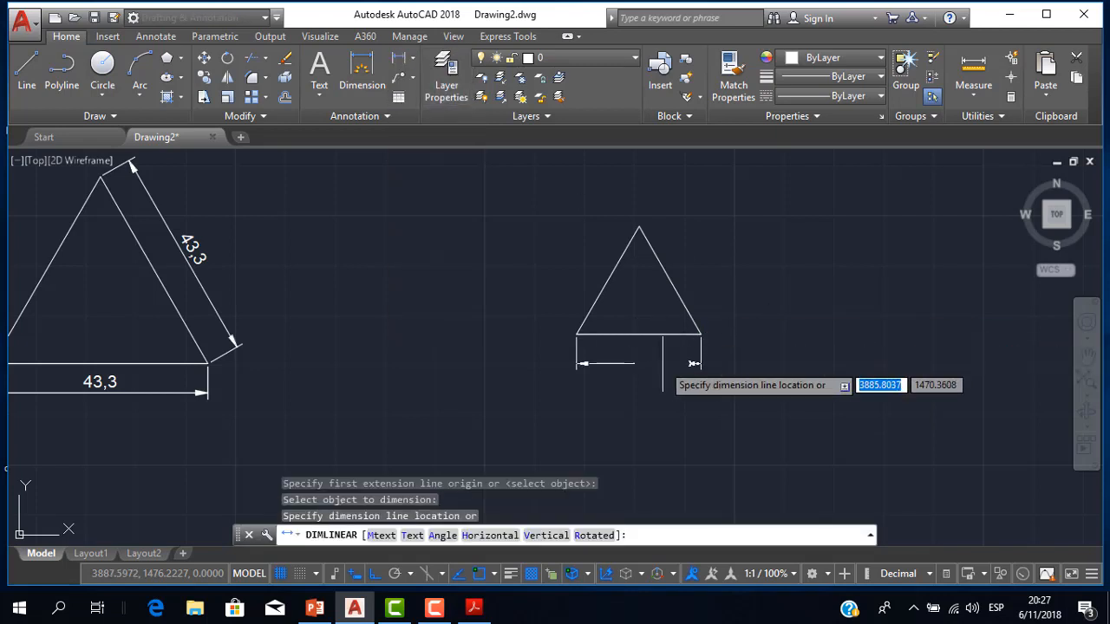
click(657, 366)
click(413, 59)
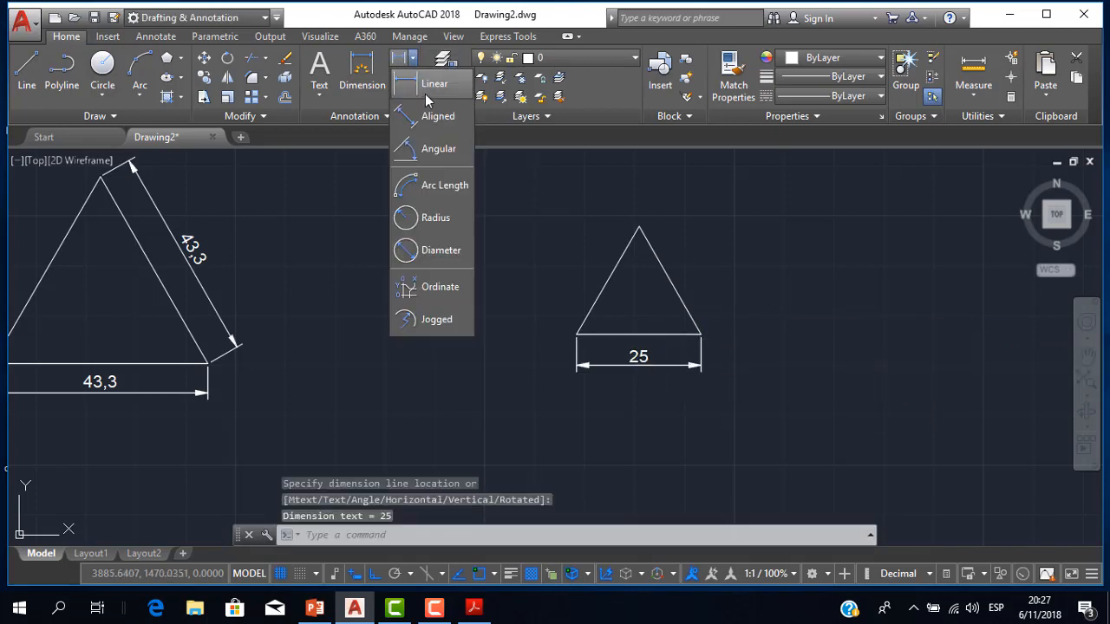
click(431, 87)
key(Return)
click(671, 284)
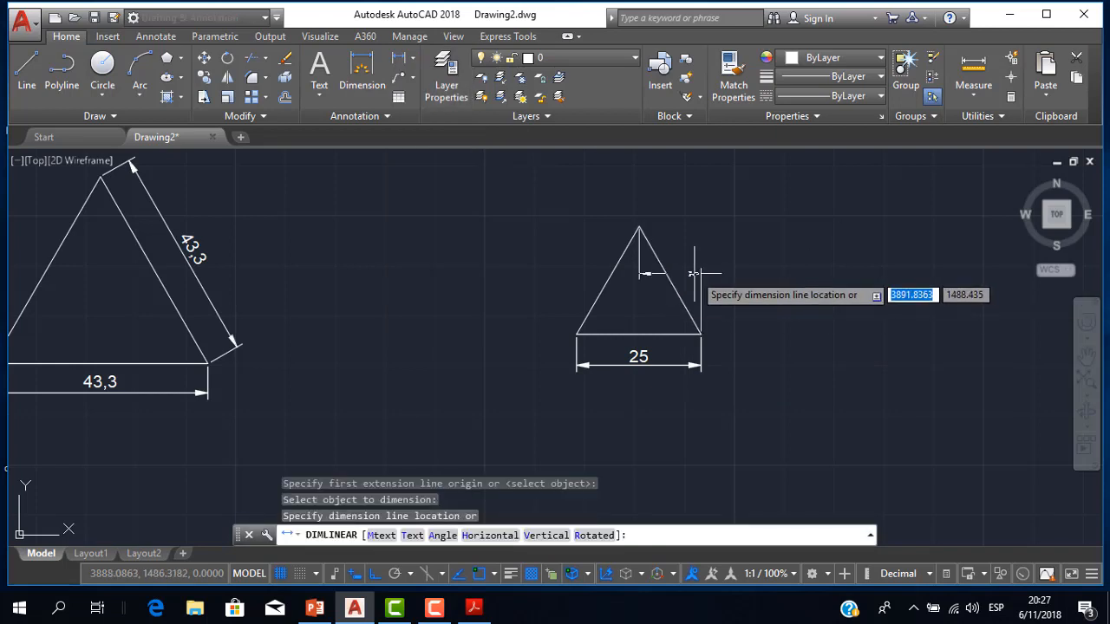
key(Escape)
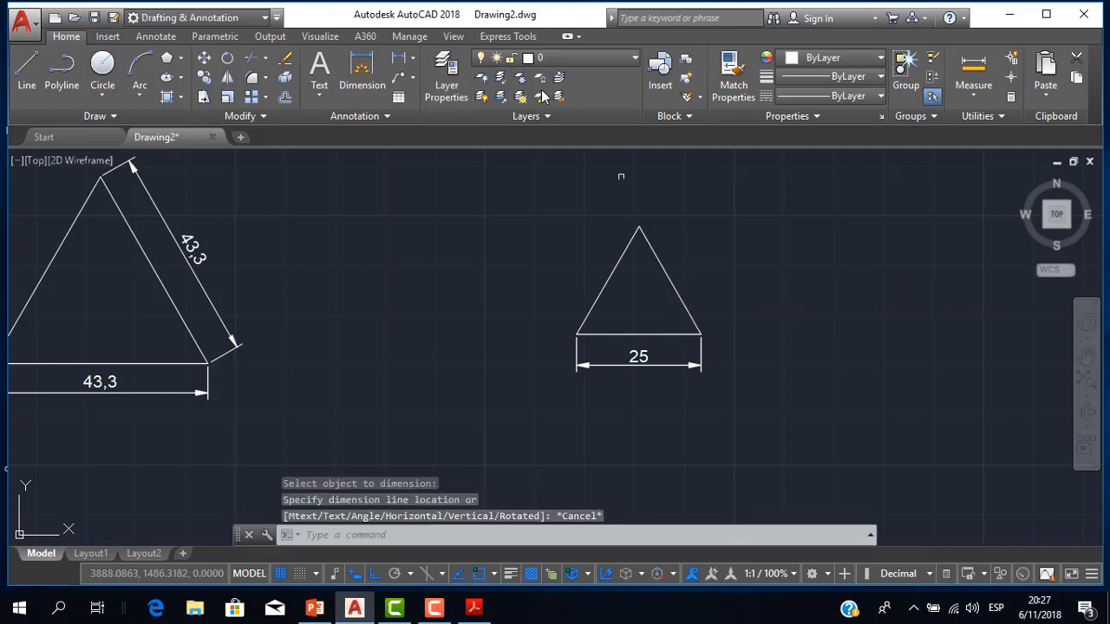
- Add an aligned dimension outside the right slanted side of the edge-drawn triangle
click(414, 59)
click(431, 117)
key(Return)
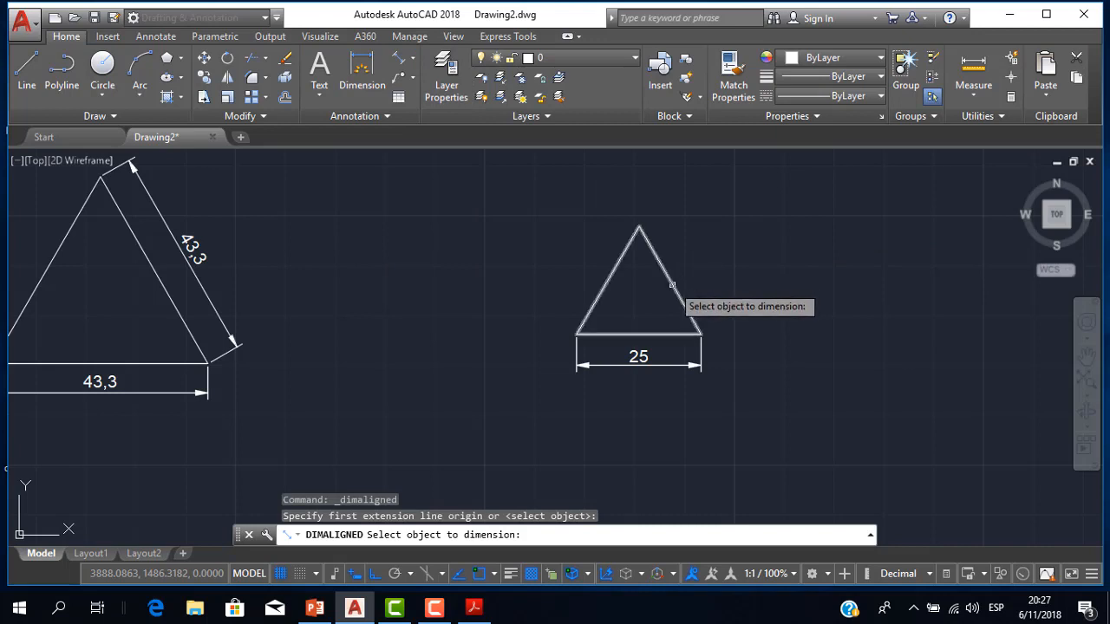
click(682, 302)
click(709, 278)
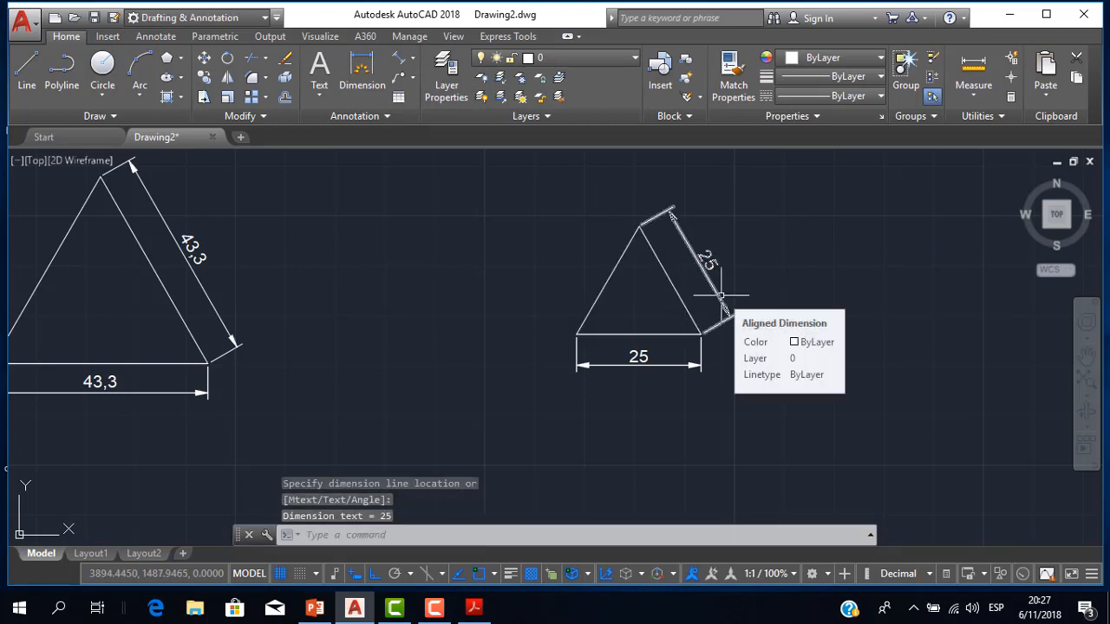
scroll(720, 296, down, 3)
middle_drag(721, 295, 497, 351)
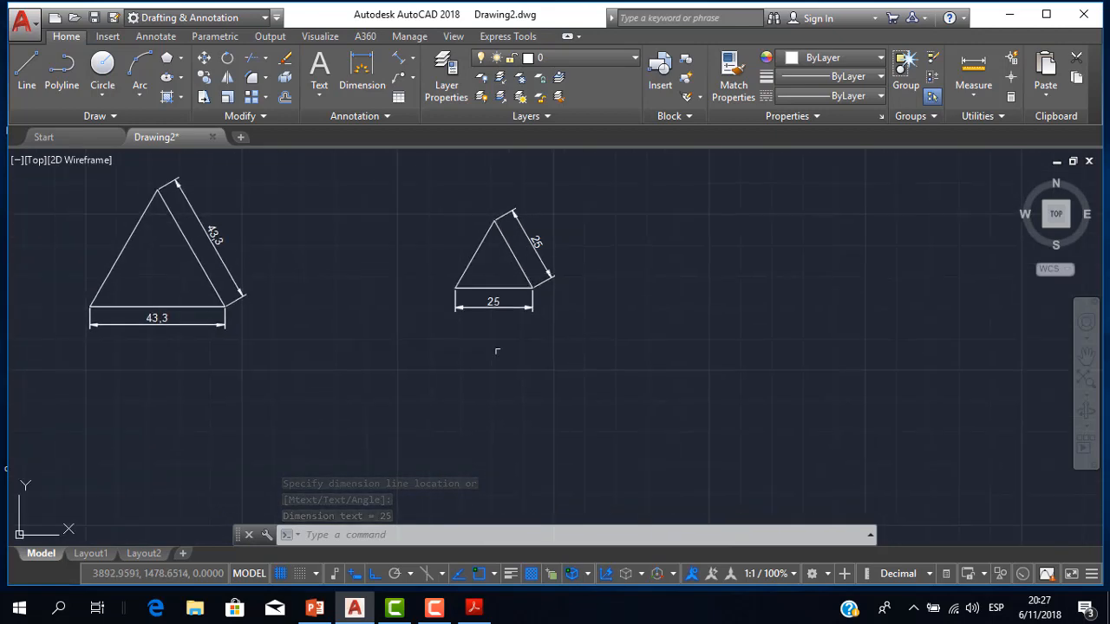
- Switch to the exercise PDF in Acrobat Reader to check the pentagon's edge length, and return to AutoCAD
click(473, 607)
scroll(607, 468, down, 1)
scroll(761, 378, up, 2)
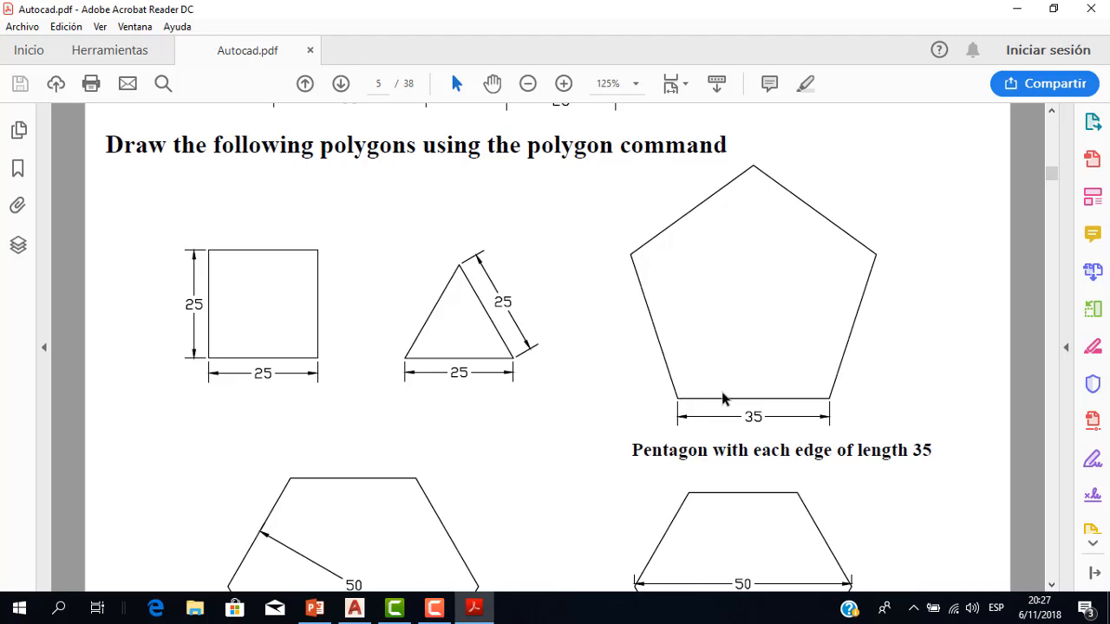
click(354, 608)
scroll(564, 277, up, 3)
middle_drag(565, 278, 423, 385)
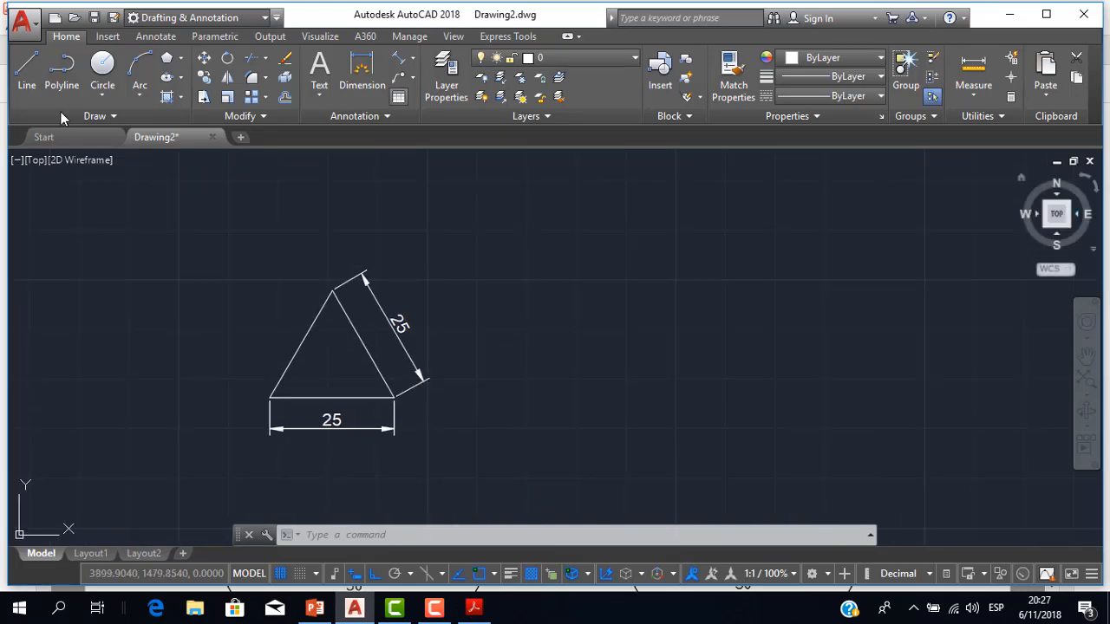
click(475, 607)
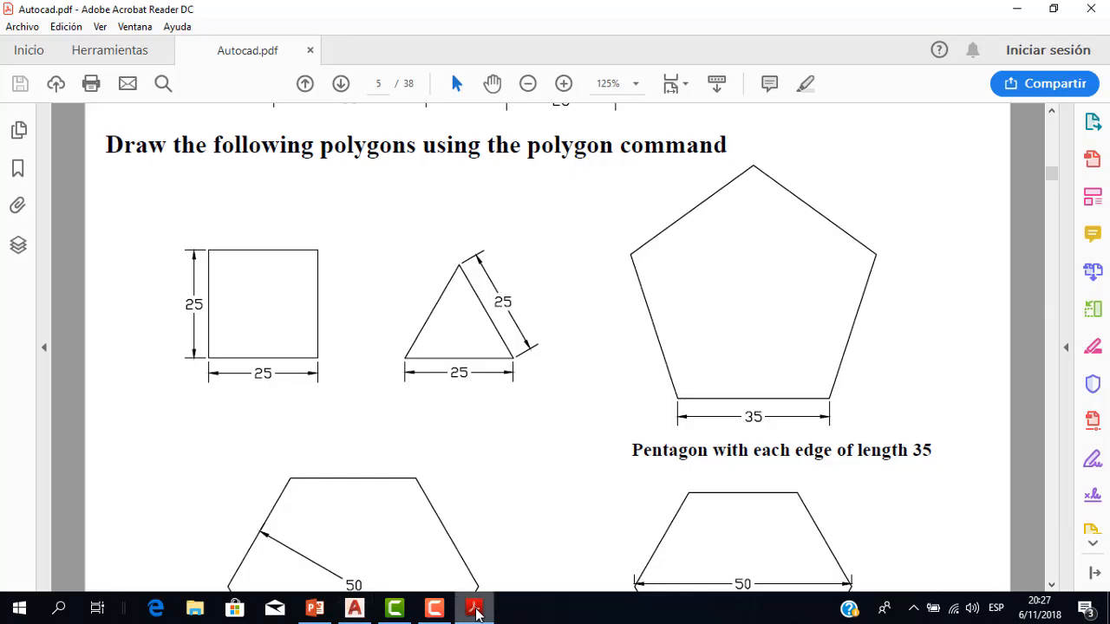
click(475, 608)
- Draw a five-sided polygon with the Edge option in the free area right of the triangle, giving it a horizontal edge of 35
click(168, 59)
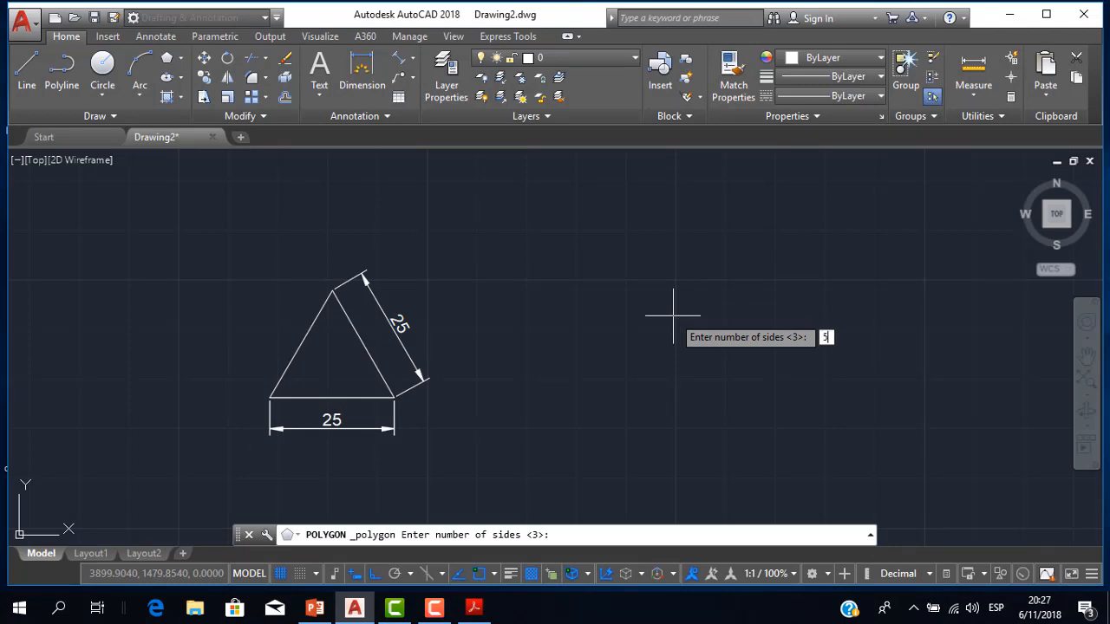
text(5)
key(Return)
key(Down)
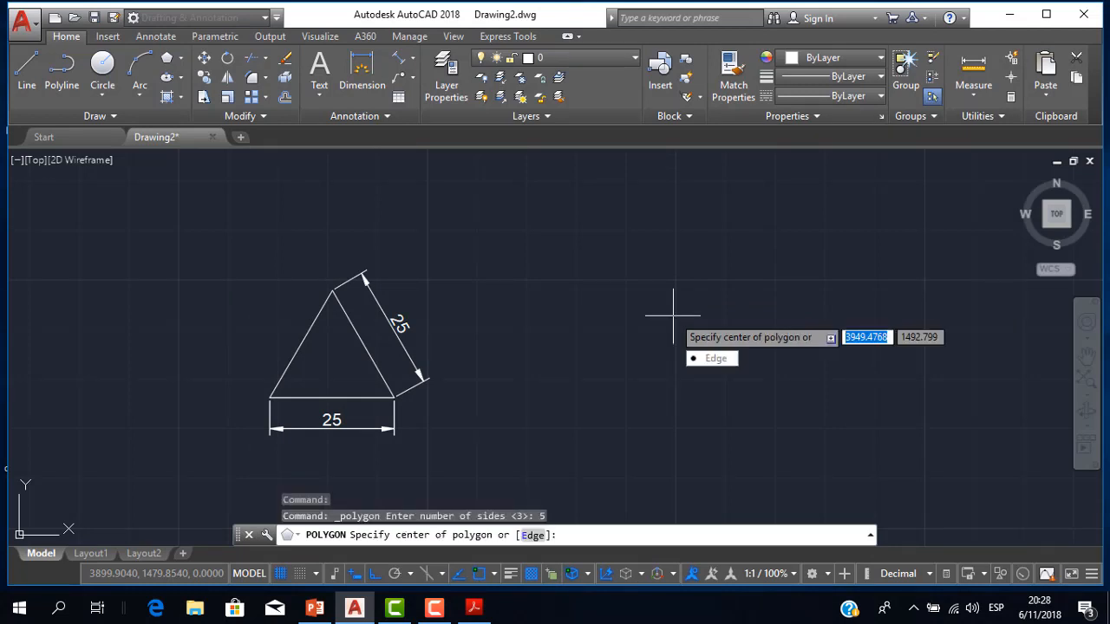
key(Return)
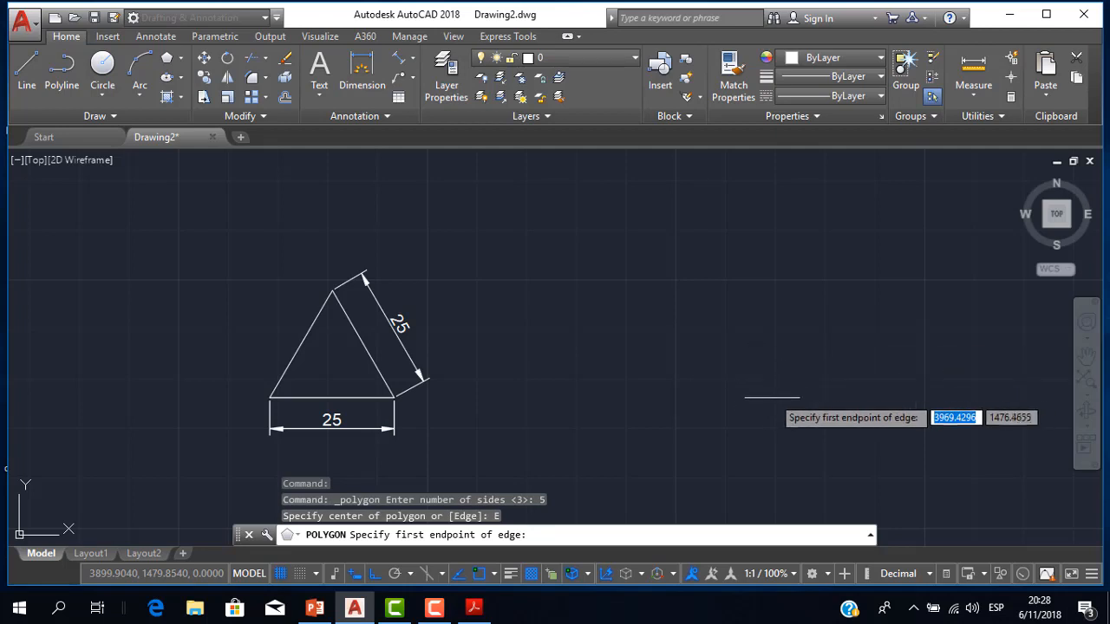
click(781, 383)
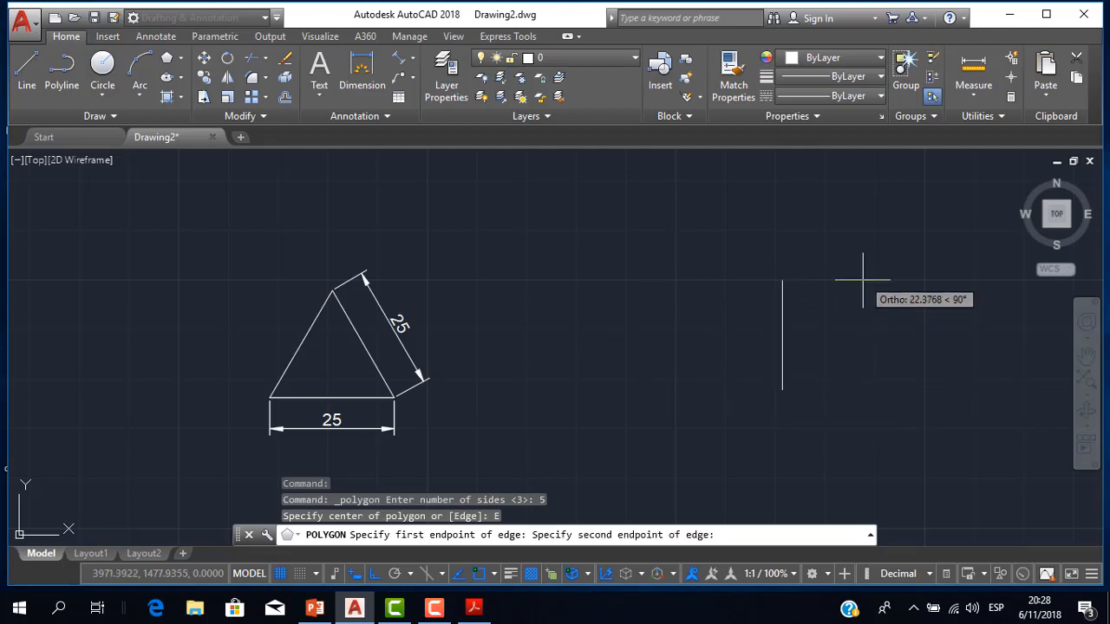
text(35)
key(Return)
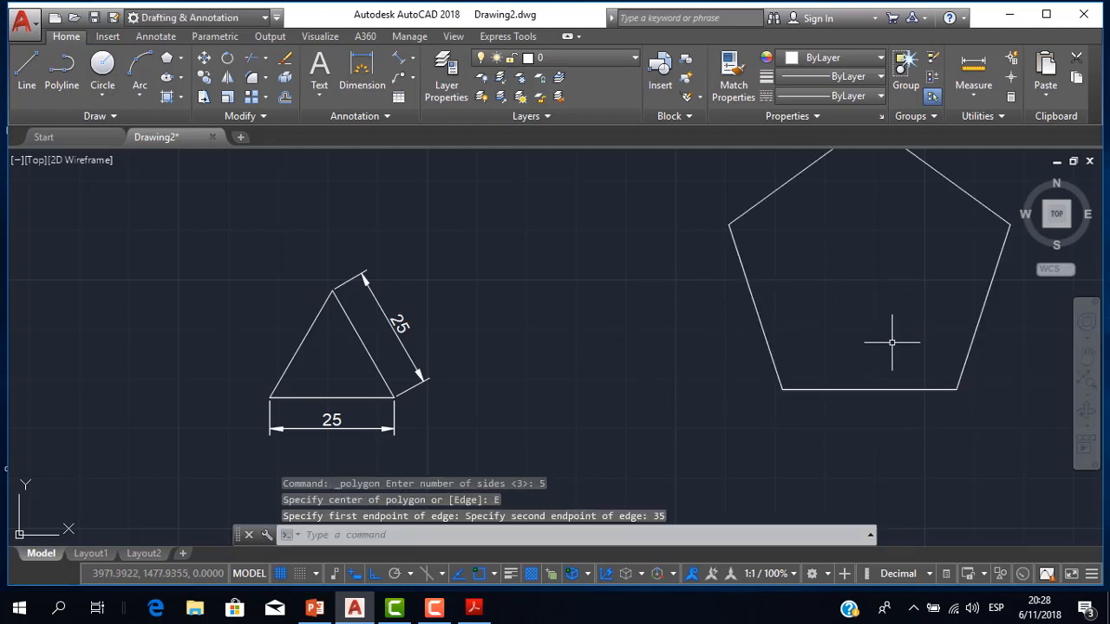
scroll(892, 357, down, 3)
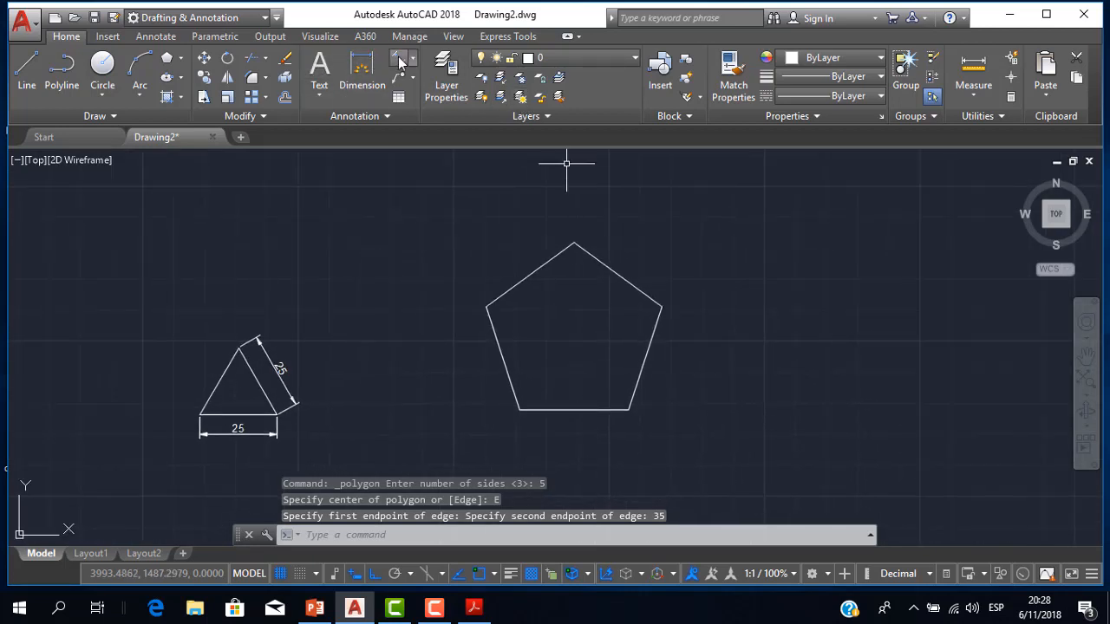
- Add a linear dimension below the pentagon's base
click(414, 65)
click(425, 82)
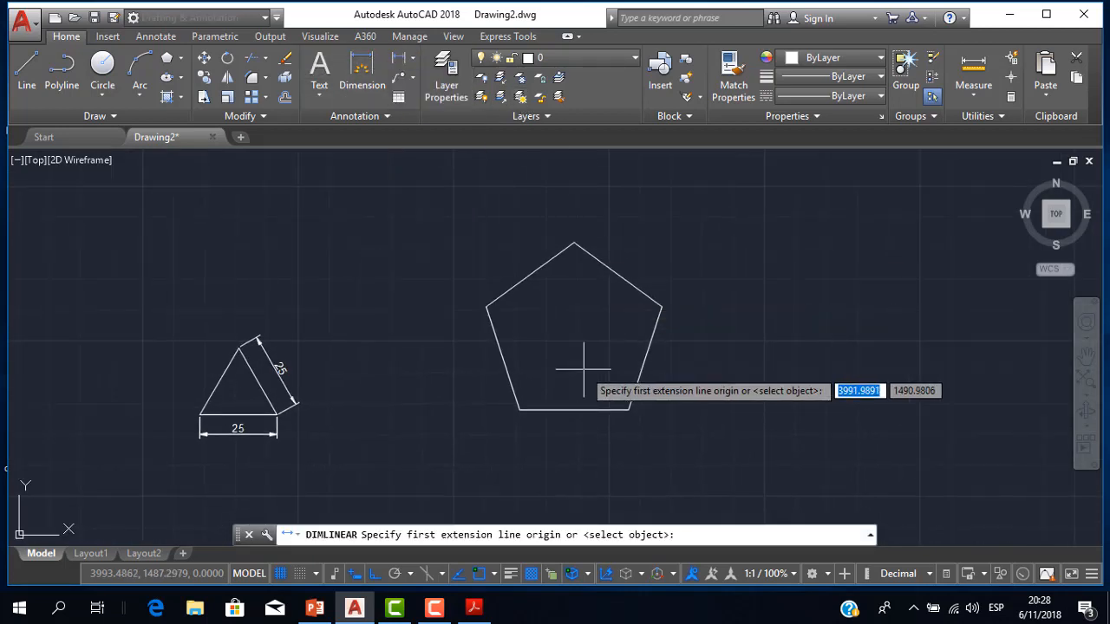
click(572, 405)
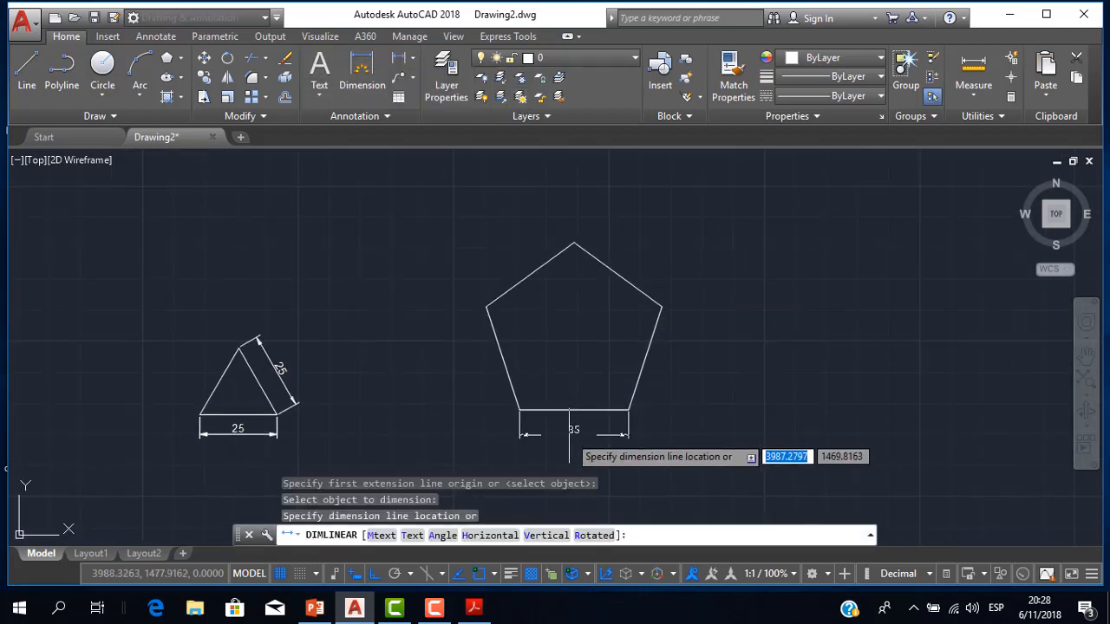
click(573, 437)
- Add an aligned dimension along the pentagon's lower-right side, between its two corner points
click(416, 57)
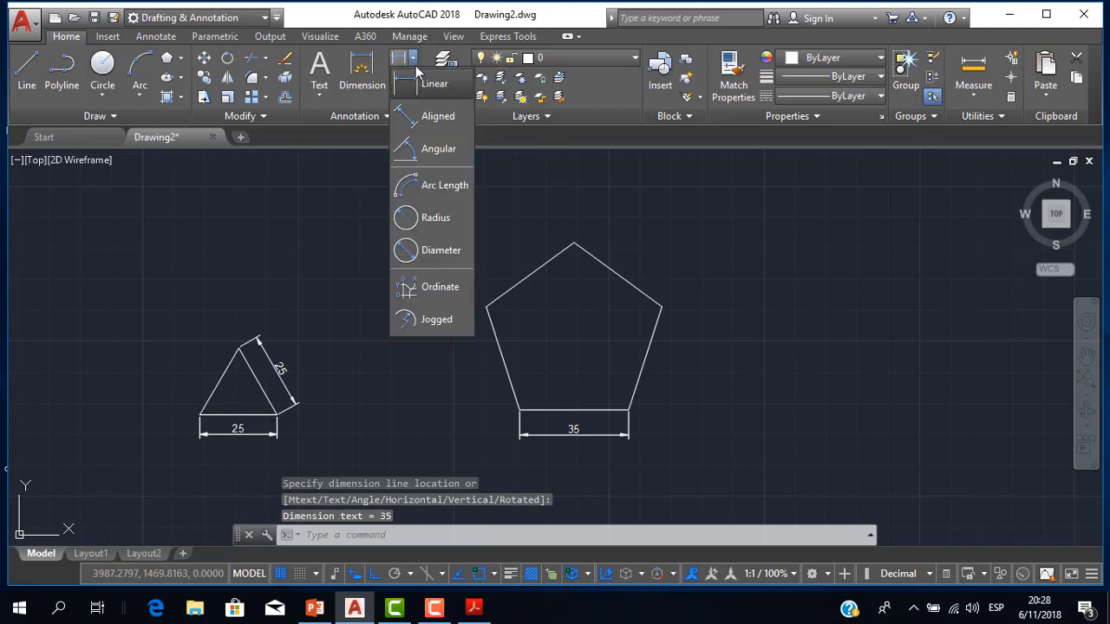
click(433, 116)
click(631, 406)
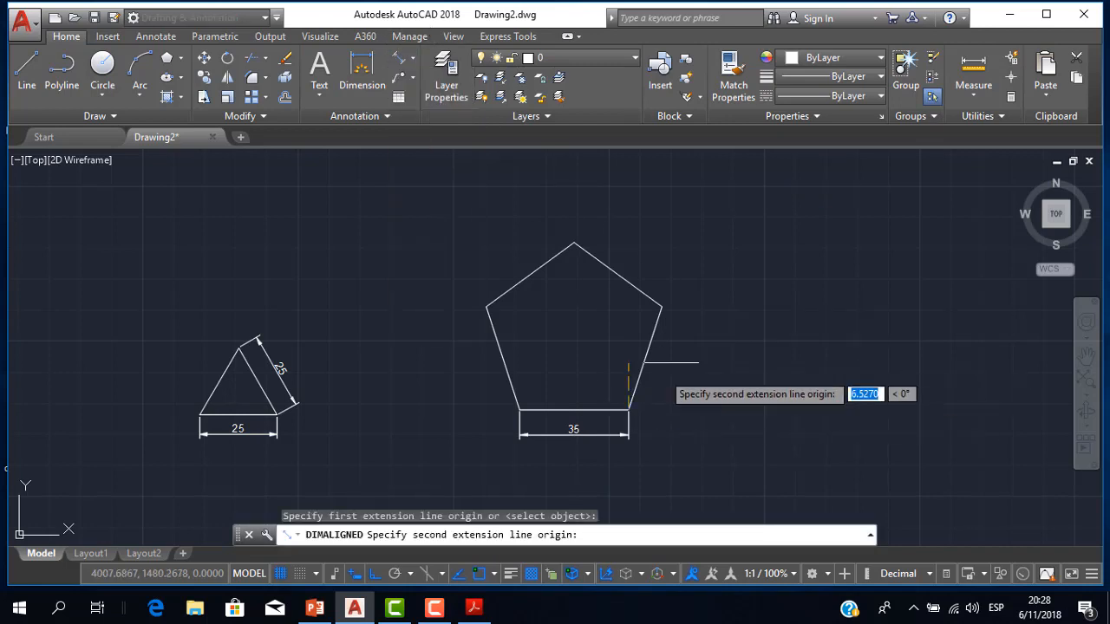
click(662, 306)
click(691, 319)
scroll(620, 351, up, 2)
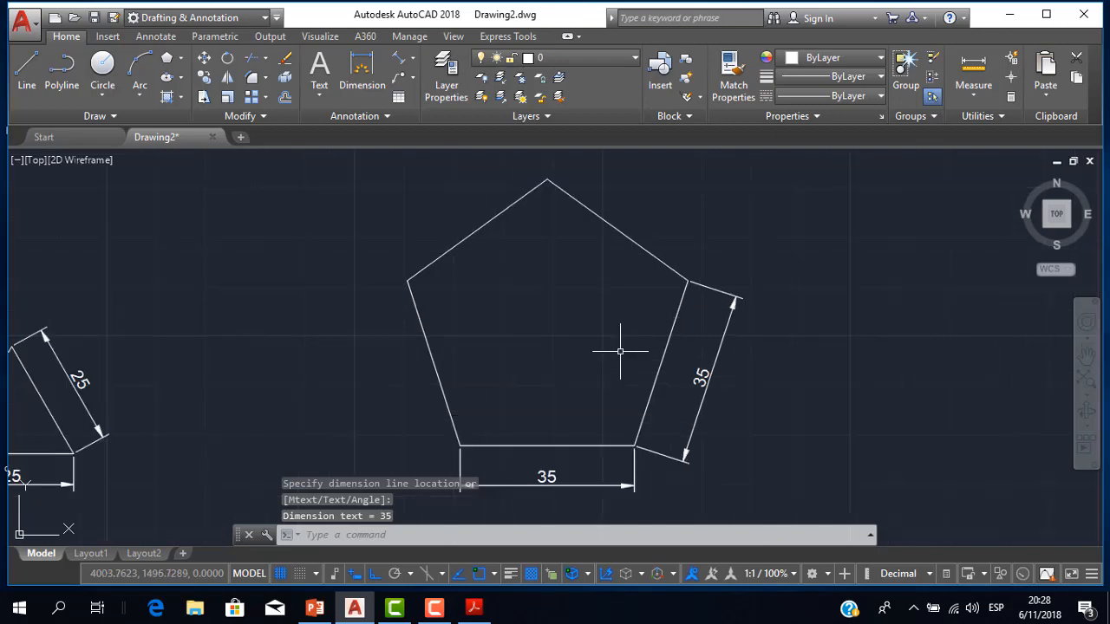
scroll(622, 347, down, 2)
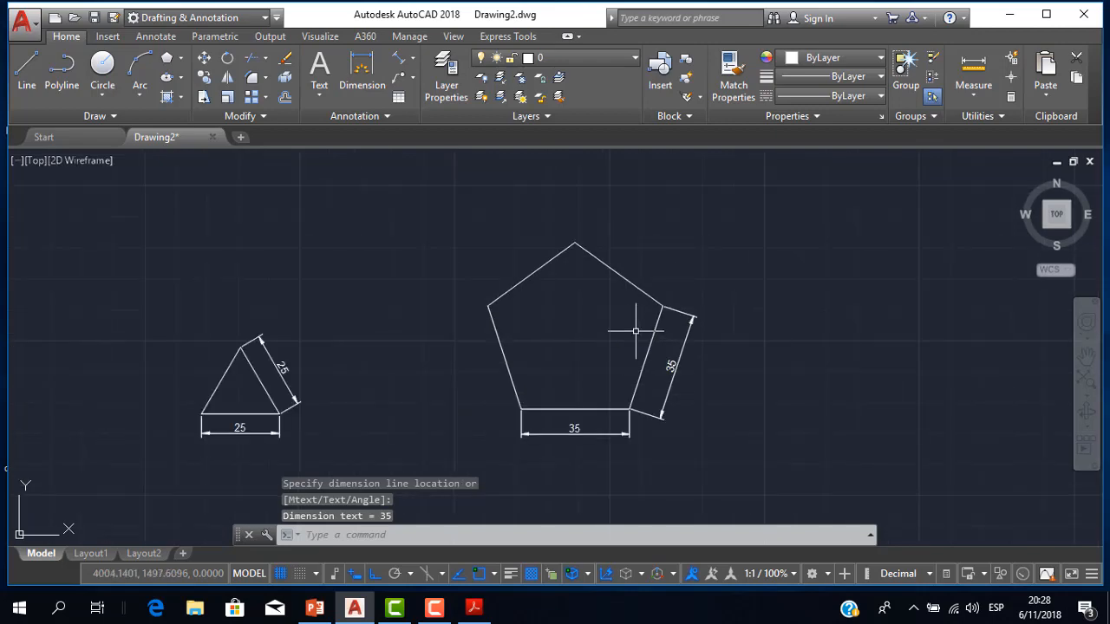
- Examine the circumscribed and inscribed hexagon exercises in the Acrobat Reader PDF, and return to AutoCAD to find free drawing space
click(475, 610)
scroll(666, 443, down, 6)
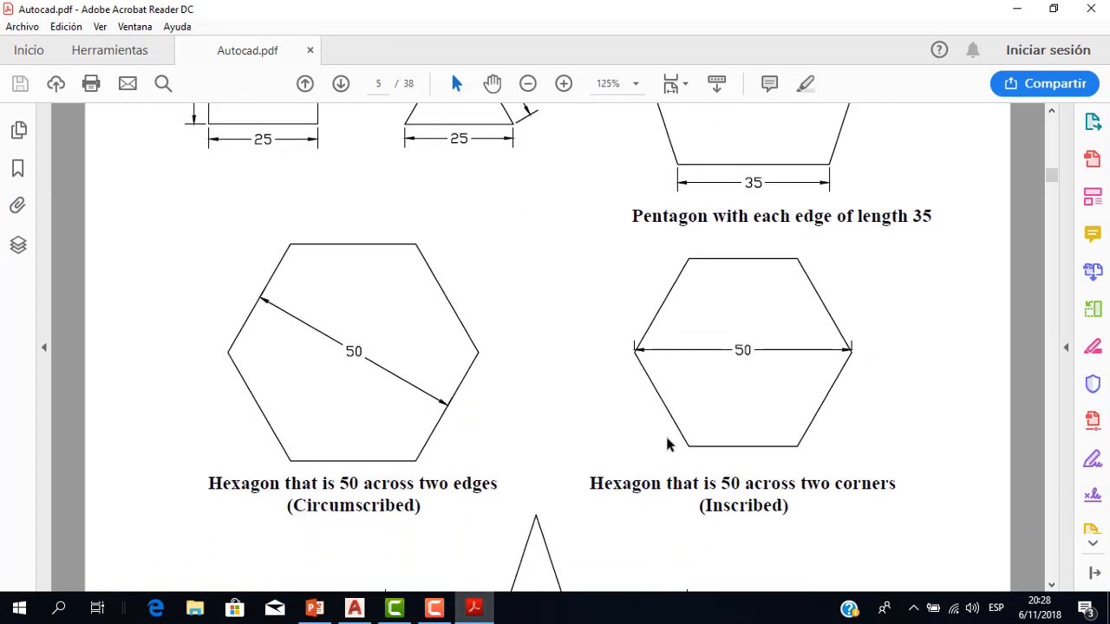
scroll(667, 443, up, 1)
scroll(664, 438, down, 1)
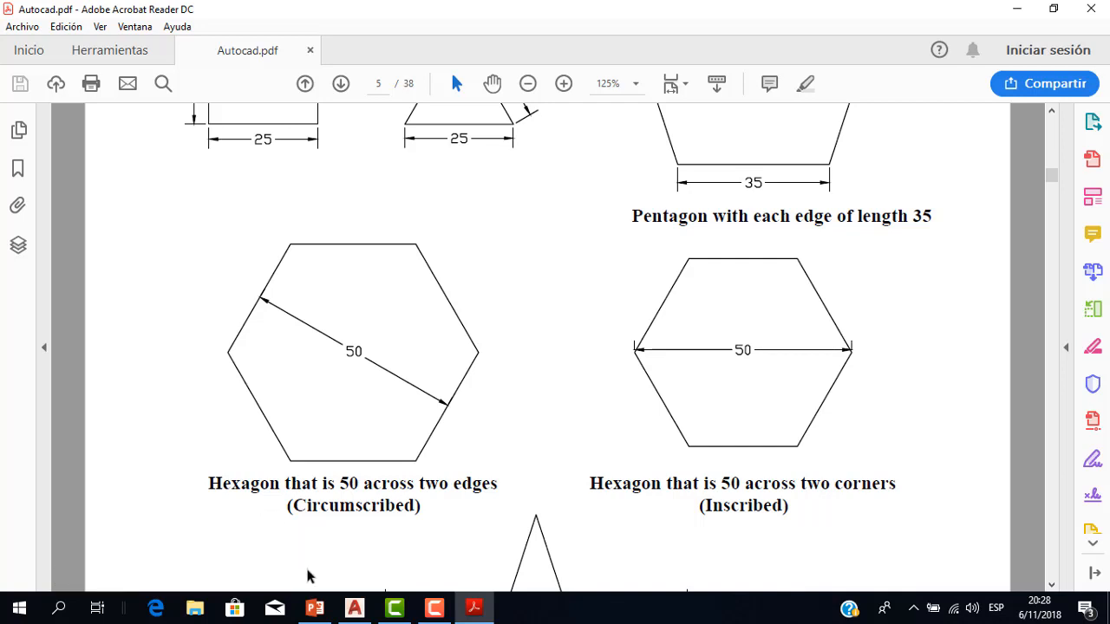
mouse_move(483, 611)
click(355, 610)
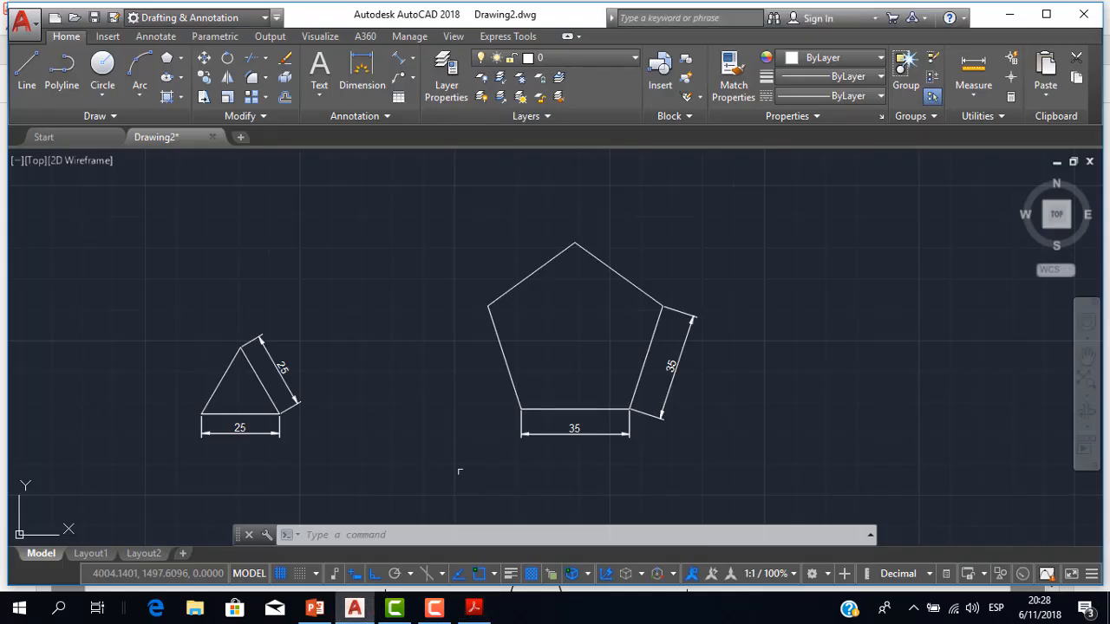
mouse_move(456, 465)
middle_down()
mouse_move(459, 367)
mouse_move(771, 382)
middle_up()
scroll(765, 380, down, 2)
scroll(626, 344, up, 2)
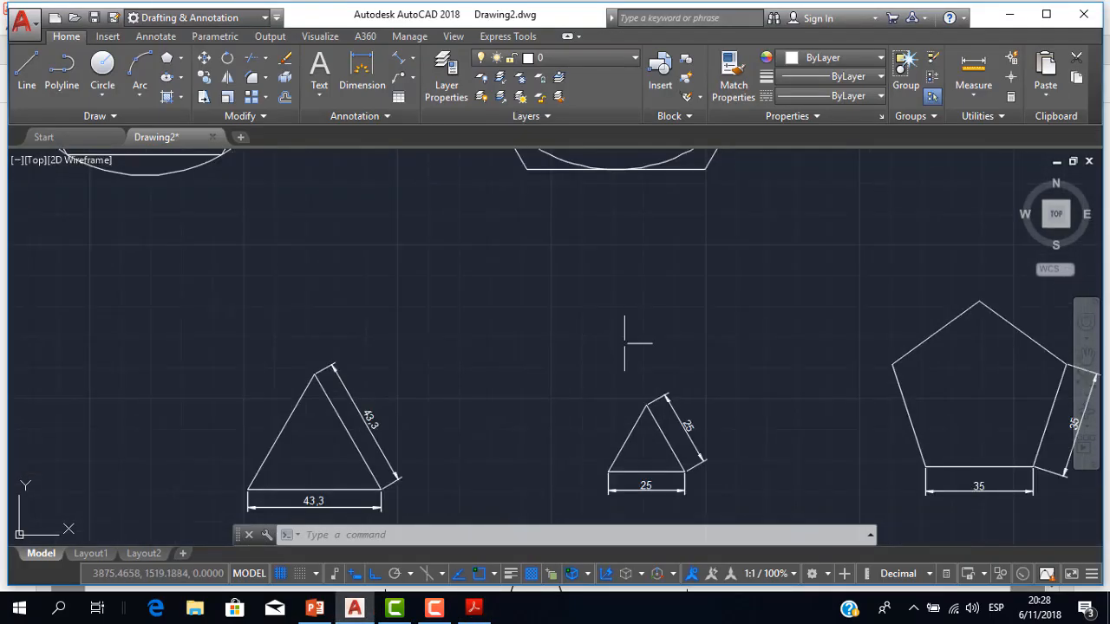
middle_drag(662, 409, 601, 287)
scroll(278, 382, down, 2)
mouse_move(423, 377)
middle_down()
mouse_move(475, 364)
mouse_move(360, 400)
middle_up()
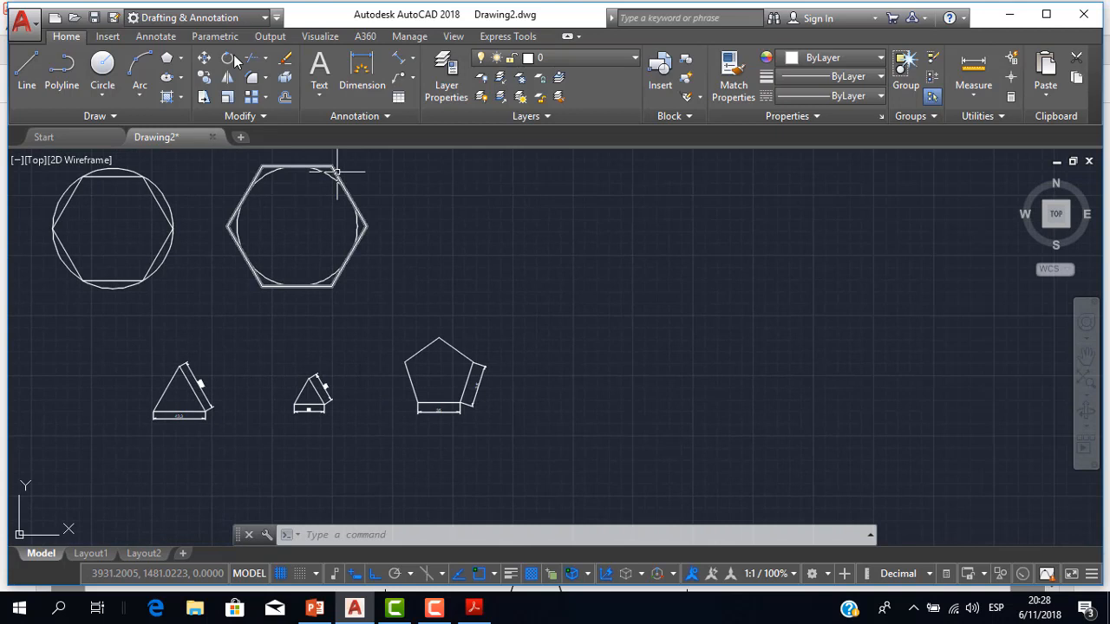
- Draw a six-sided polygon circumscribed about a circle of radius 50 in the empty area right of the pentagon
click(167, 58)
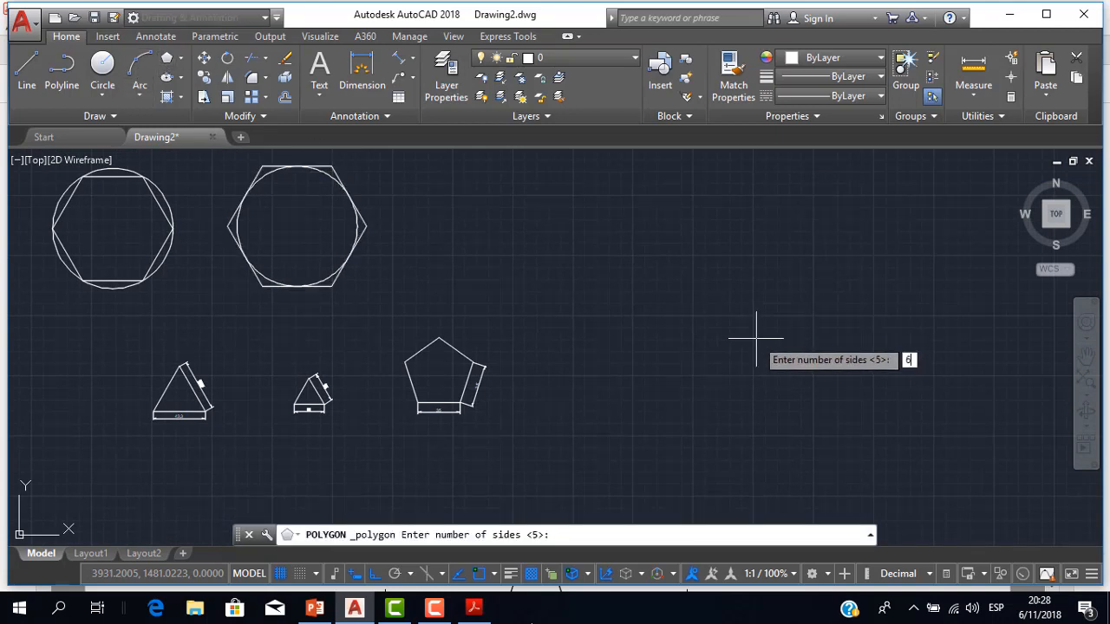
click(475, 609)
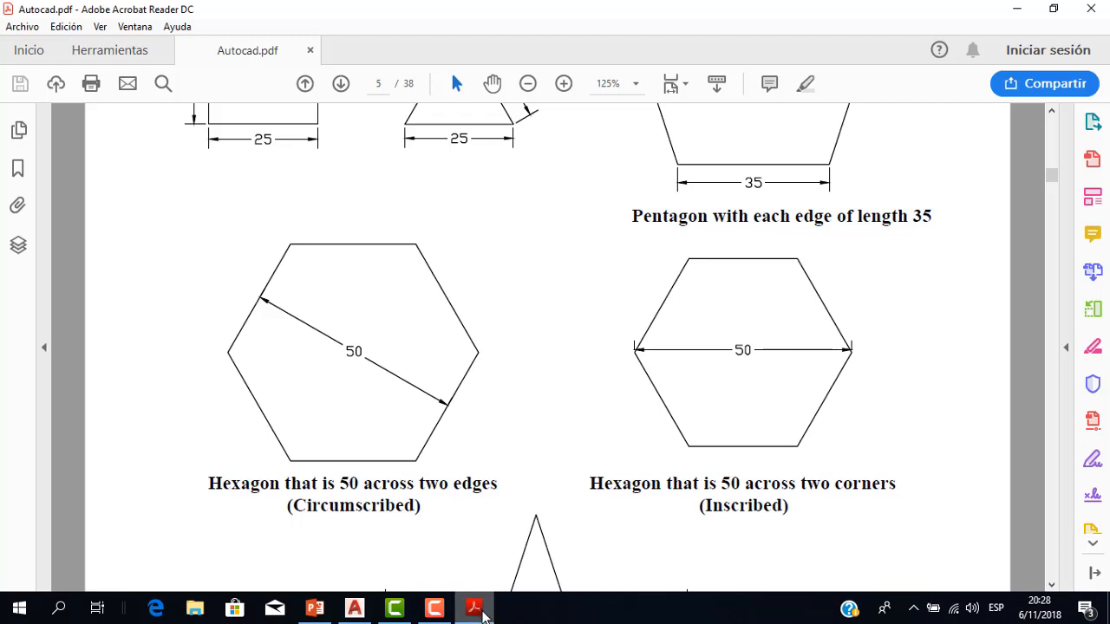
click(485, 617)
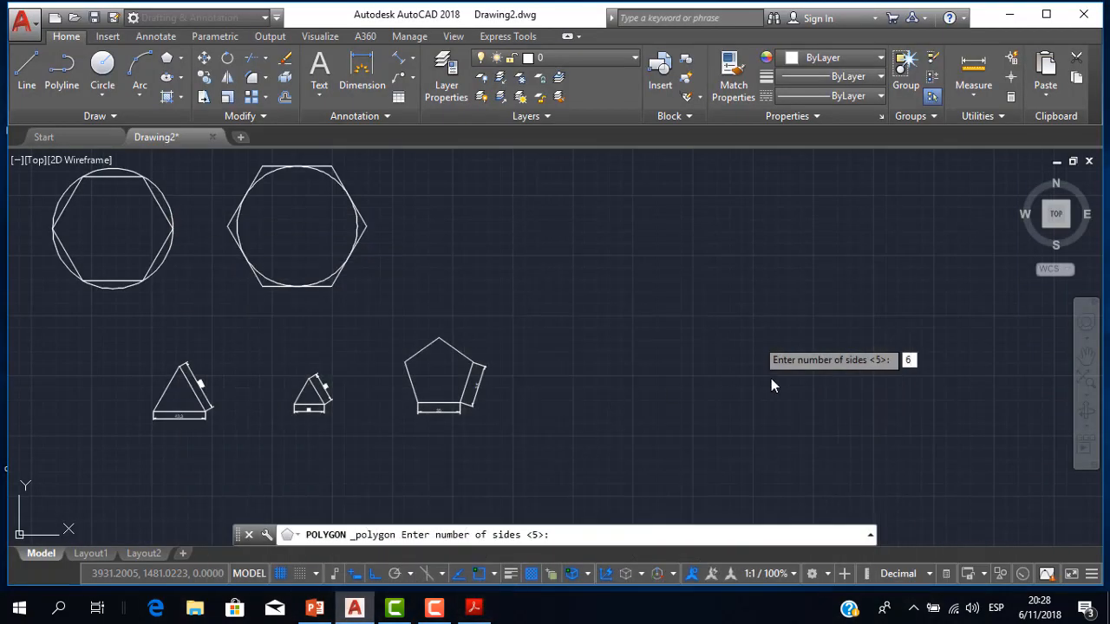
key(Return)
click(755, 302)
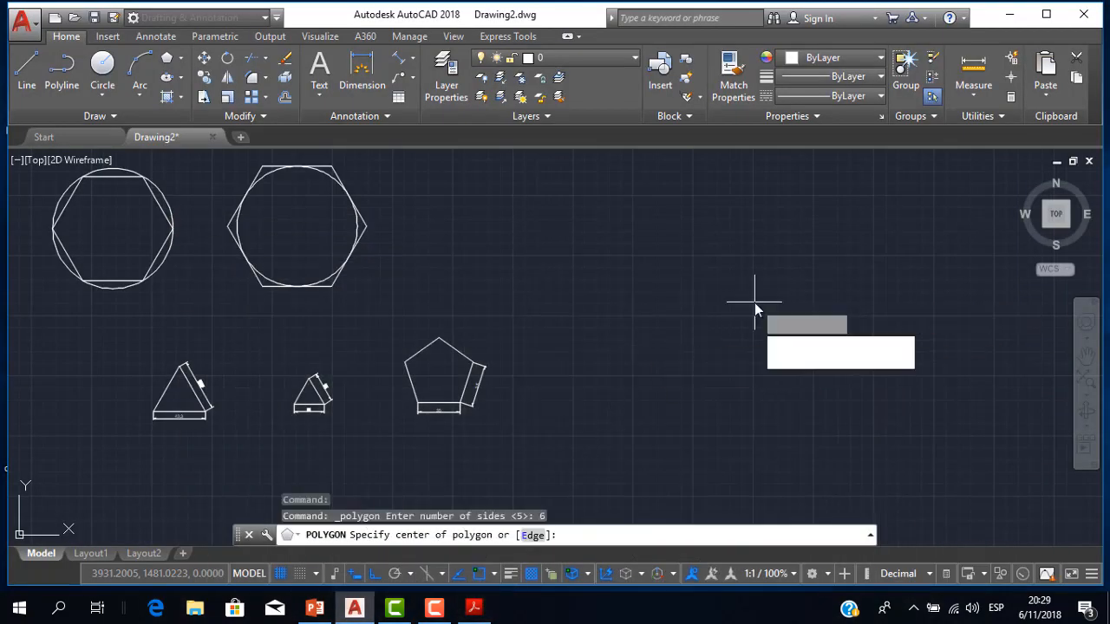
click(805, 361)
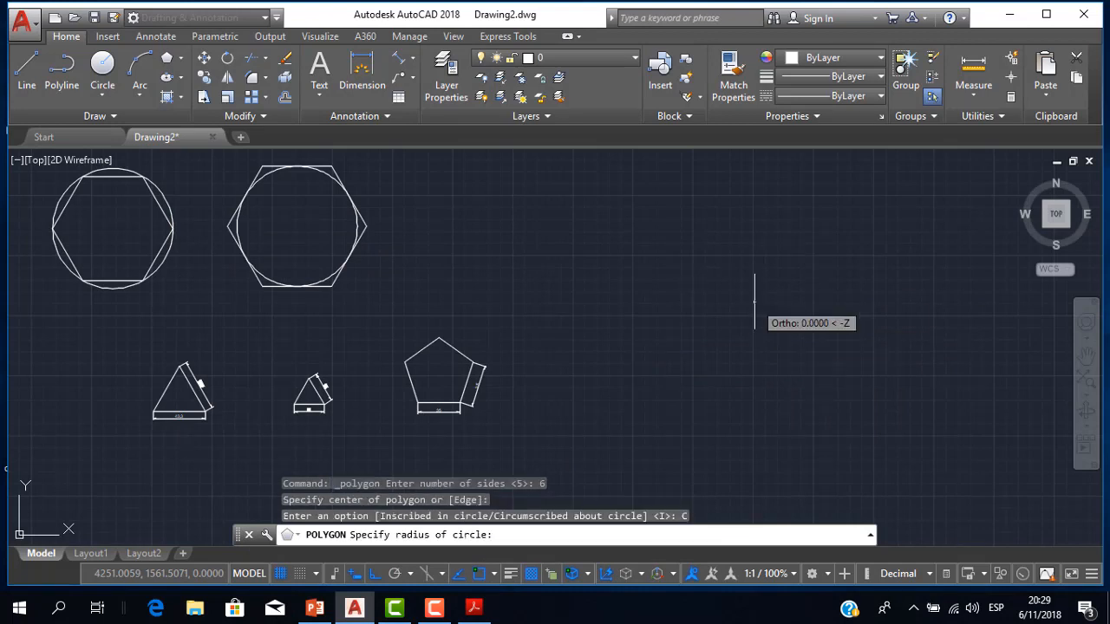
click(480, 607)
click(481, 608)
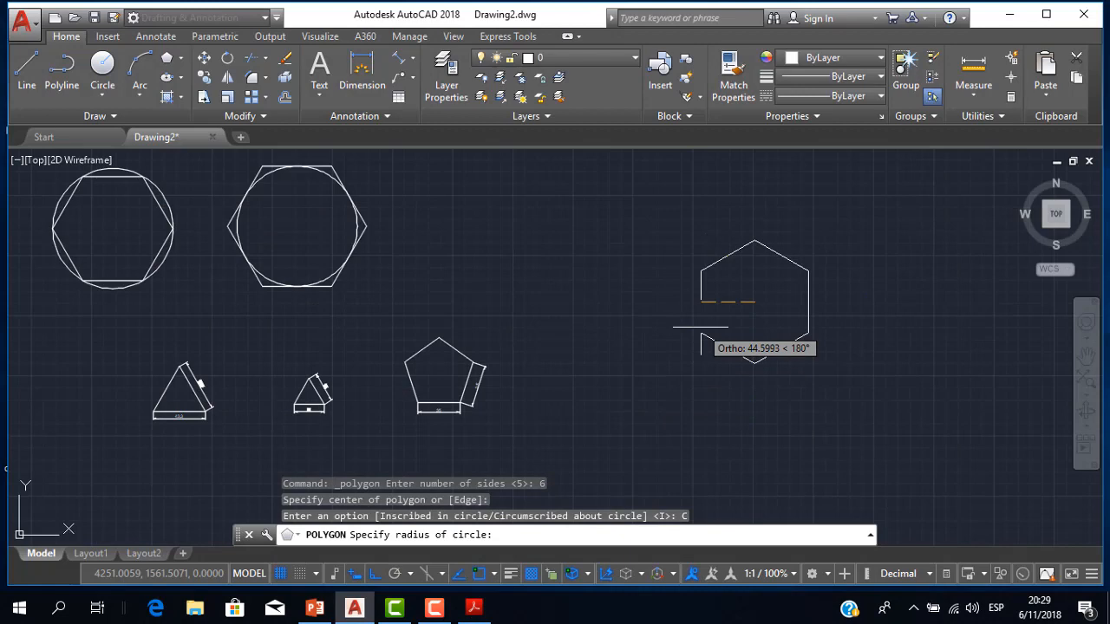
text(50)
key(Return)
scroll(730, 313, up, 2)
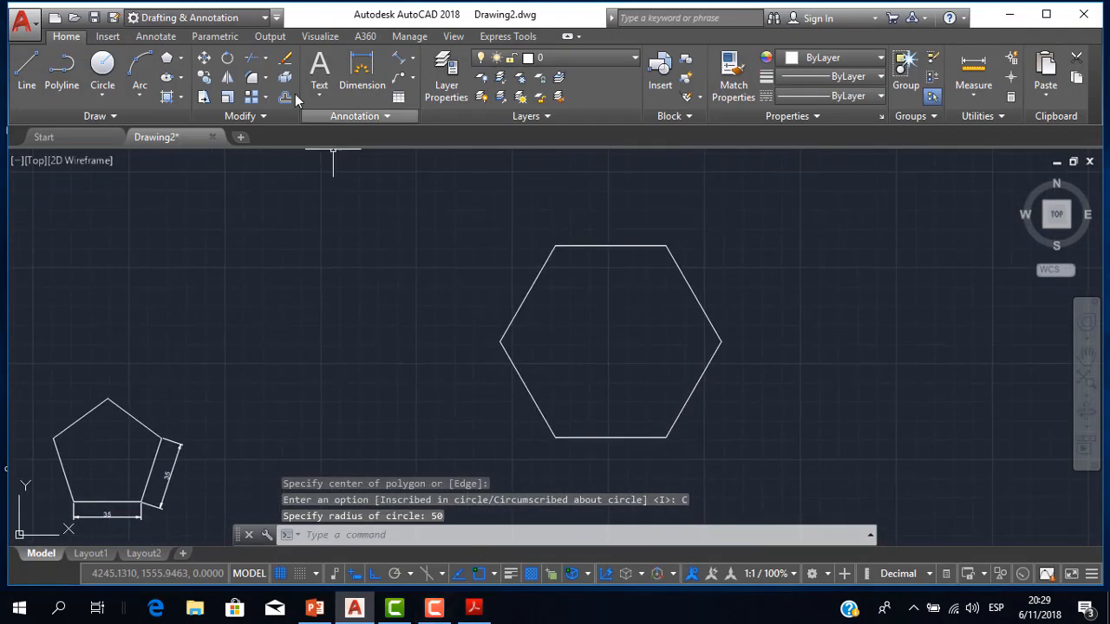
- Try to add an aligned dimension by selecting the hexagon's upper-left edge, and erase the misplaced dimension
click(398, 57)
key(Return)
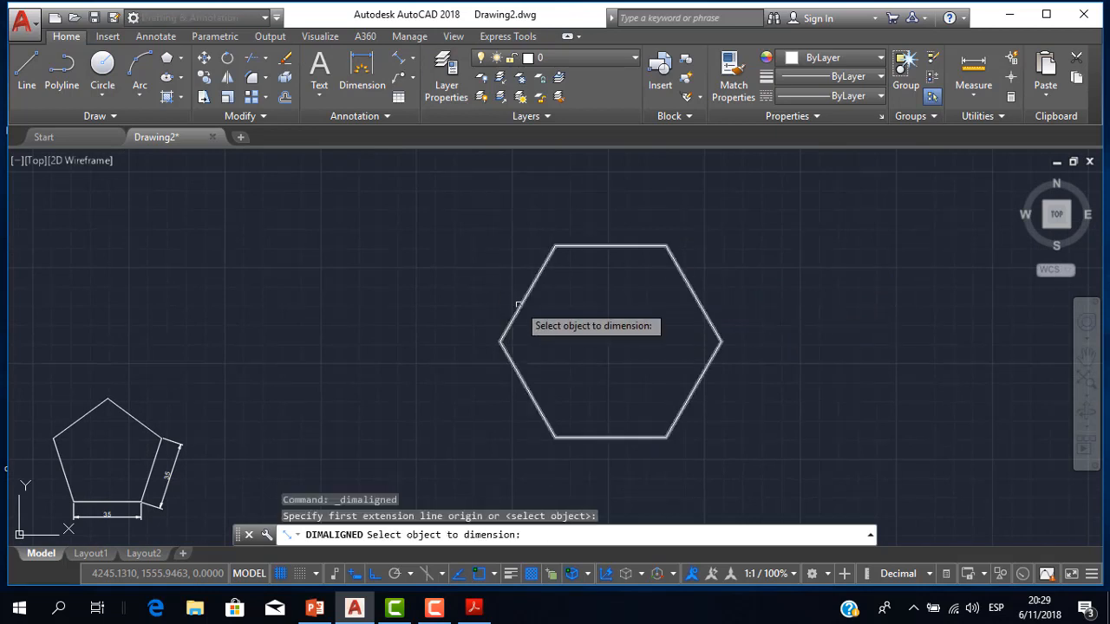
click(523, 297)
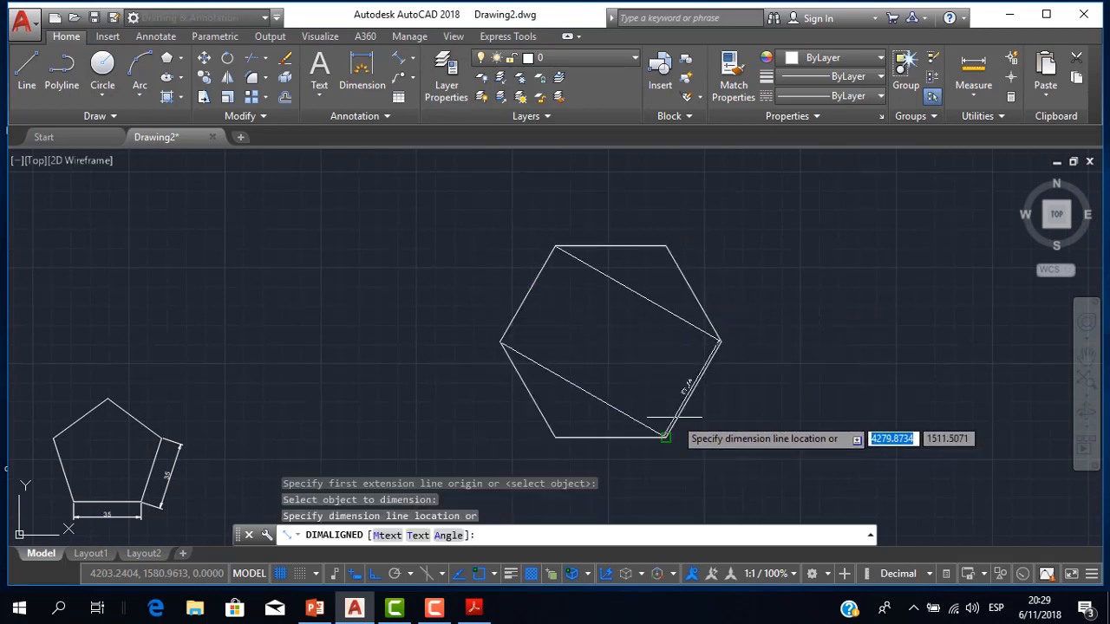
click(665, 437)
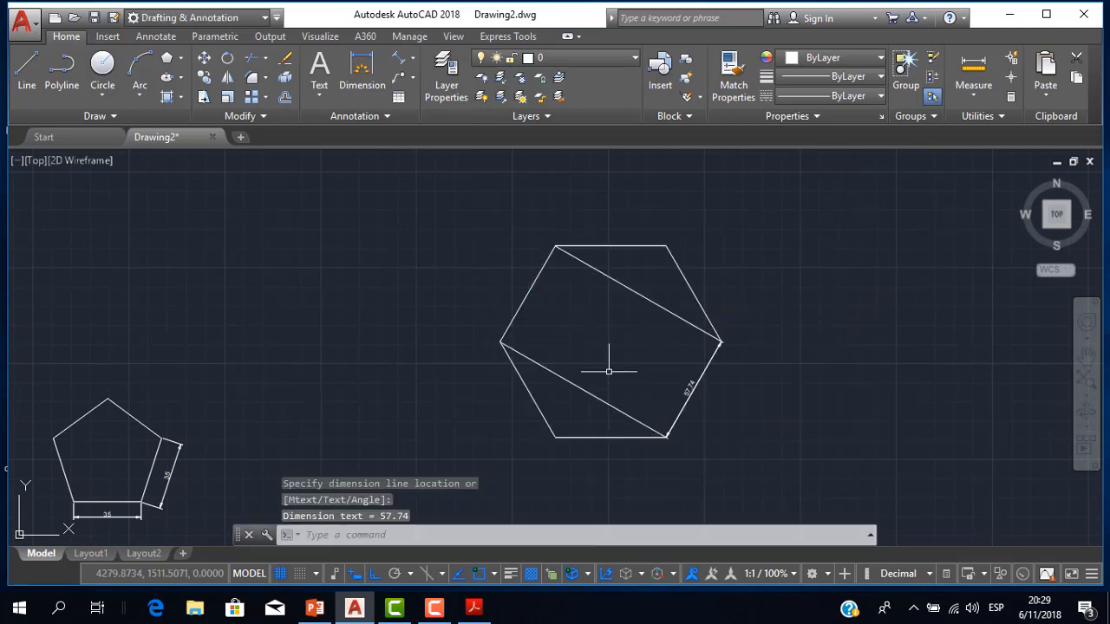
click(619, 379)
click(583, 404)
key(Delete)
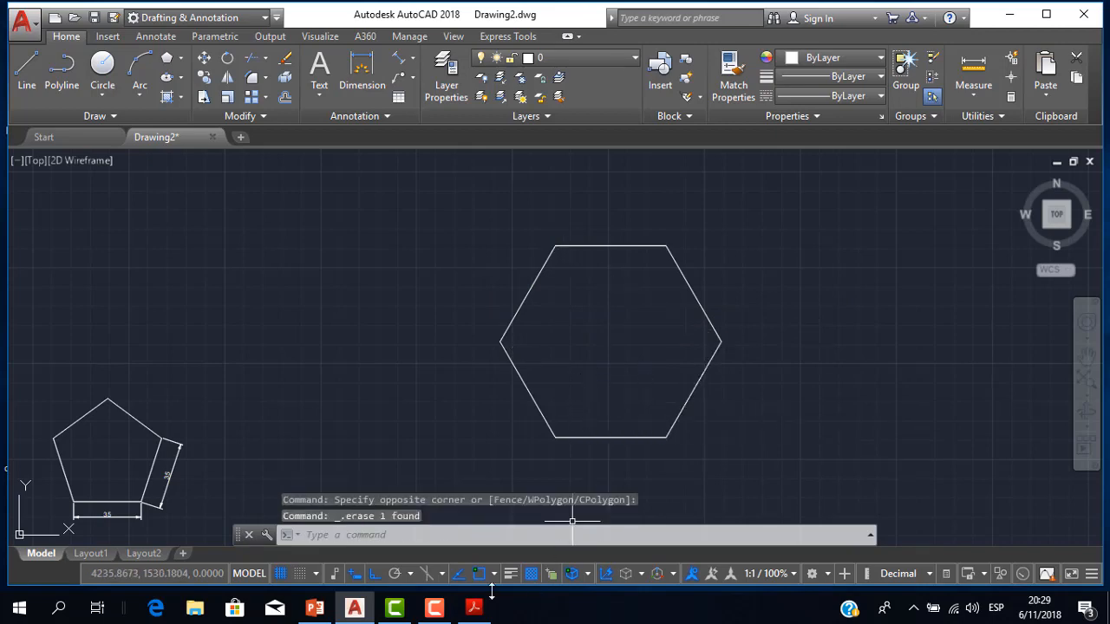
click(474, 607)
click(485, 596)
click(413, 61)
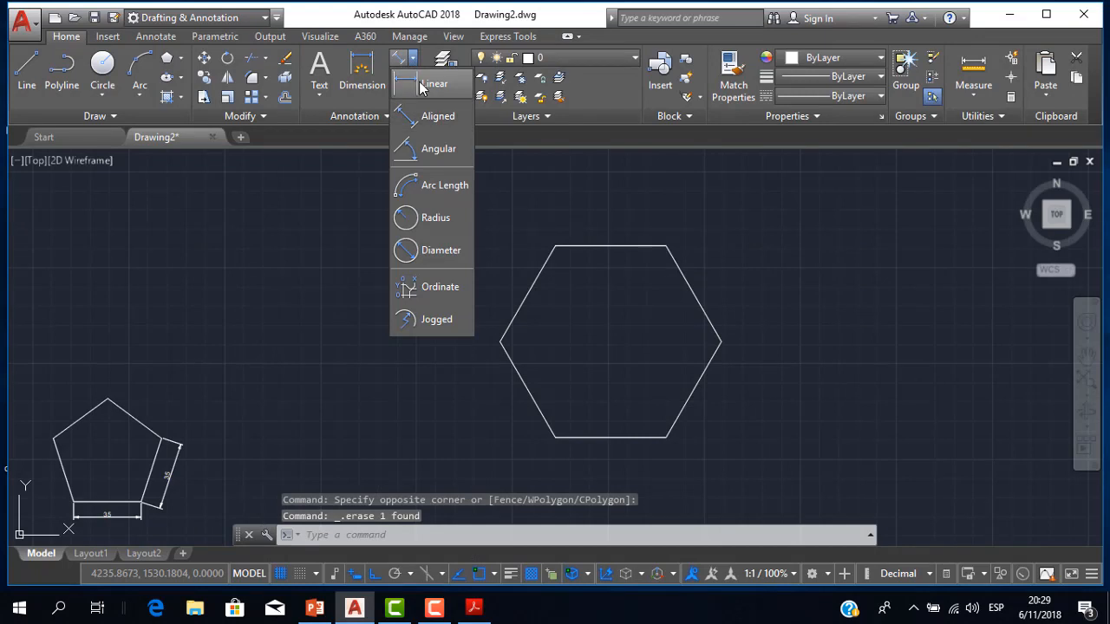
click(425, 84)
click(528, 293)
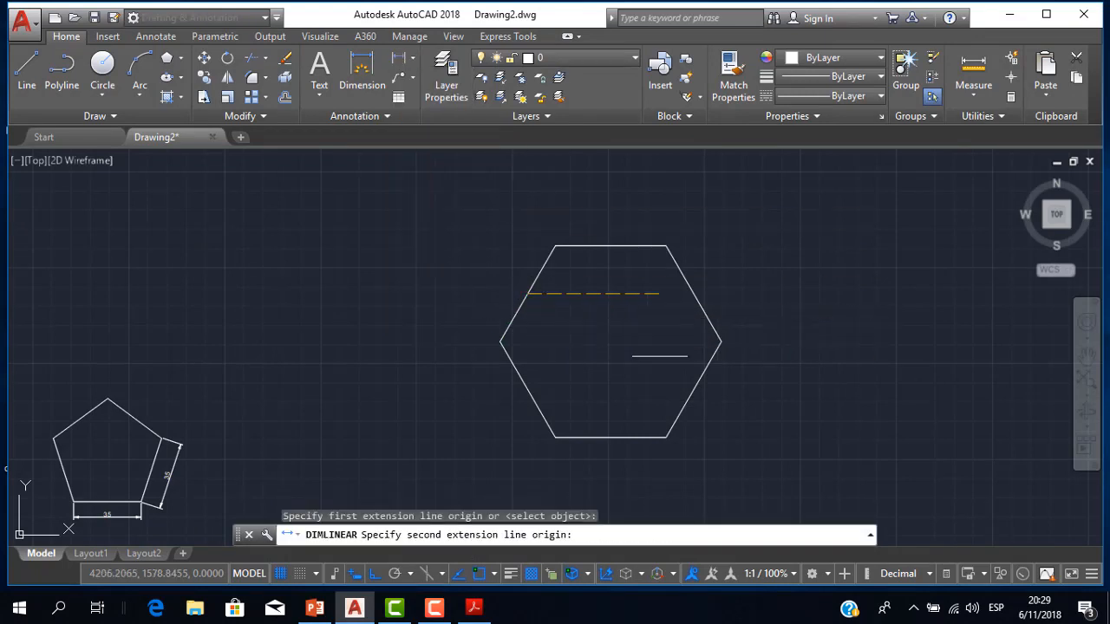
click(691, 390)
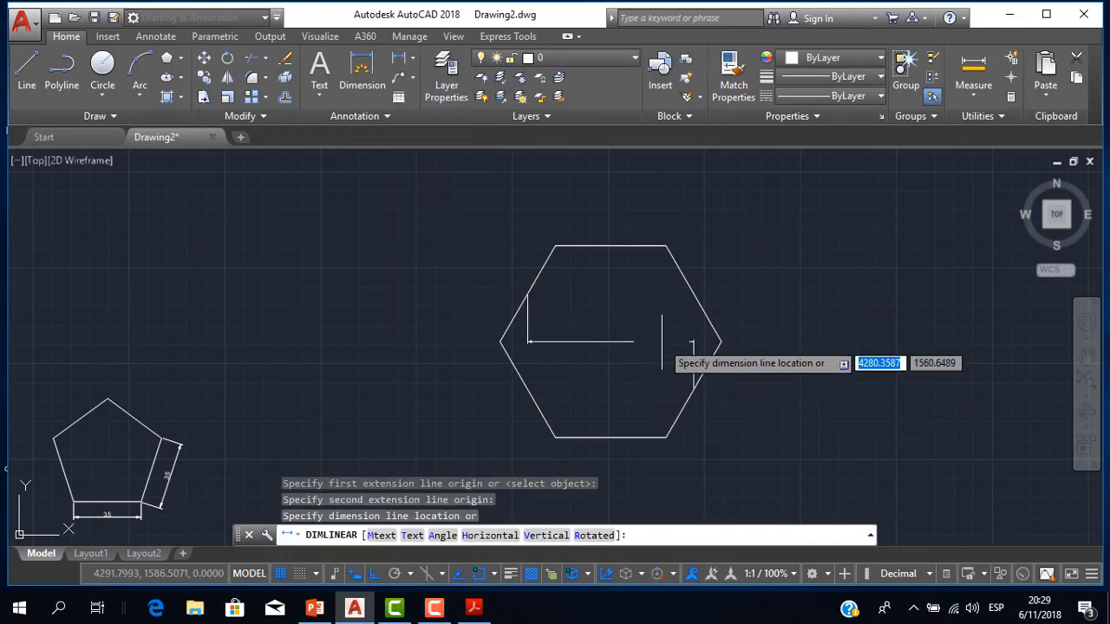
key(Escape)
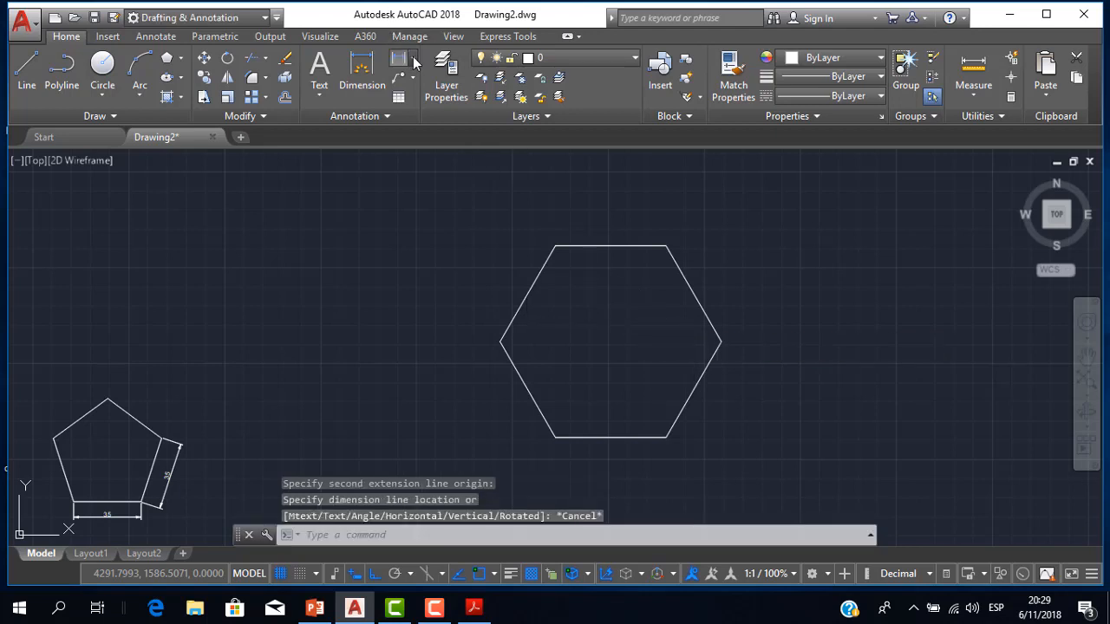
- Add an aligned dimension across the hexagon, from the upper-left edge's midpoint to the lower-right edge's midpoint
click(413, 59)
click(436, 116)
click(528, 293)
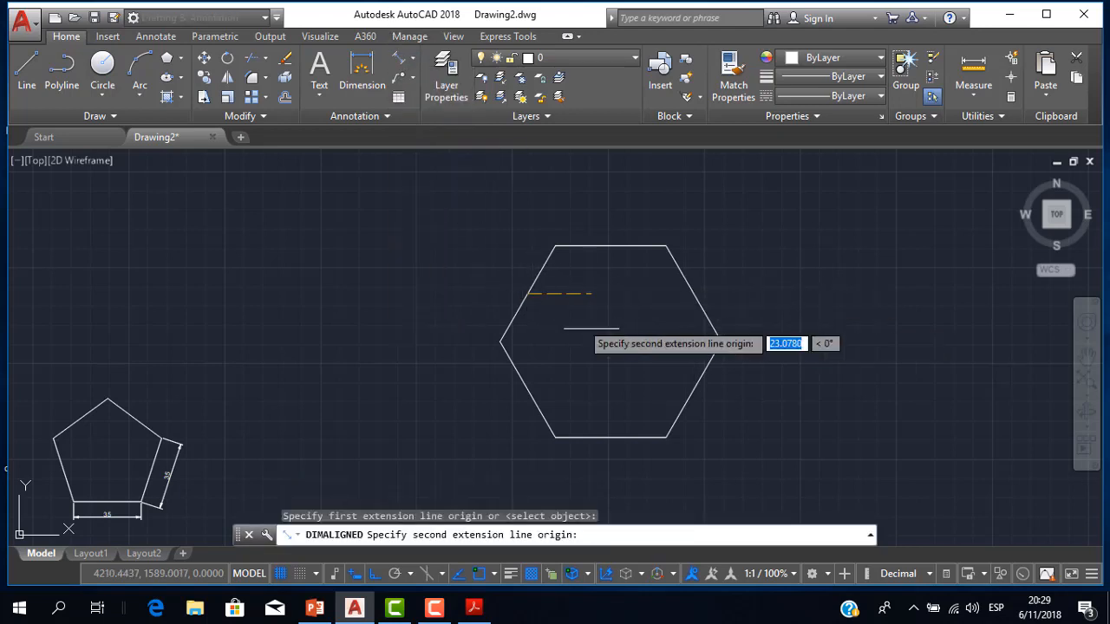
click(672, 390)
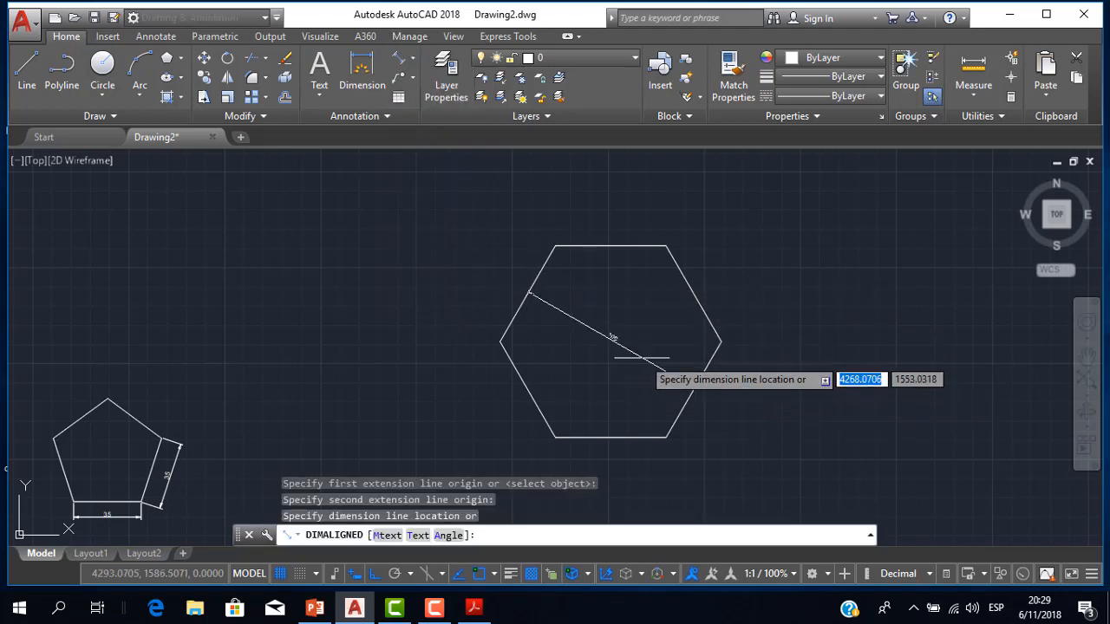
click(632, 339)
scroll(620, 335, up, 4)
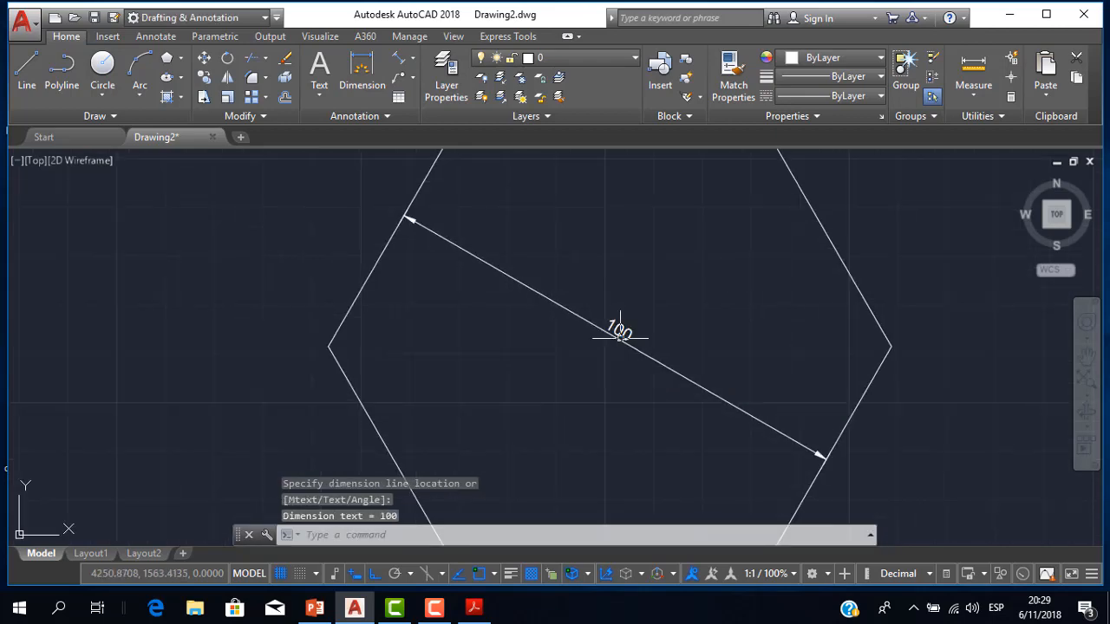
scroll(620, 335, down, 4)
- Compare the hexagon's across-edges dimension with the circumscribed hexagon exercise in the Acrobat Reader PDF, and return to AutoCAD
click(473, 608)
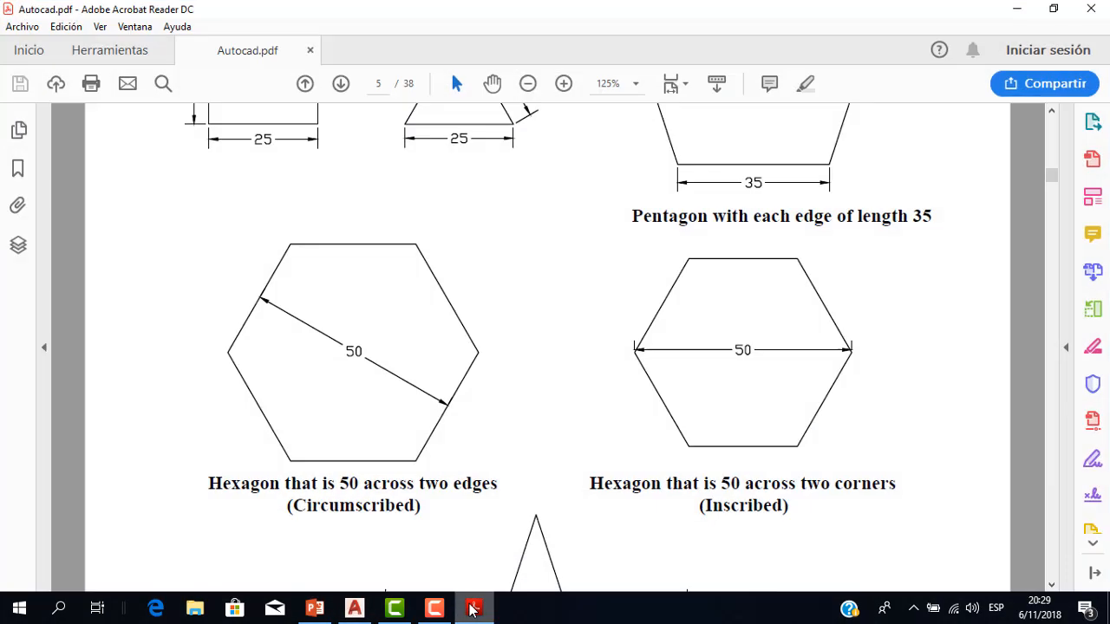
click(474, 608)
click(473, 608)
click(474, 608)
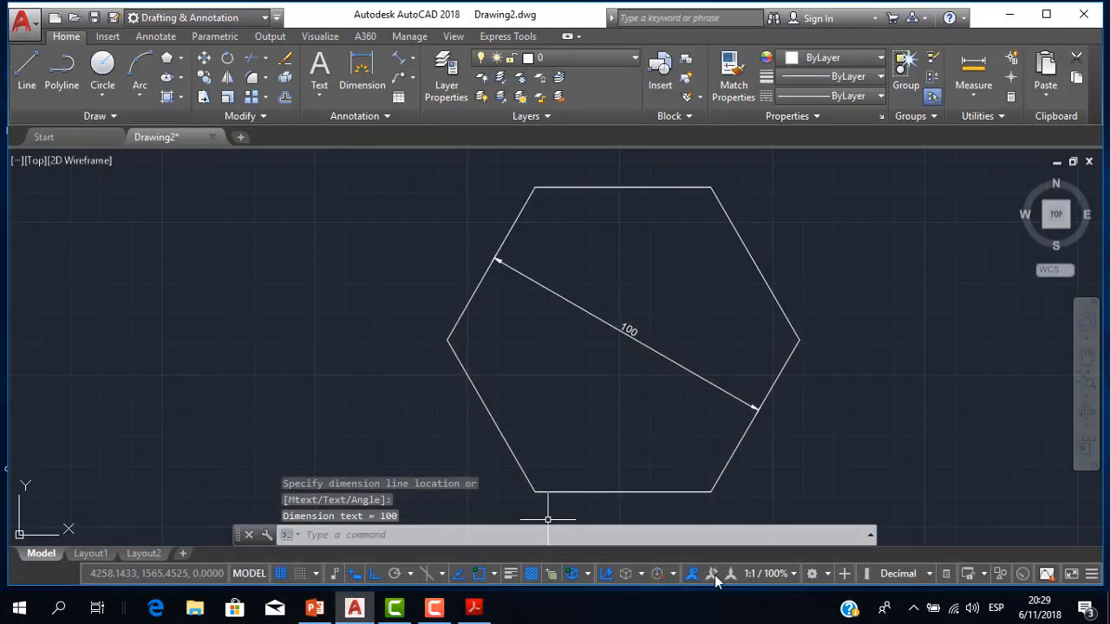
scroll(683, 405, down, 2)
scroll(682, 405, up, 2)
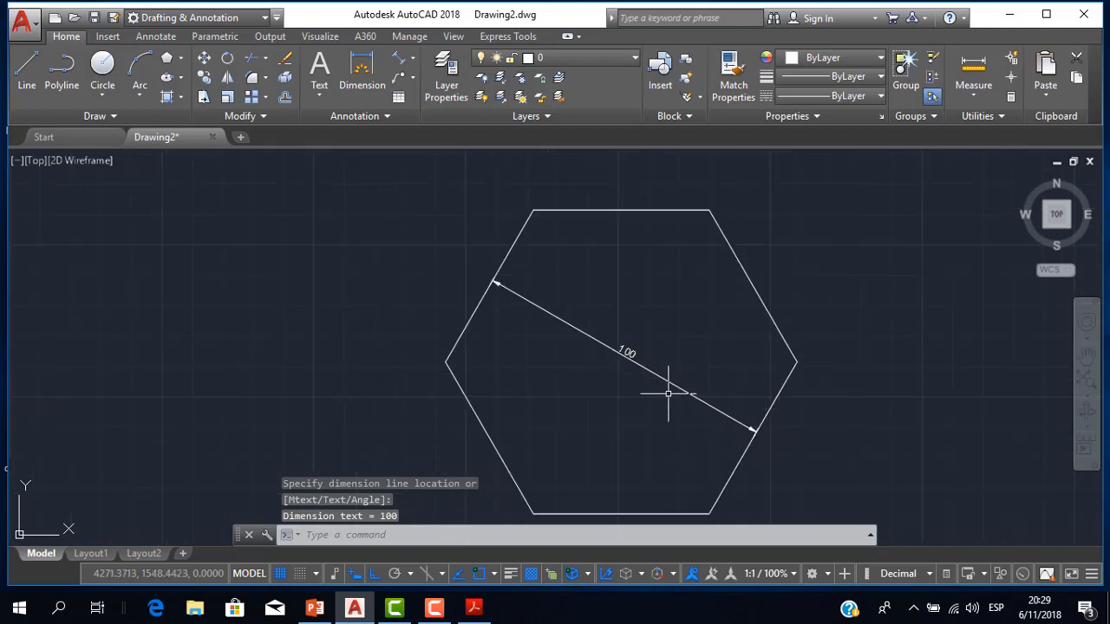
scroll(666, 388, down, 2)
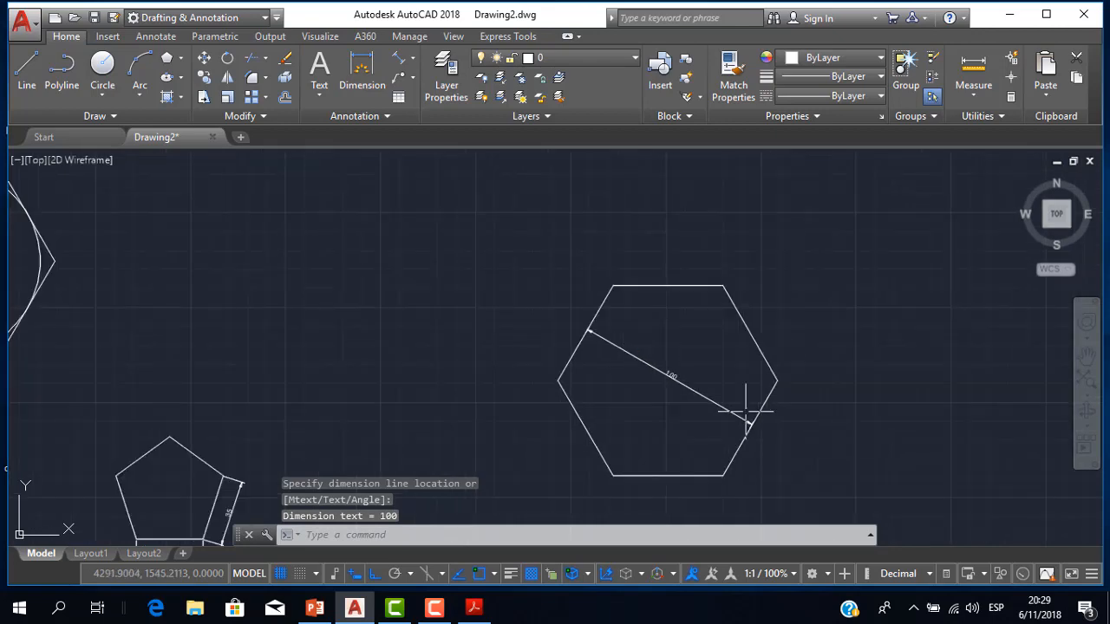
click(474, 610)
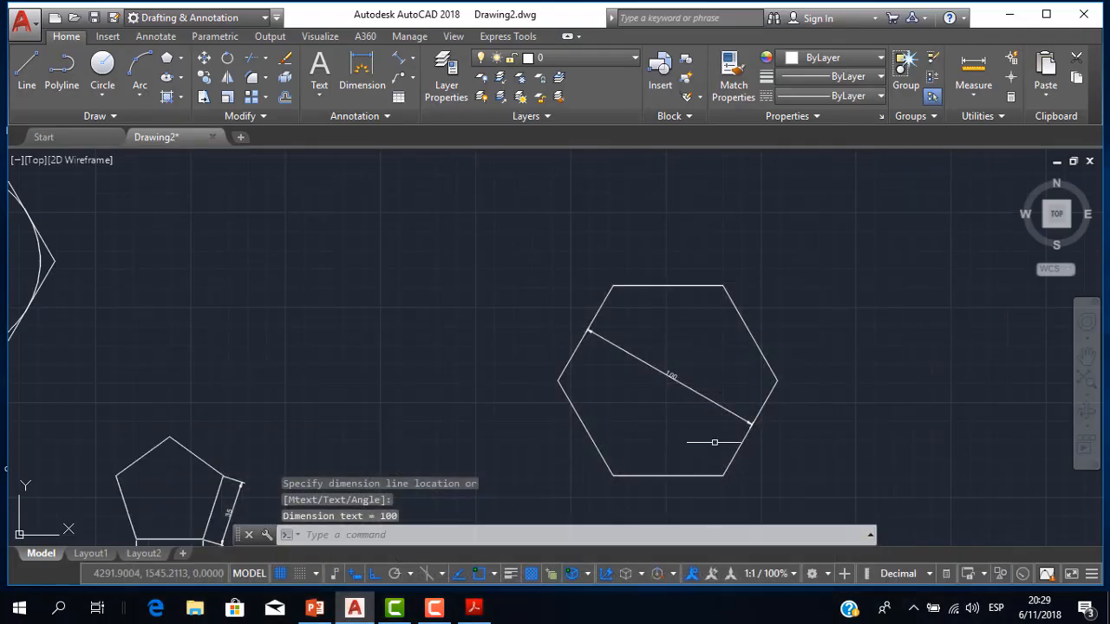
- Erase the oversized hexagon together with its aligned dimension
click(668, 375)
click(774, 463)
click(676, 389)
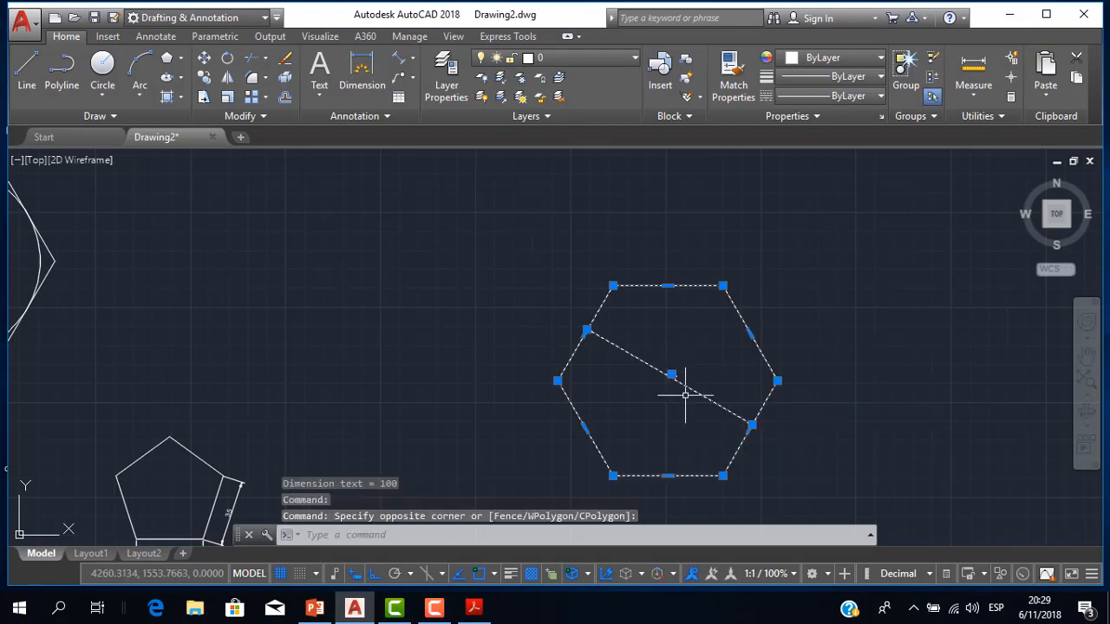
key(Delete)
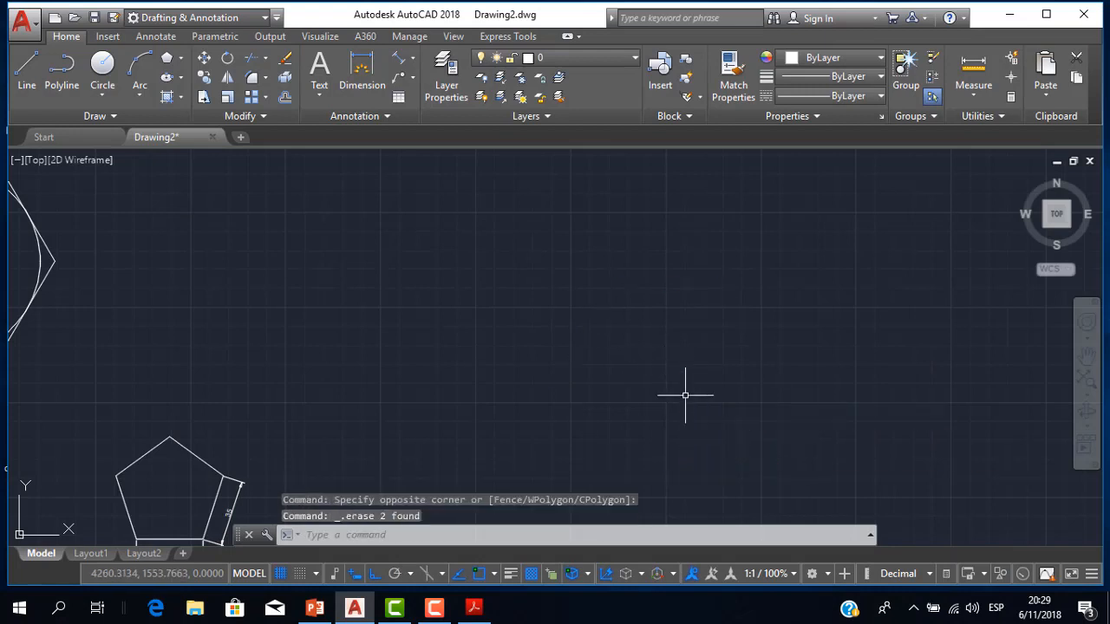
- Draw a six-sided polygon circumscribed about a circle of radius 25 in the empty area right of the pentagon
click(166, 57)
key(Return)
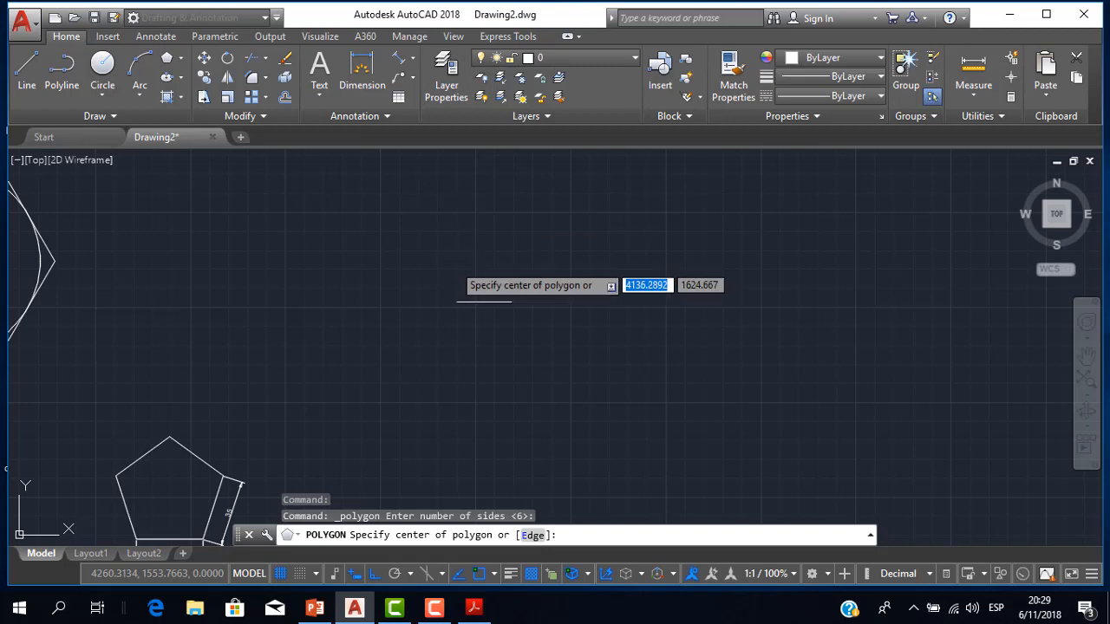
click(562, 345)
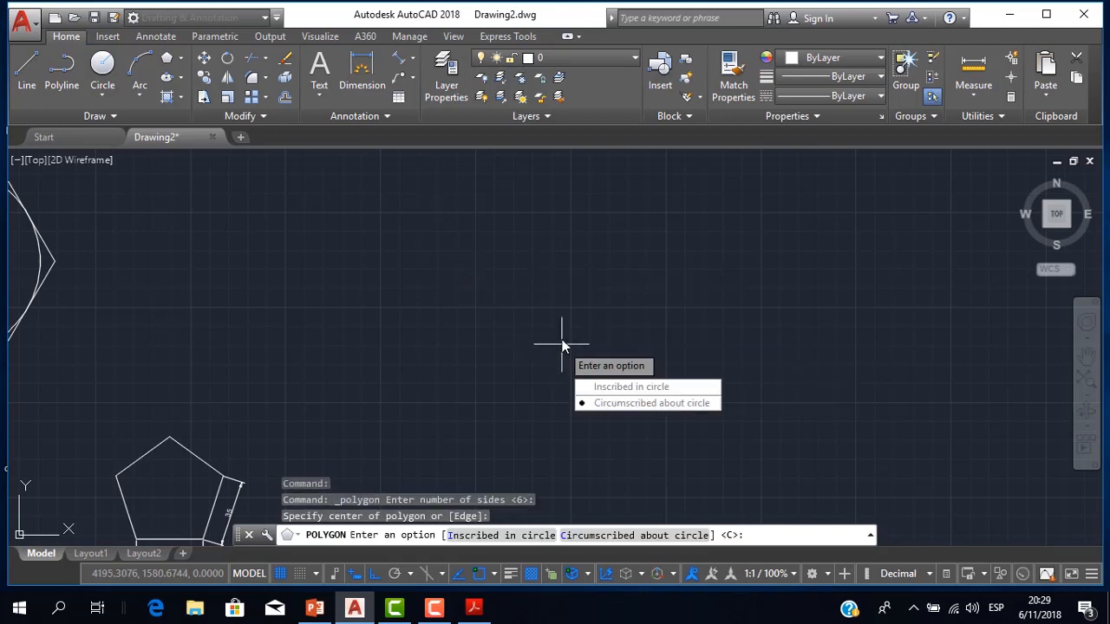
click(620, 403)
text(25)
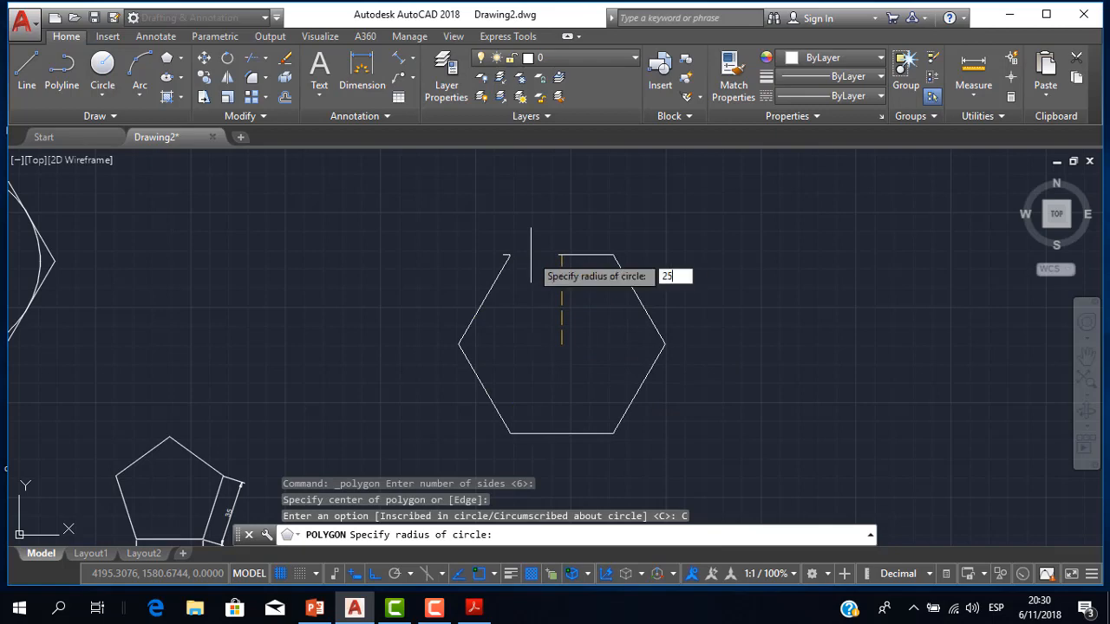
key(Return)
- Add an aligned dimension across the new hexagon, between the midpoints of its upper-left and lower-right edges, as in the PDF exercise
click(488, 609)
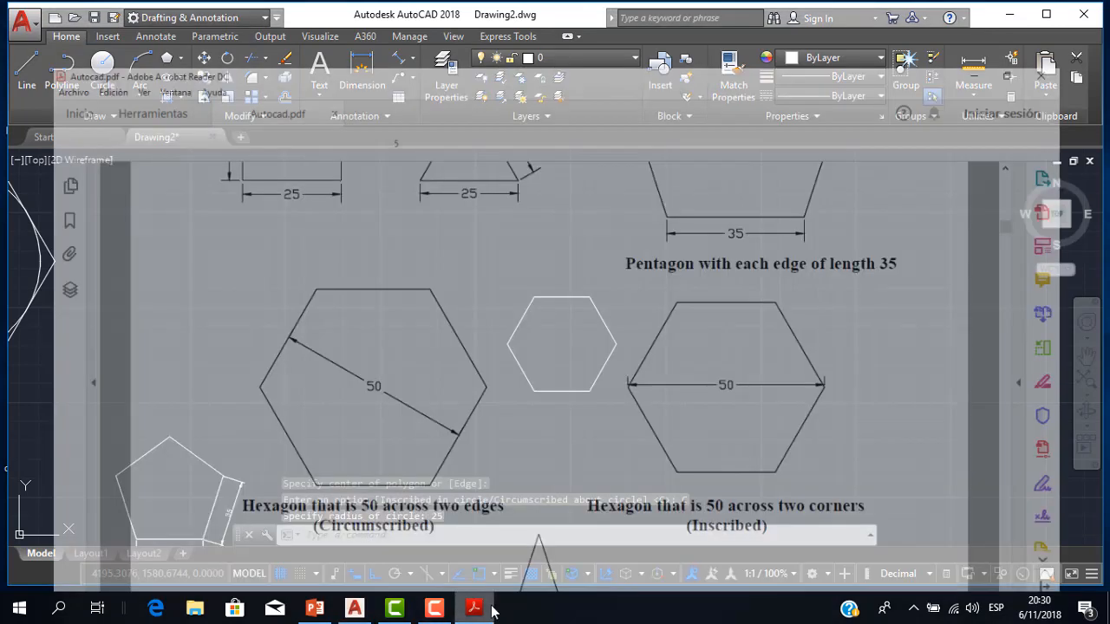
click(491, 609)
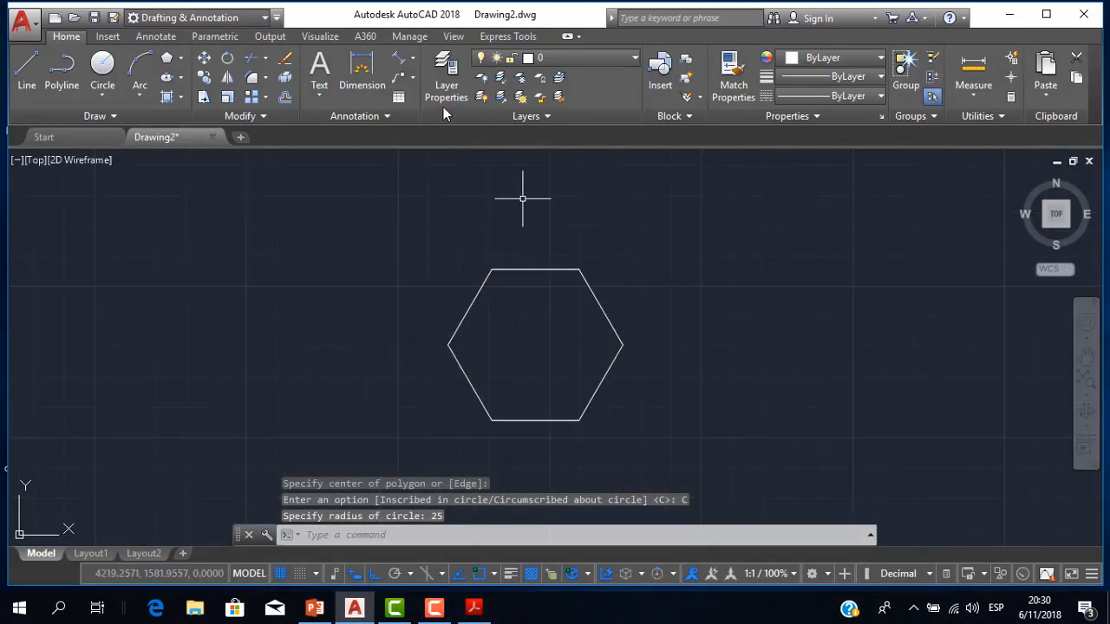
click(413, 58)
click(416, 118)
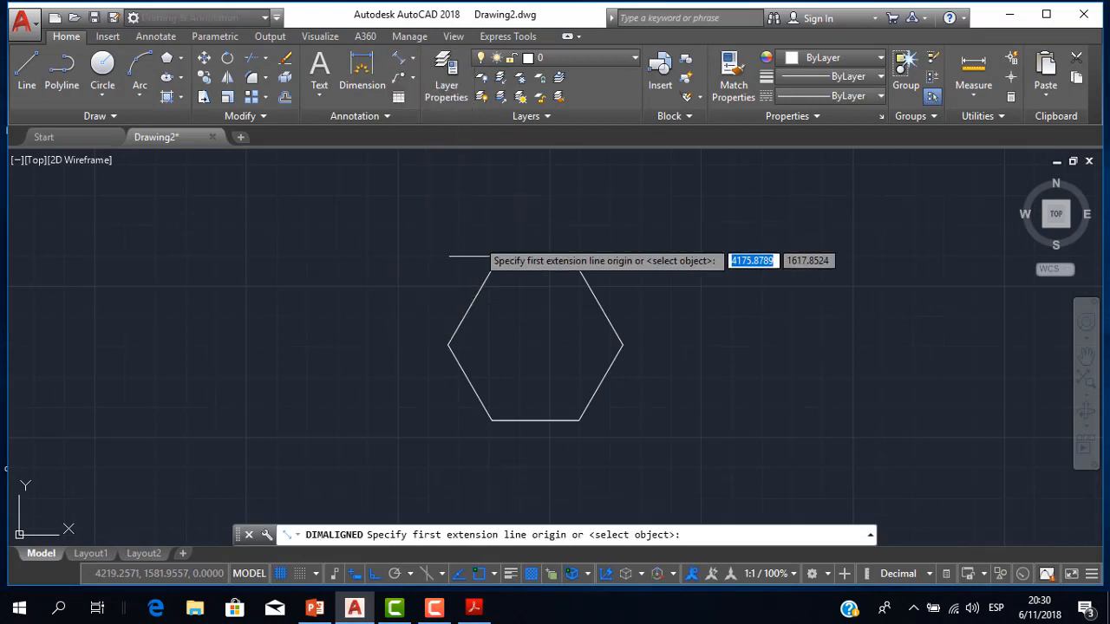
click(469, 306)
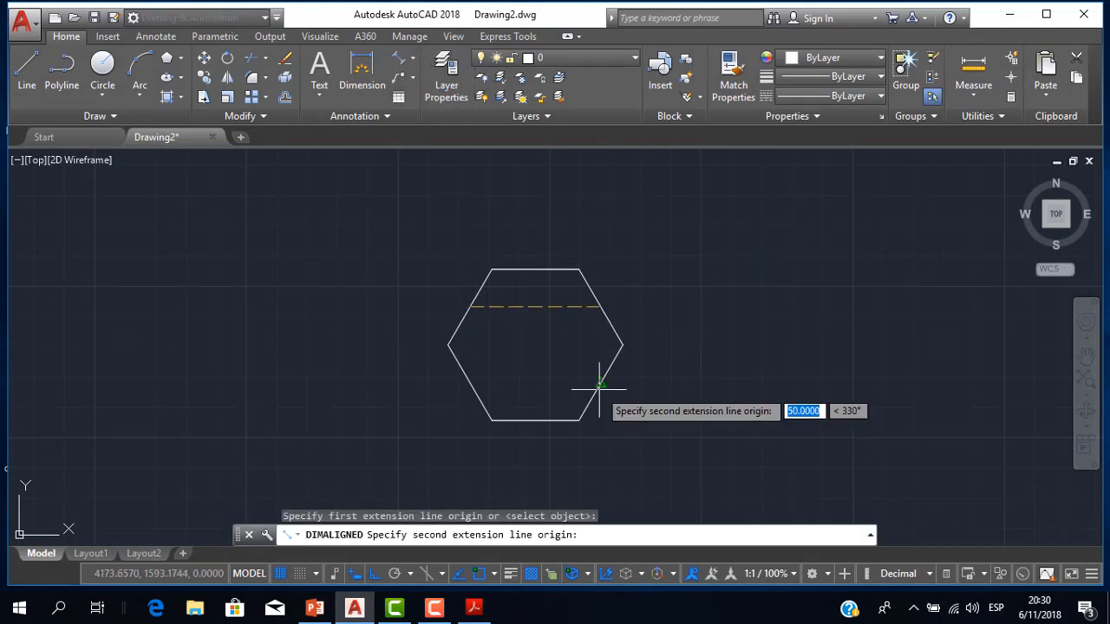
click(600, 381)
click(577, 364)
scroll(567, 346, up, 5)
scroll(568, 329, down, 5)
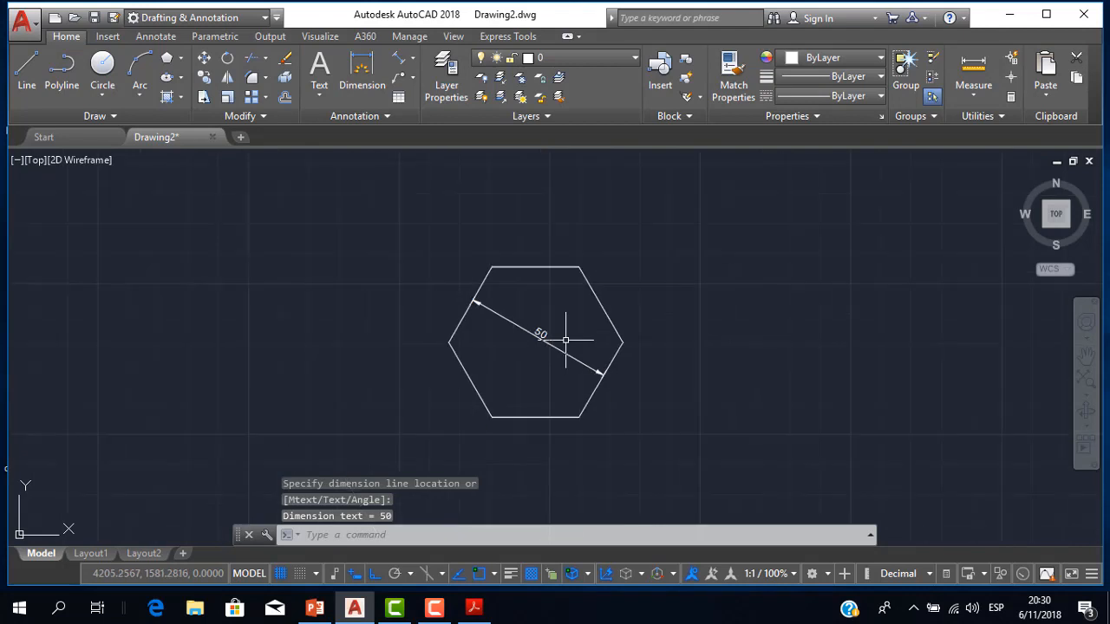
scroll(559, 349, up, 3)
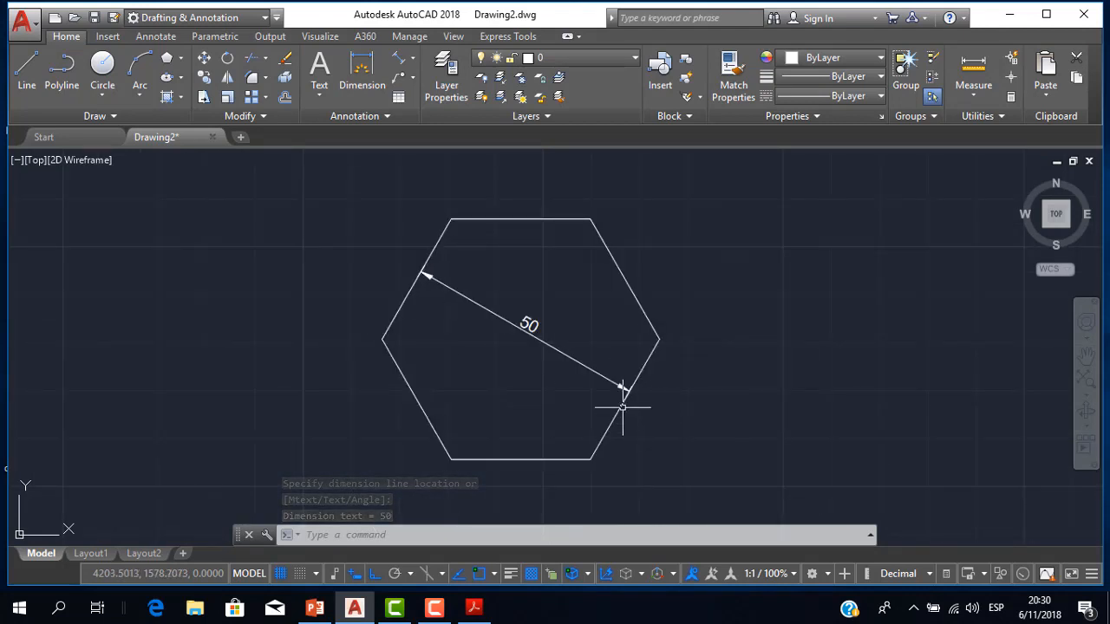
scroll(623, 403, down, 4)
- Check the inscribed hexagon exercise in the PDF, and draw a six-sided polygon inscribed in a radius 25 circle right of the dimensioned hexagon
click(473, 607)
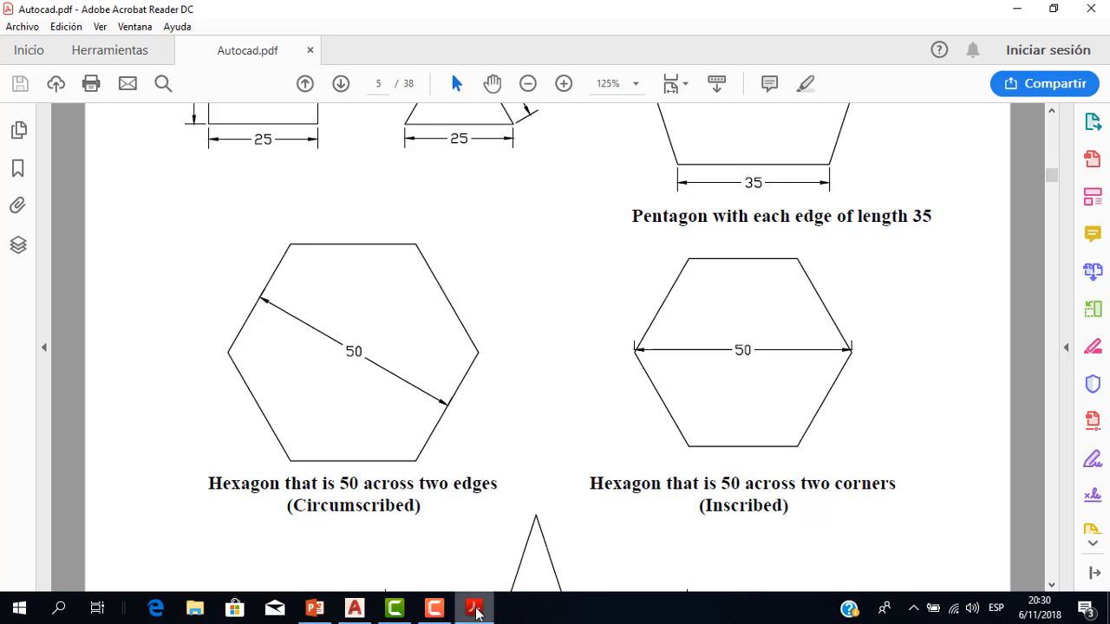
mouse_move(476, 612)
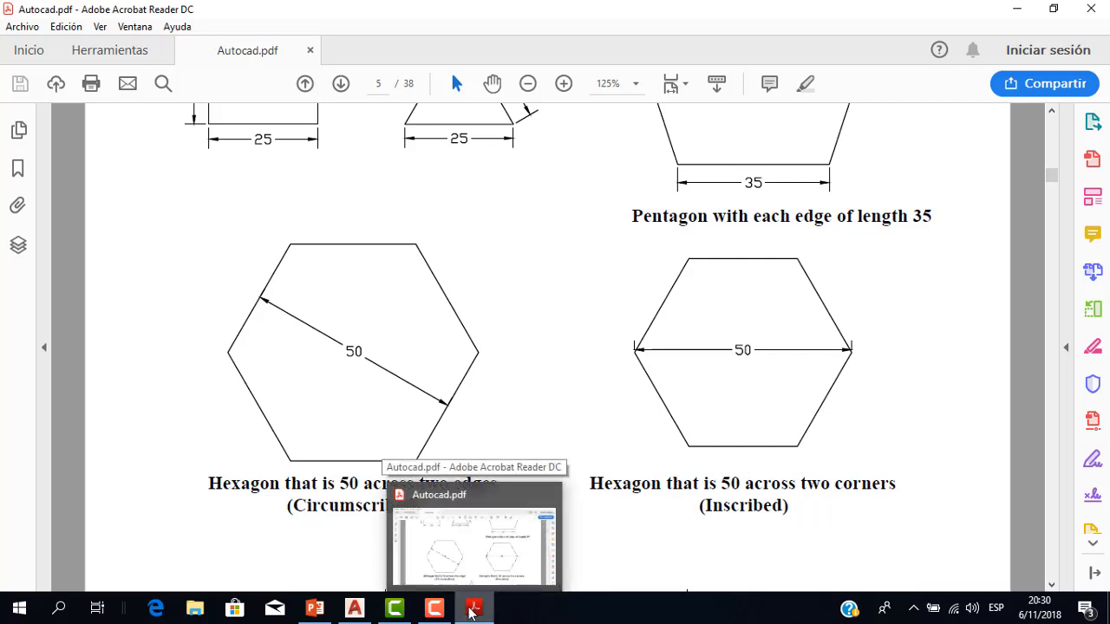
click(354, 607)
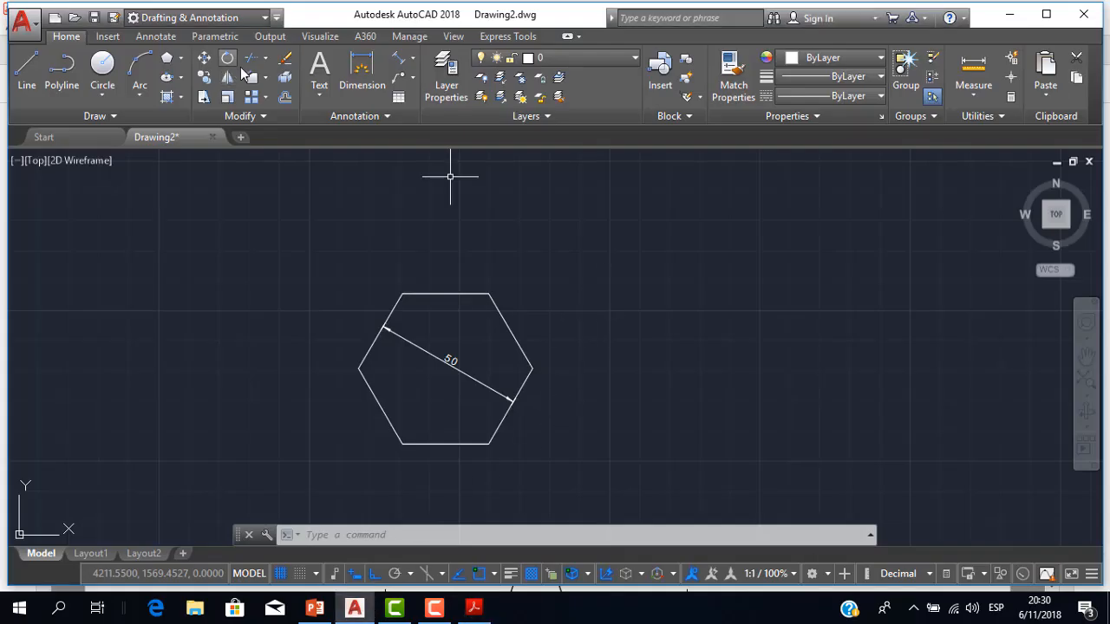
click(166, 57)
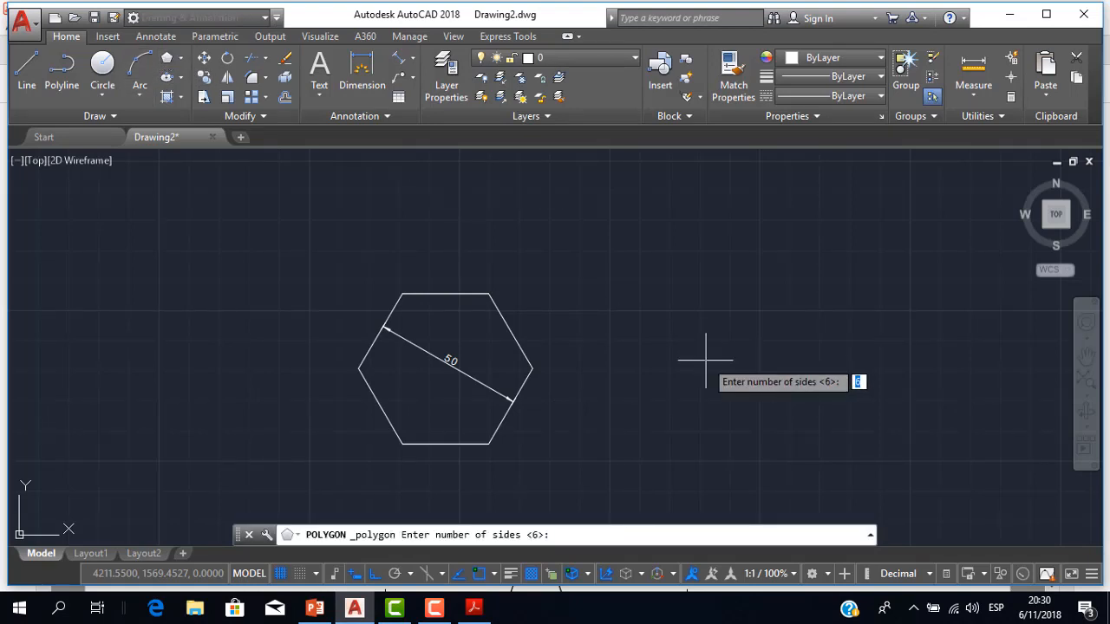
key(Return)
click(766, 380)
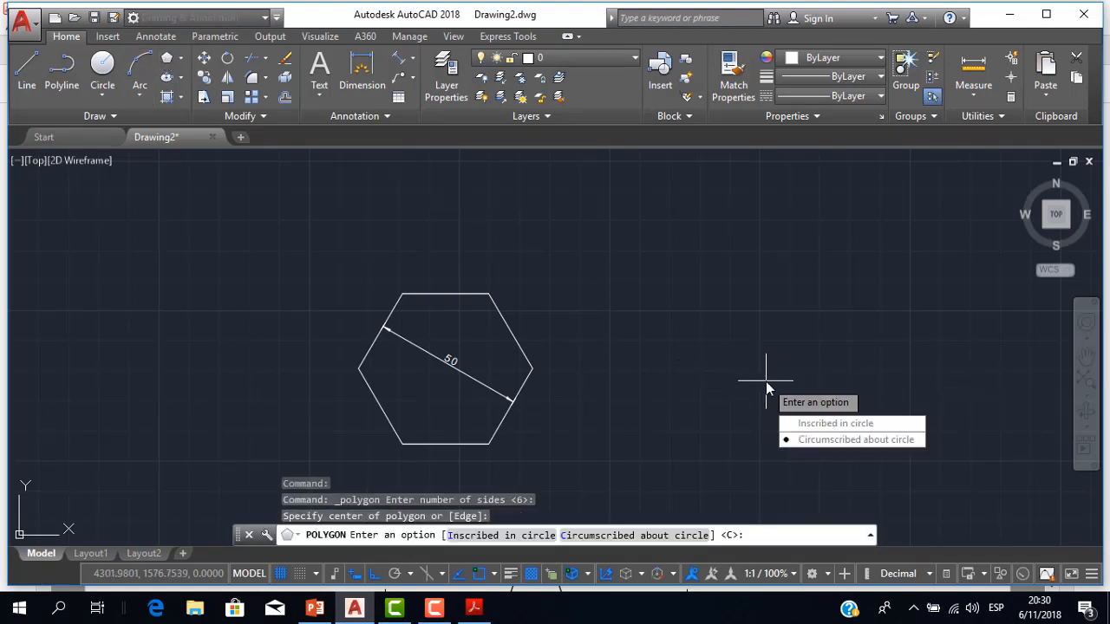
click(798, 423)
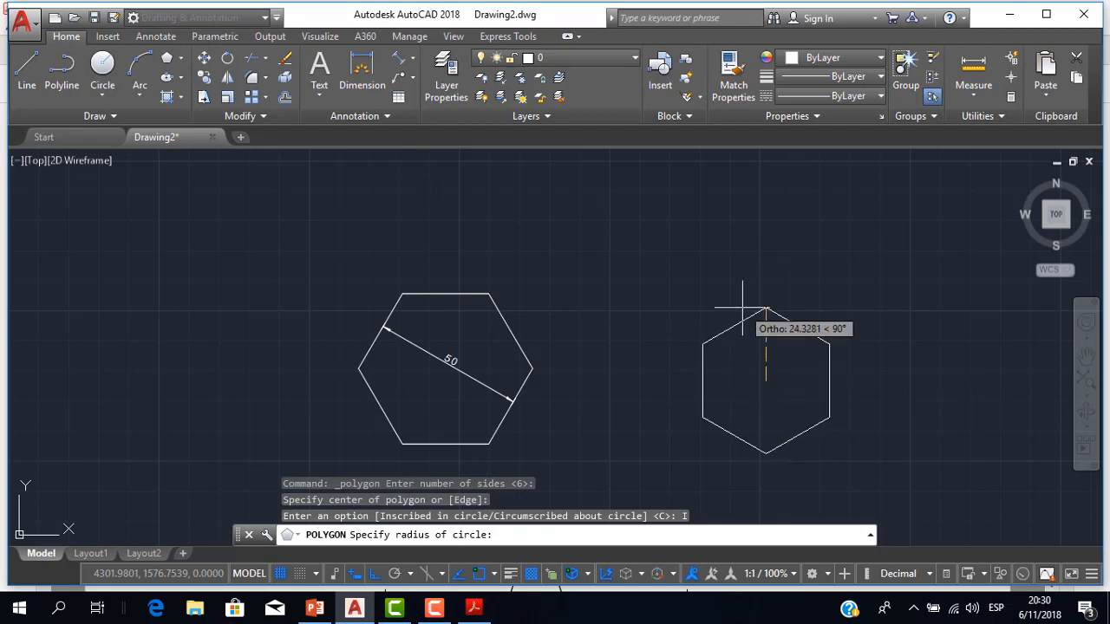
text(25)
key(Return)
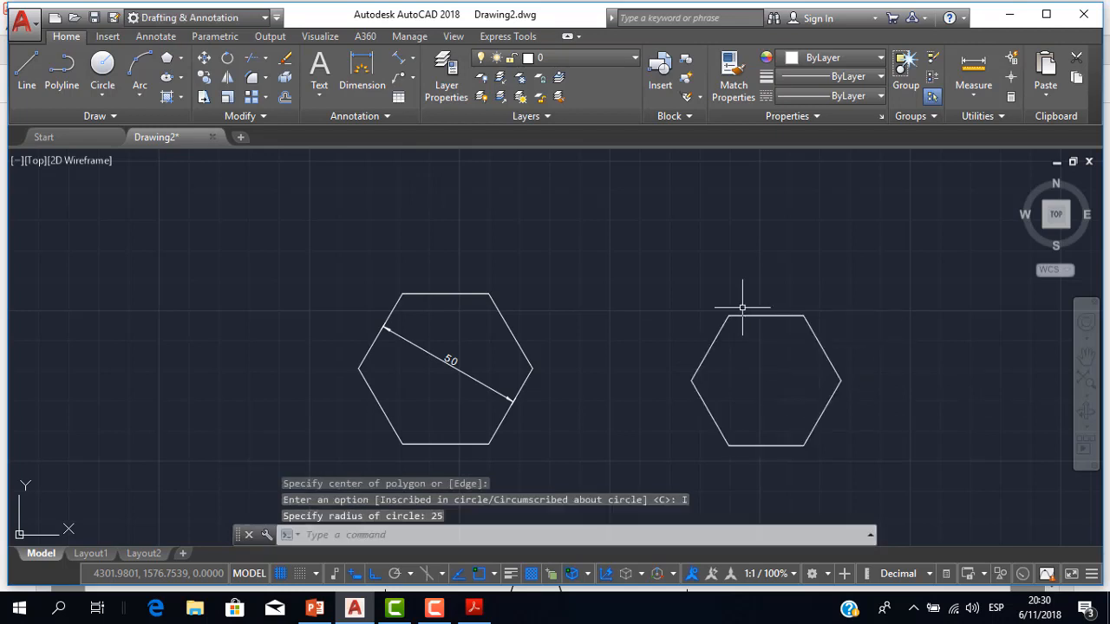
- Add an aligned dimension between the left and right corners of the inscribed hexagon, following the PDF exercise
click(401, 59)
click(473, 607)
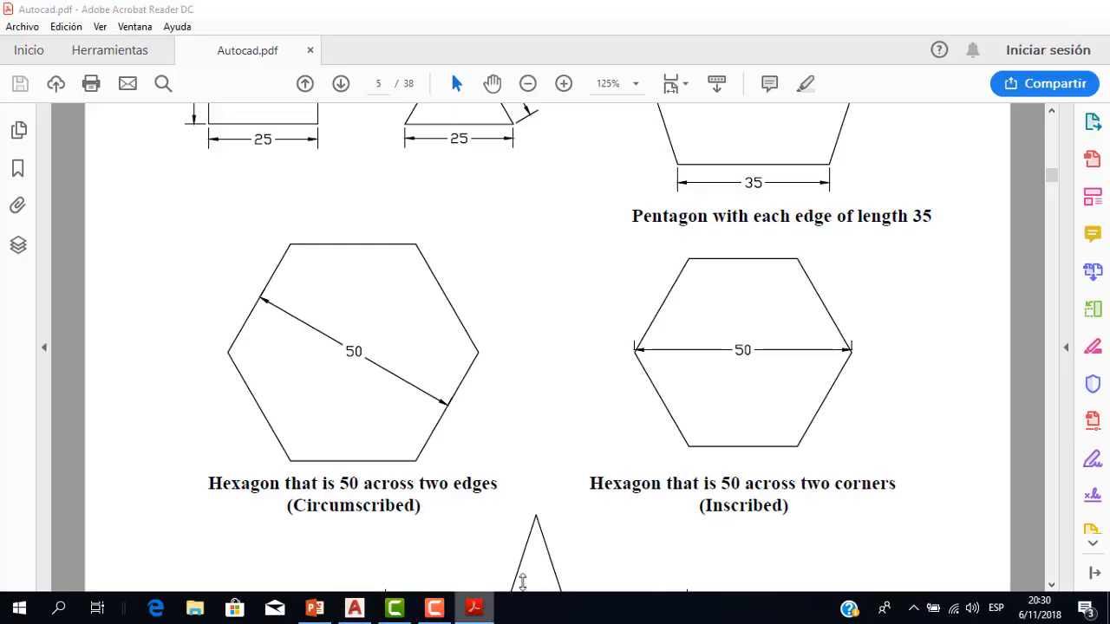
click(474, 607)
click(691, 380)
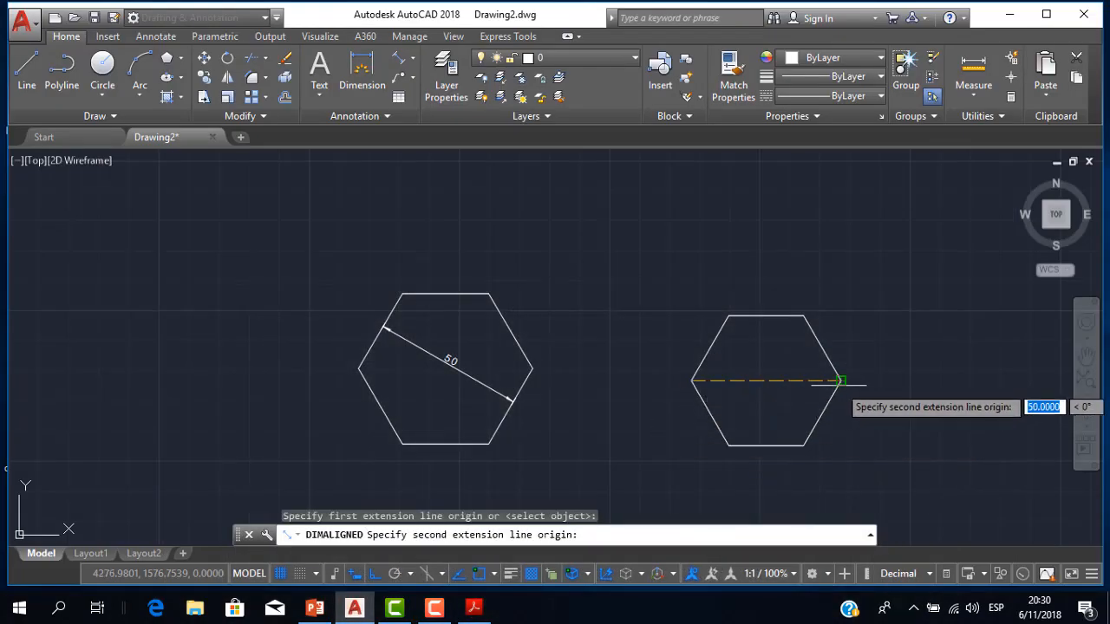
click(841, 381)
click(761, 384)
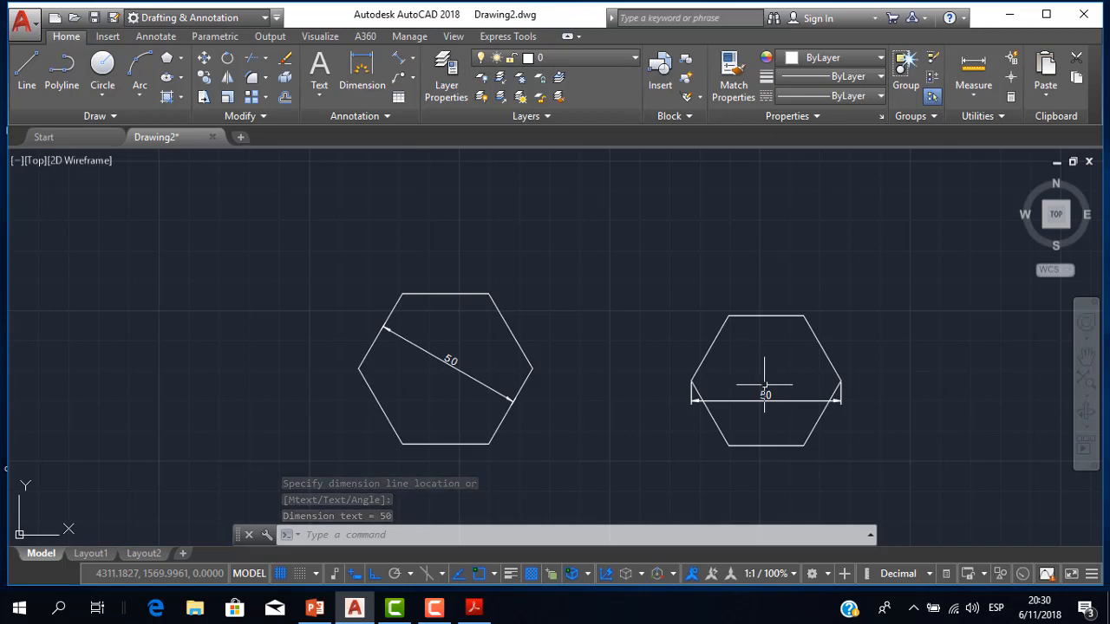
- Look over the dimensioned hexagons, the pentagon, the triangles and the earlier rectangle and polygon examples across the whole drawing
scroll(760, 400, up, 2)
scroll(760, 401, down, 6)
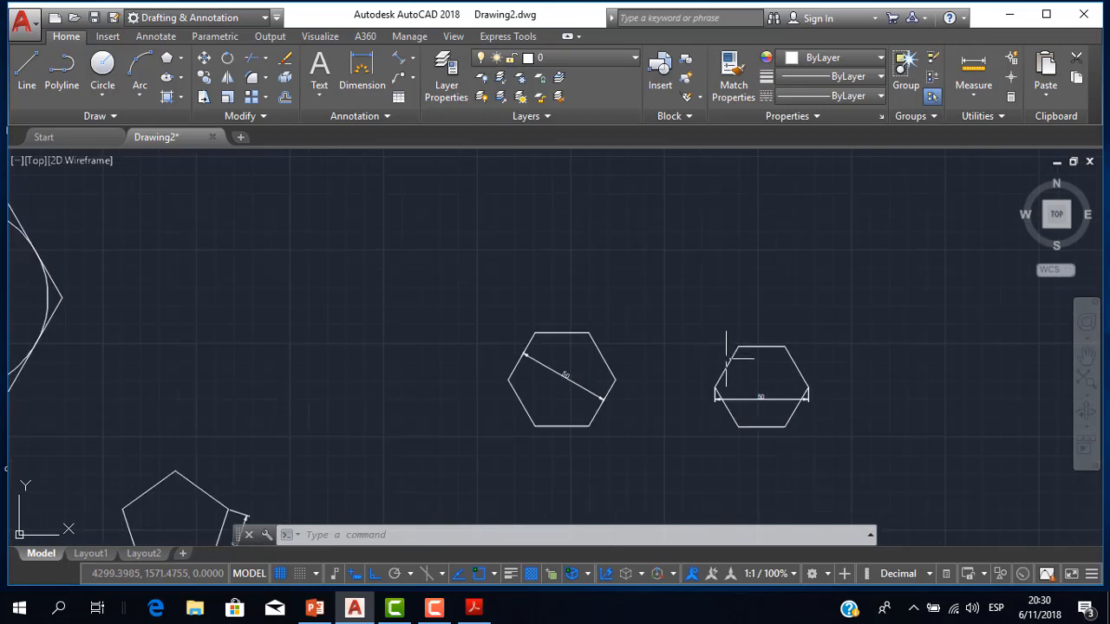
scroll(659, 314, up, 2)
scroll(852, 298, up, 2)
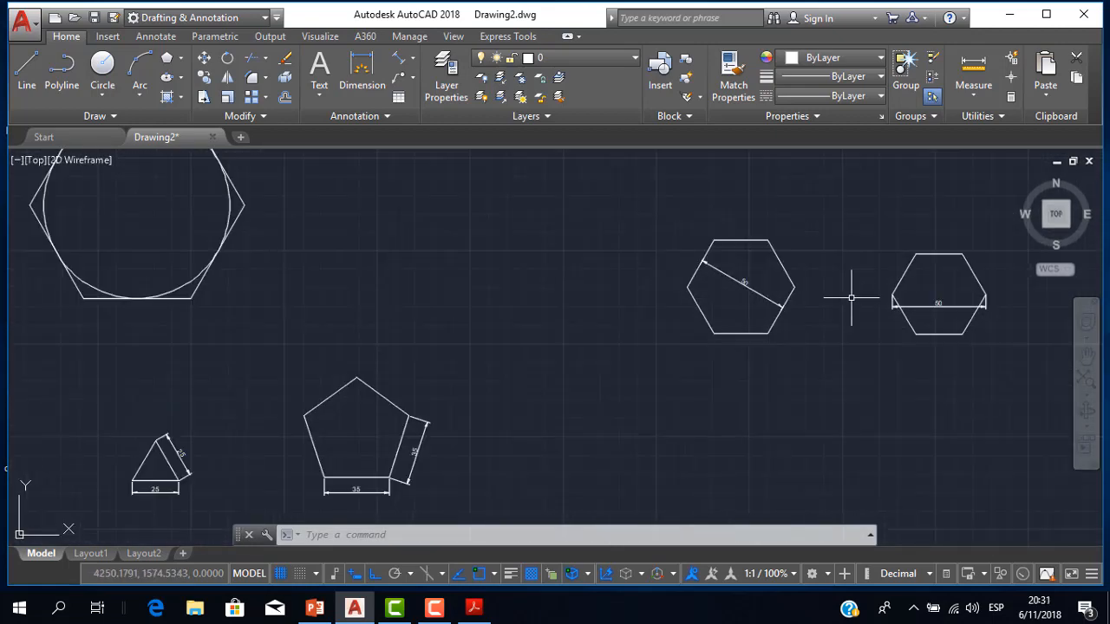
scroll(832, 308, down, 4)
scroll(528, 312, up, 3)
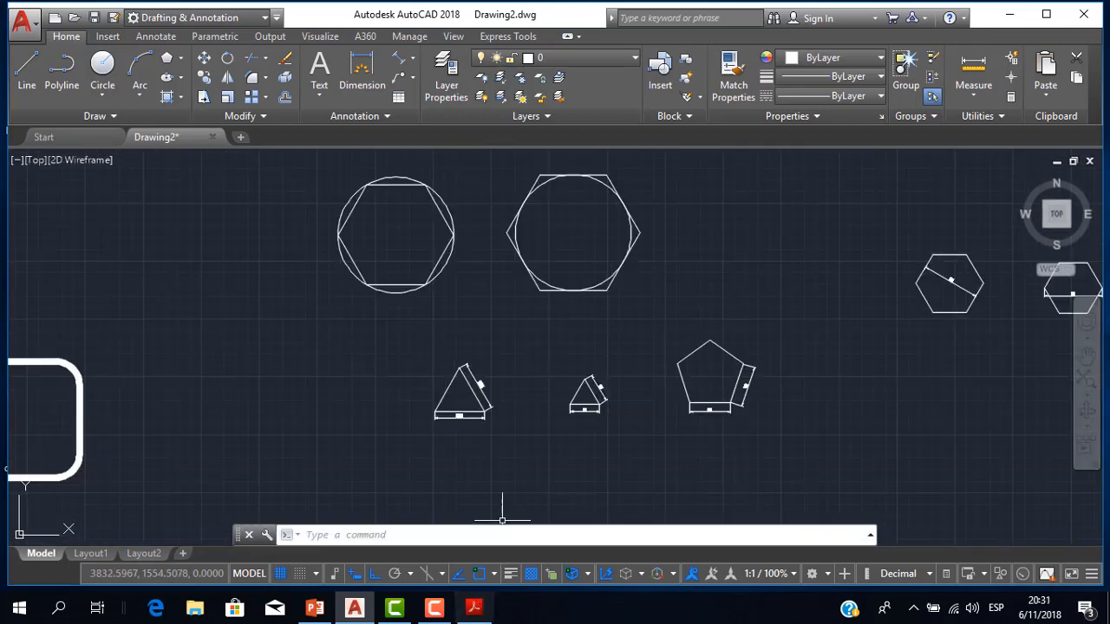
scroll(635, 311, down, 6)
scroll(595, 290, up, 2)
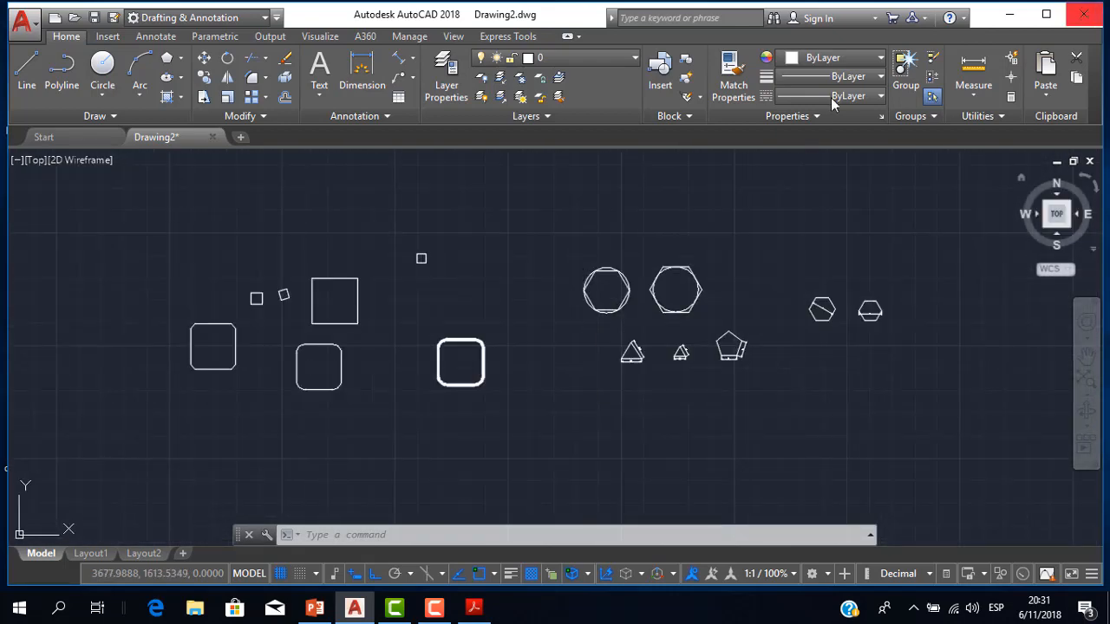
scroll(637, 346, up, 2)
scroll(667, 338, down, 2)
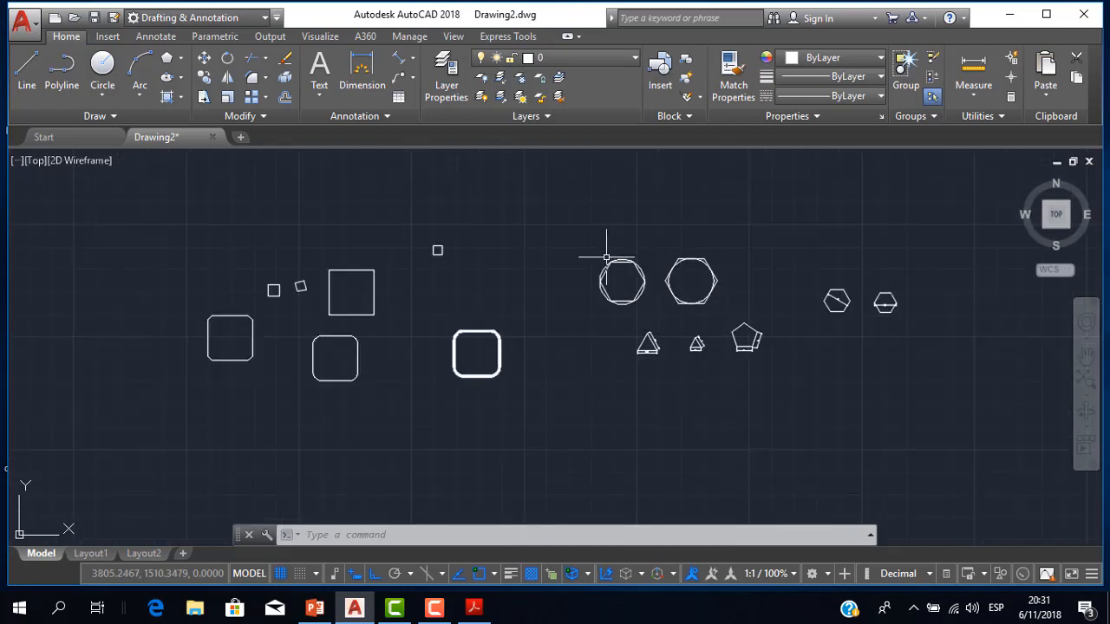